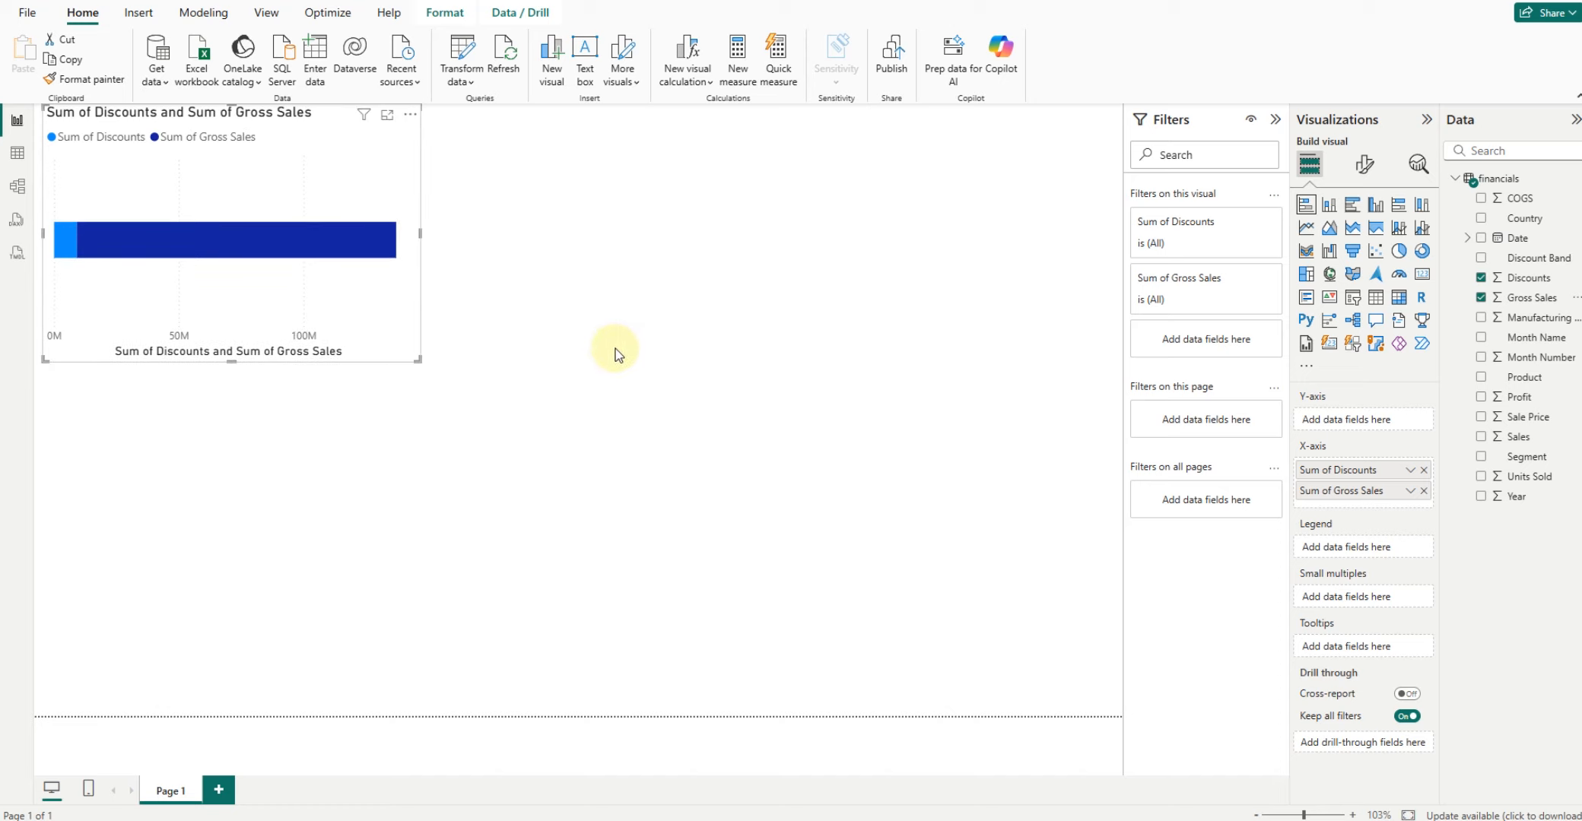
- Switch the Discounts and Gross Sales visual between stacked column and stacked bar charts, ending on the stacked column chart
left_click(906, 244)
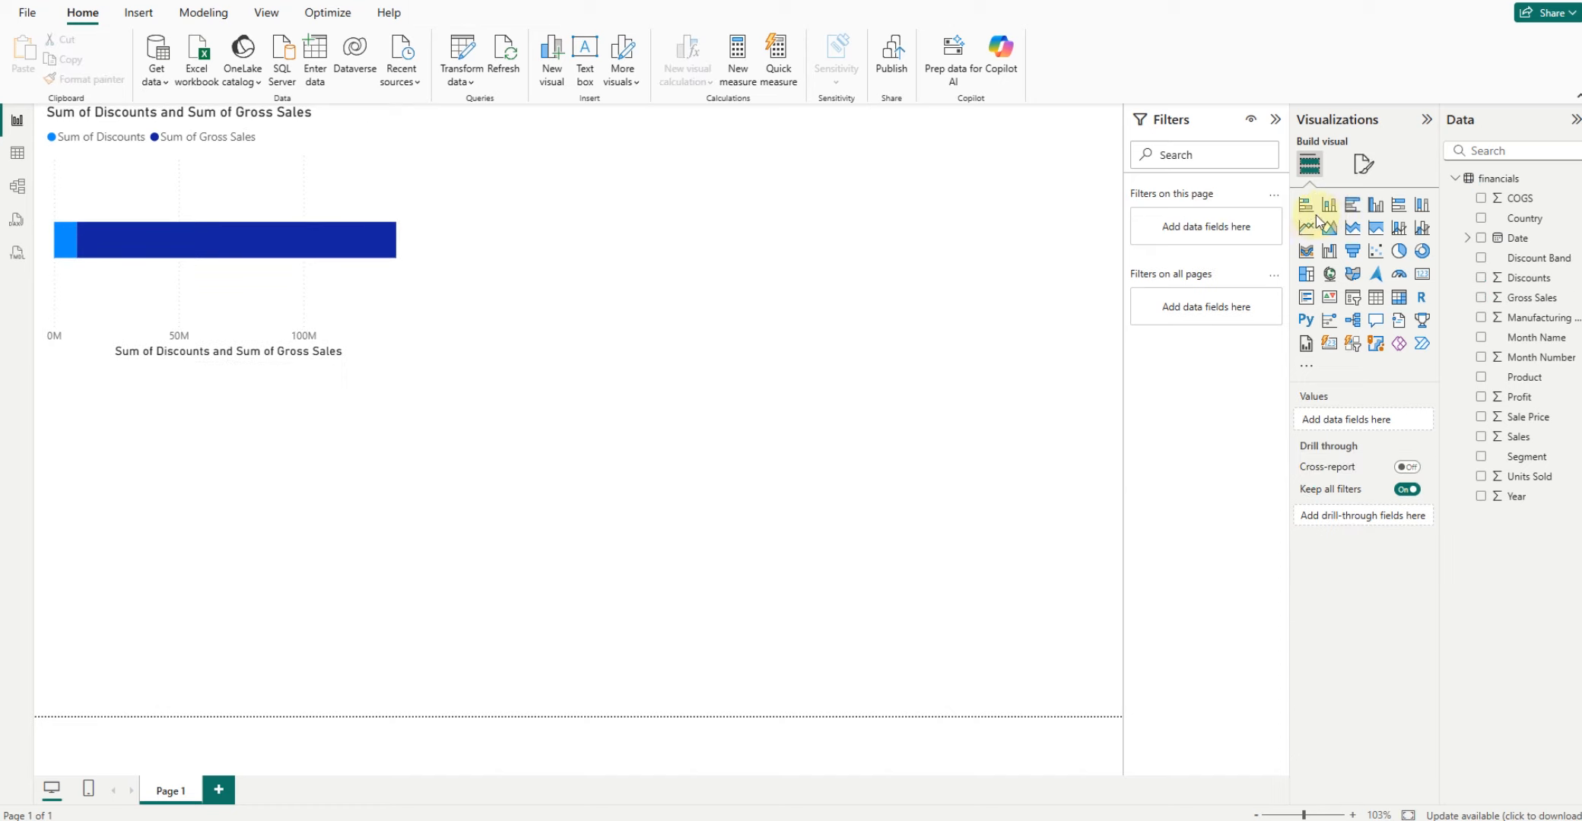
left_click(307, 187)
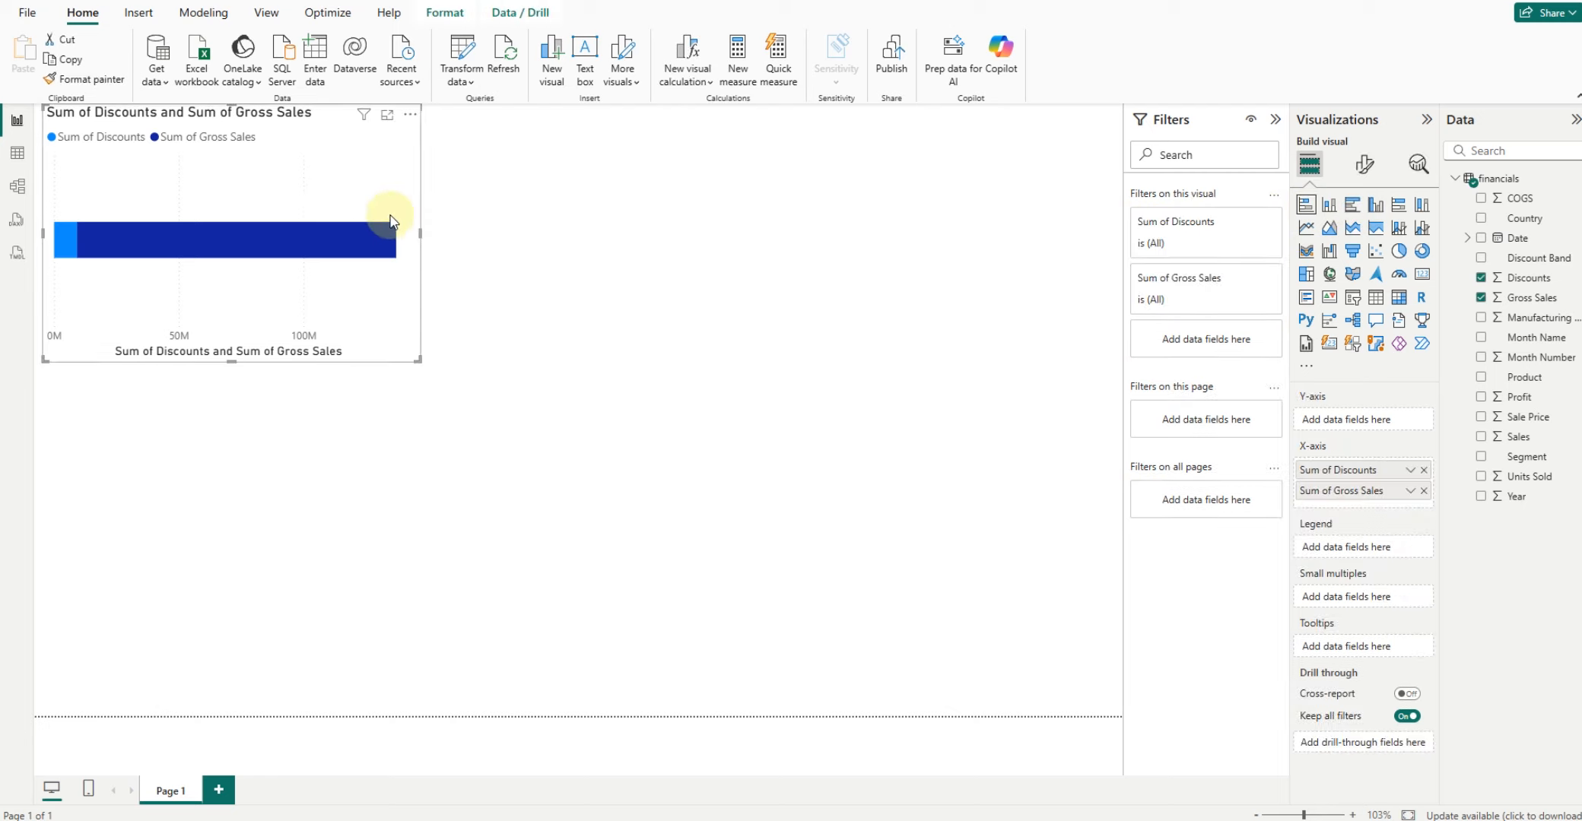
left_click(1330, 205)
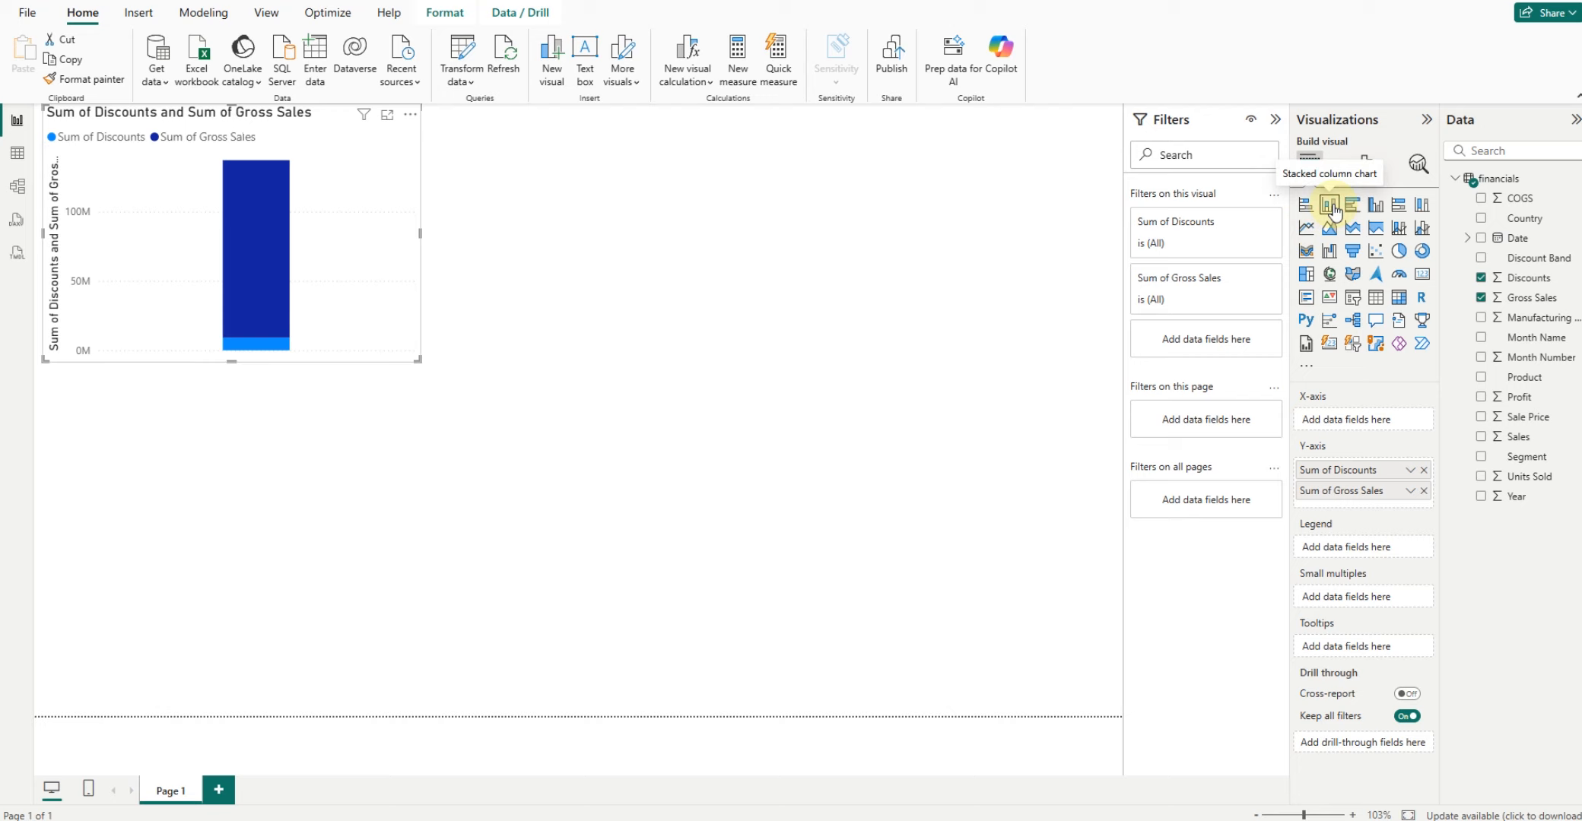
left_click(1305, 205)
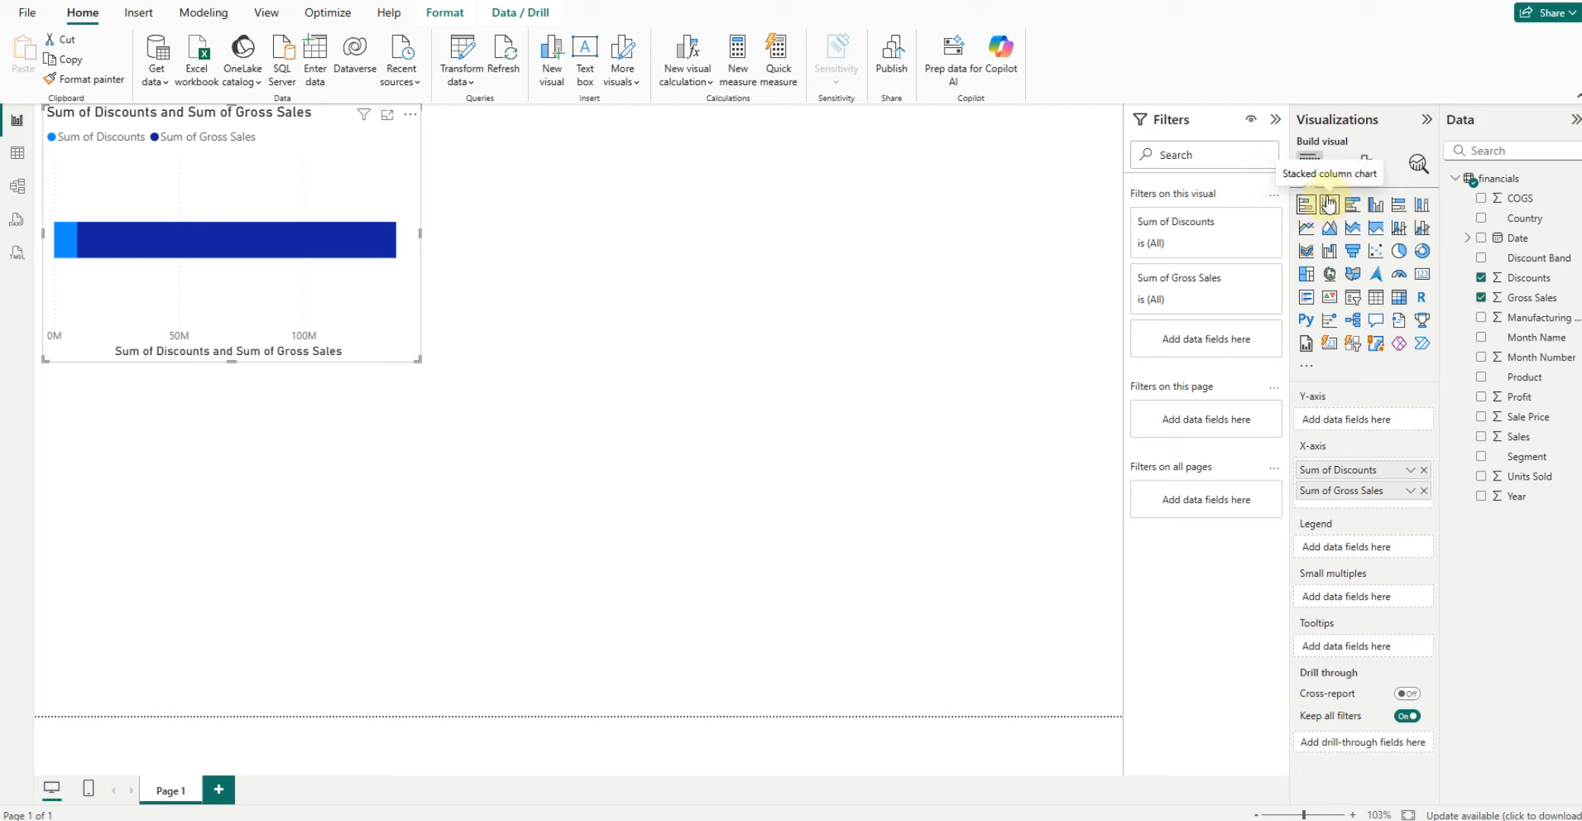
left_click(1328, 203)
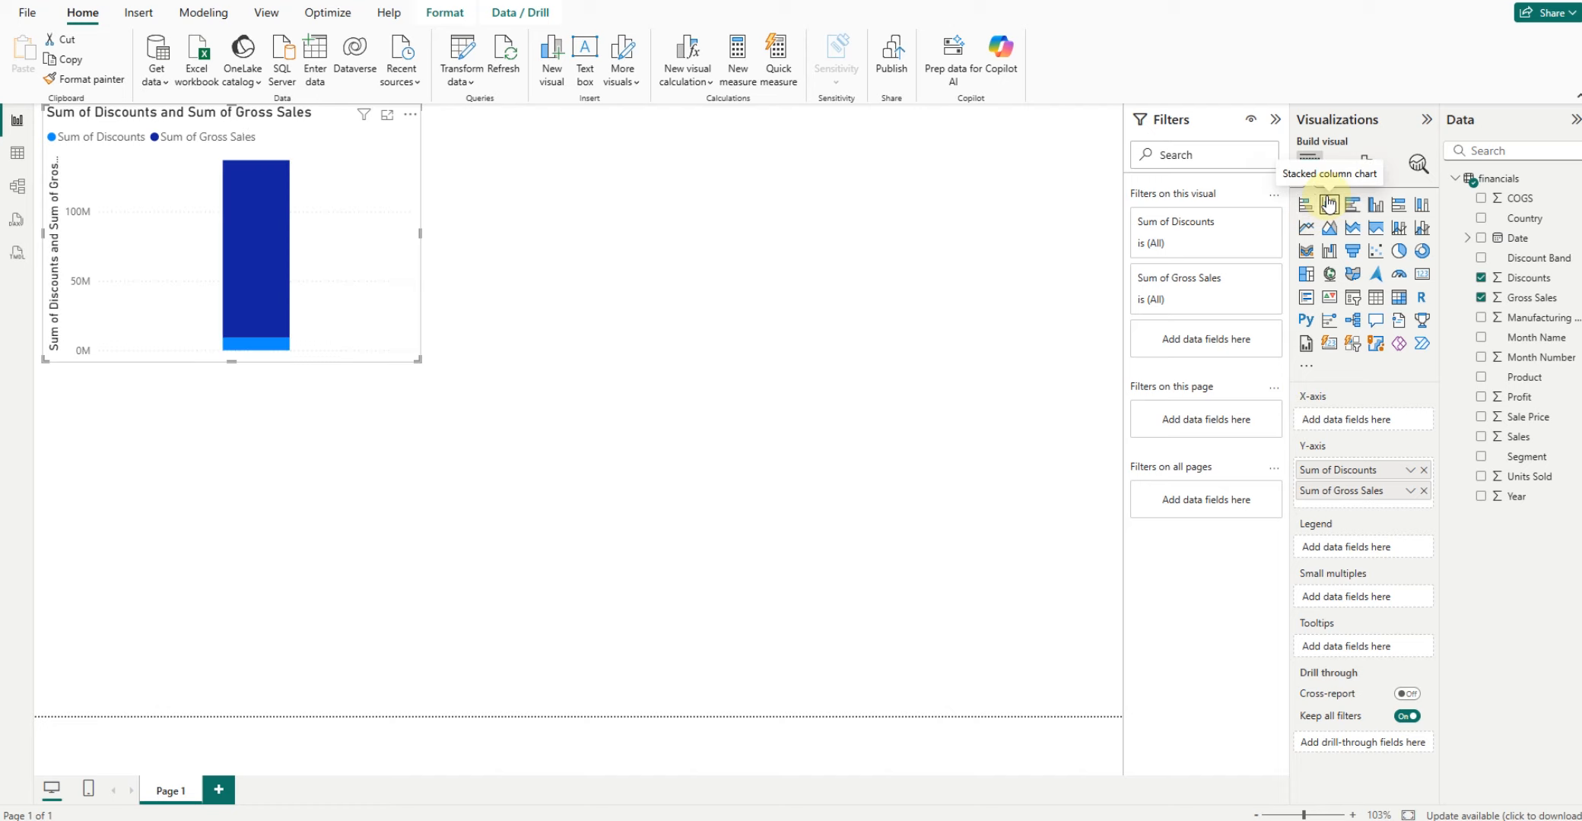
- Change the visual to a clustered bar chart and enlarge it to fill nearly the whole report page
left_click(1353, 206)
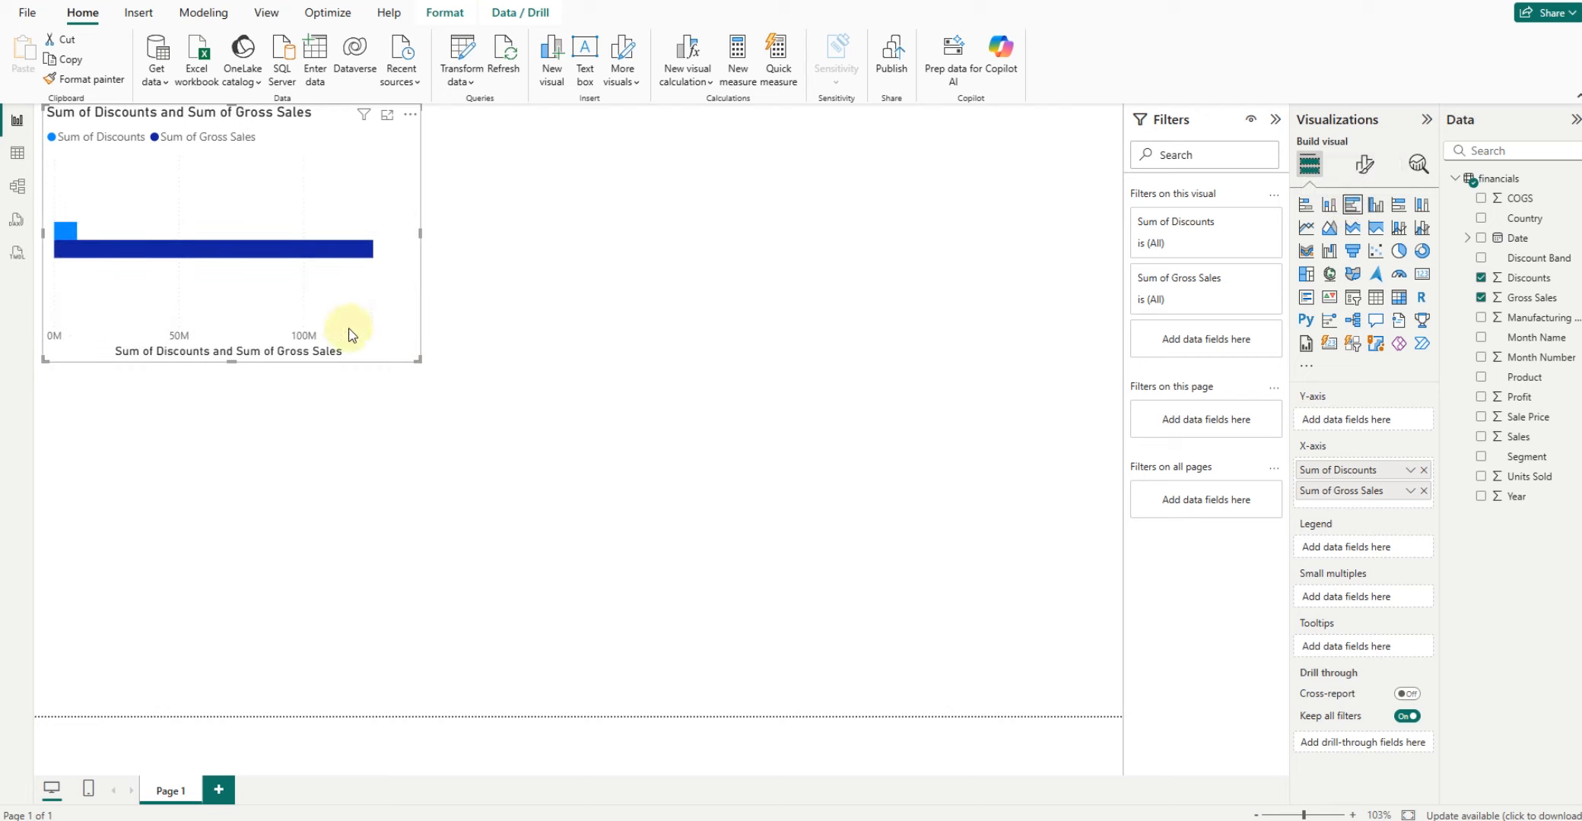
left_click_drag(418, 360, 767, 502)
left_click_drag(863, 533, 1104, 694)
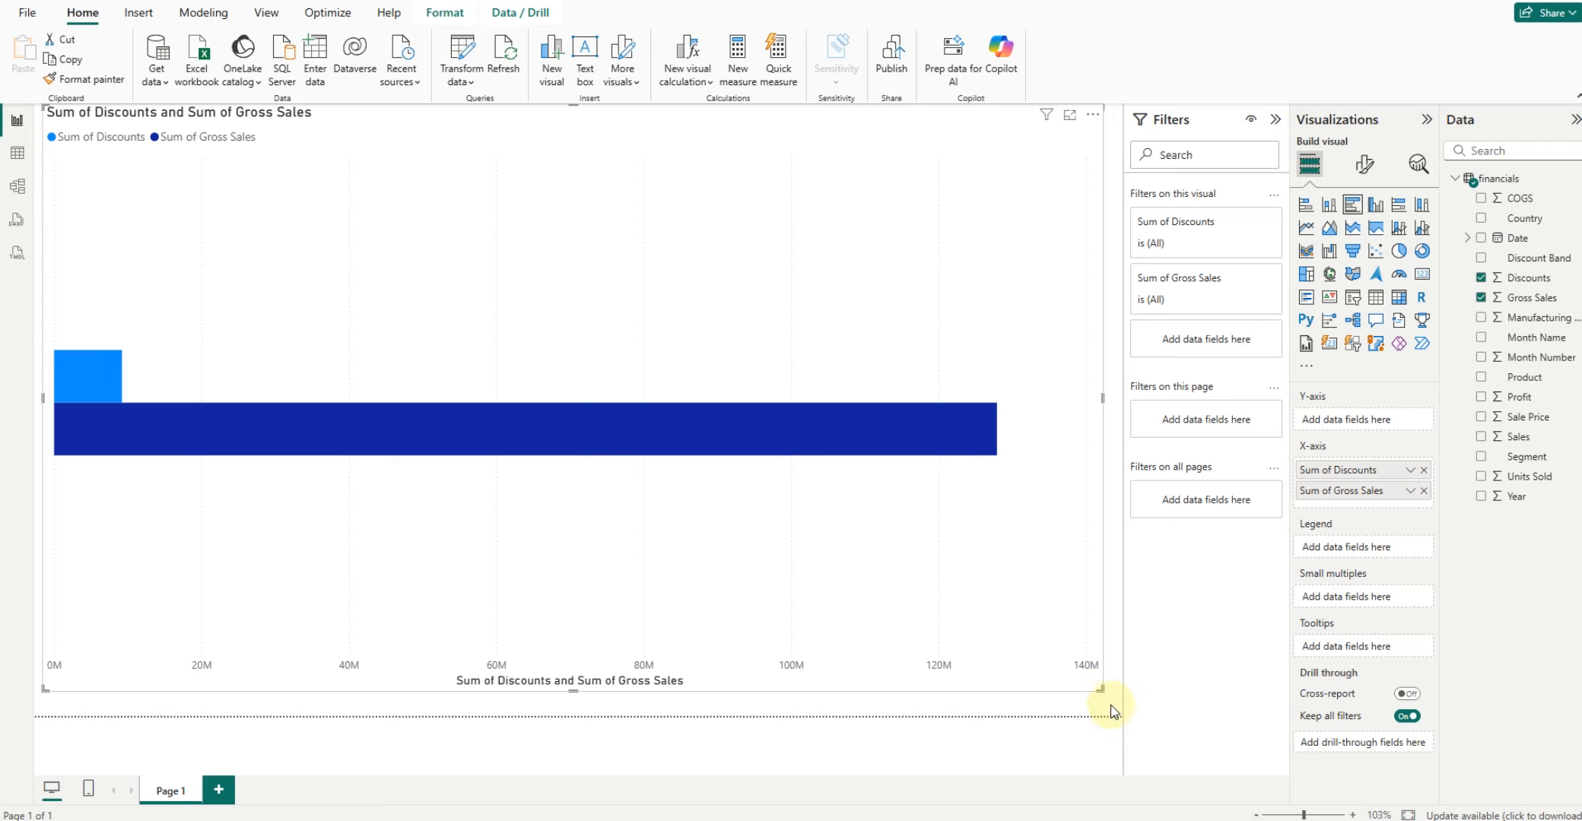
mouse_move(1103, 690)
left_mouse_down()
mouse_move(617, 420)
mouse_move(552, 348)
mouse_move(425, 413)
mouse_move(505, 438)
mouse_move(484, 402)
mouse_move(441, 406)
mouse_move(1060, 694)
mouse_move(1090, 692)
left_mouse_up()
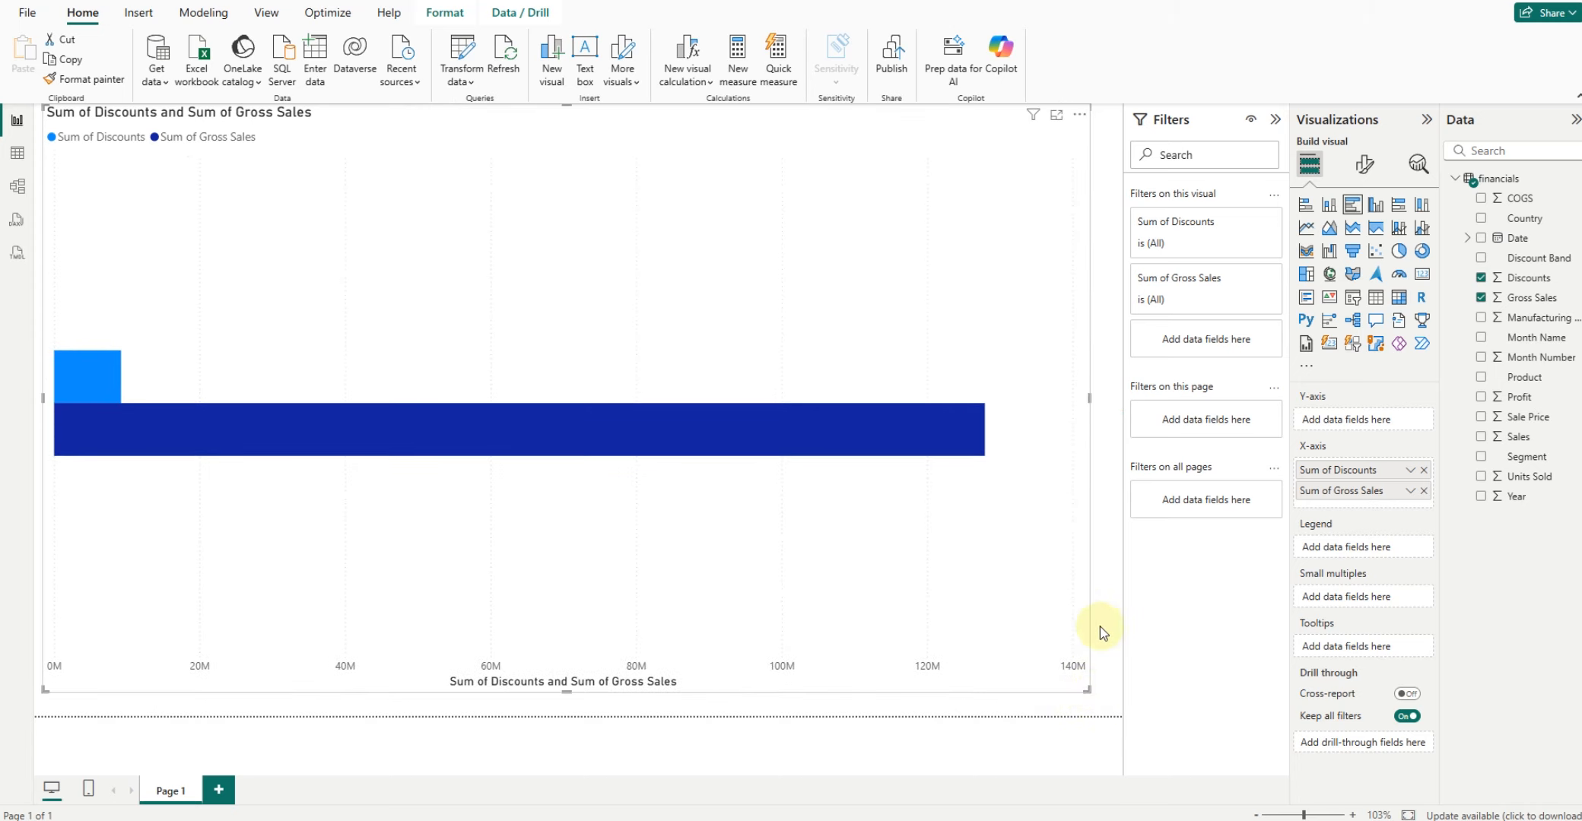
- Change the visual to a clustered column chart and inspect the values of the Gross Sales and Discounts columns
left_click(1376, 206)
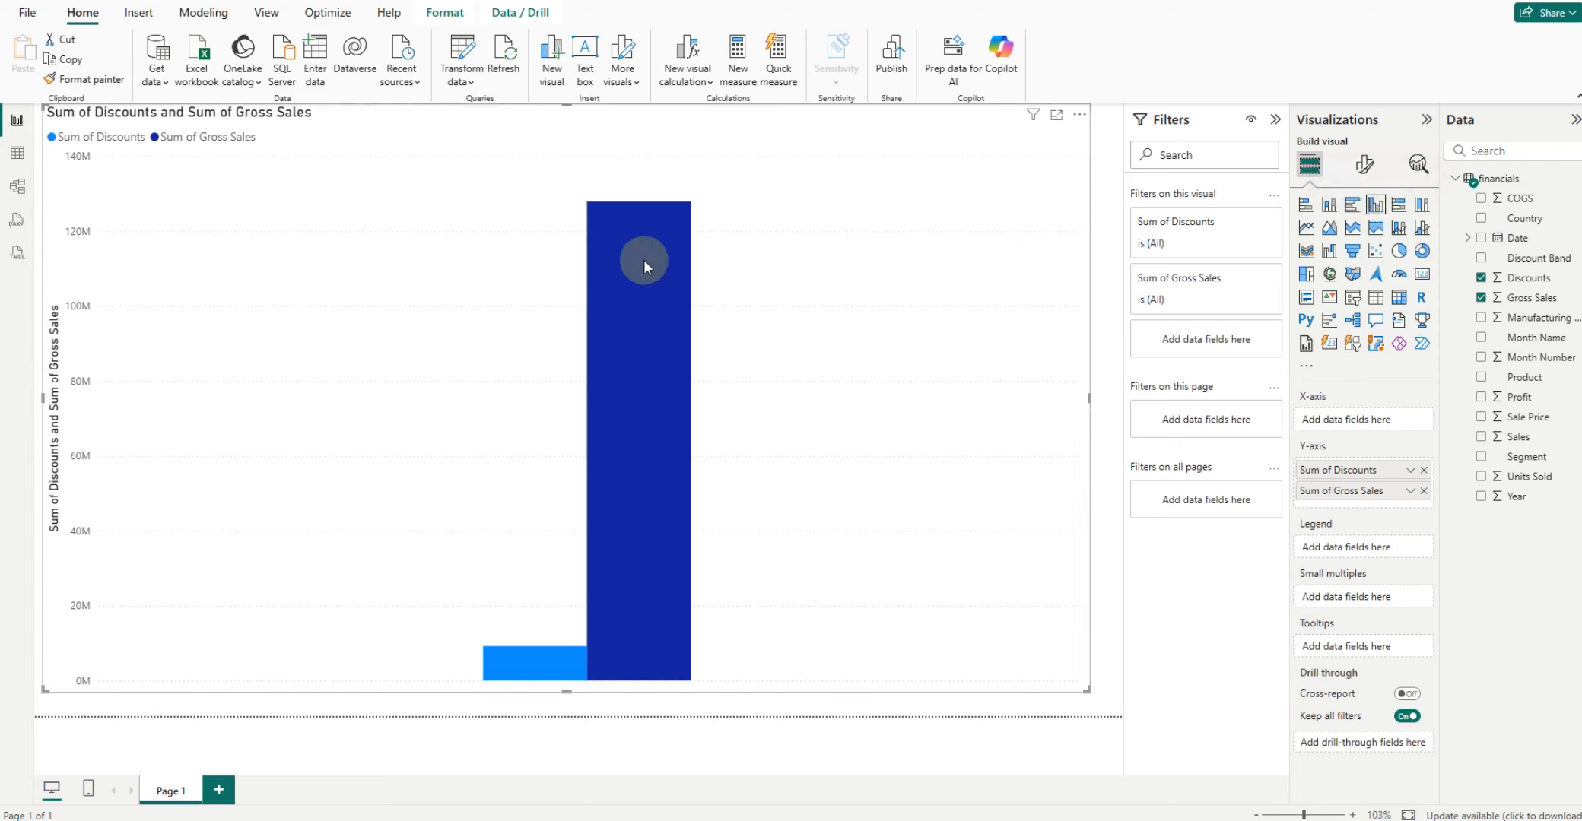
mouse_move(645, 262)
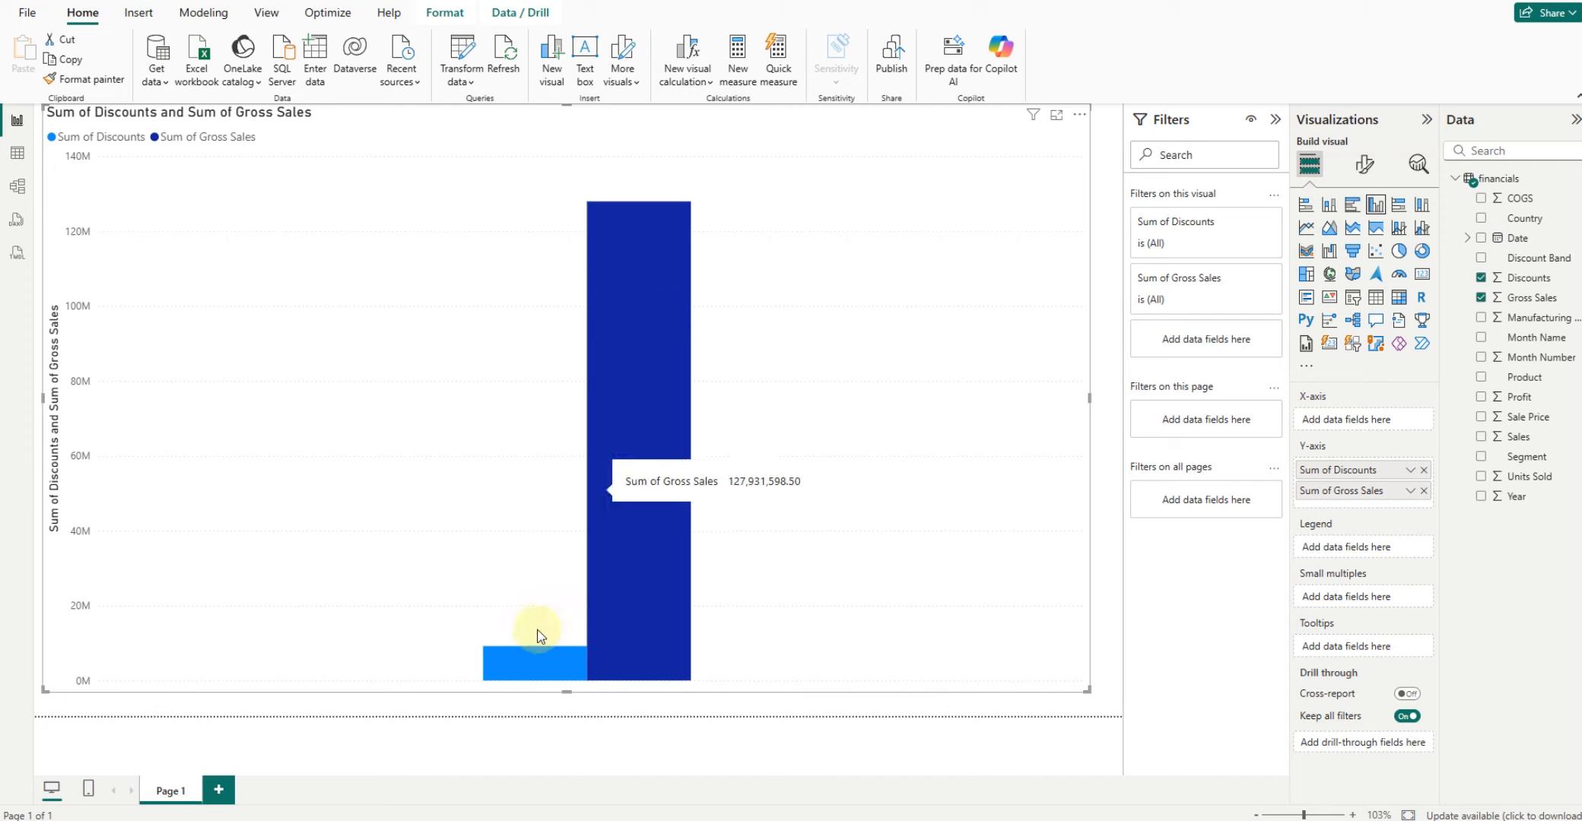
mouse_move(535, 661)
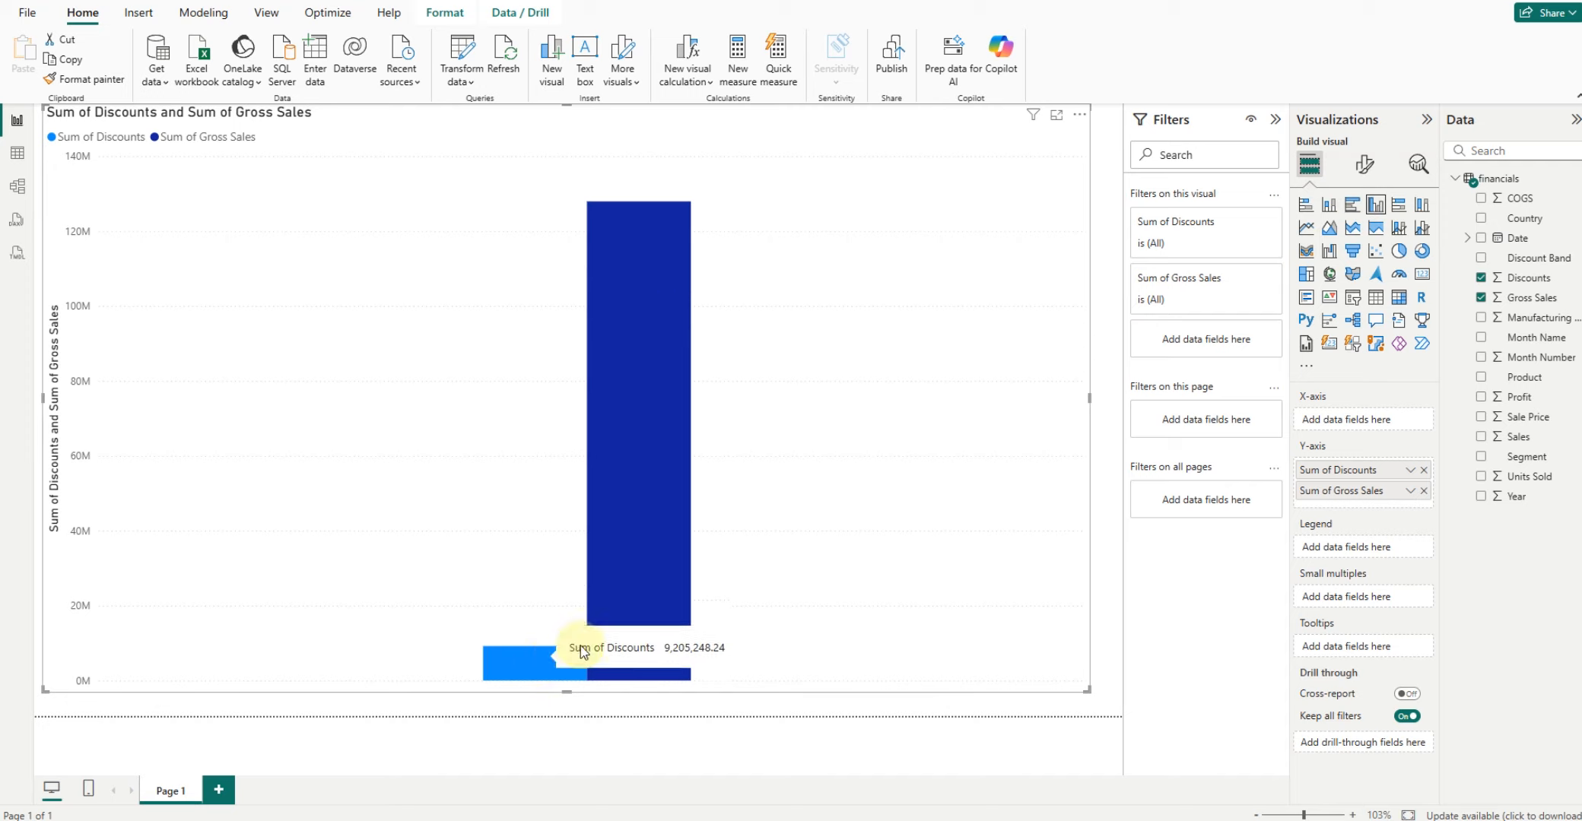
left_click(1481, 318)
left_click(1481, 318)
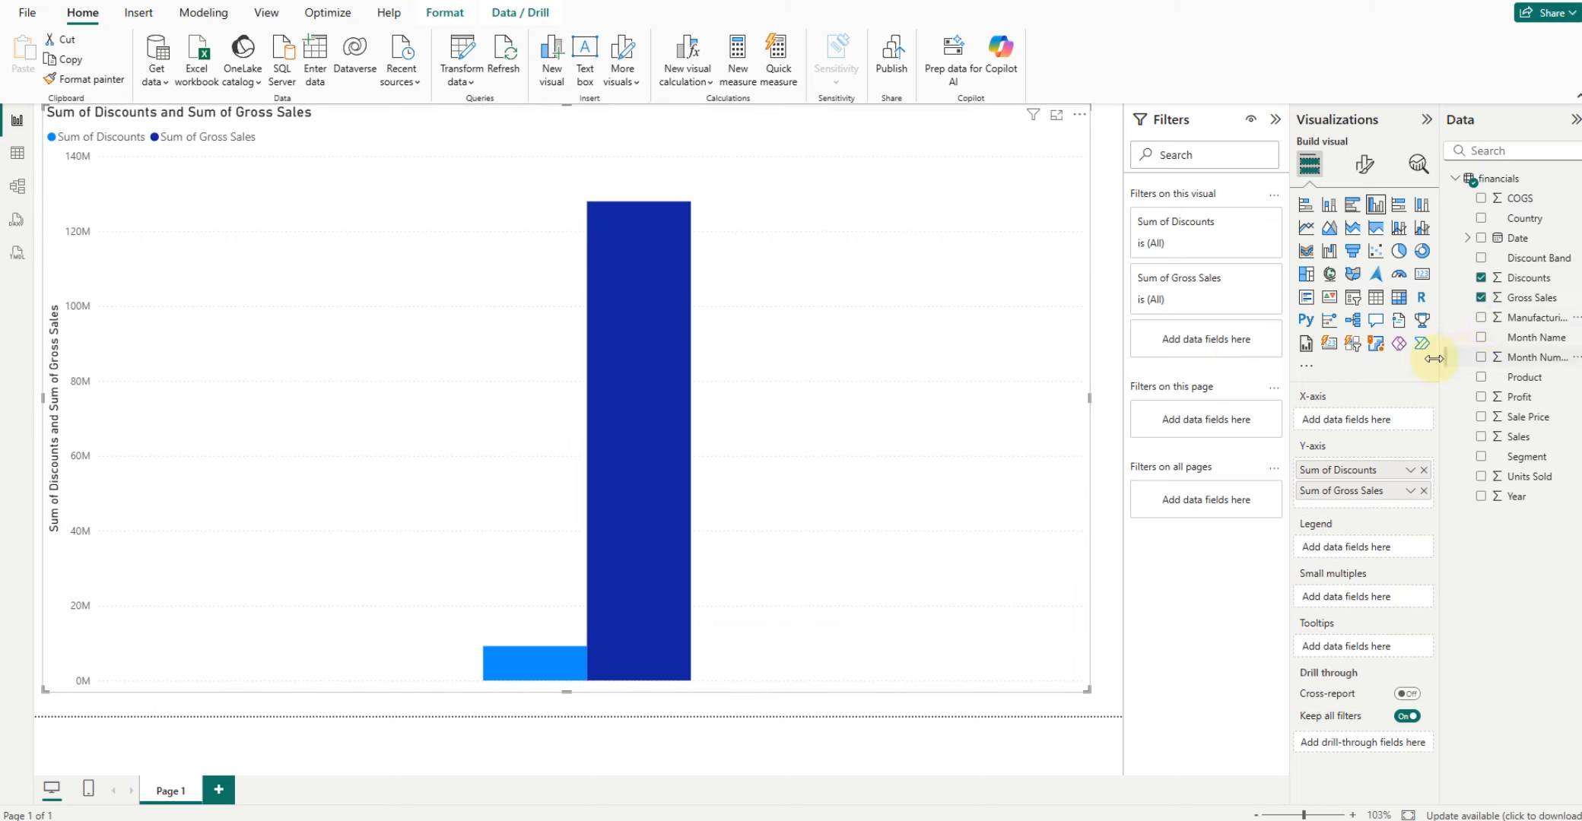
- Compare the 100% stacked bar chart with the stacked bar chart by switching the visual between them, ending on the stacked bar chart
left_click(1399, 207)
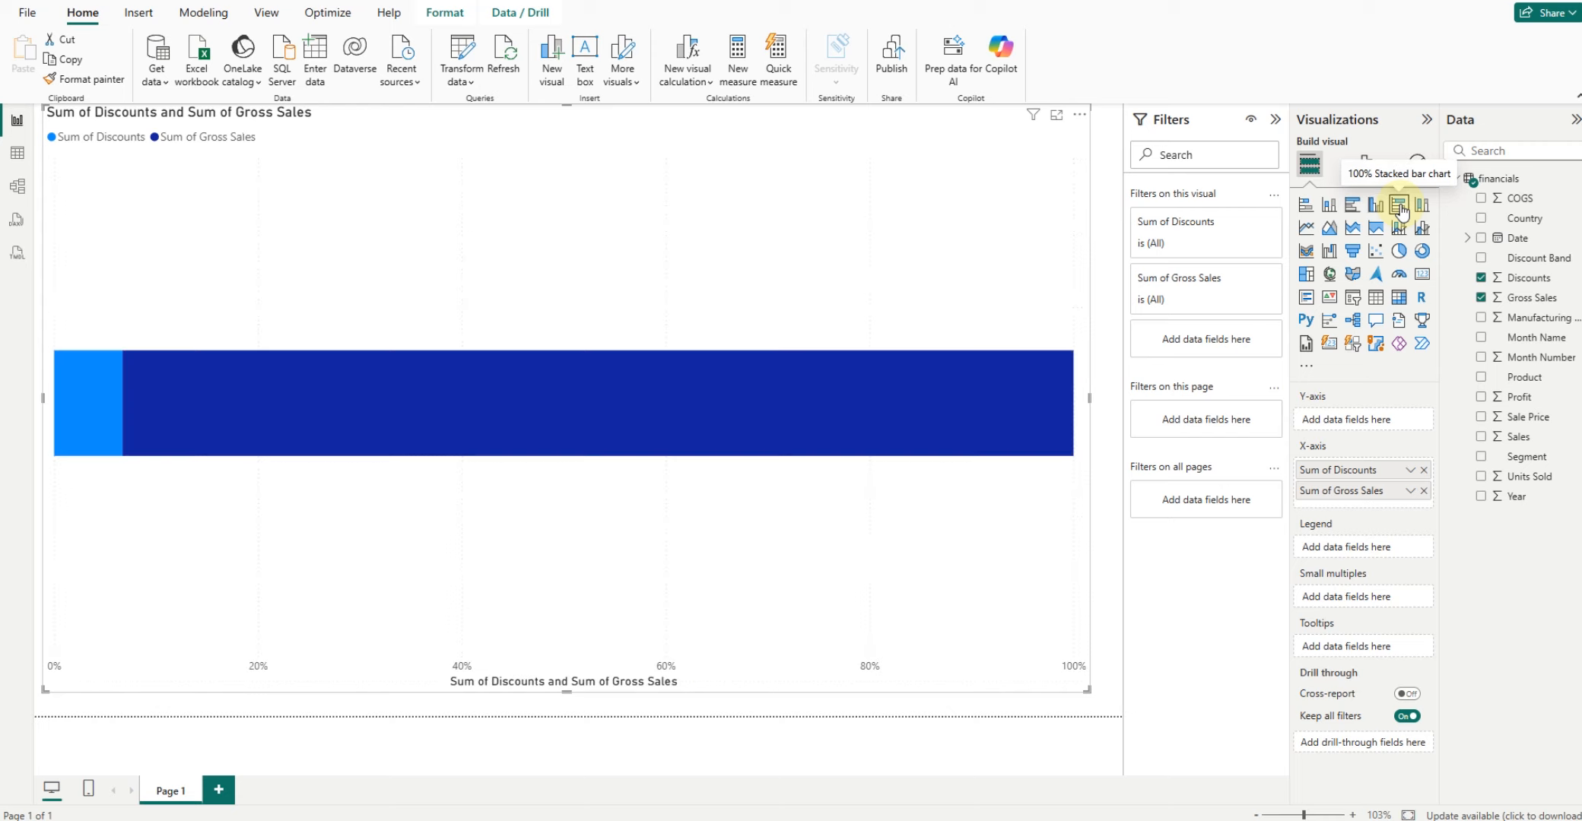
left_click(1305, 205)
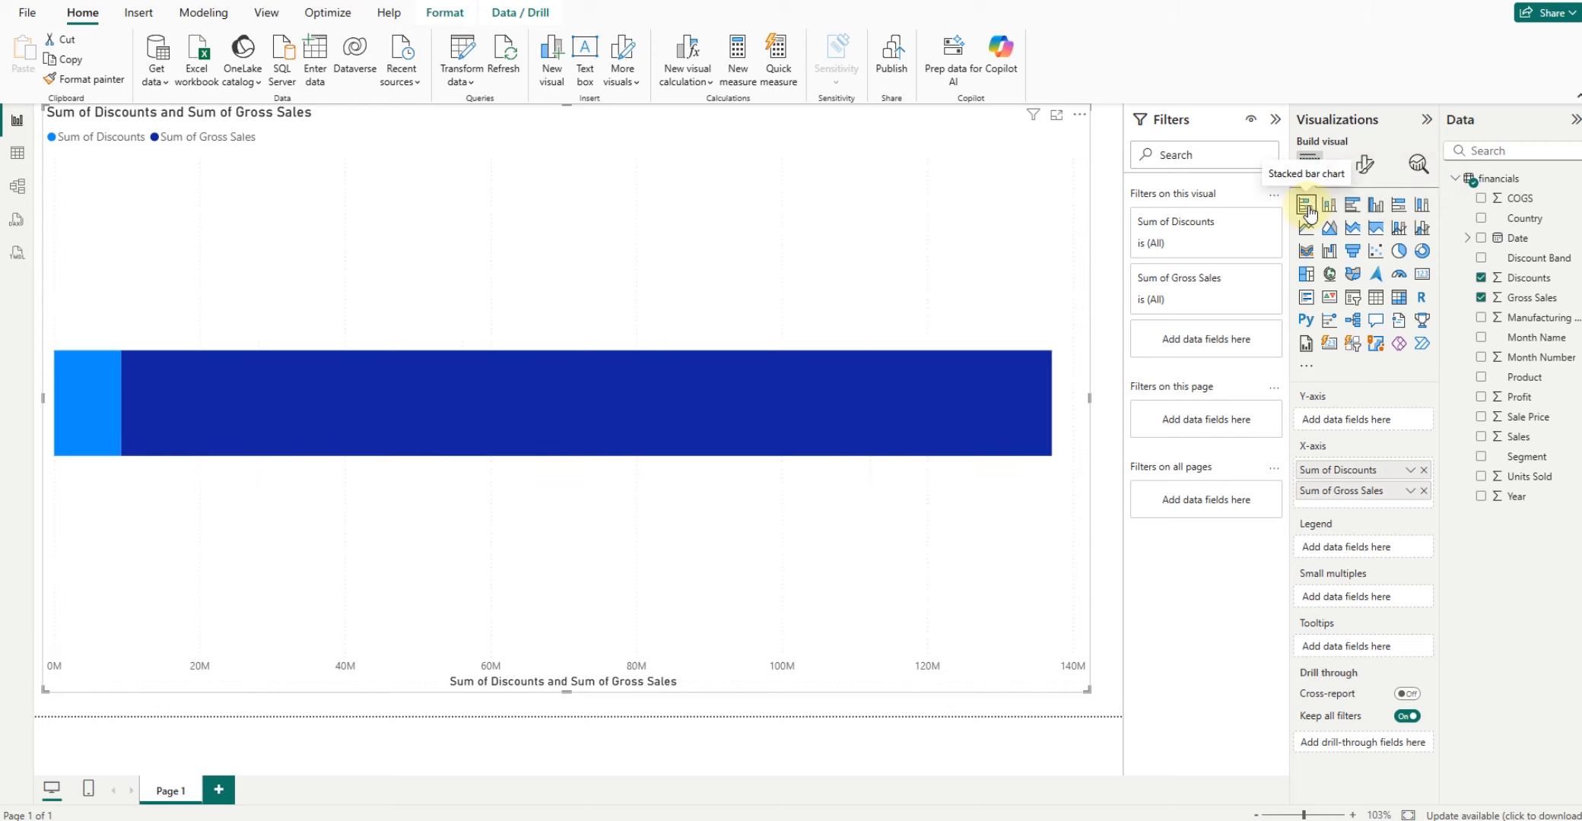
left_click(1398, 206)
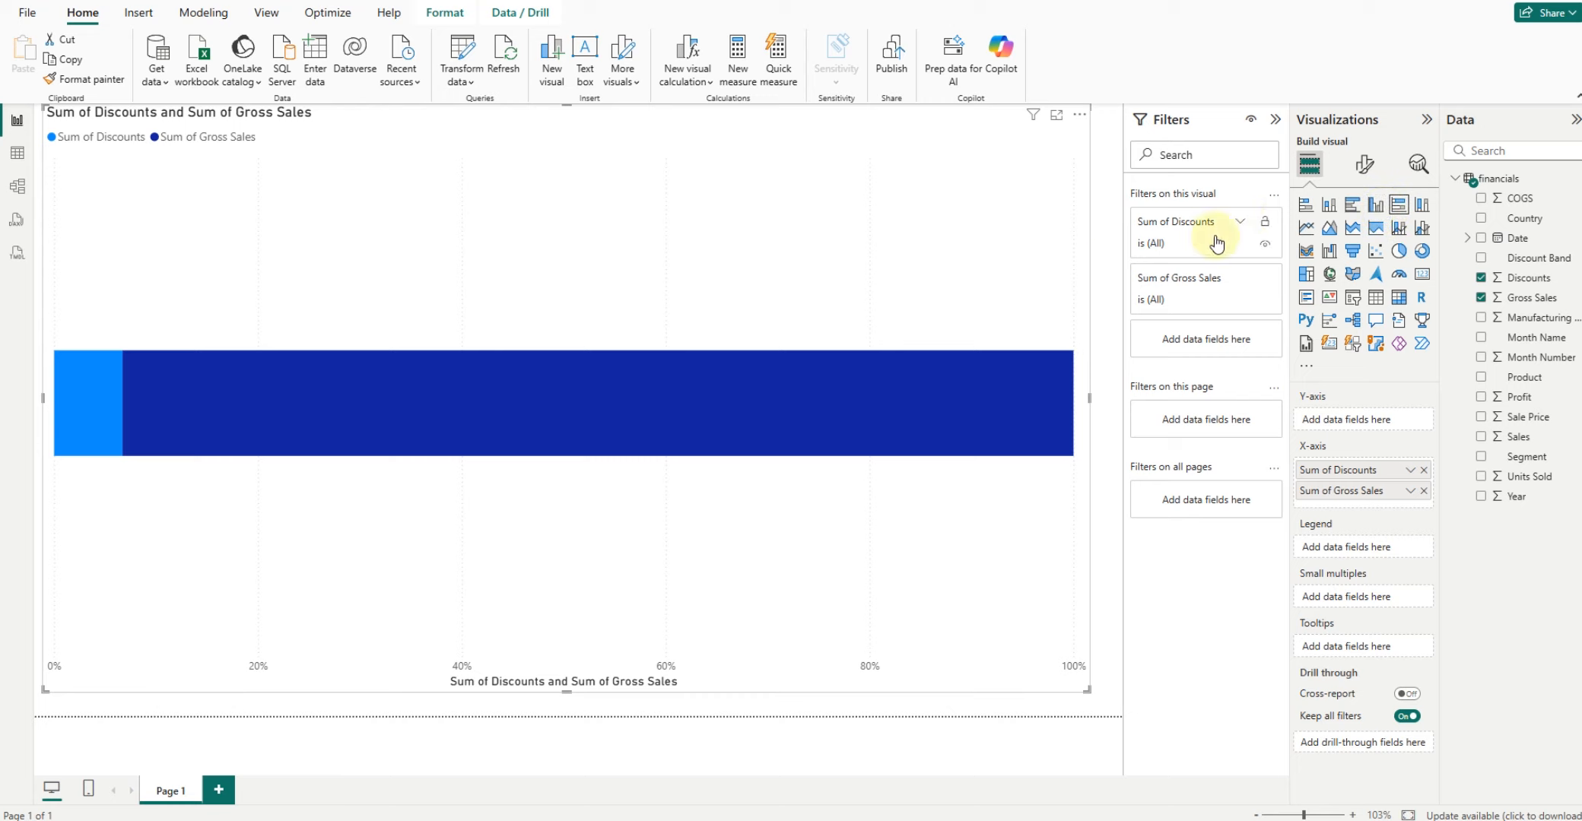
left_click(1304, 213)
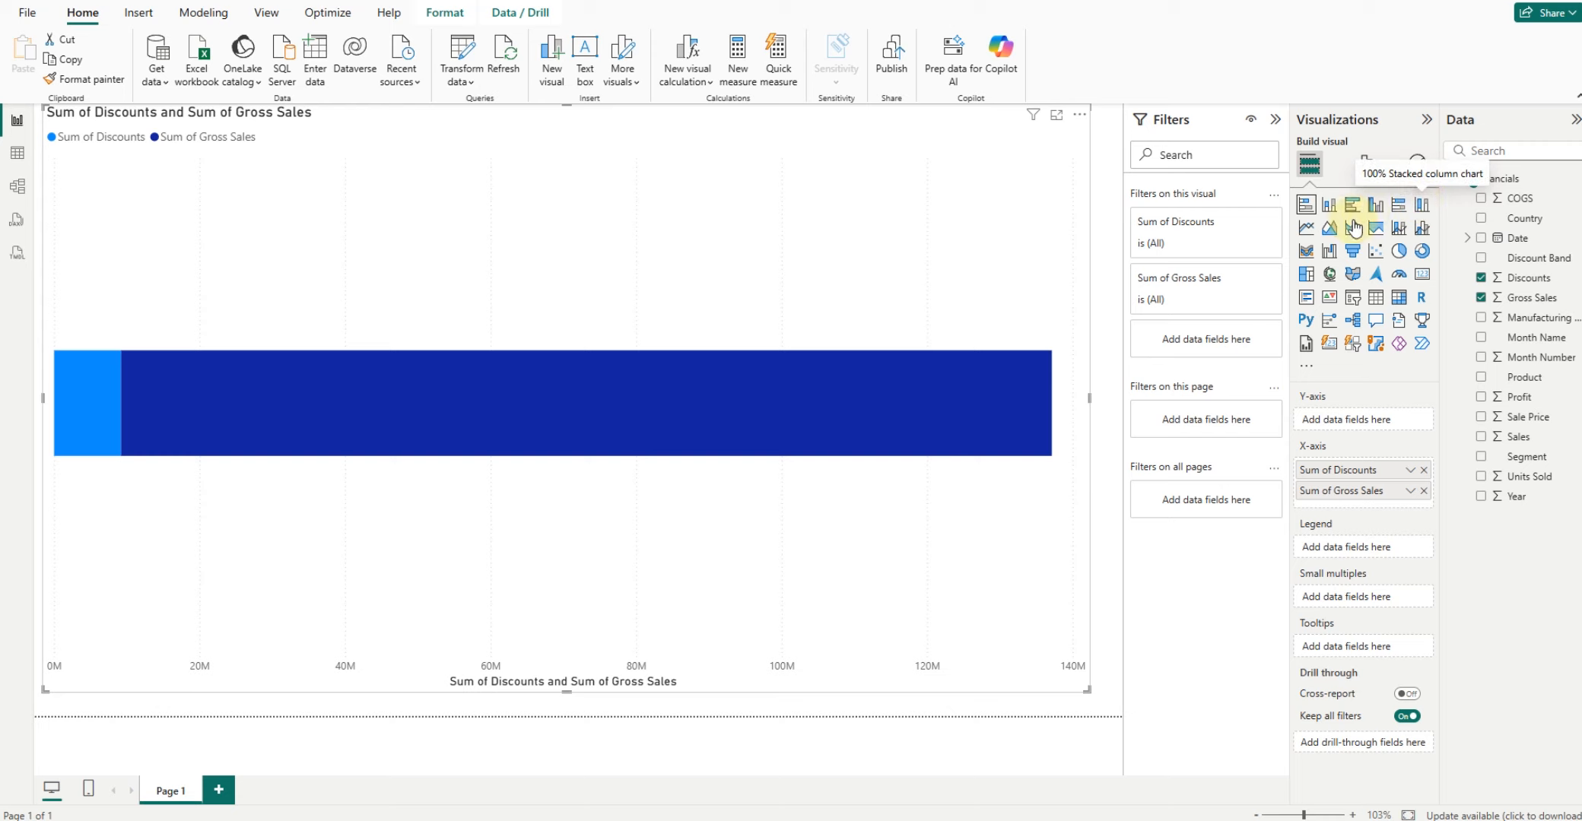
- Change the visual to a line chart and add the Date field as its X-axis
left_click(1305, 230)
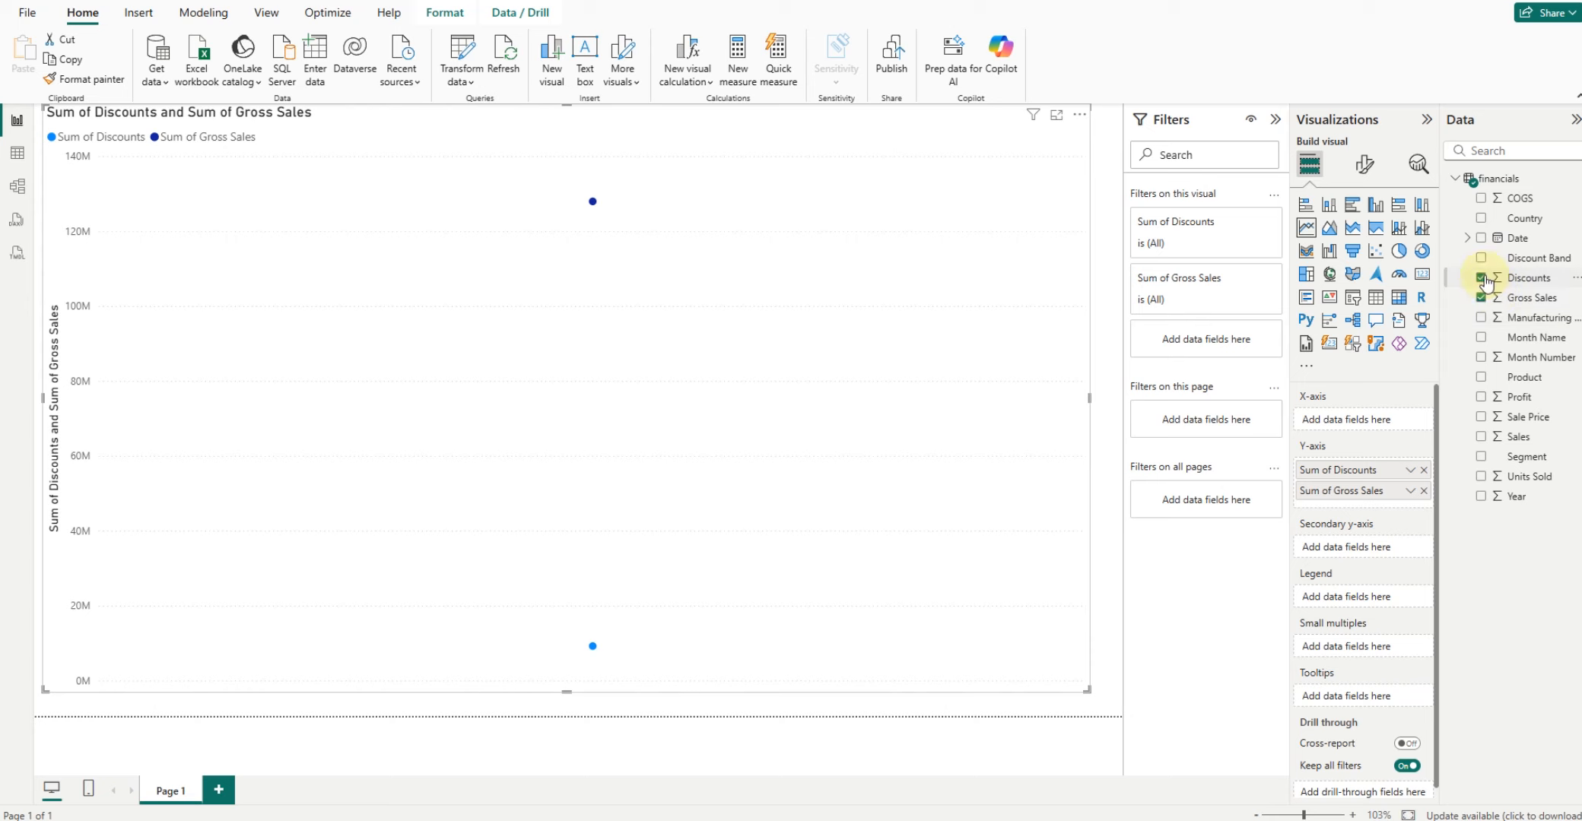
left_click(1481, 239)
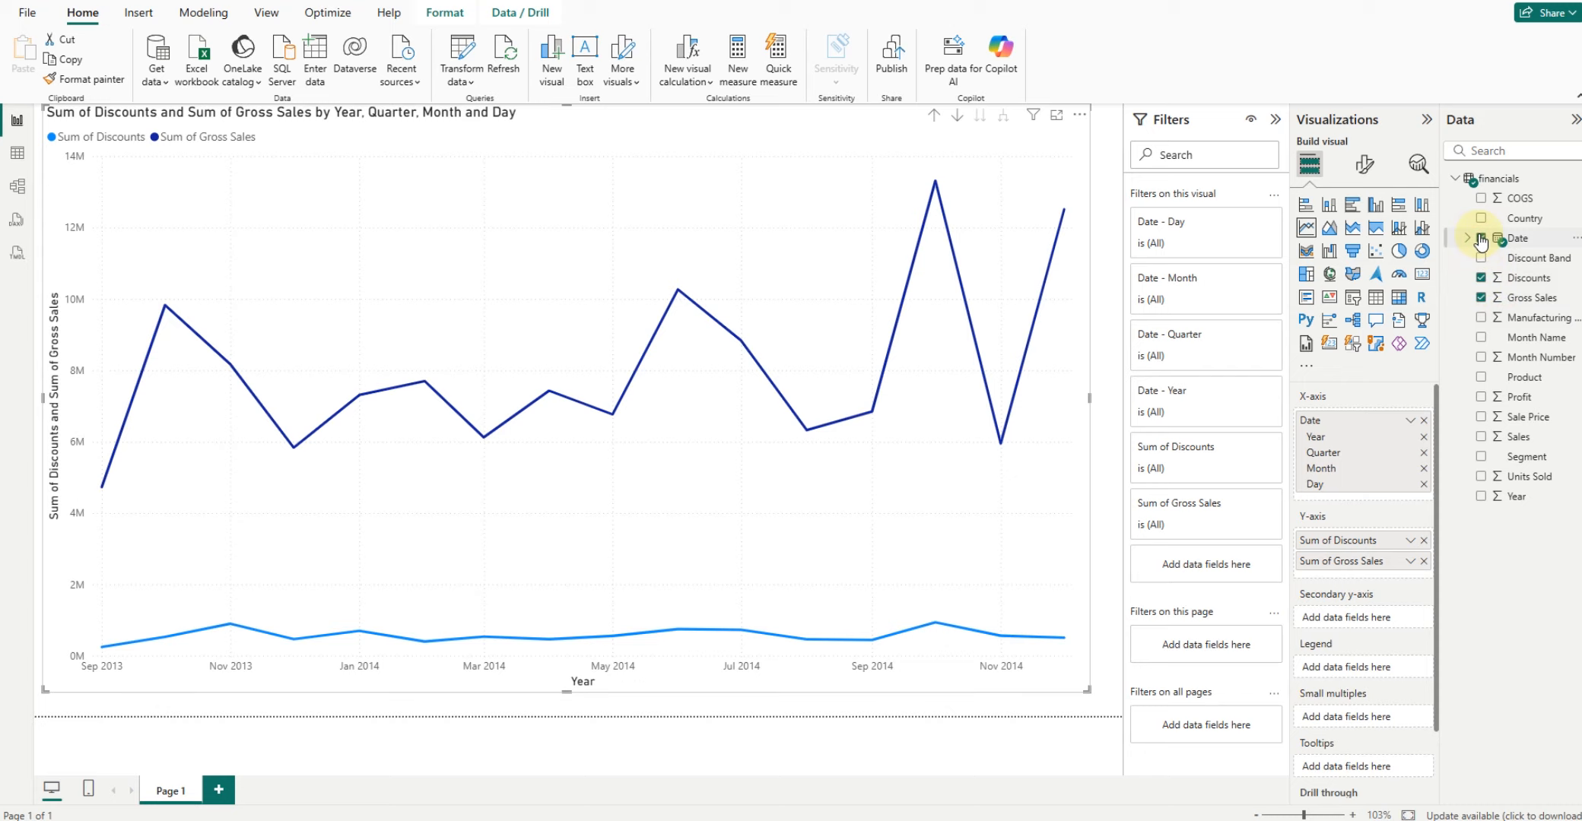
- Add Manufacturing Price, Profit, Sale Price, Sales and Units Sold to the line chart, briefly trying Month Number and Year as values
left_click(1481, 320)
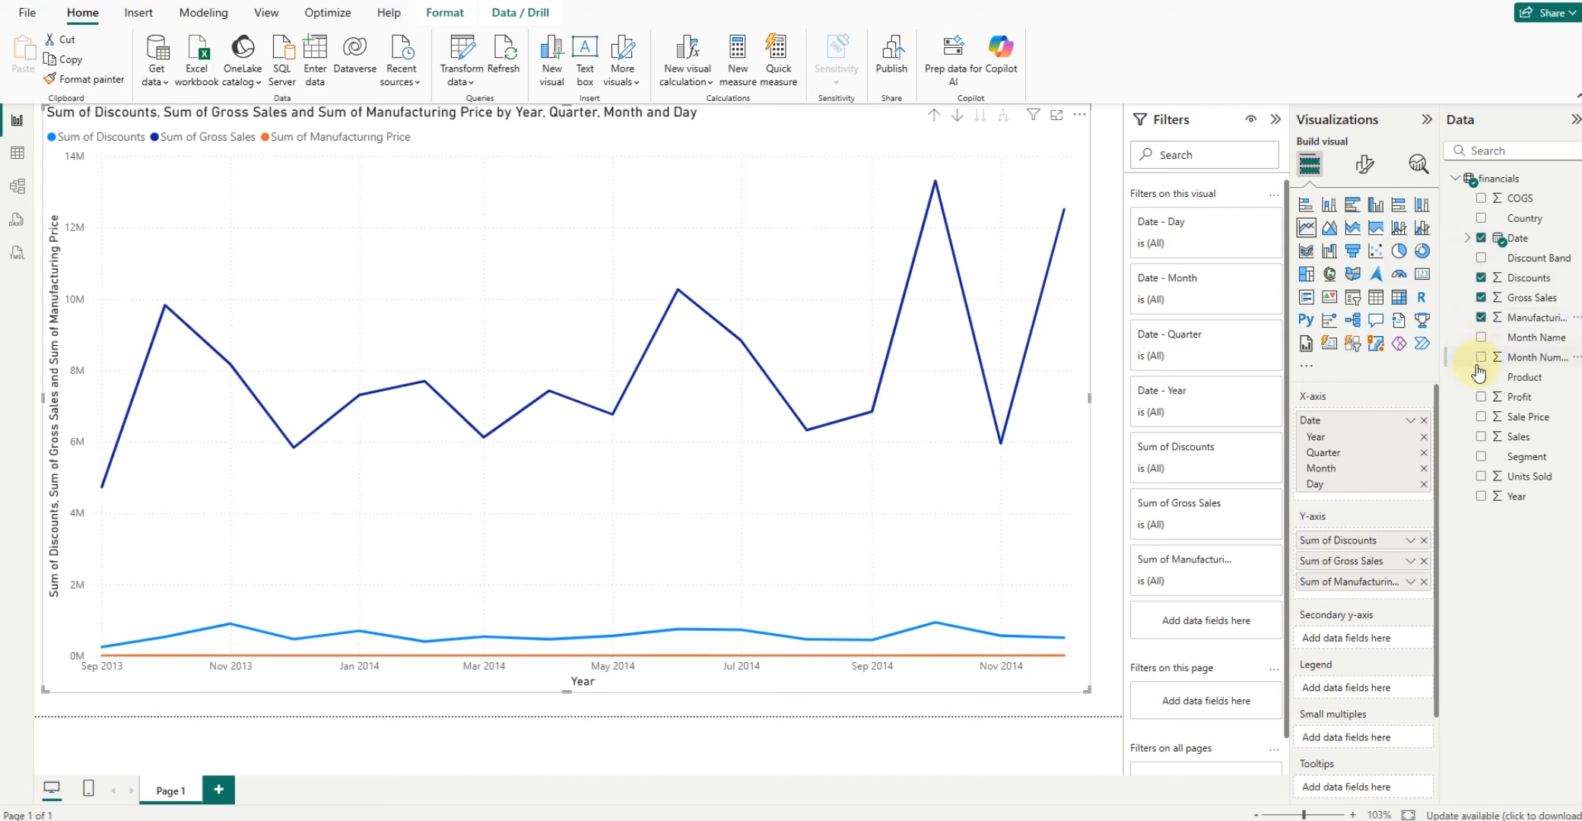
left_click(1479, 358)
left_click(1480, 358)
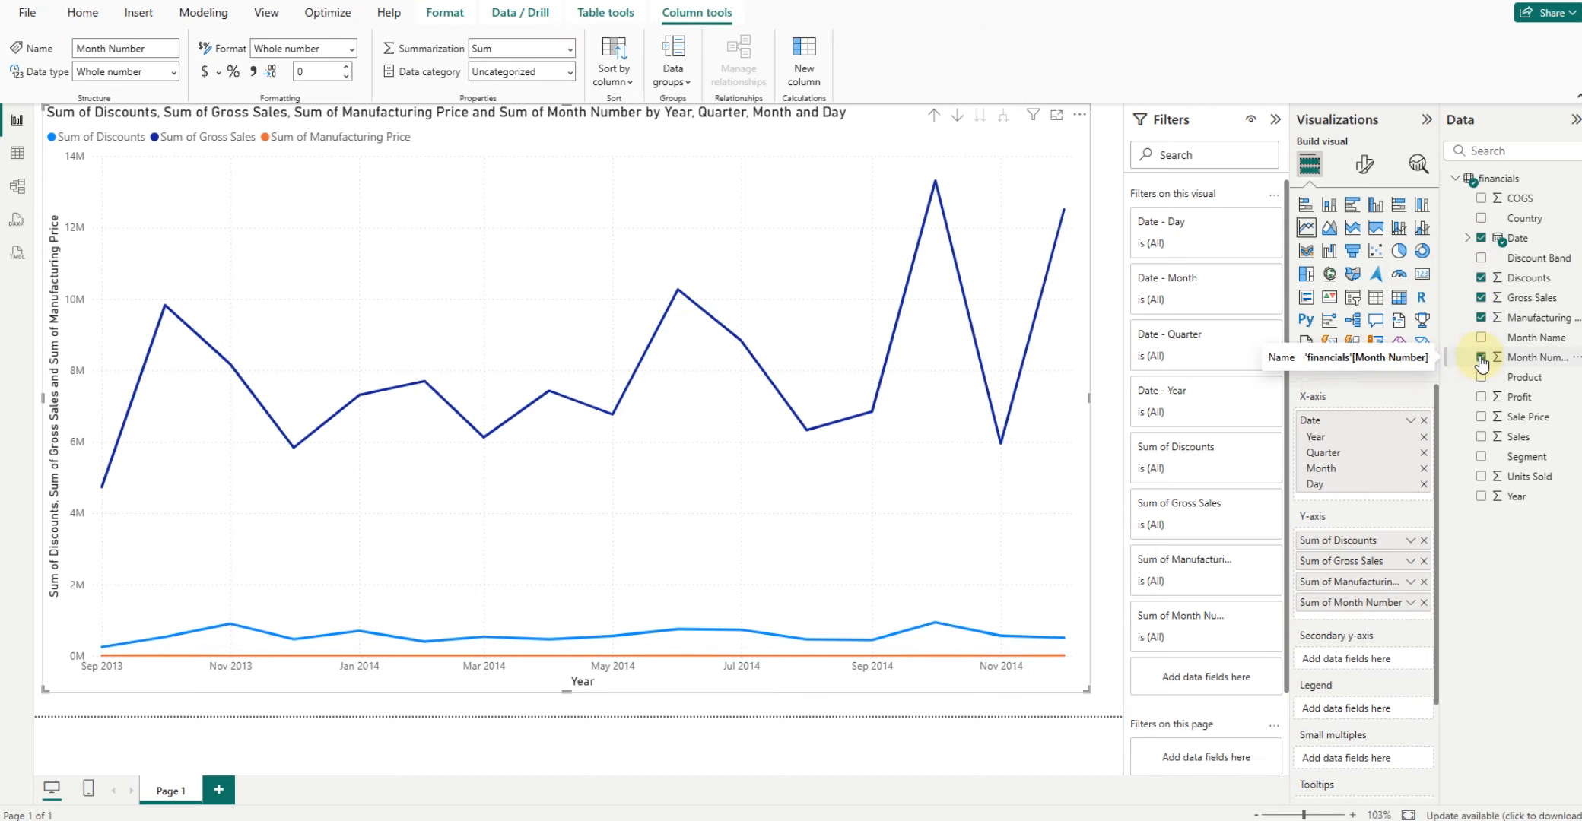
left_click(1480, 358)
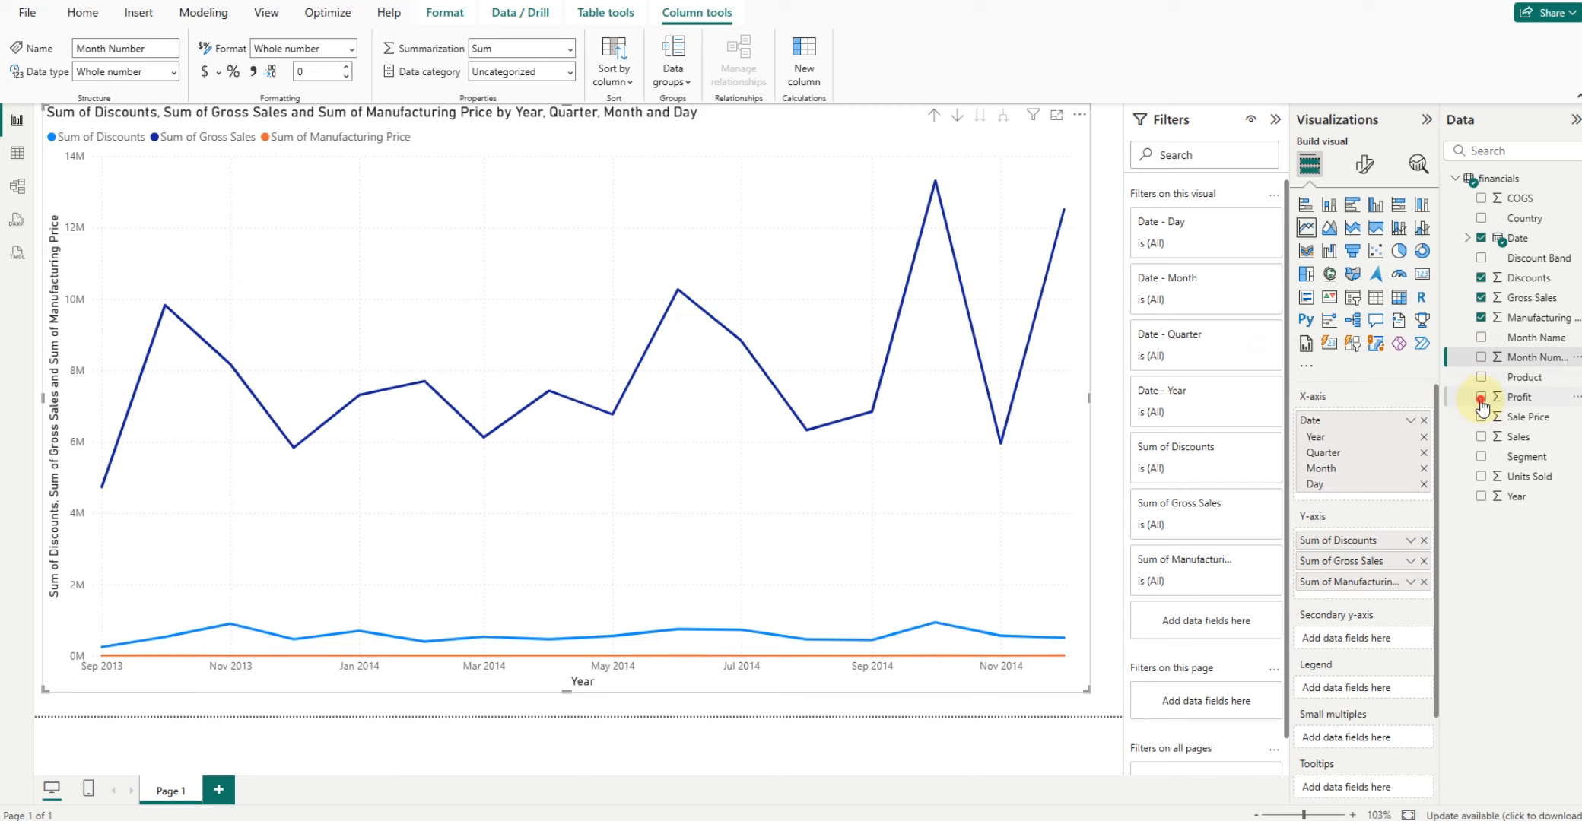
left_click(1481, 396)
left_click(1480, 417)
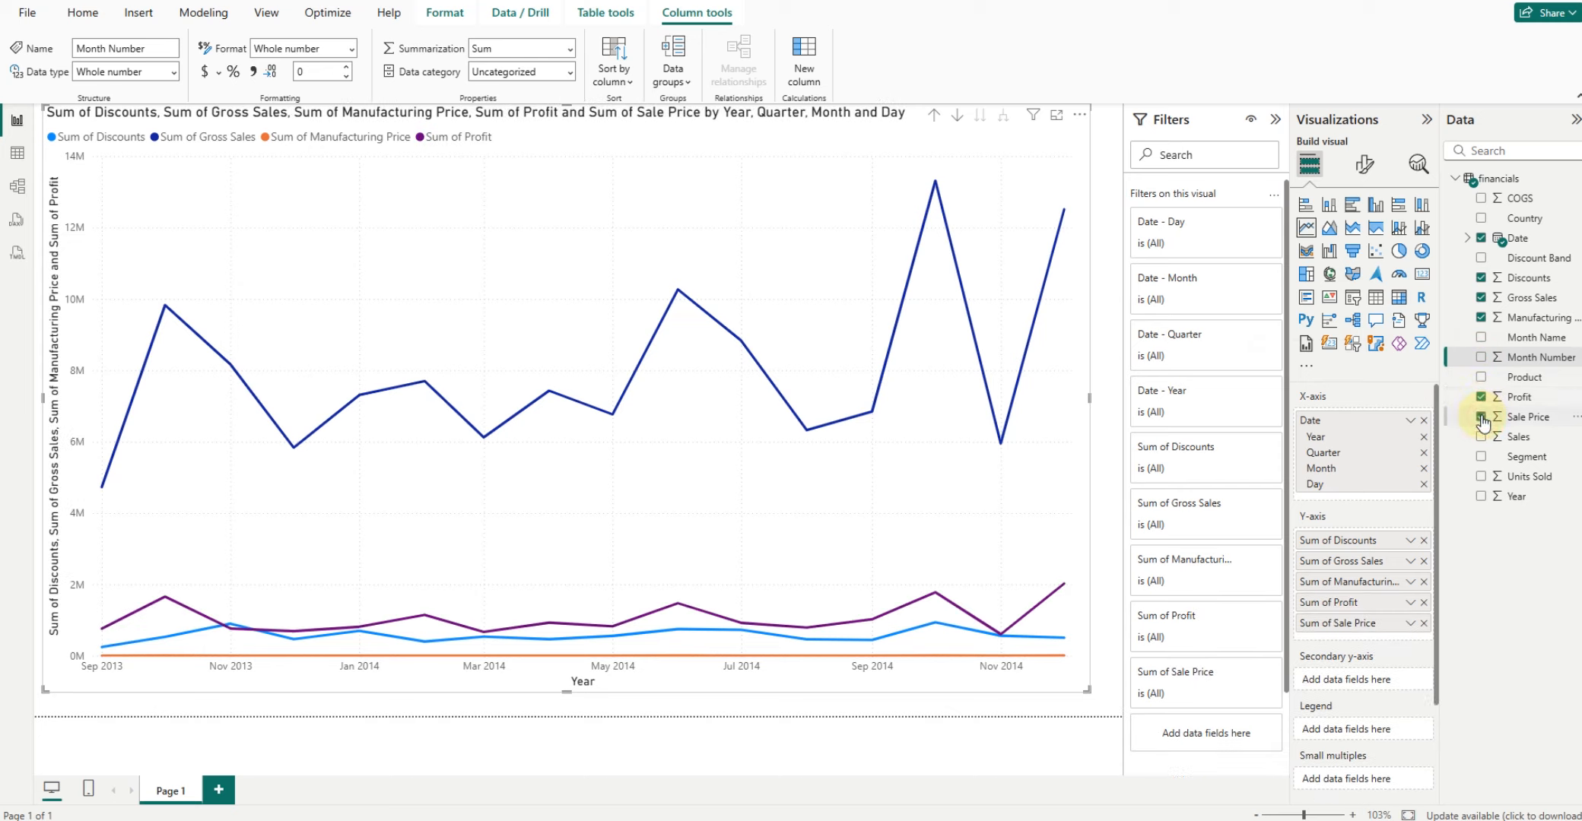
left_click(1477, 444)
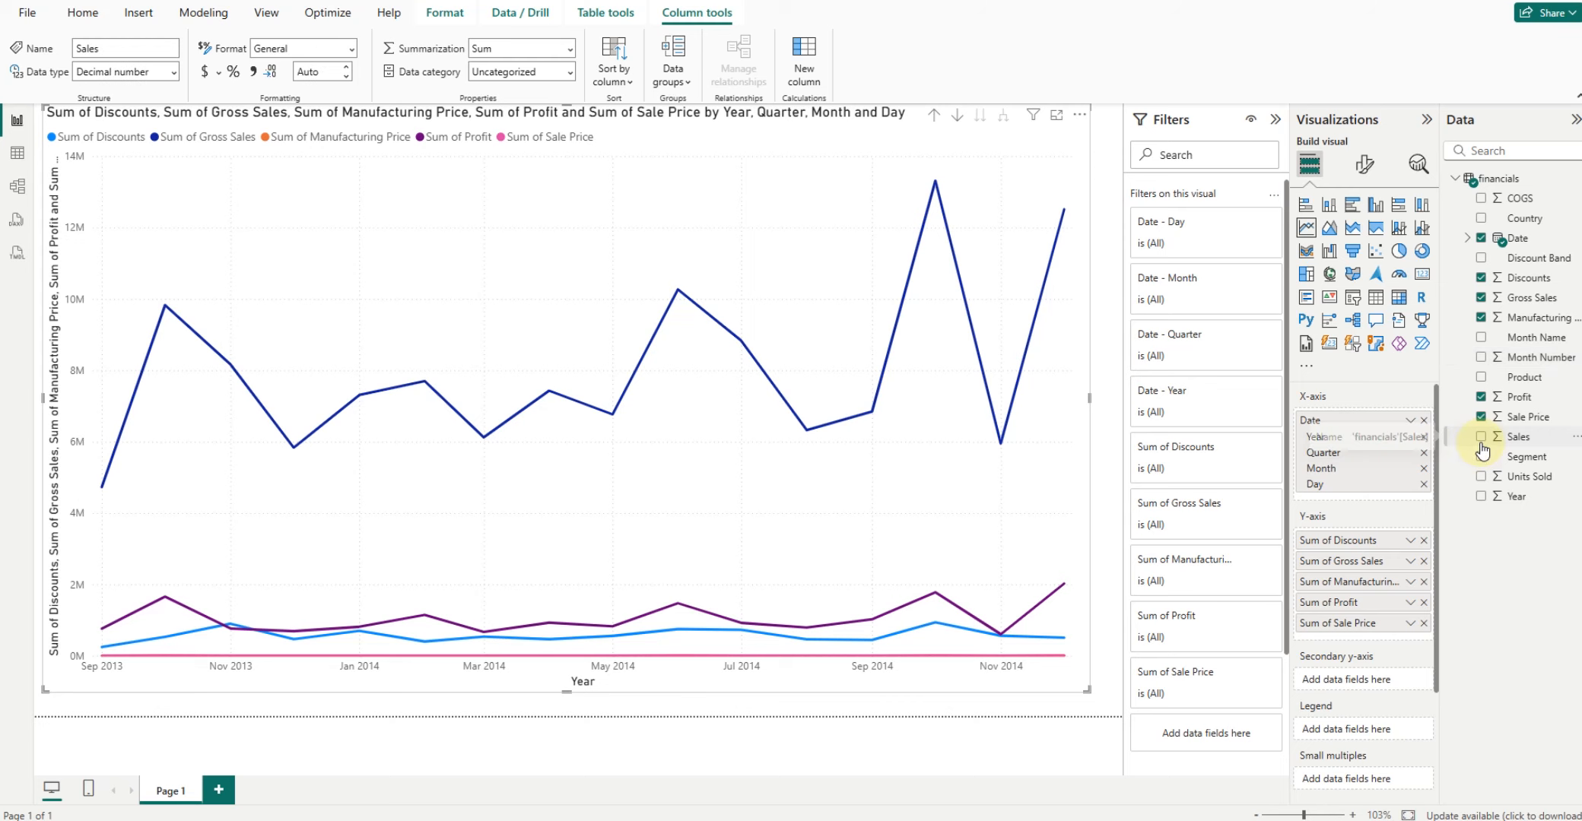
left_click(1480, 477)
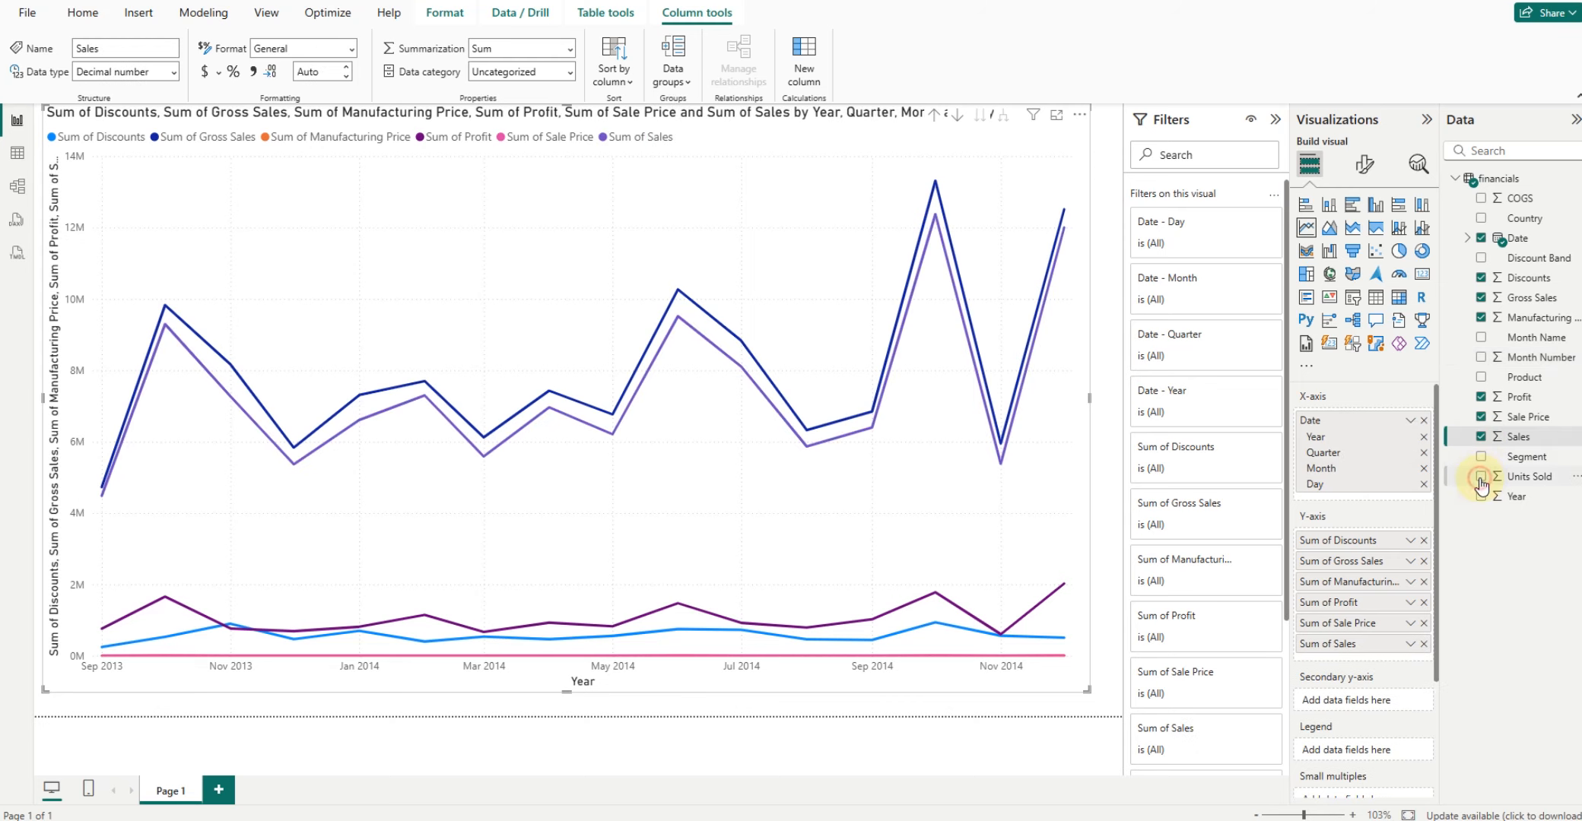
left_click(1483, 498)
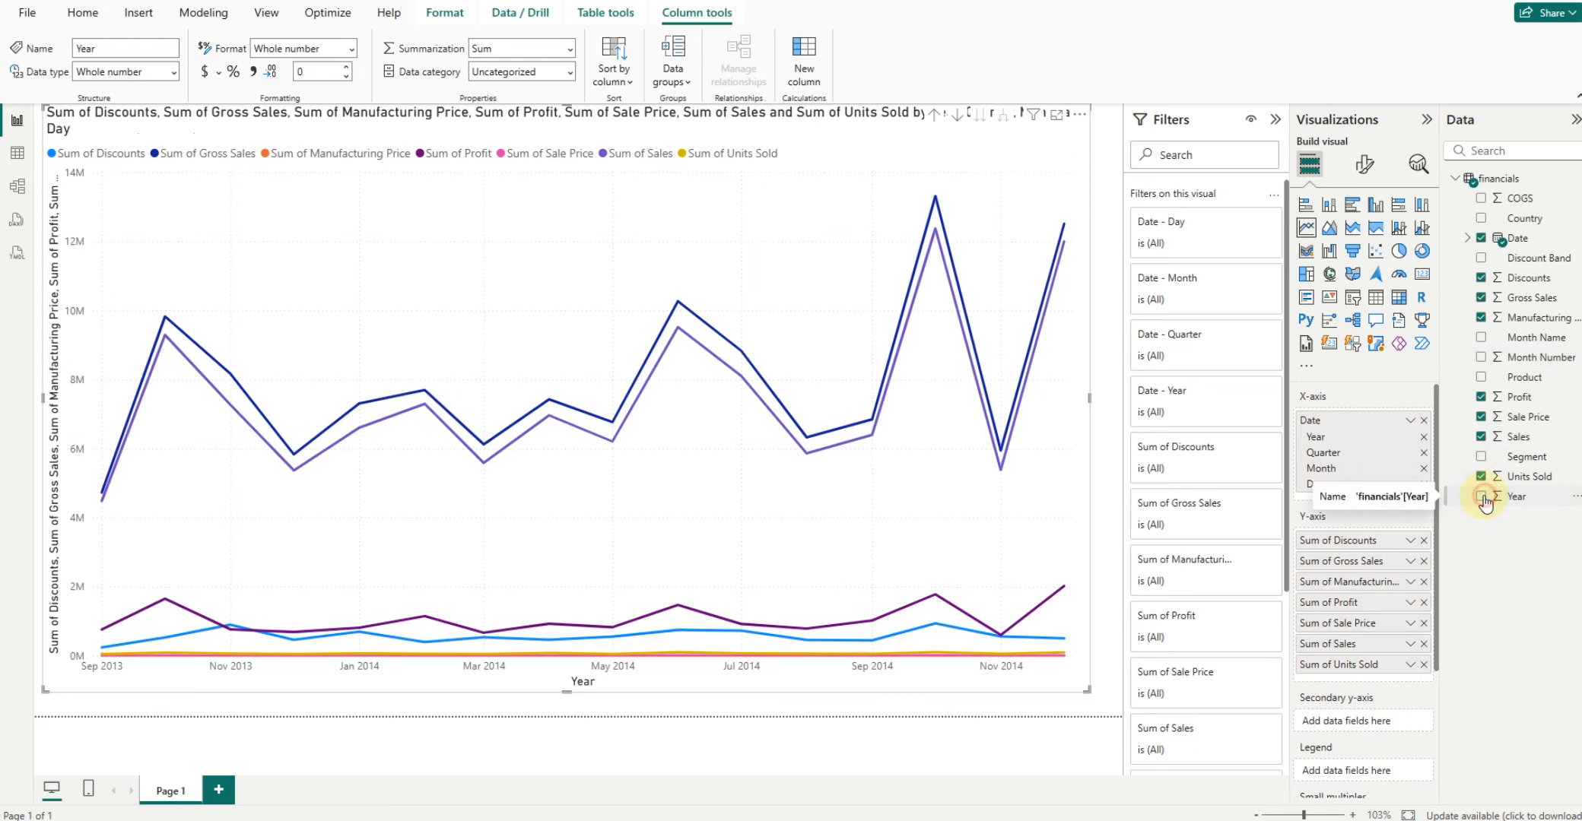
left_click(1483, 496)
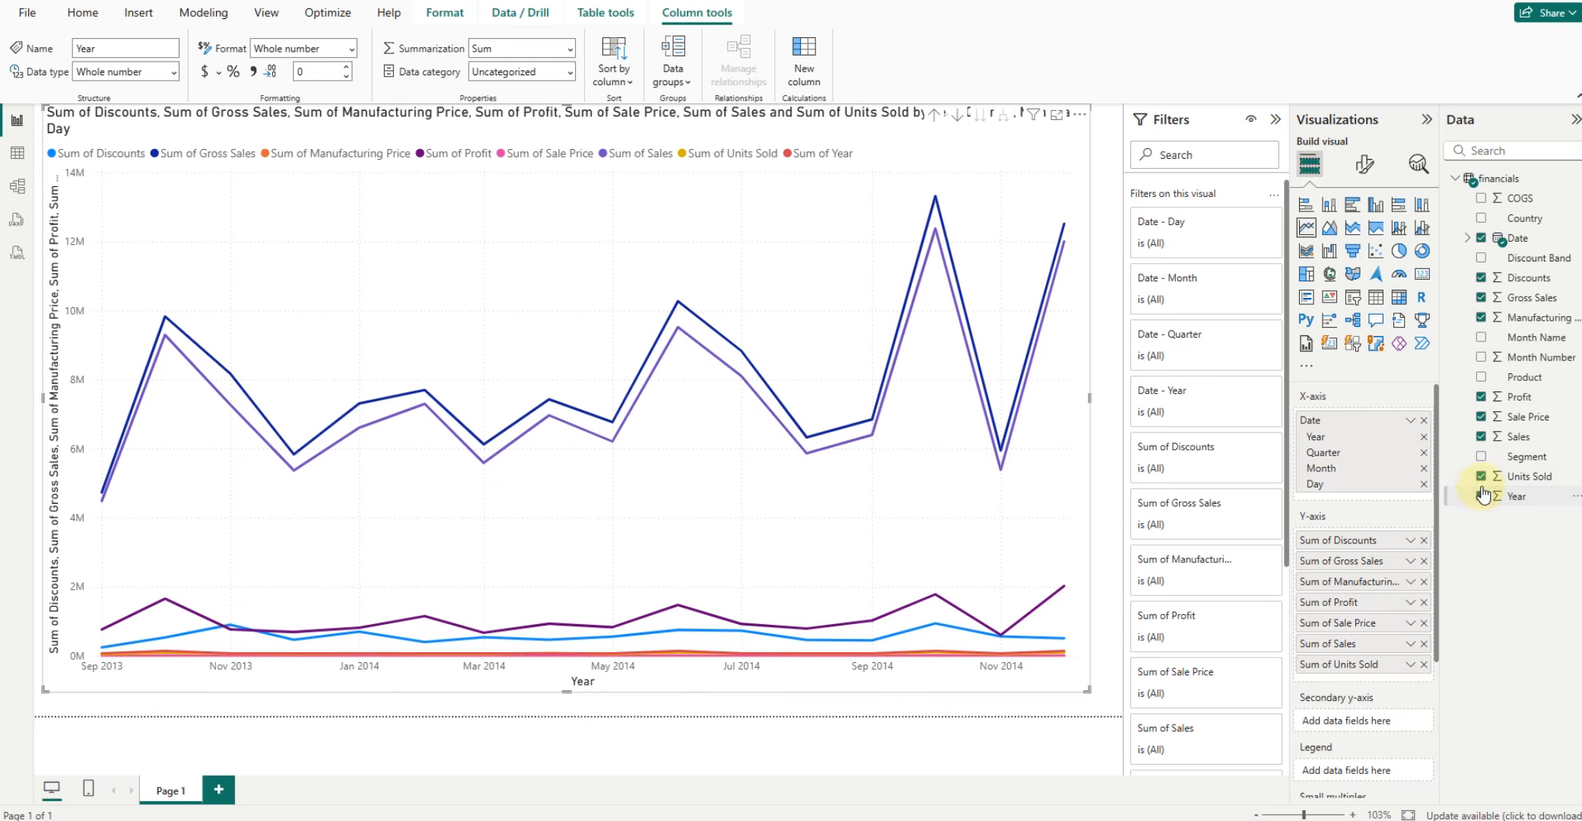
- Remove Units Sold, Sales, Sale Price, Profit and Manufacturing Price from the line chart
left_click(1481, 478)
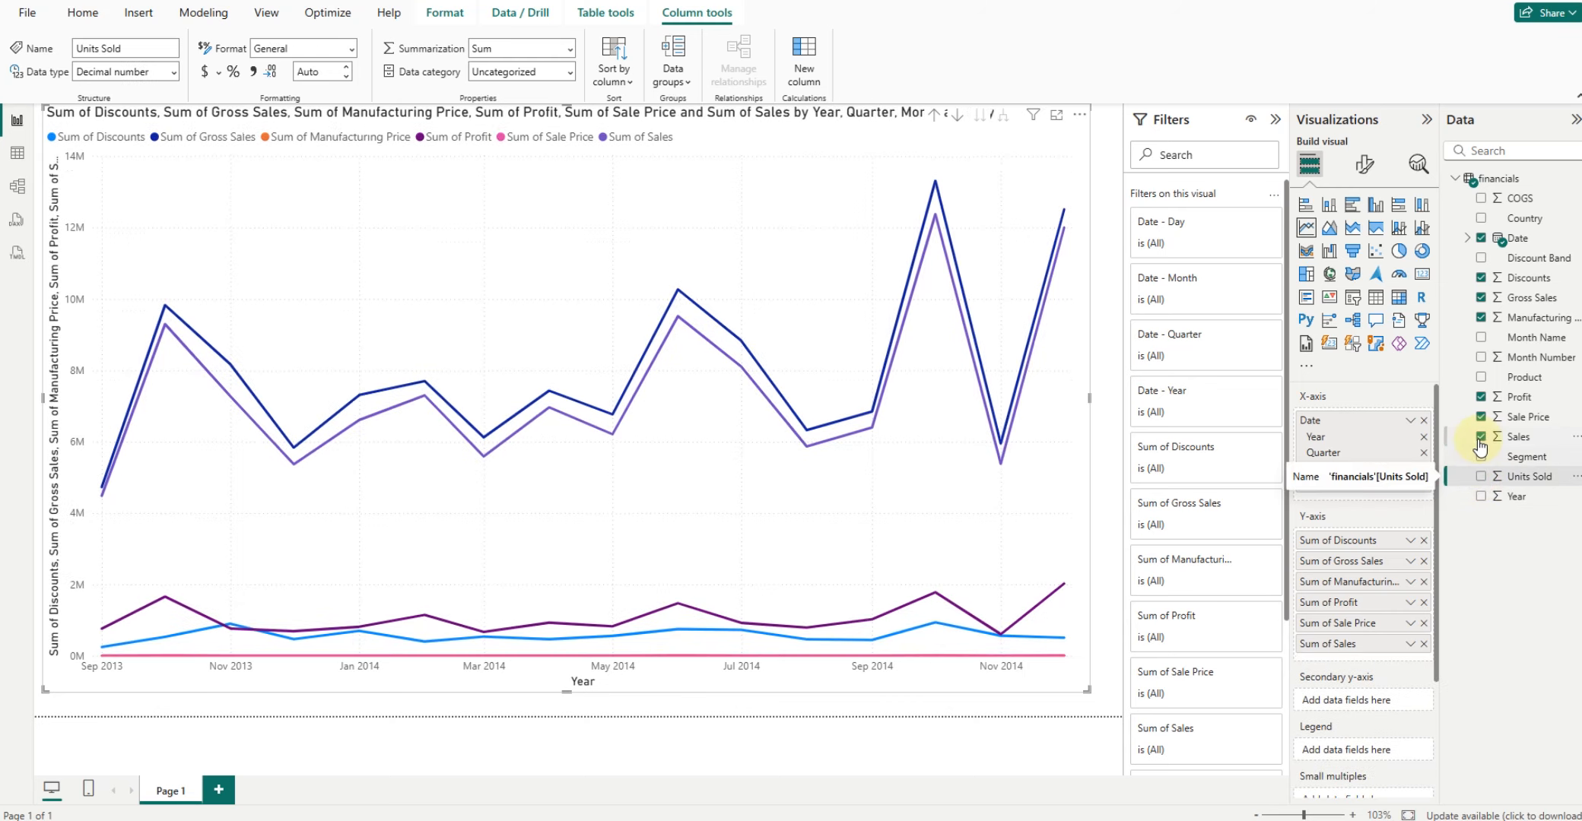
left_click(1481, 438)
left_click(1481, 417)
left_click(1481, 396)
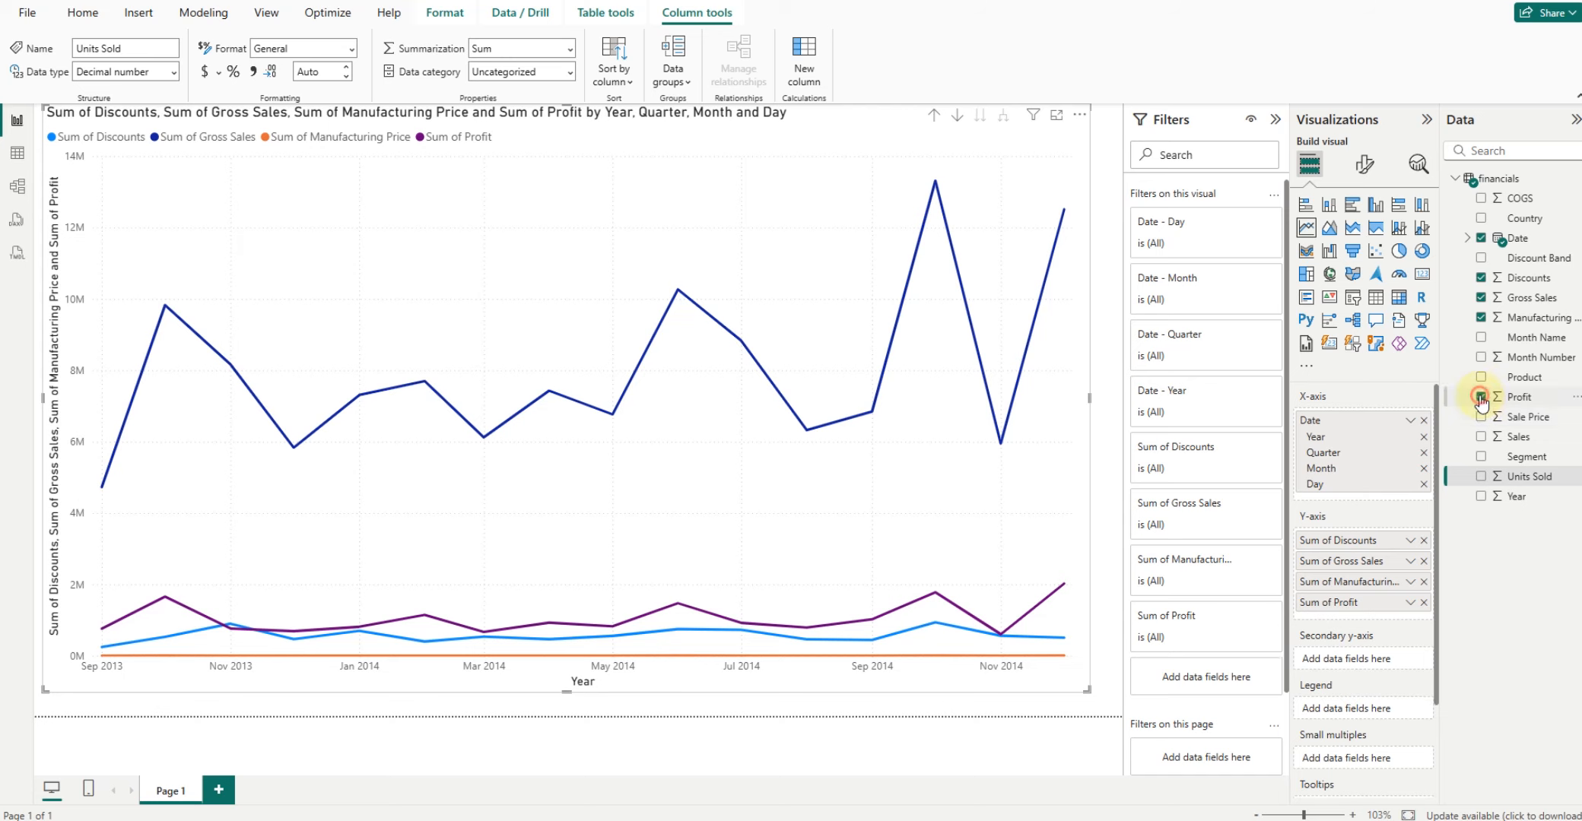
left_click(1480, 318)
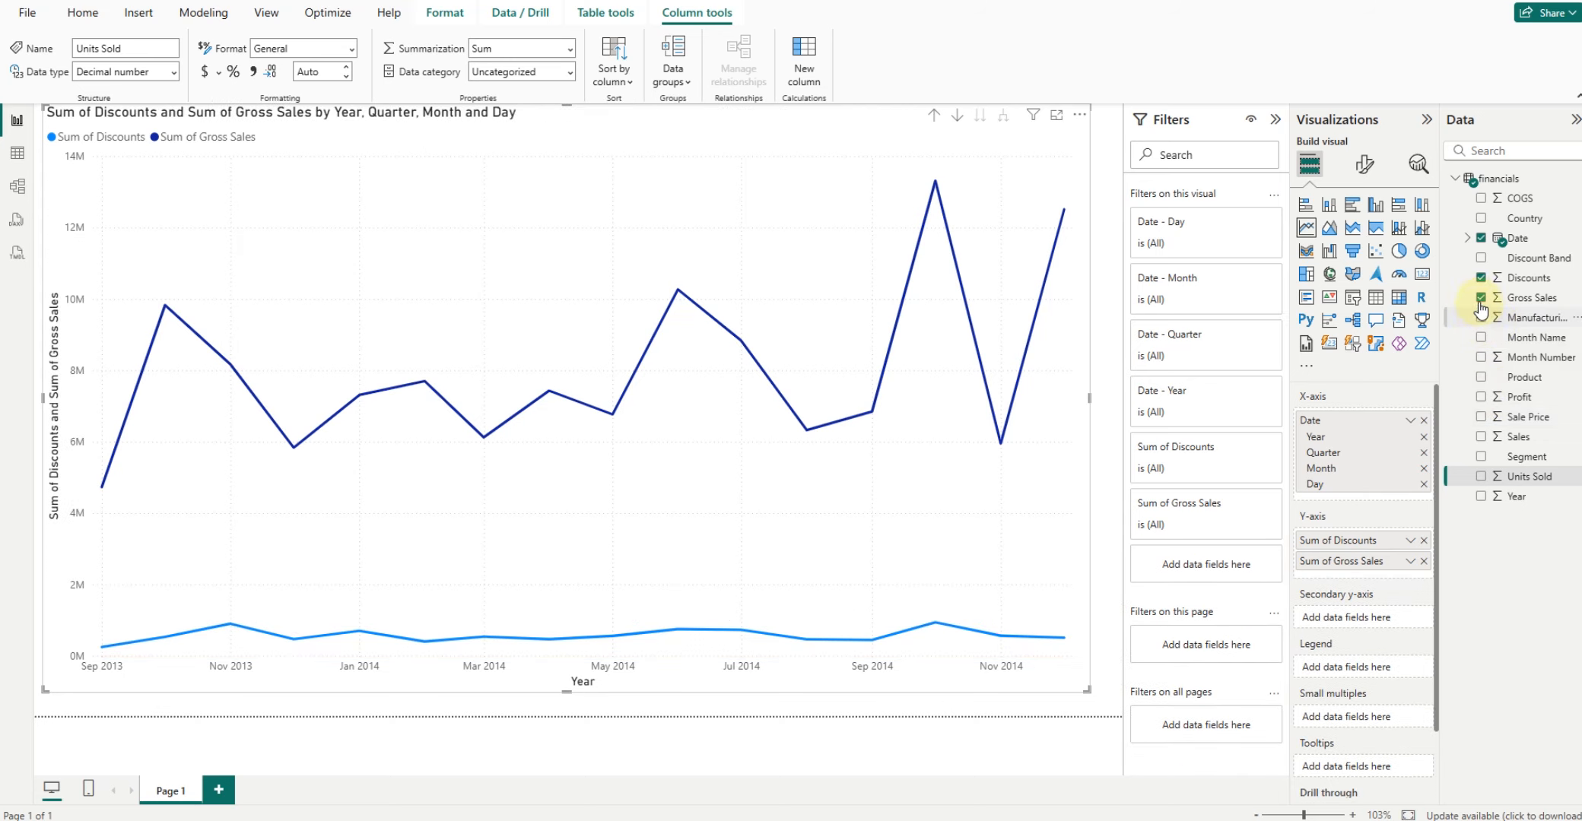
- Change the visual to an area chart, re-adding Discounts after Gross Sales in its Y-axis values
left_click(1481, 278)
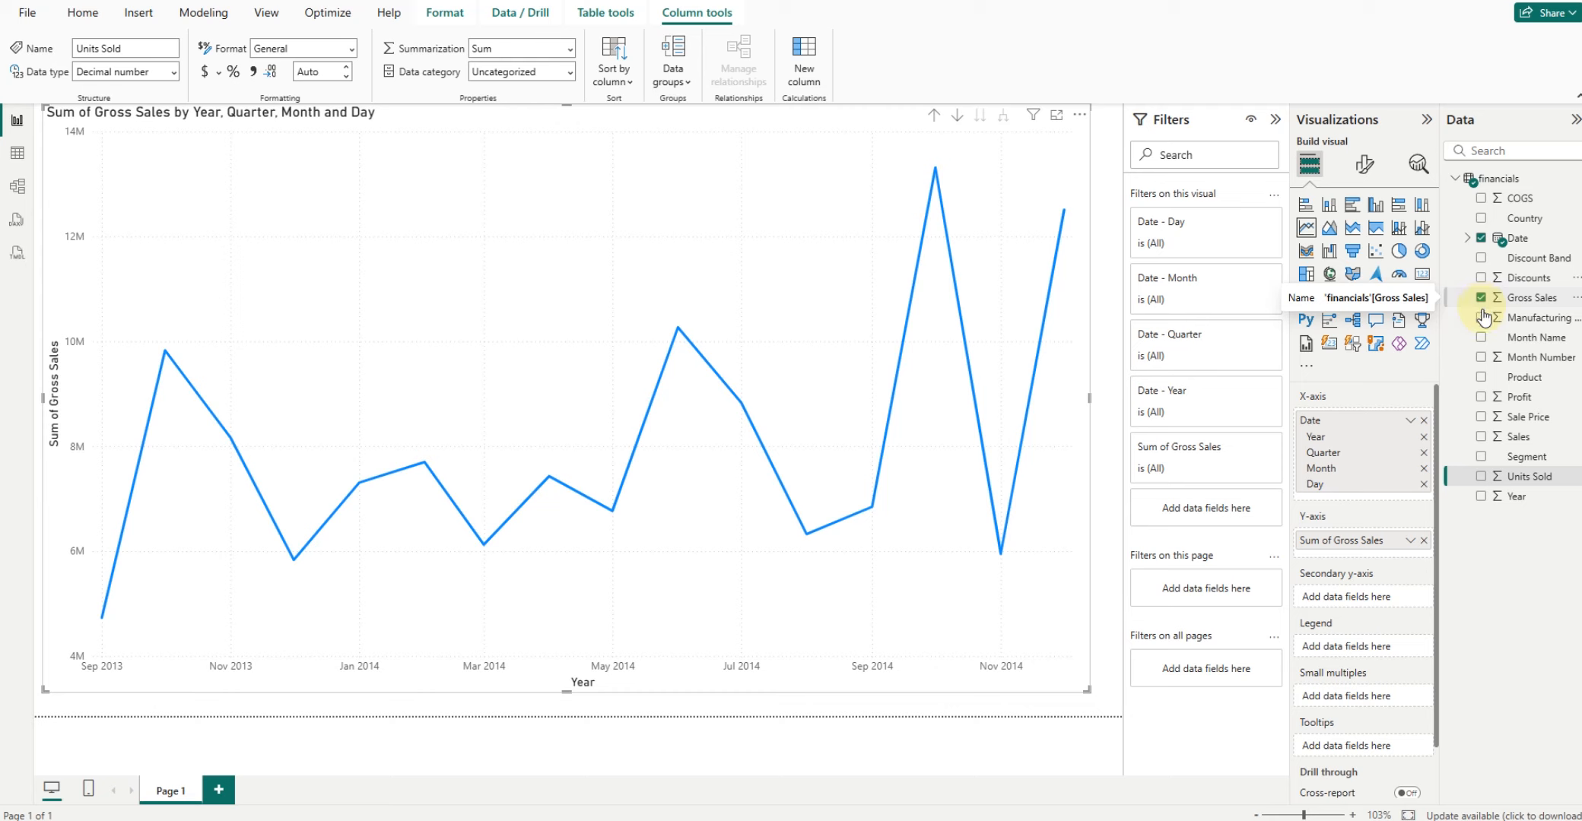
left_click(1329, 228)
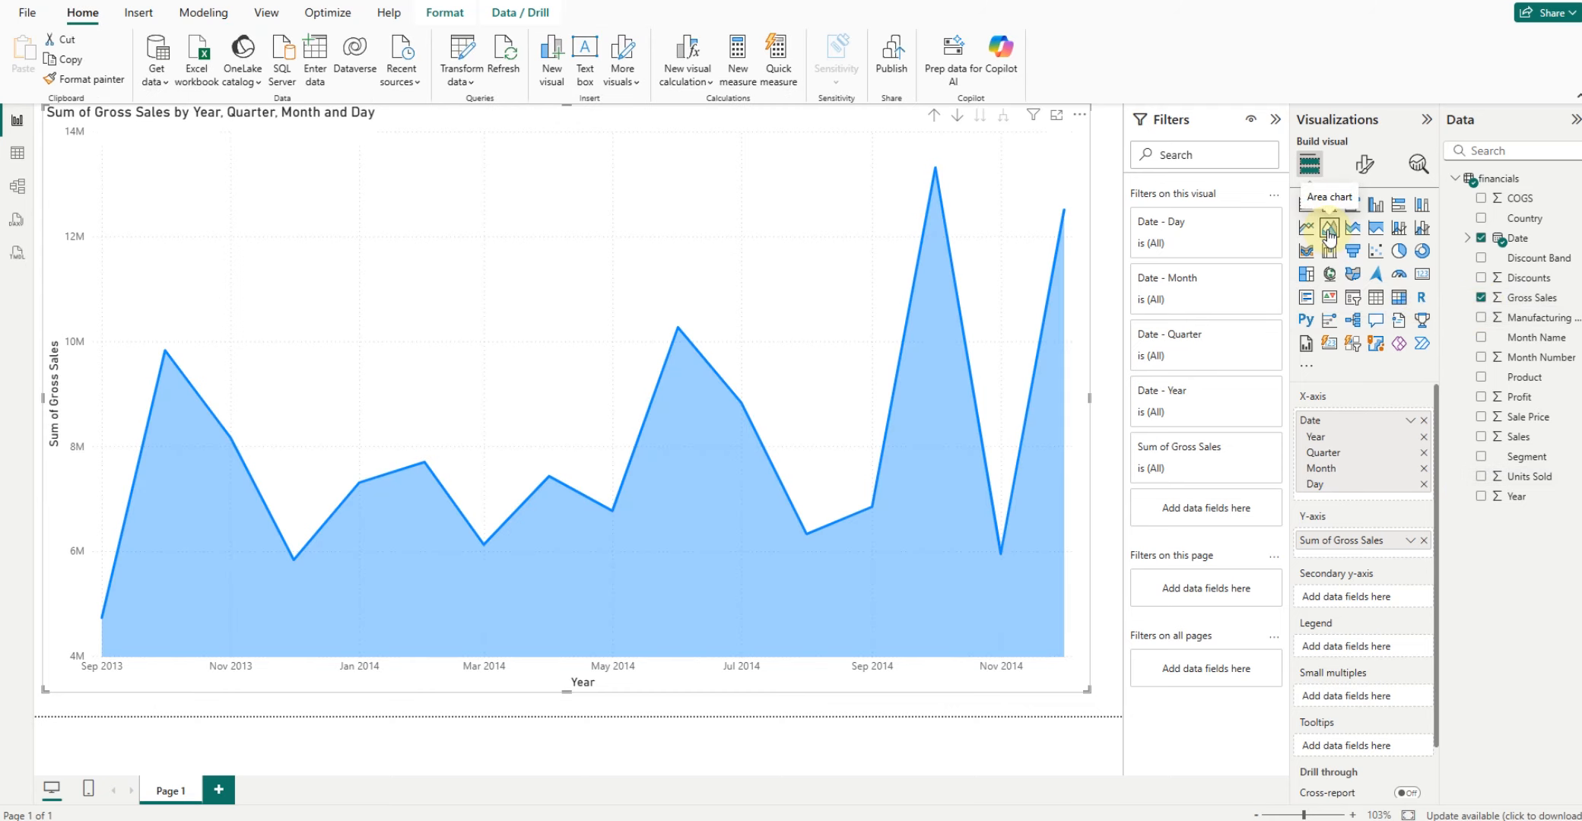
left_click(1480, 278)
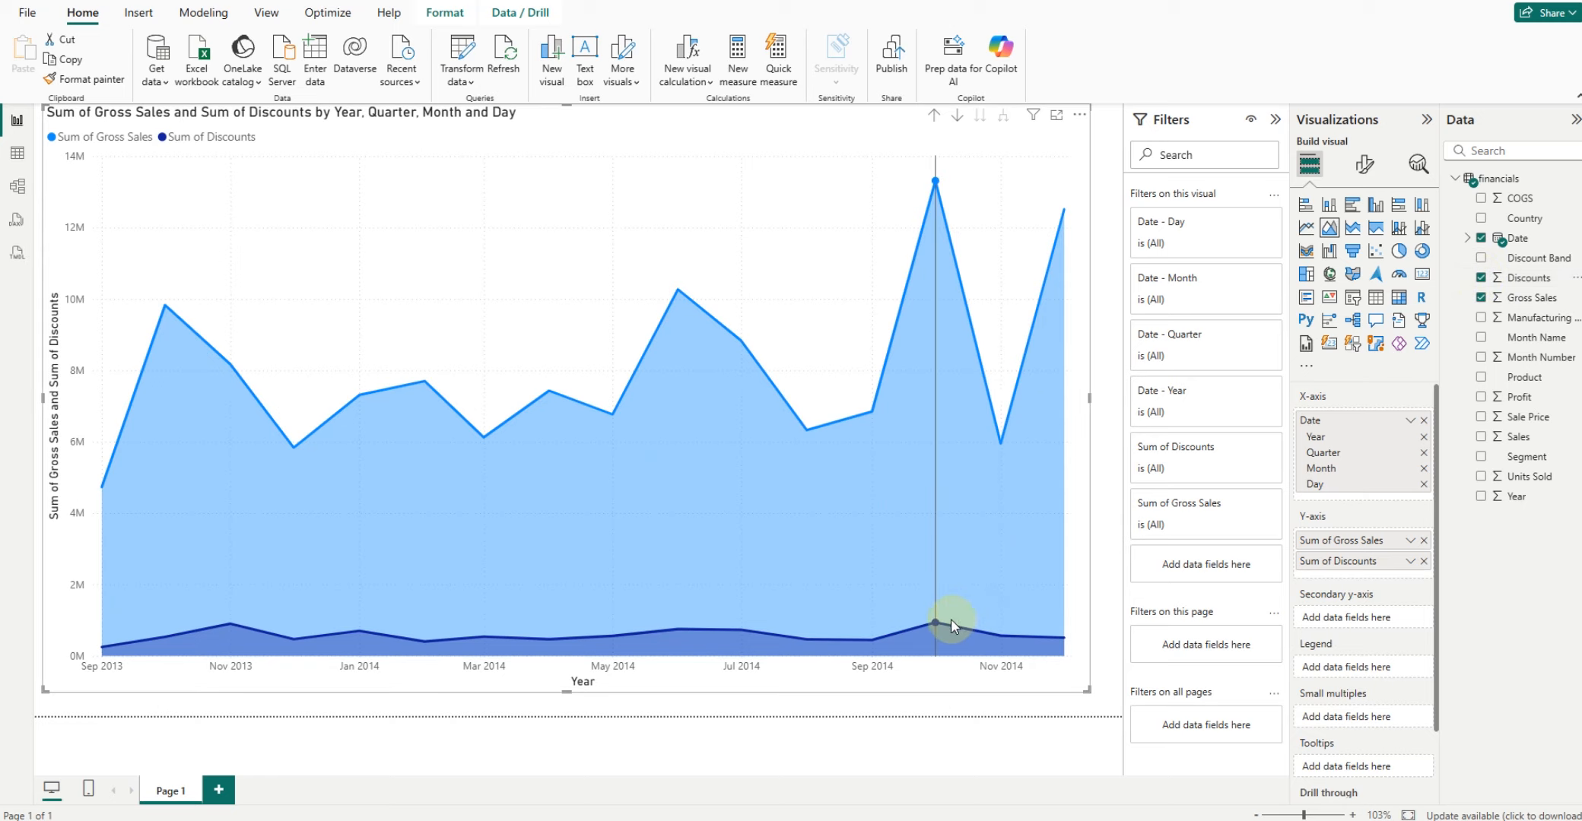
mouse_move(950, 619)
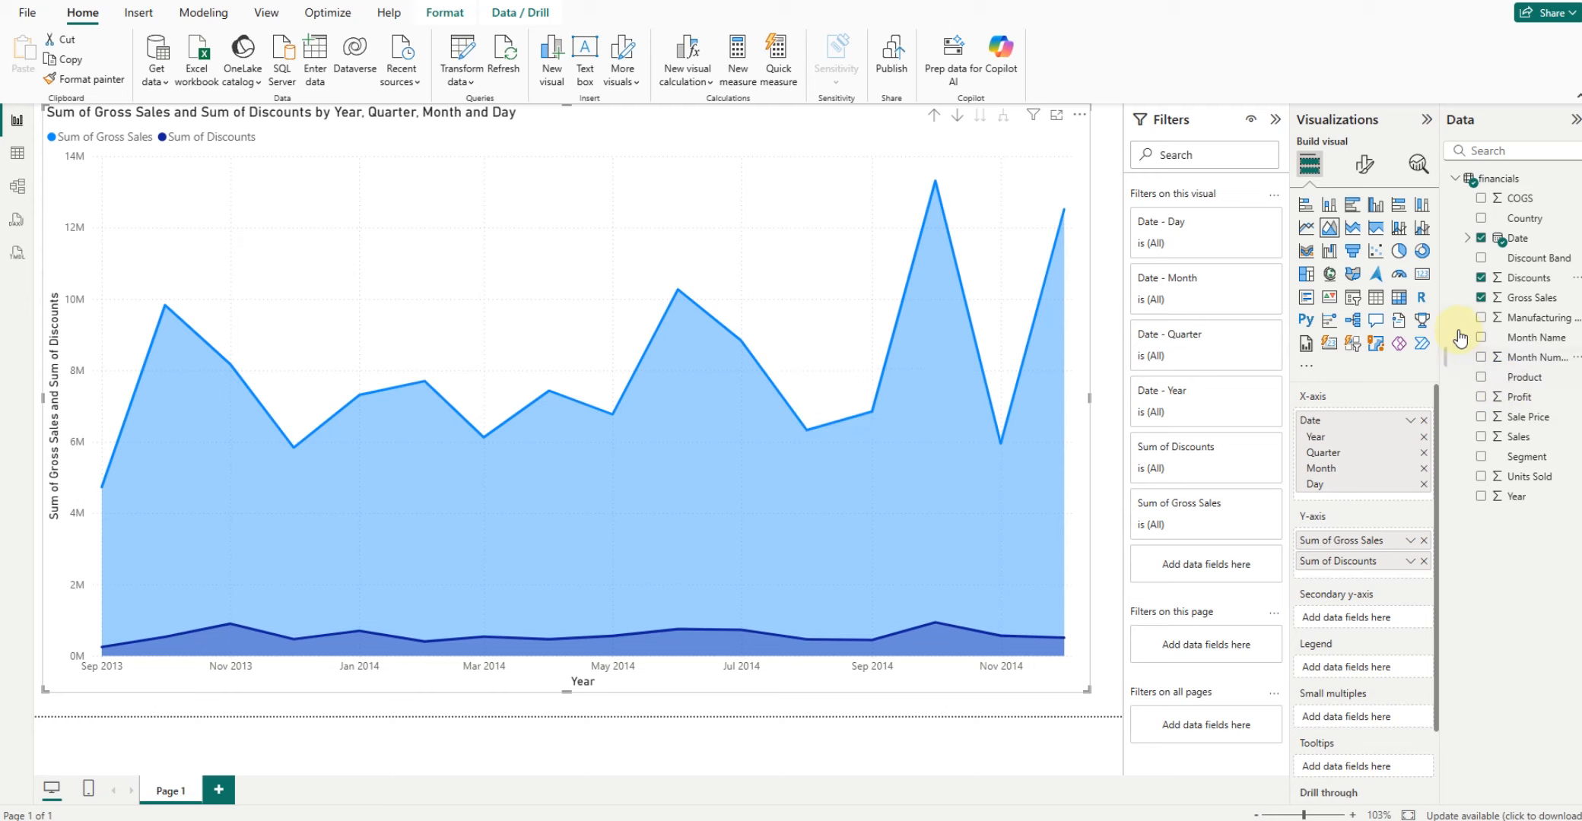
- Switch the visual to a stacked area chart, followed by a 100% stacked area chart
left_click(1353, 227)
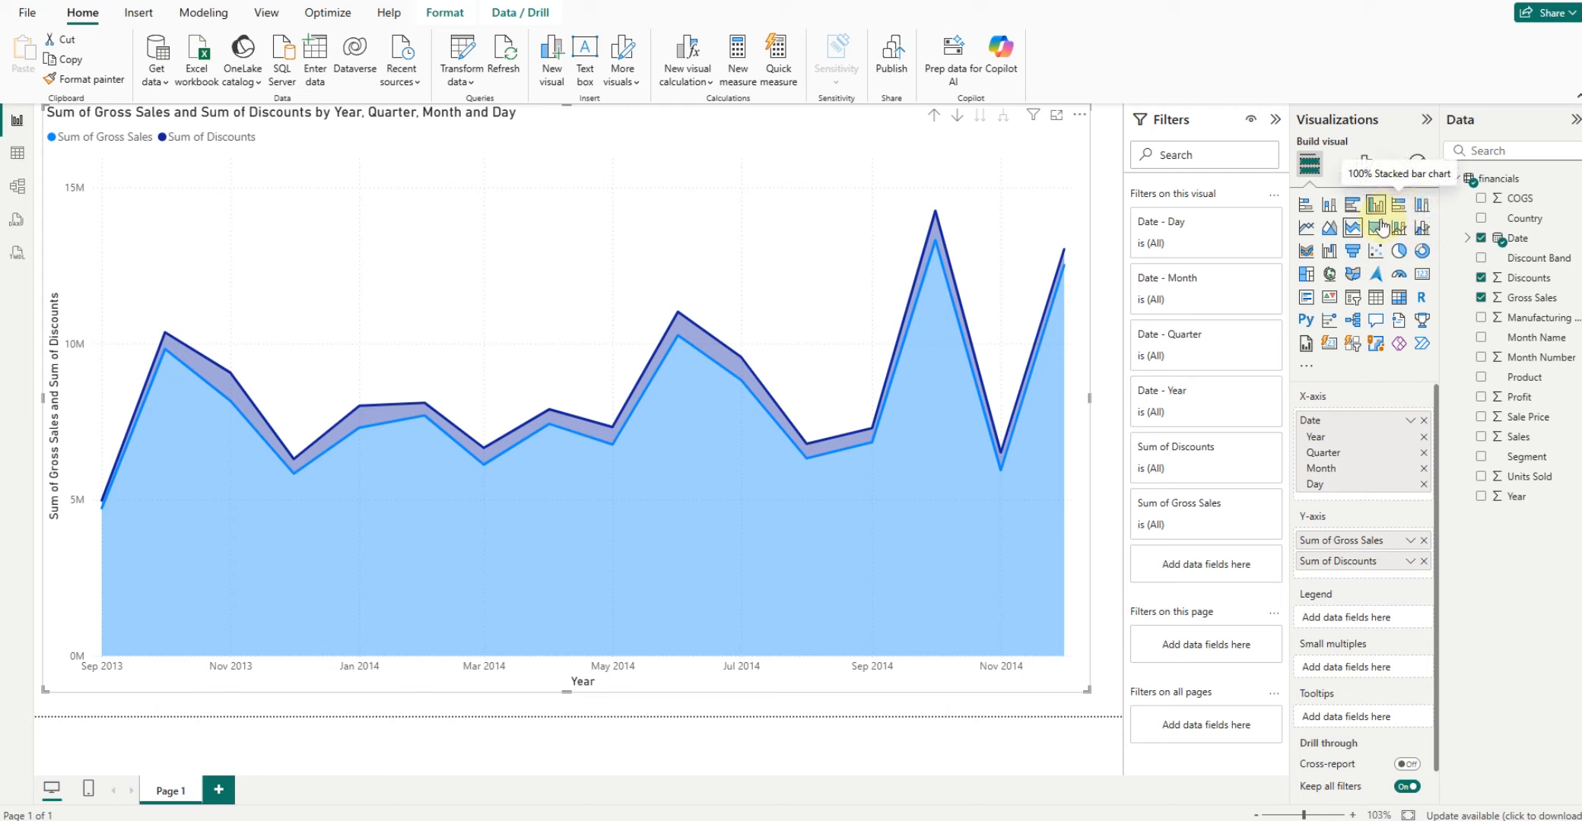
left_click(1377, 228)
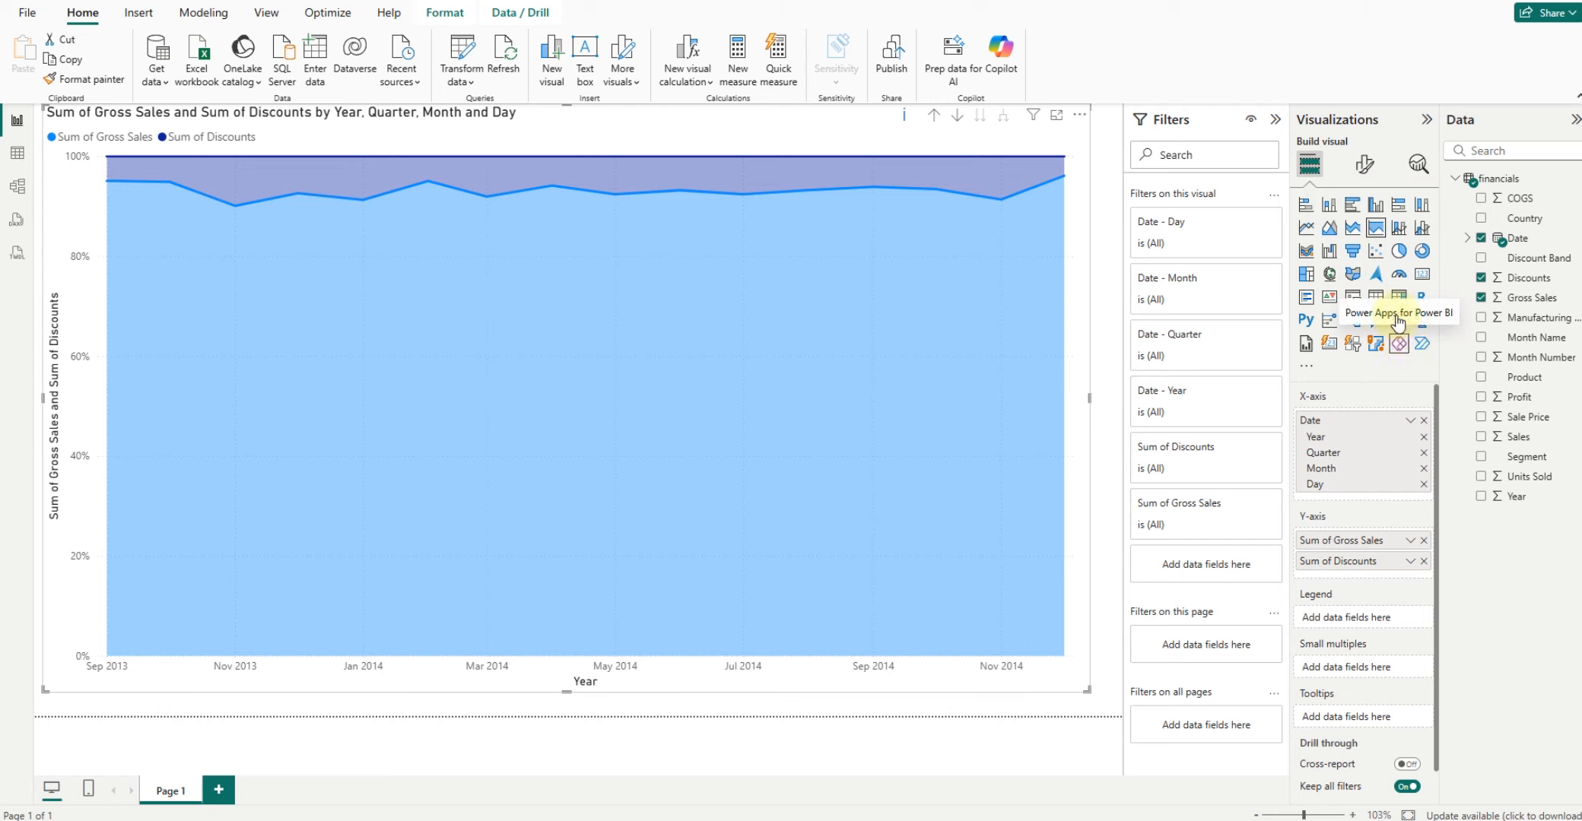
- Change the visual to a line and stacked column chart and add a Y-axis constant line to it
left_click(1399, 228)
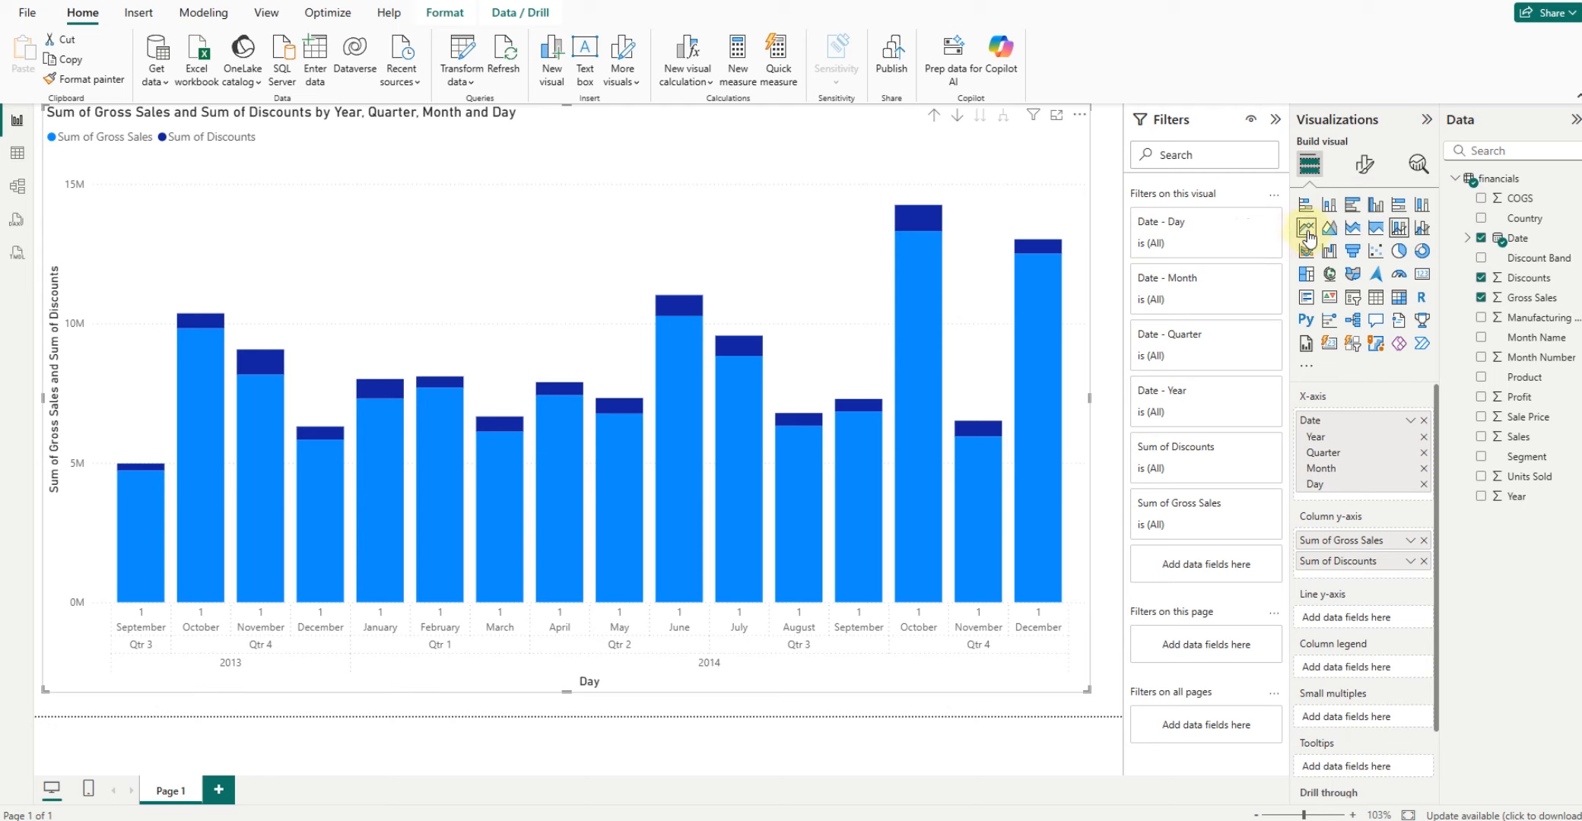
left_click(1364, 174)
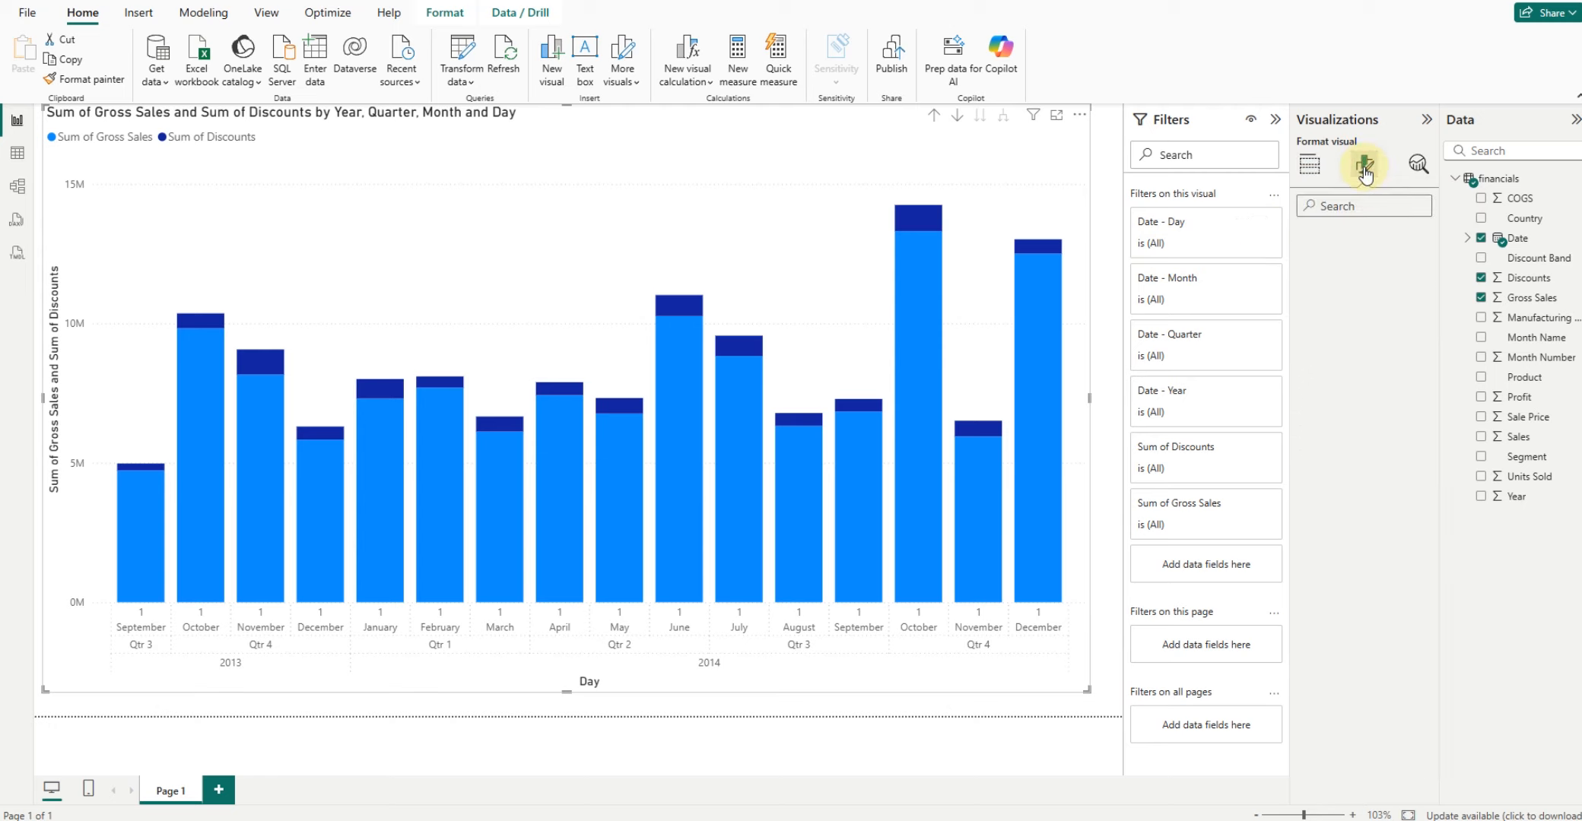
left_click(1414, 167)
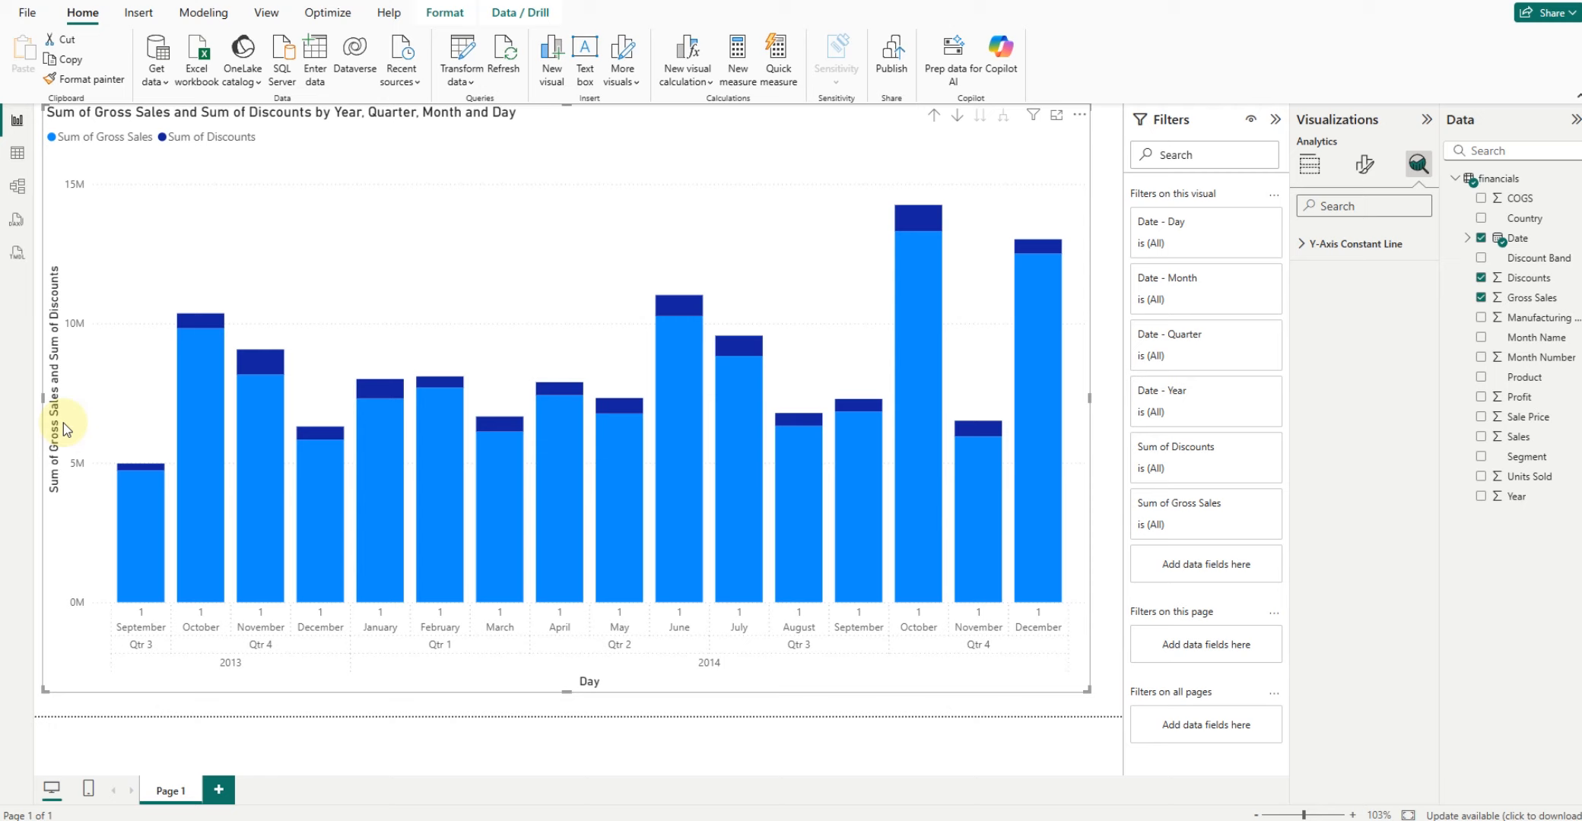
left_click(1304, 244)
left_click(1323, 306)
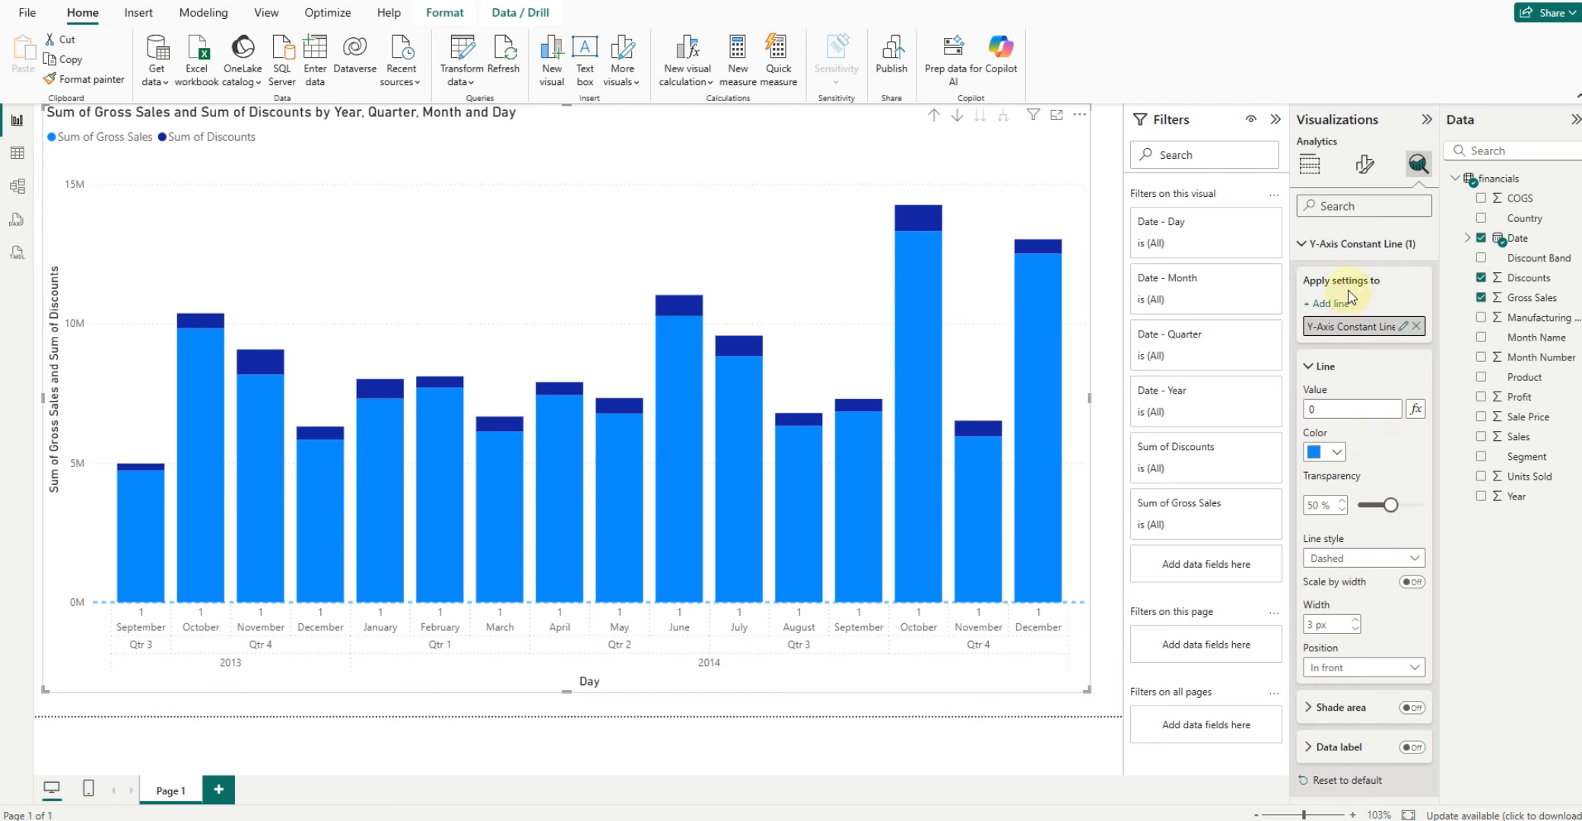
- Look into the chart's X-axis format settings and try the constant line's shade area on and off
left_click(1373, 167)
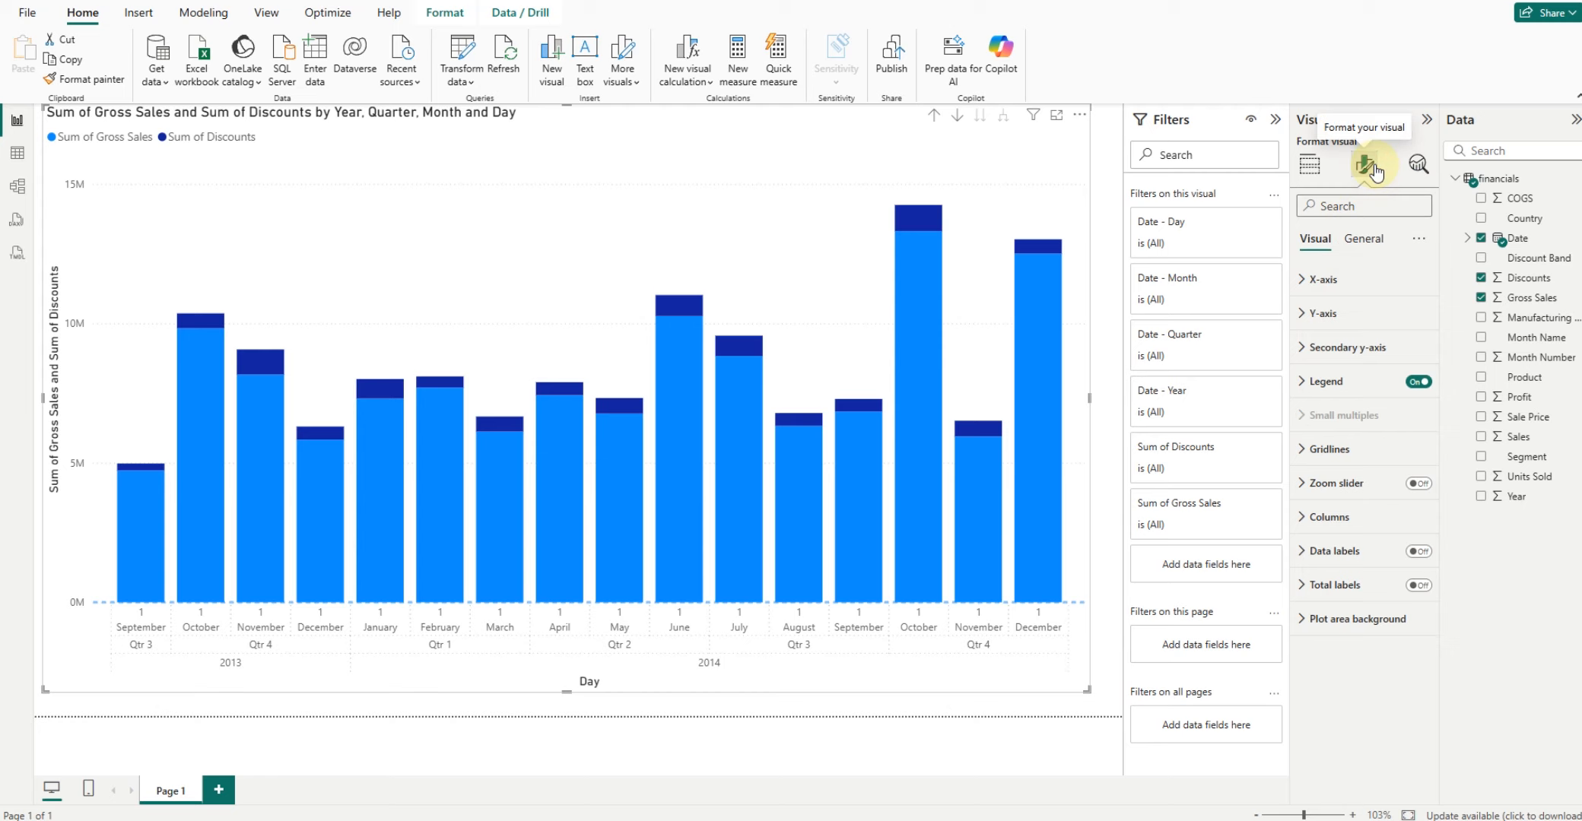
left_click(1307, 281)
left_click(1306, 282)
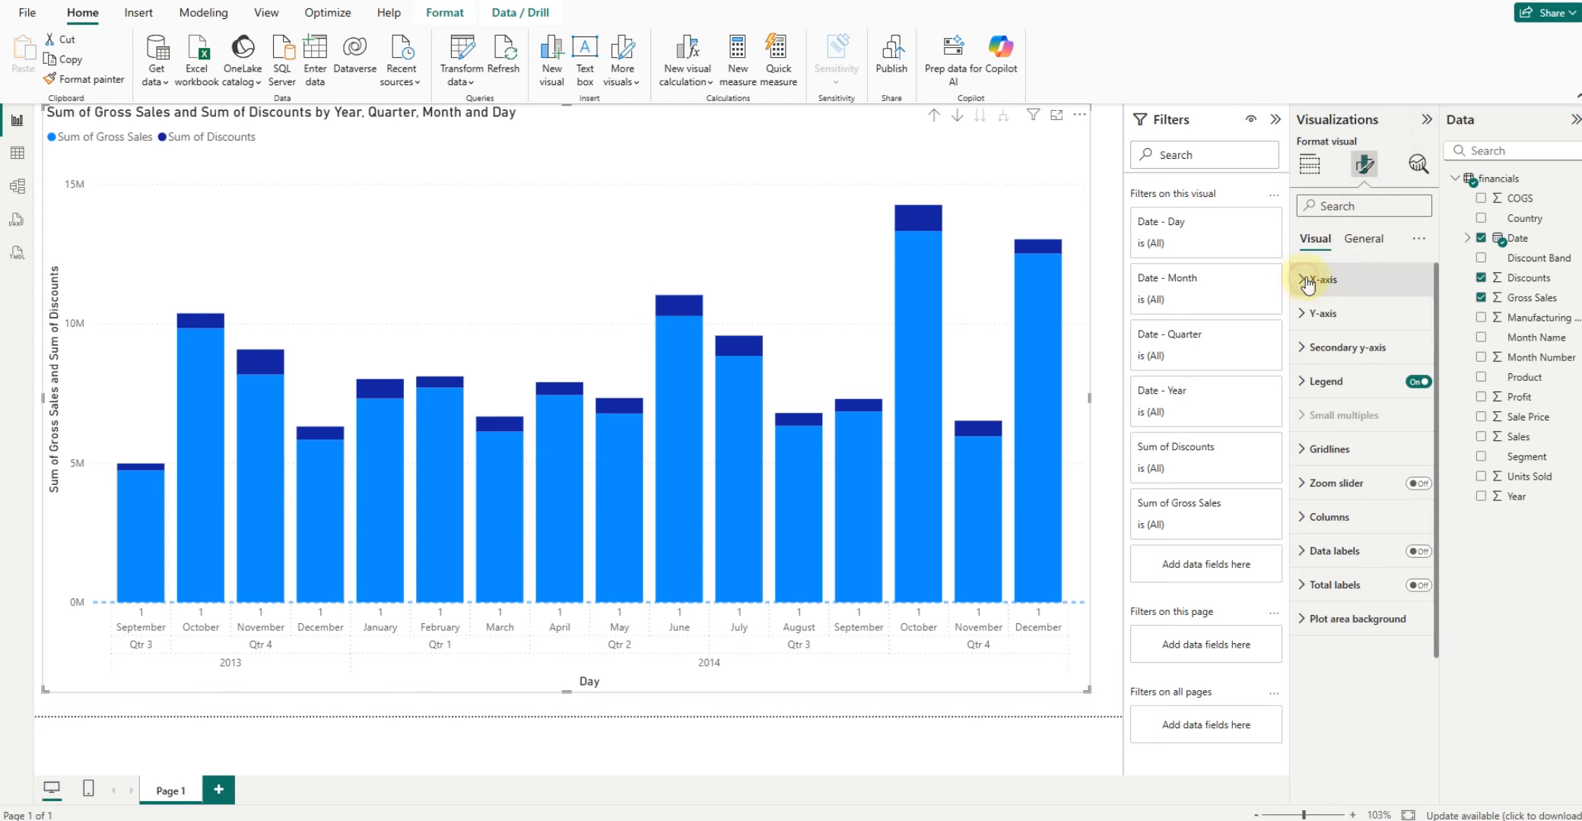
left_click(1419, 166)
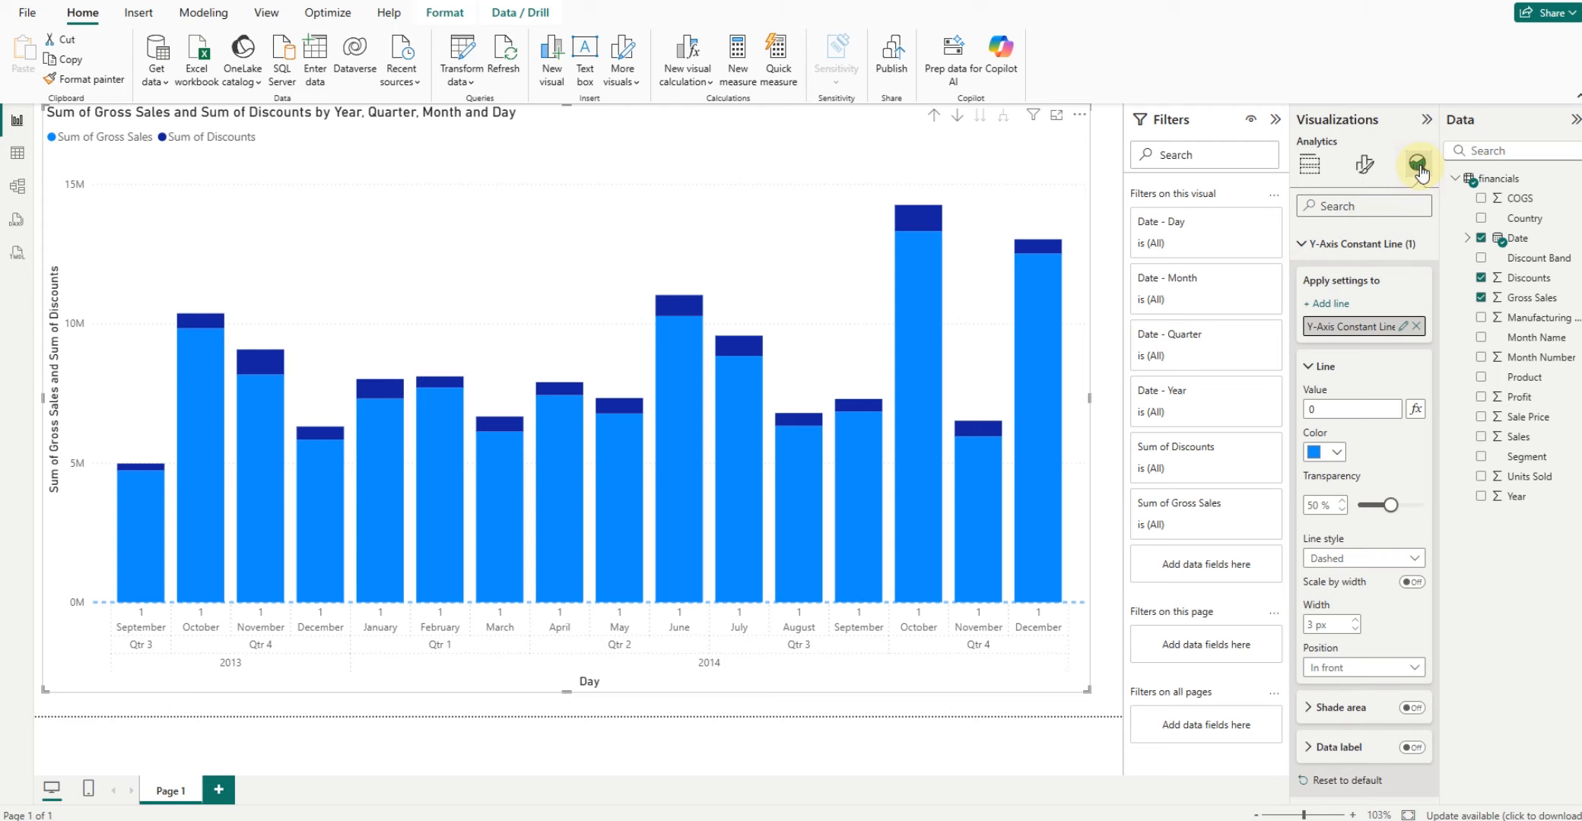
left_click(1409, 705)
left_click(1410, 706)
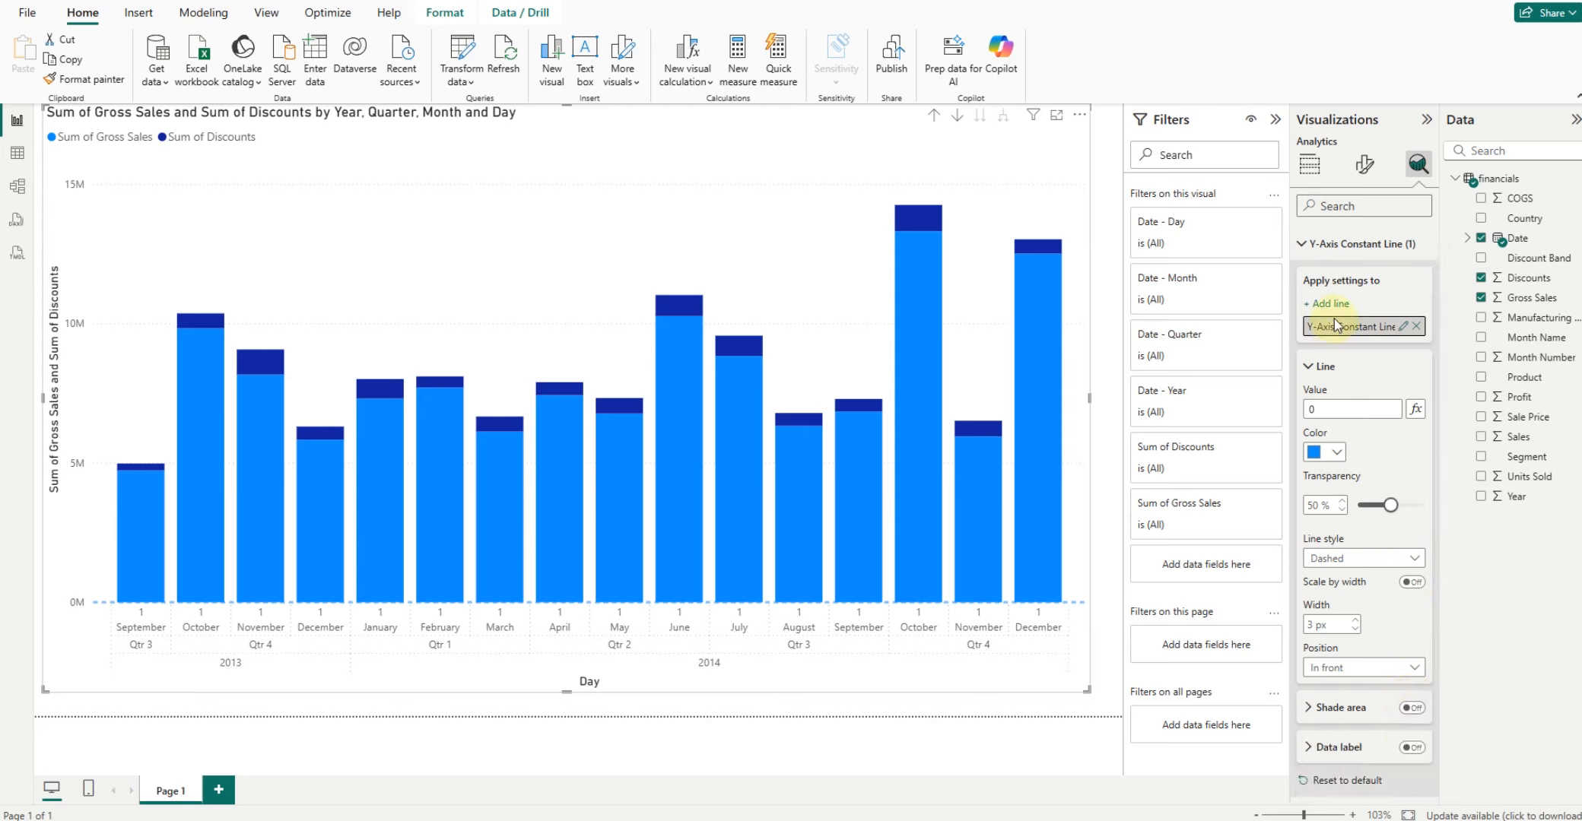
- Switch the visual through the clustered bar, clustered column, 100% stacked bar and 100% stacked column chart types
left_click(1308, 164)
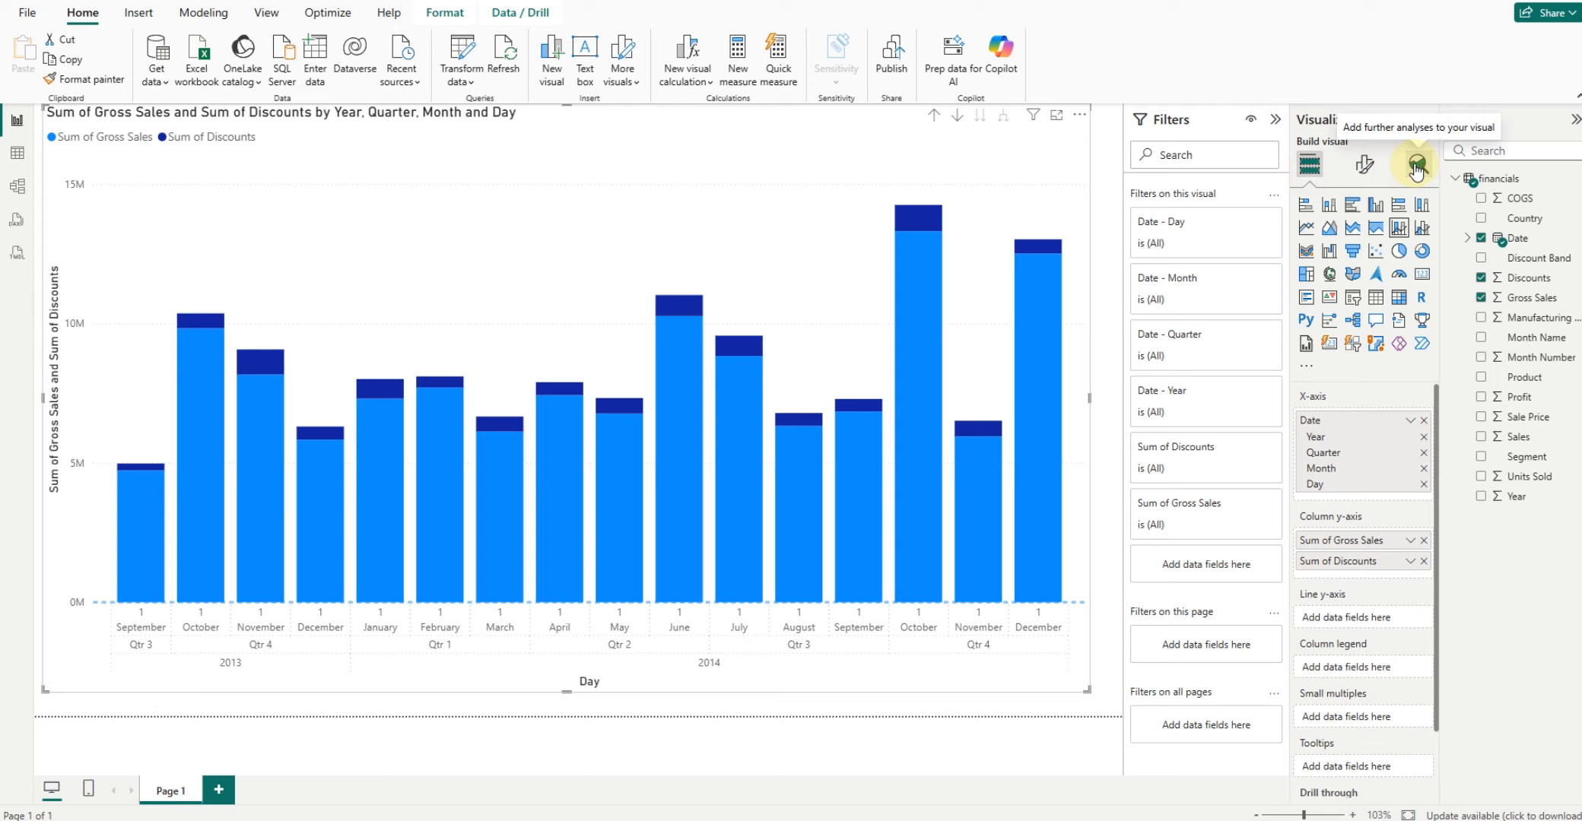
left_click(1352, 205)
left_click(1375, 205)
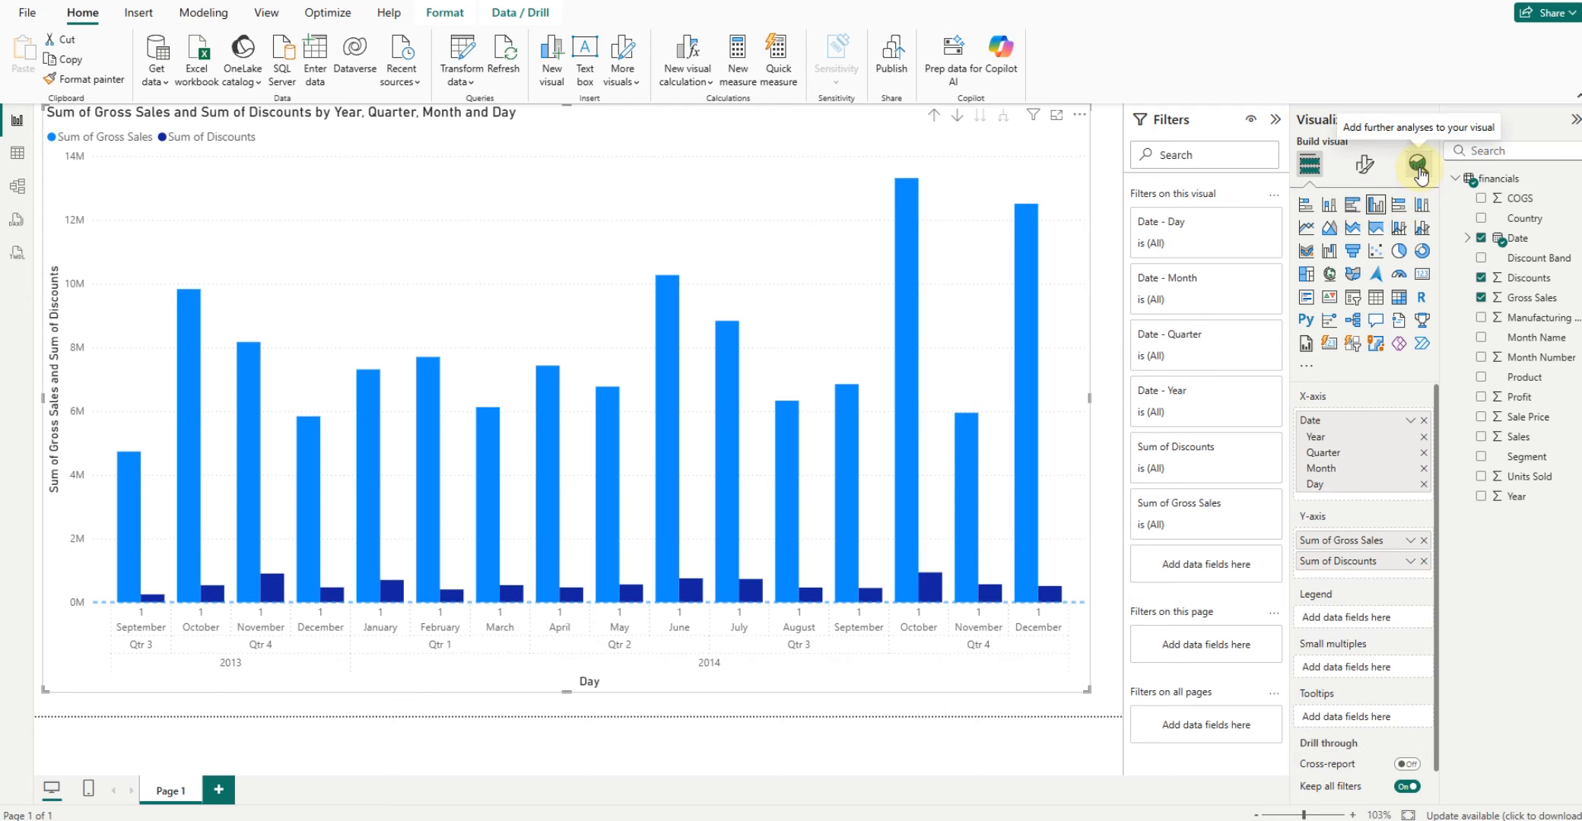
left_click(1398, 206)
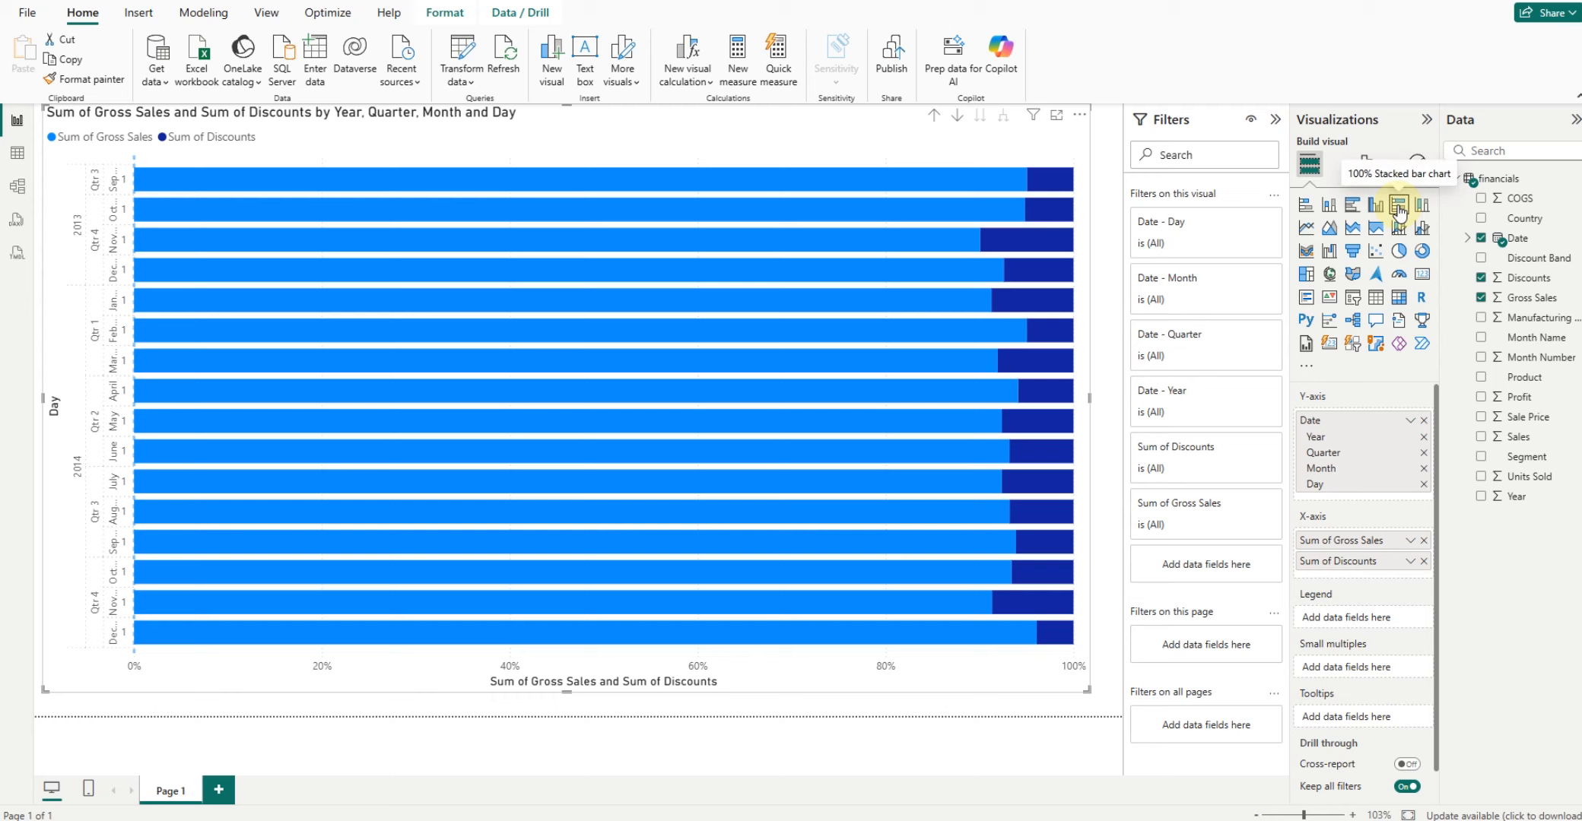
left_click(1422, 207)
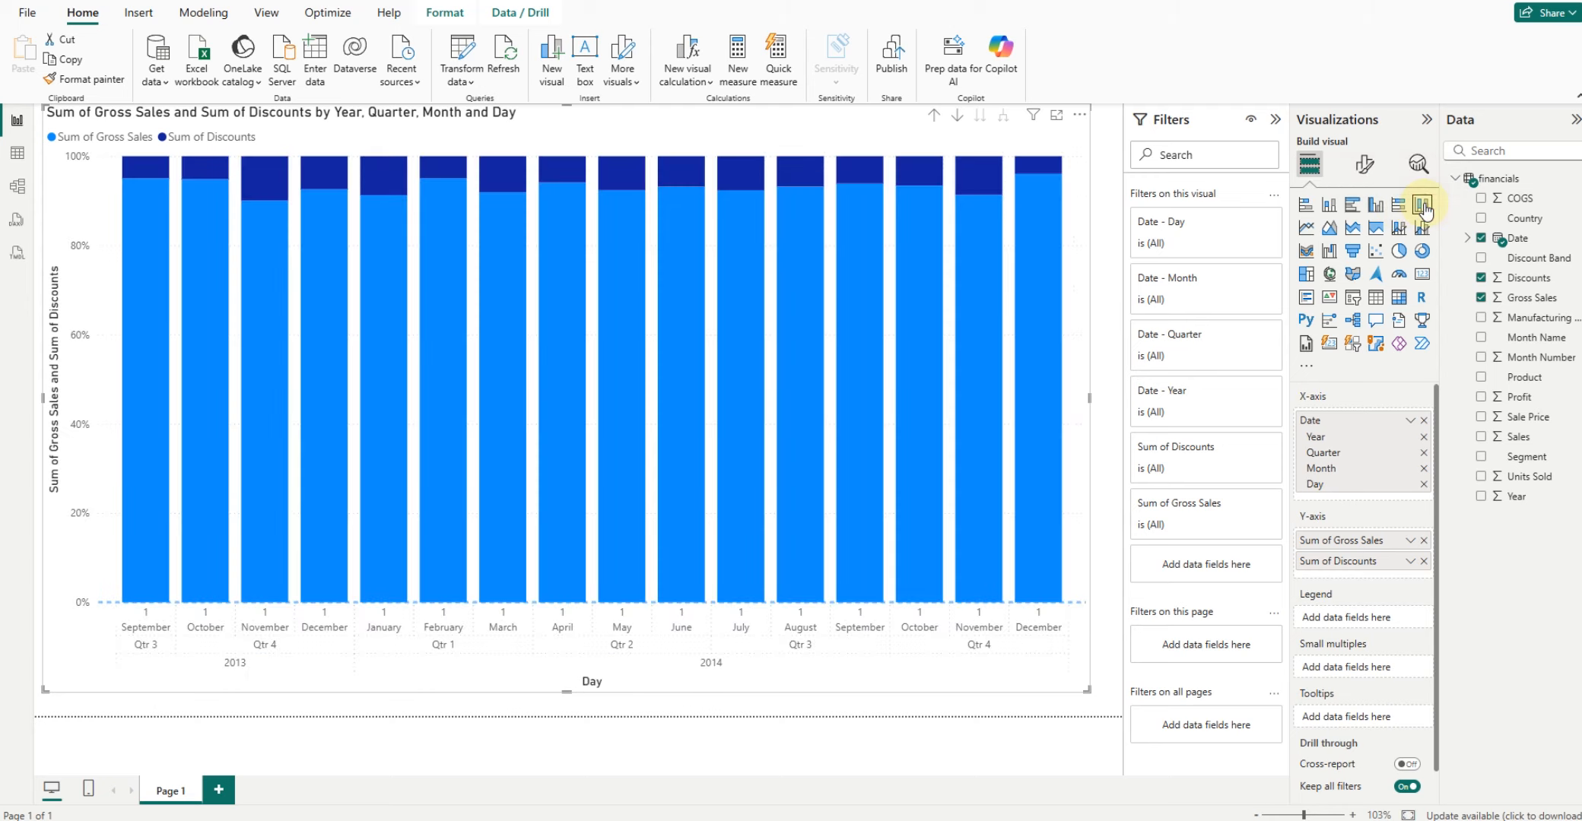
- Switch the visual through line and stacked column, 100% stacked area, stacked area, area and line charts
left_click(1398, 228)
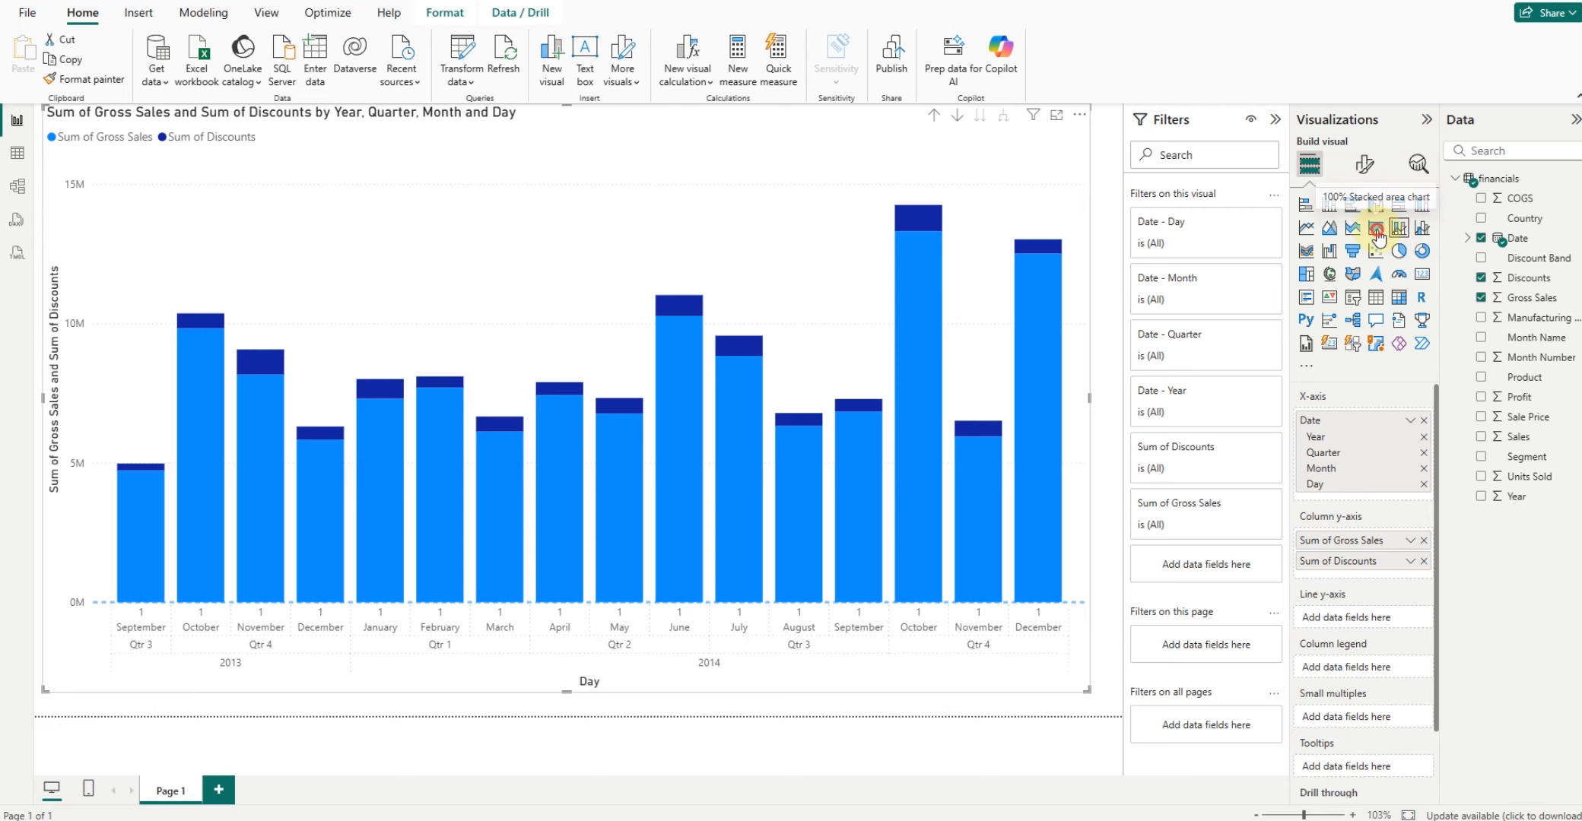
left_click(1378, 232)
left_click(1353, 228)
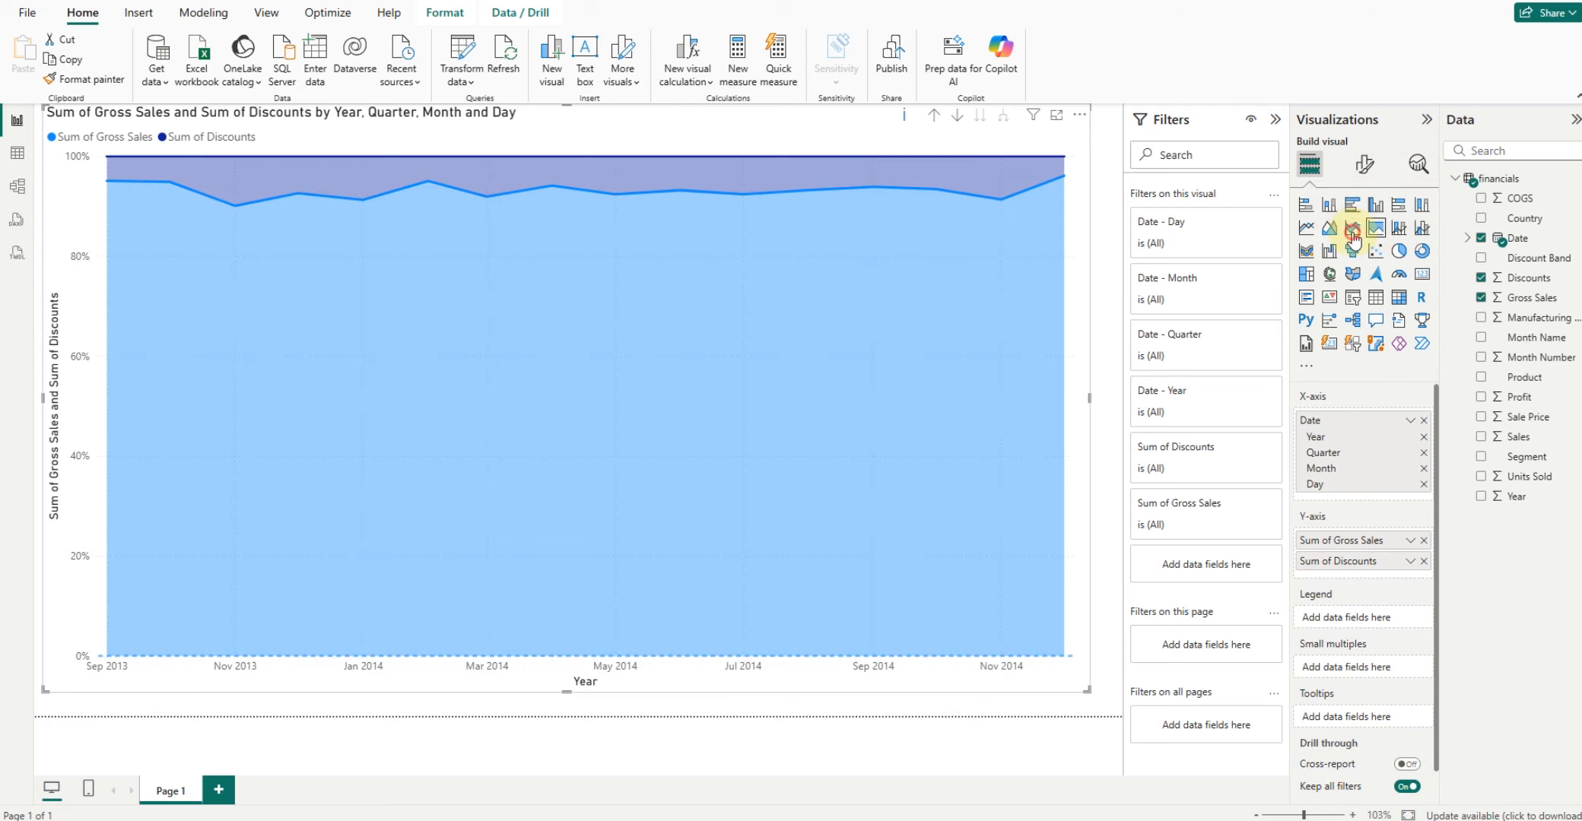
left_click(1330, 228)
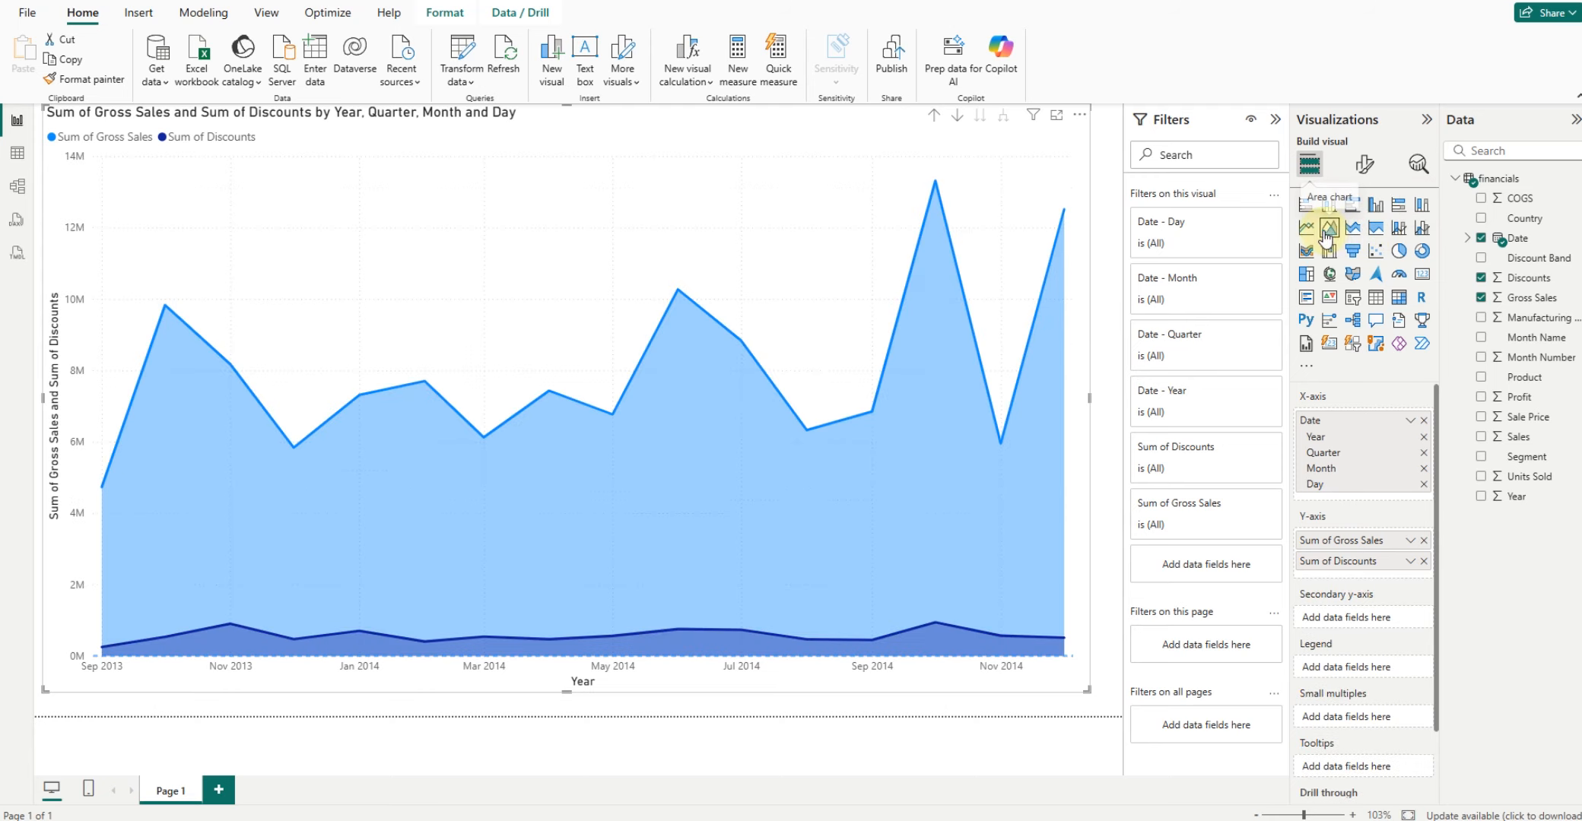
left_click(1304, 230)
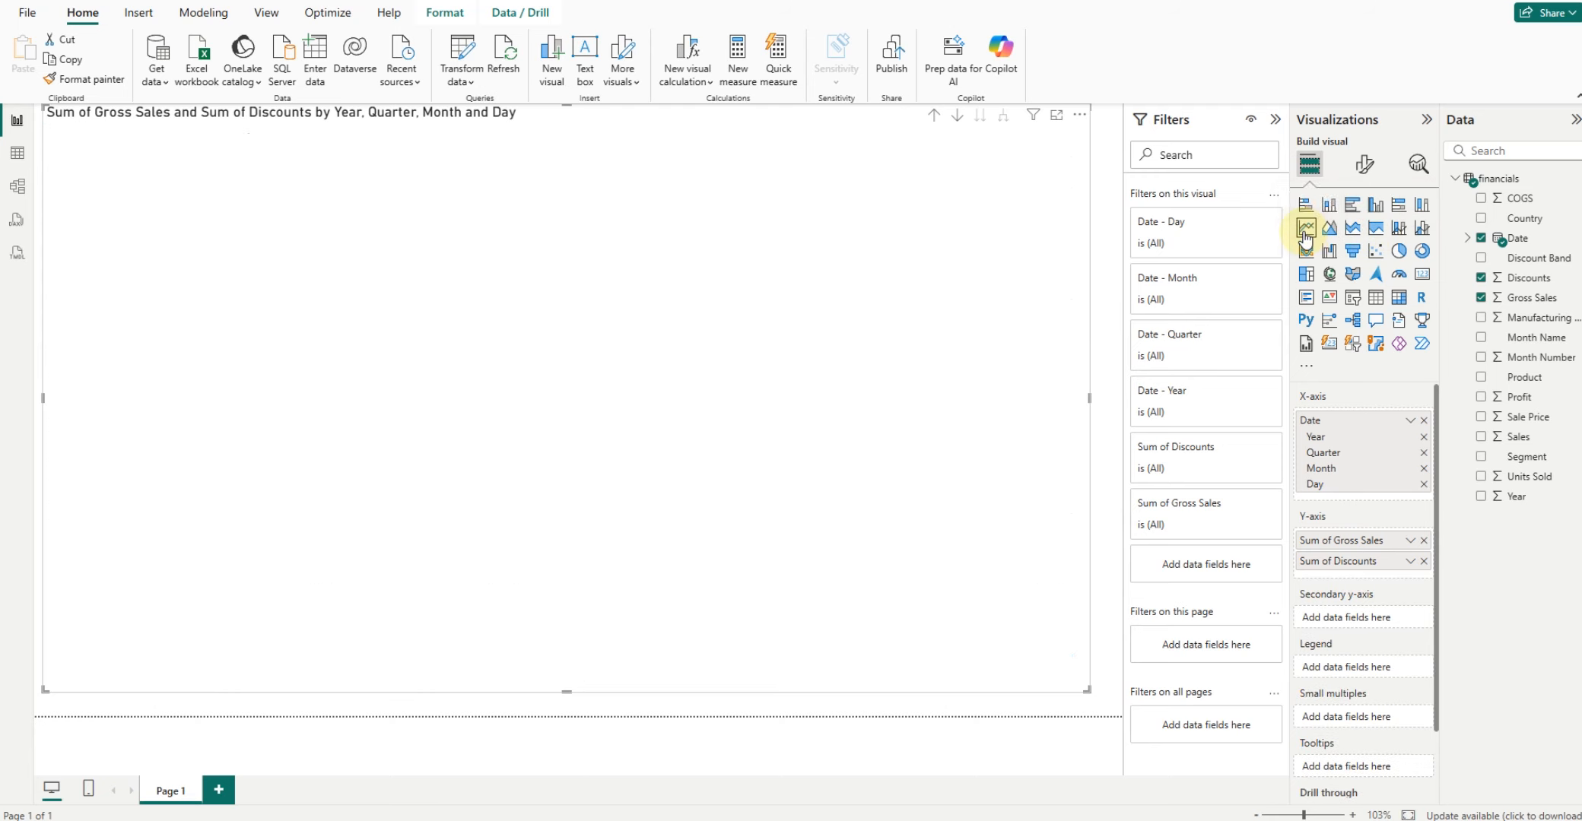
- Switch the visual through 100% stacked area and line and stacked column to a line and clustered column chart
left_click(1377, 228)
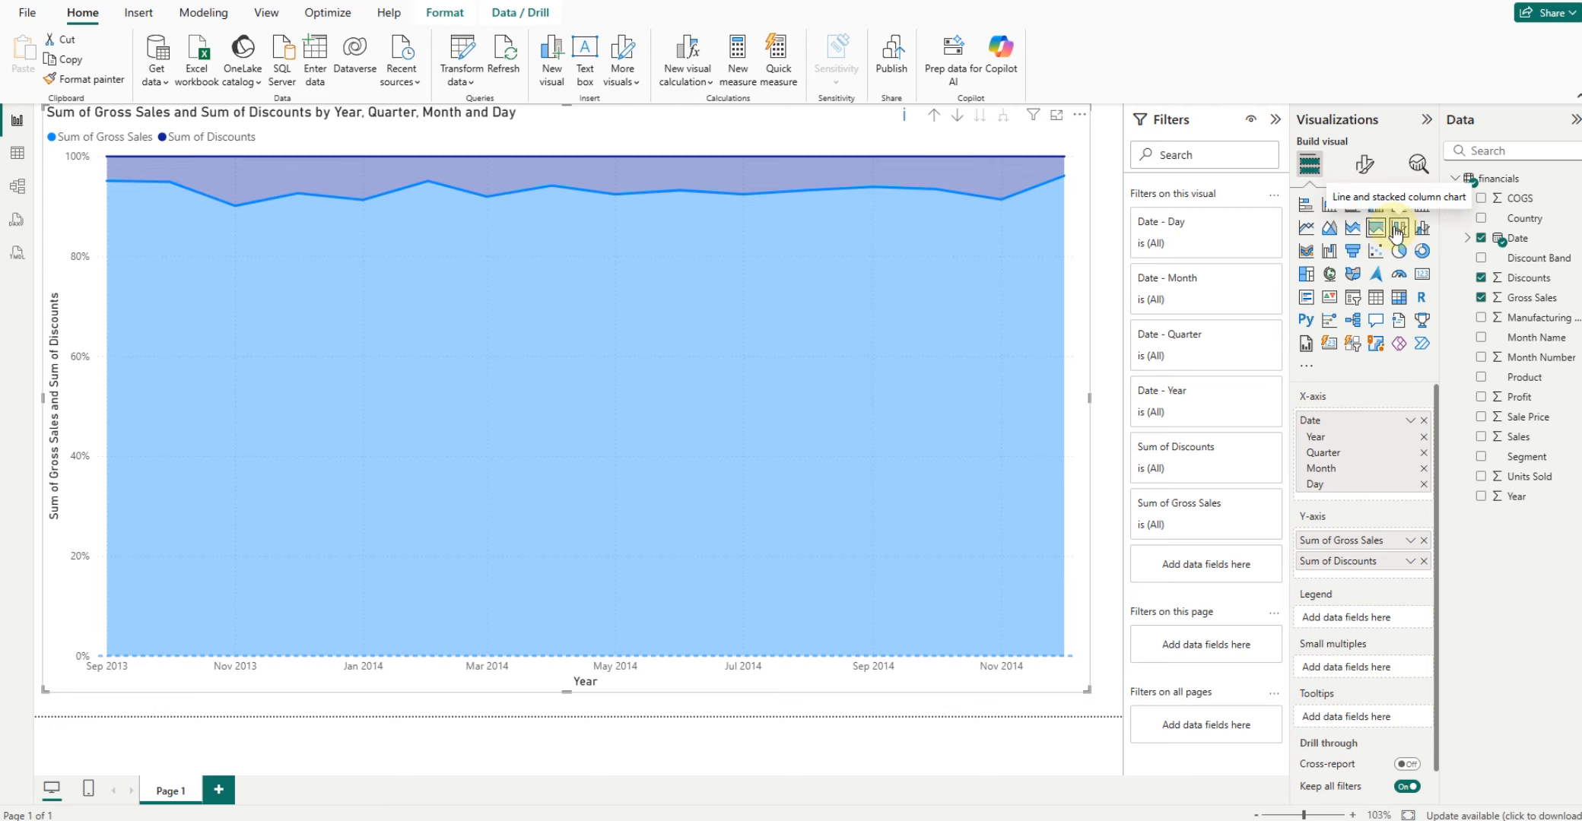
left_click(1398, 232)
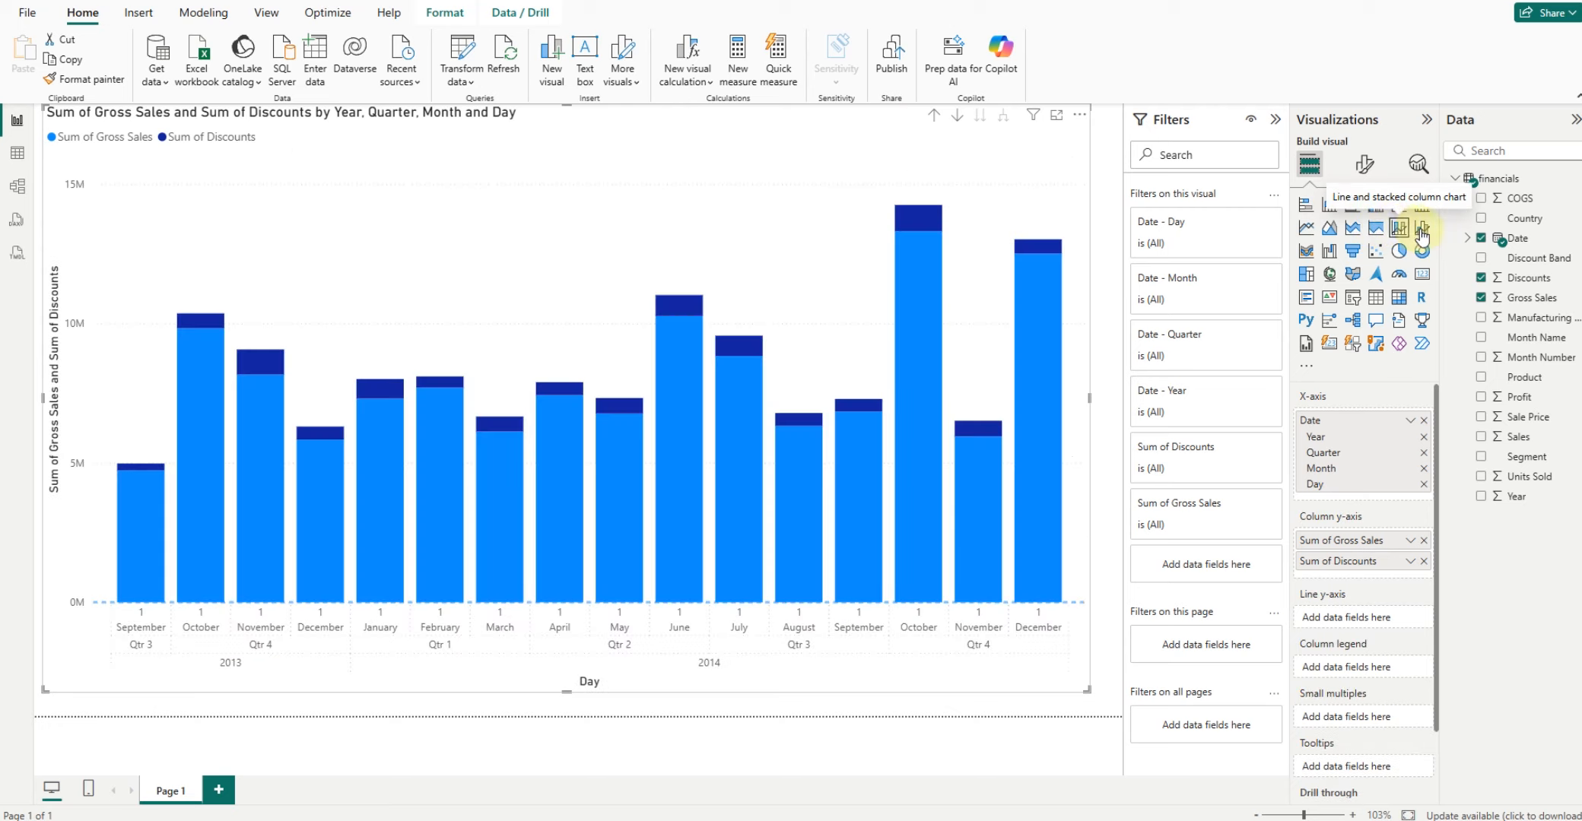
left_click(1419, 230)
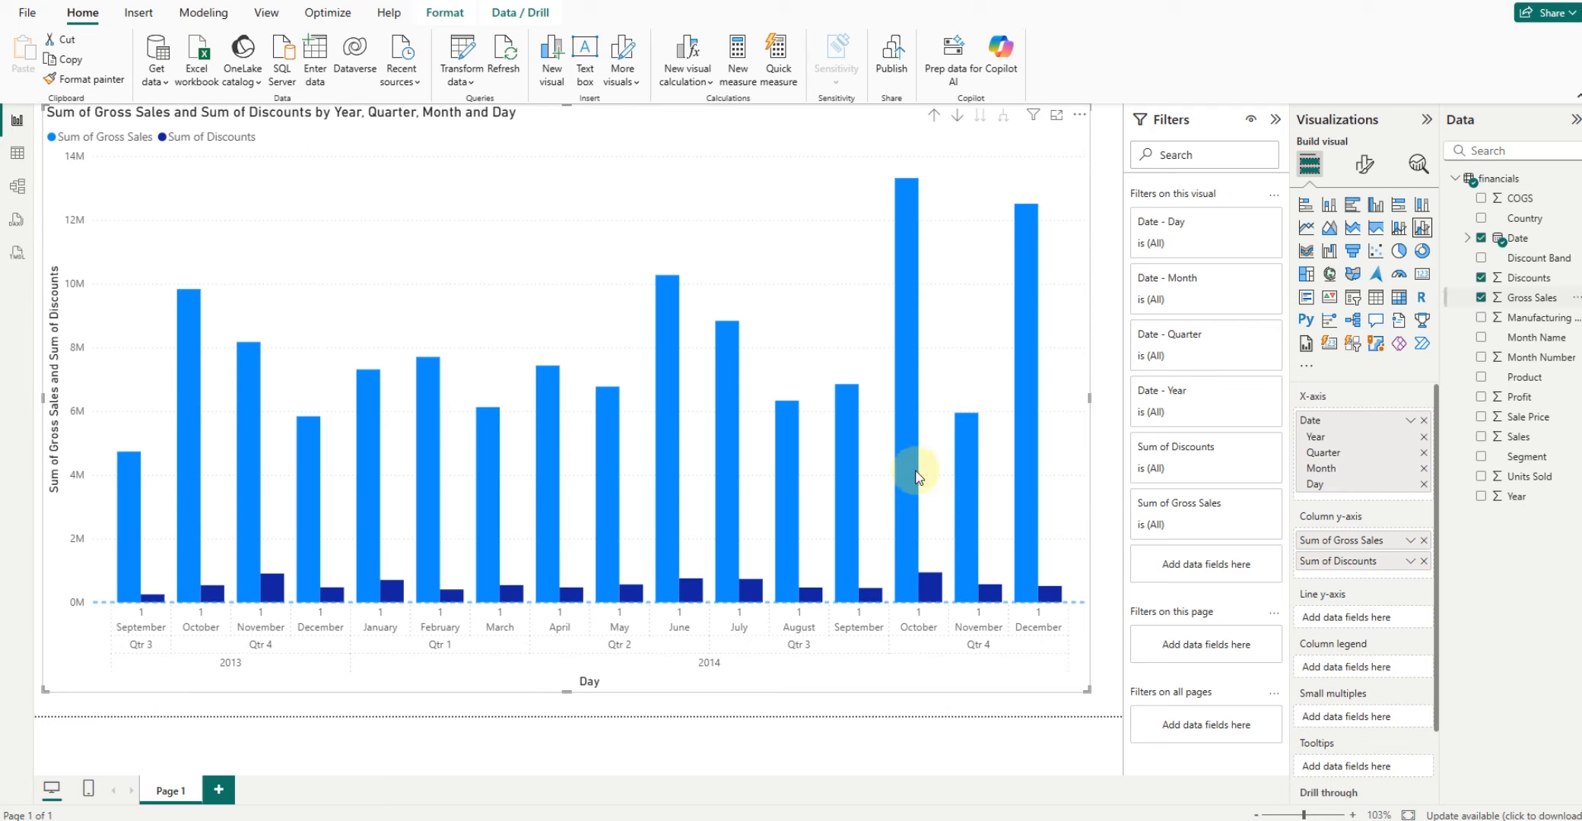
mouse_move(756, 596)
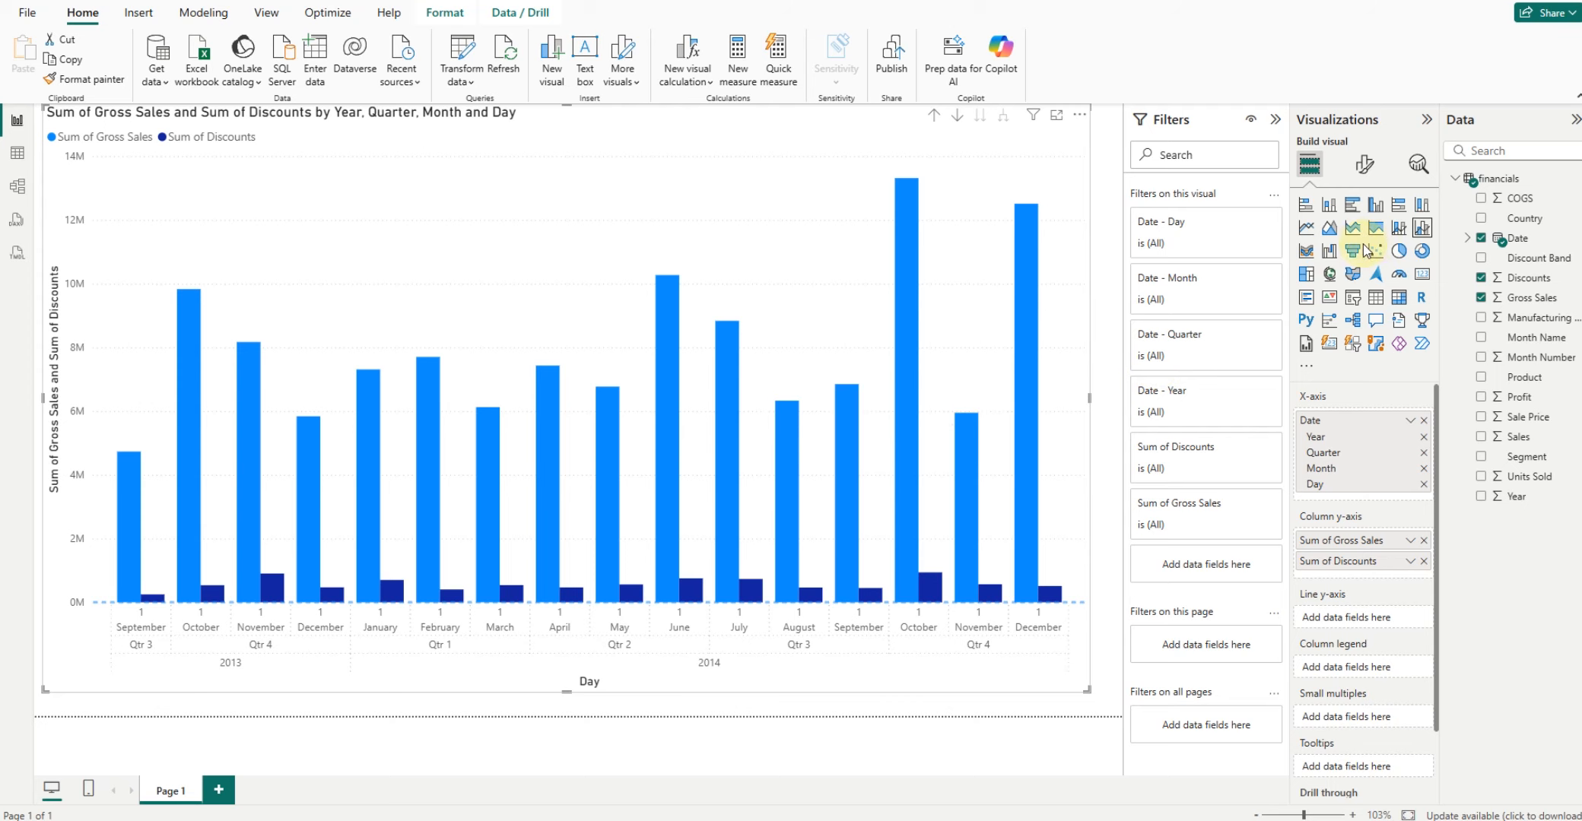
- Change the visual to a ribbon chart, followed by a waterfall chart of Gross Sales by Date
left_click(1307, 251)
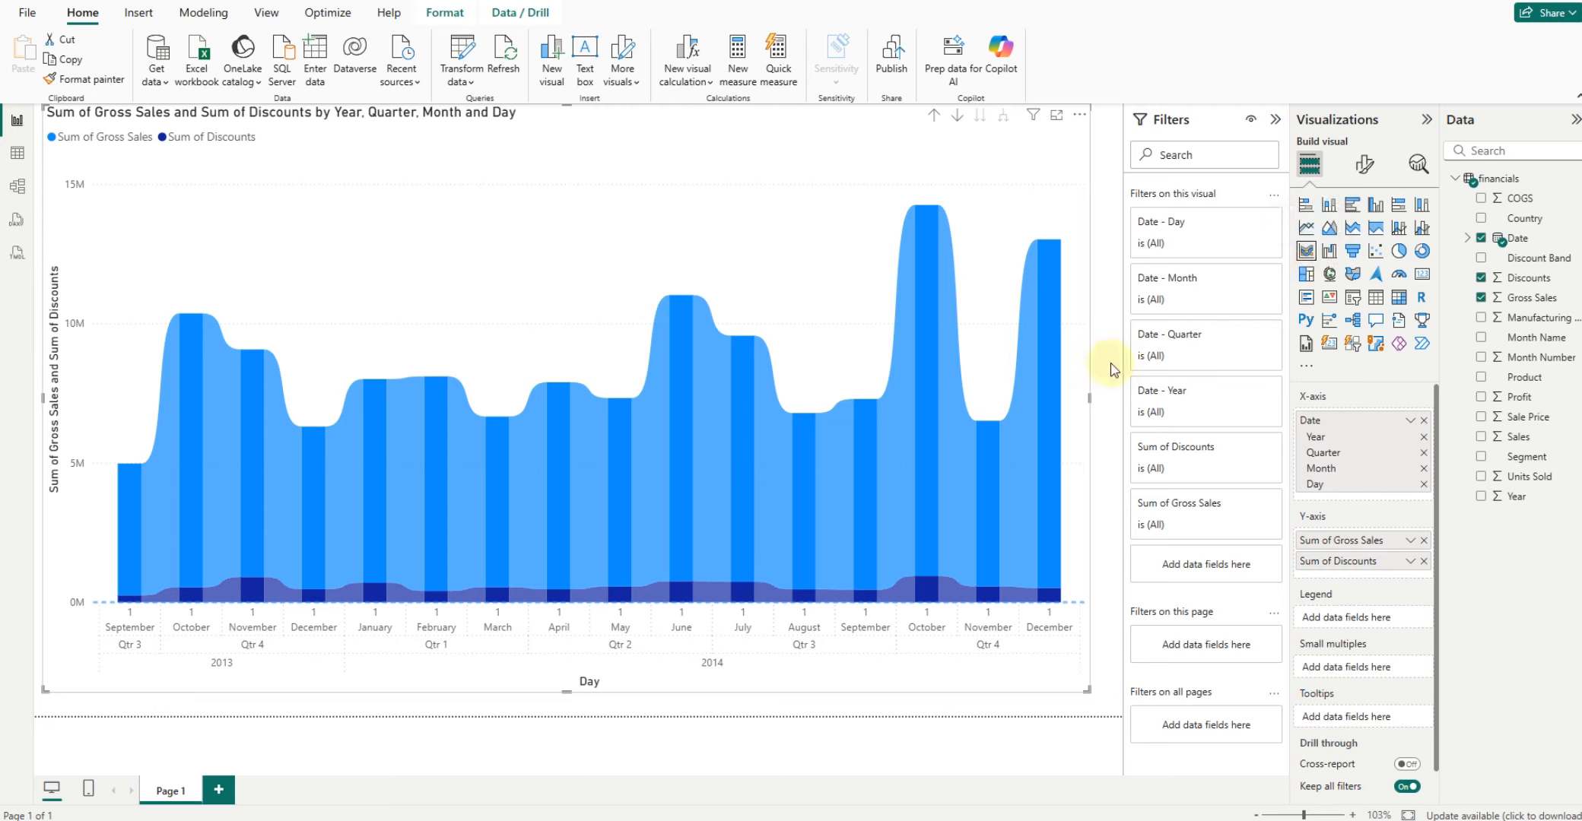
mouse_move(878, 470)
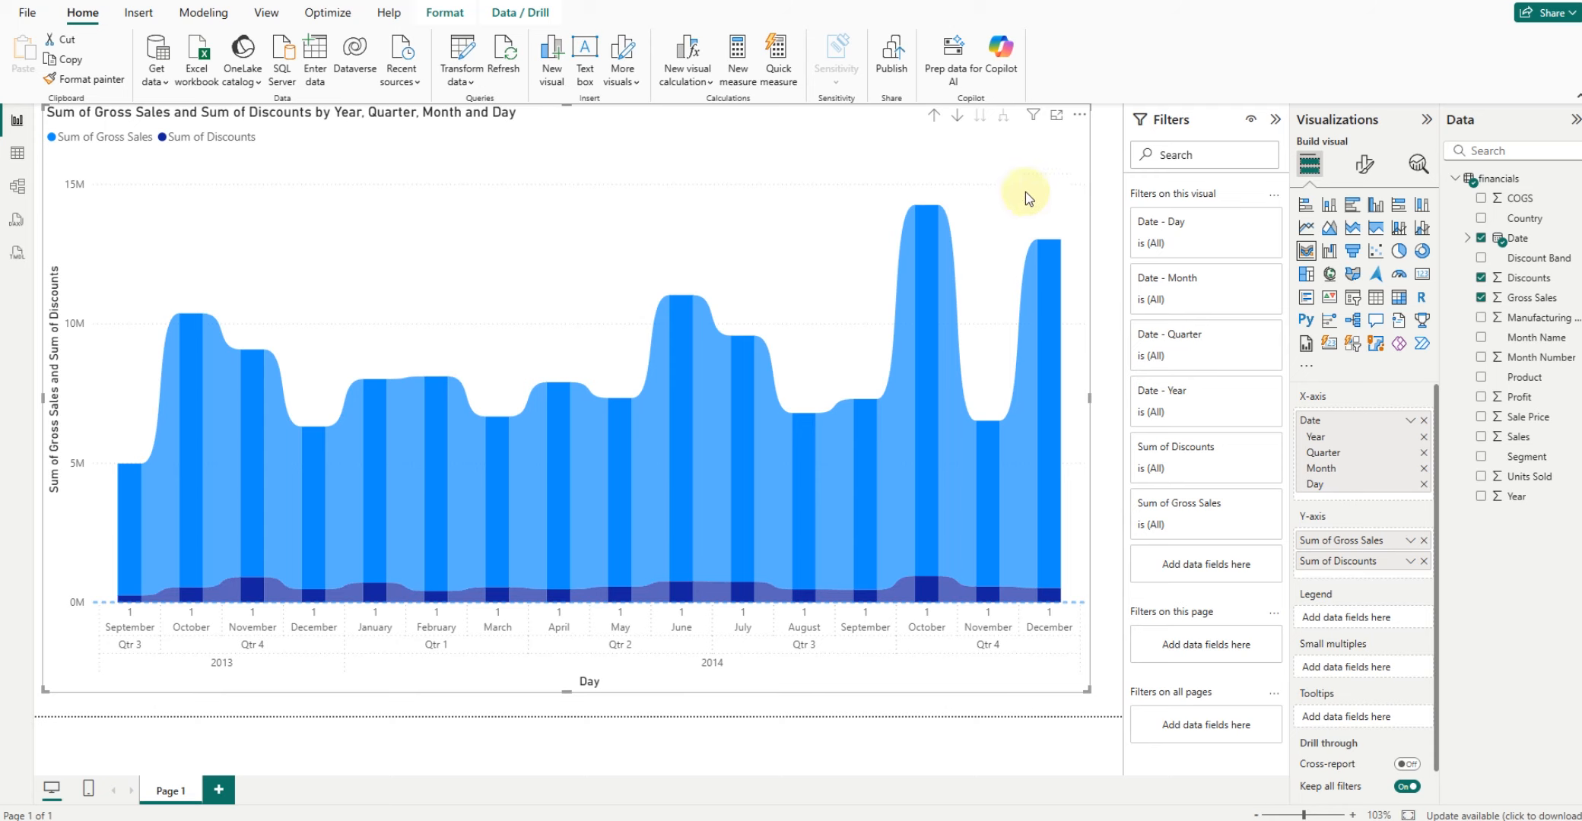
left_click(1333, 254)
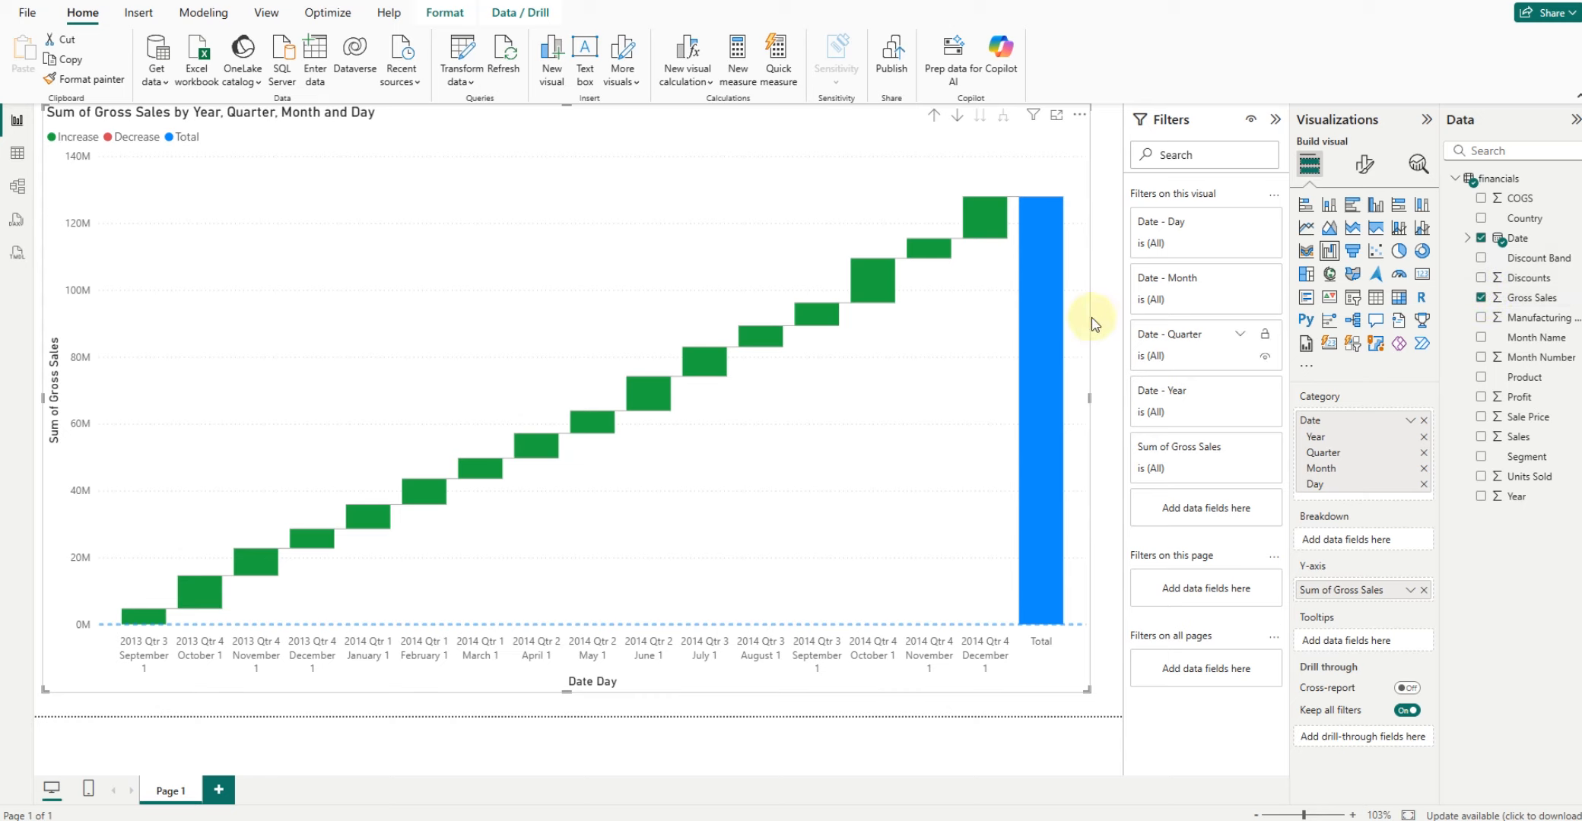
right_click(1048, 654)
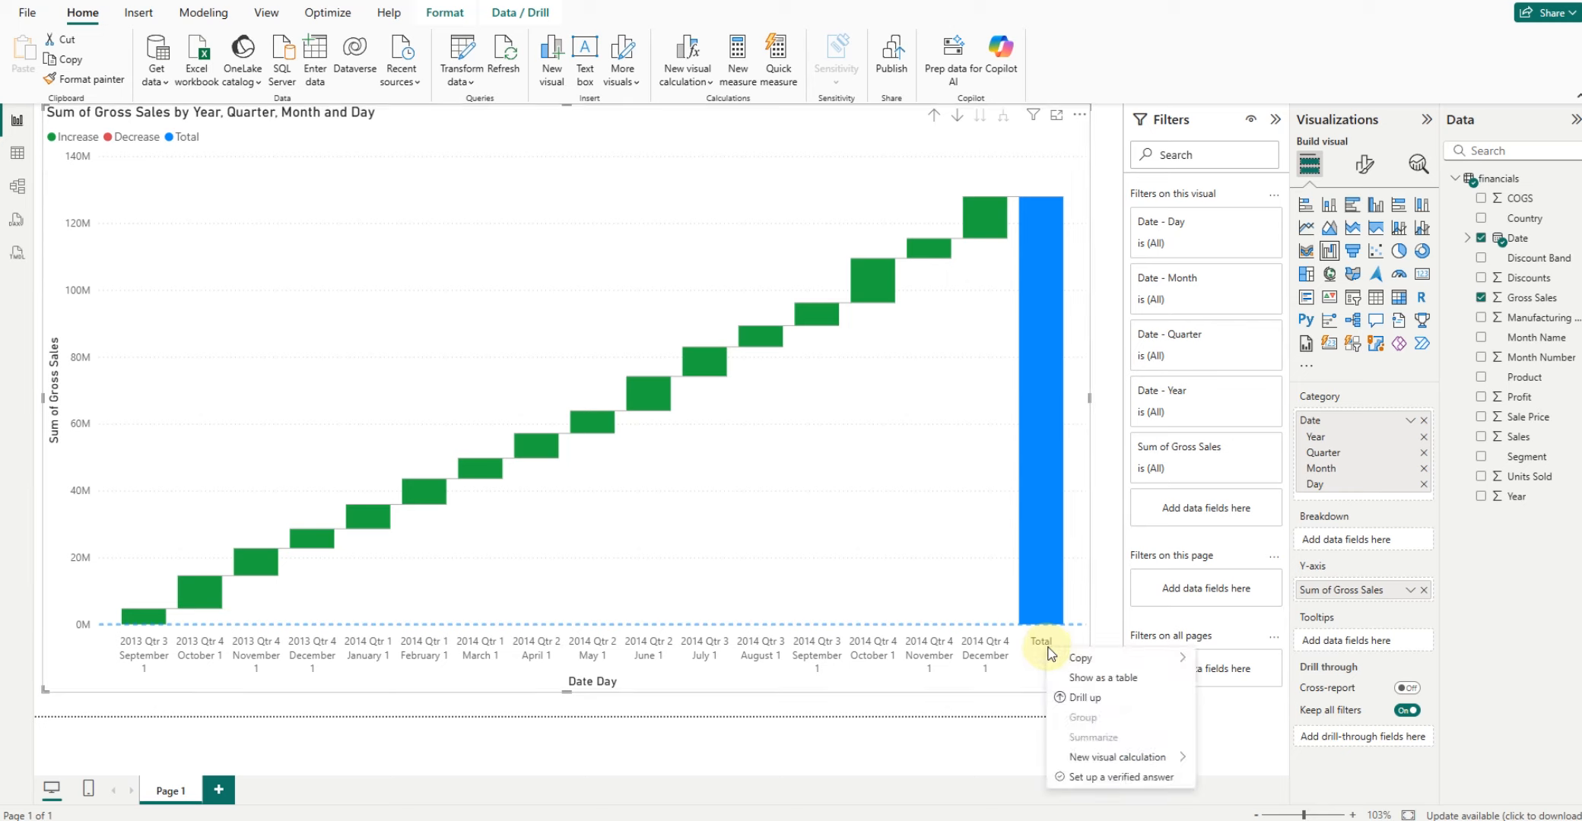
left_click(948, 497)
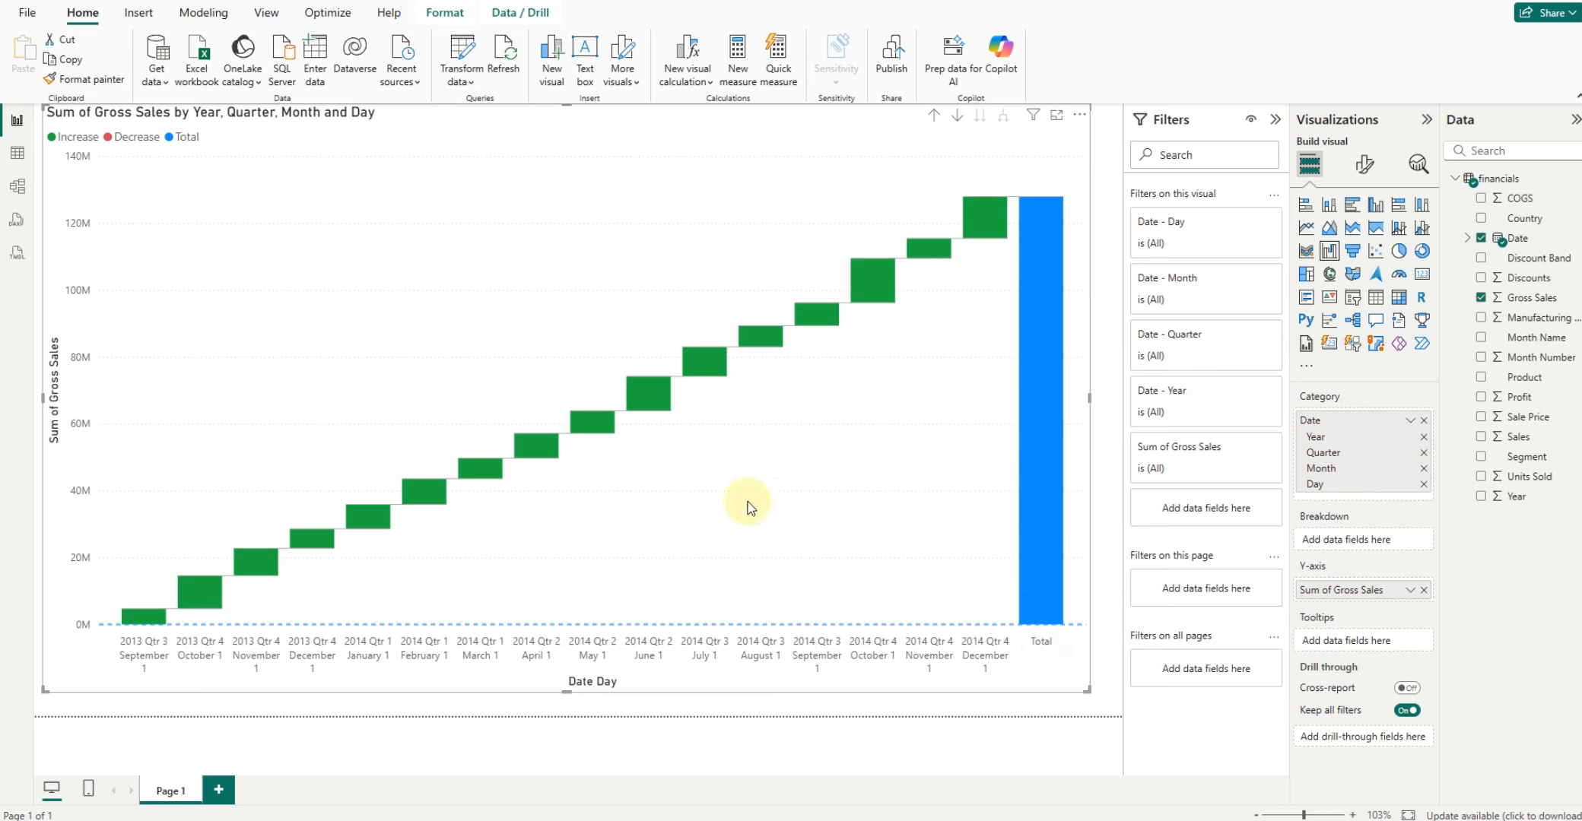
- Try adding Discounts, Country and COGS to the waterfall chart, removing each field again
left_click(1483, 279)
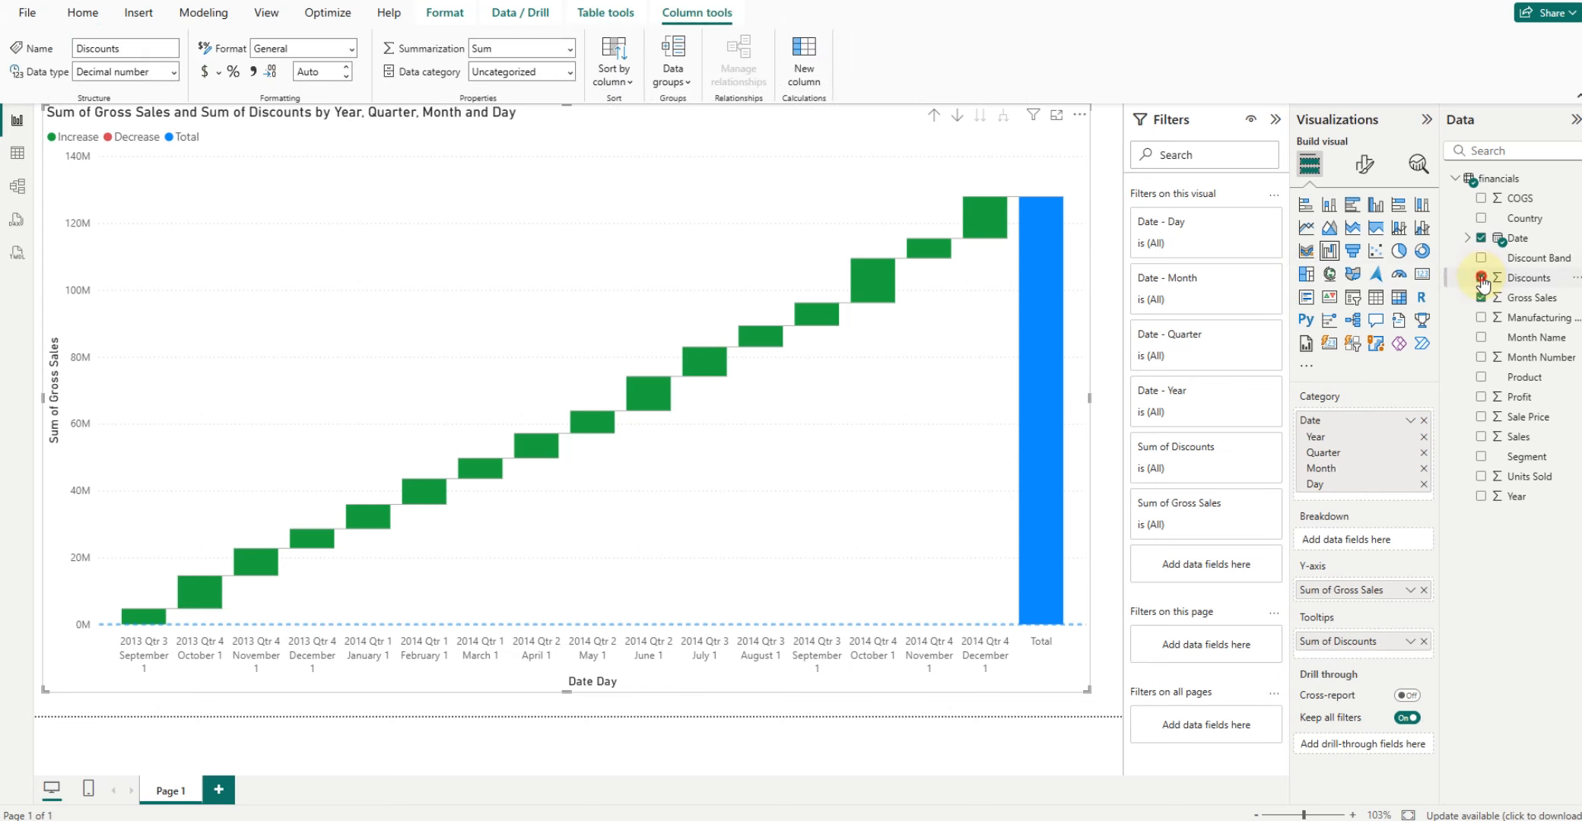
left_click(1481, 278)
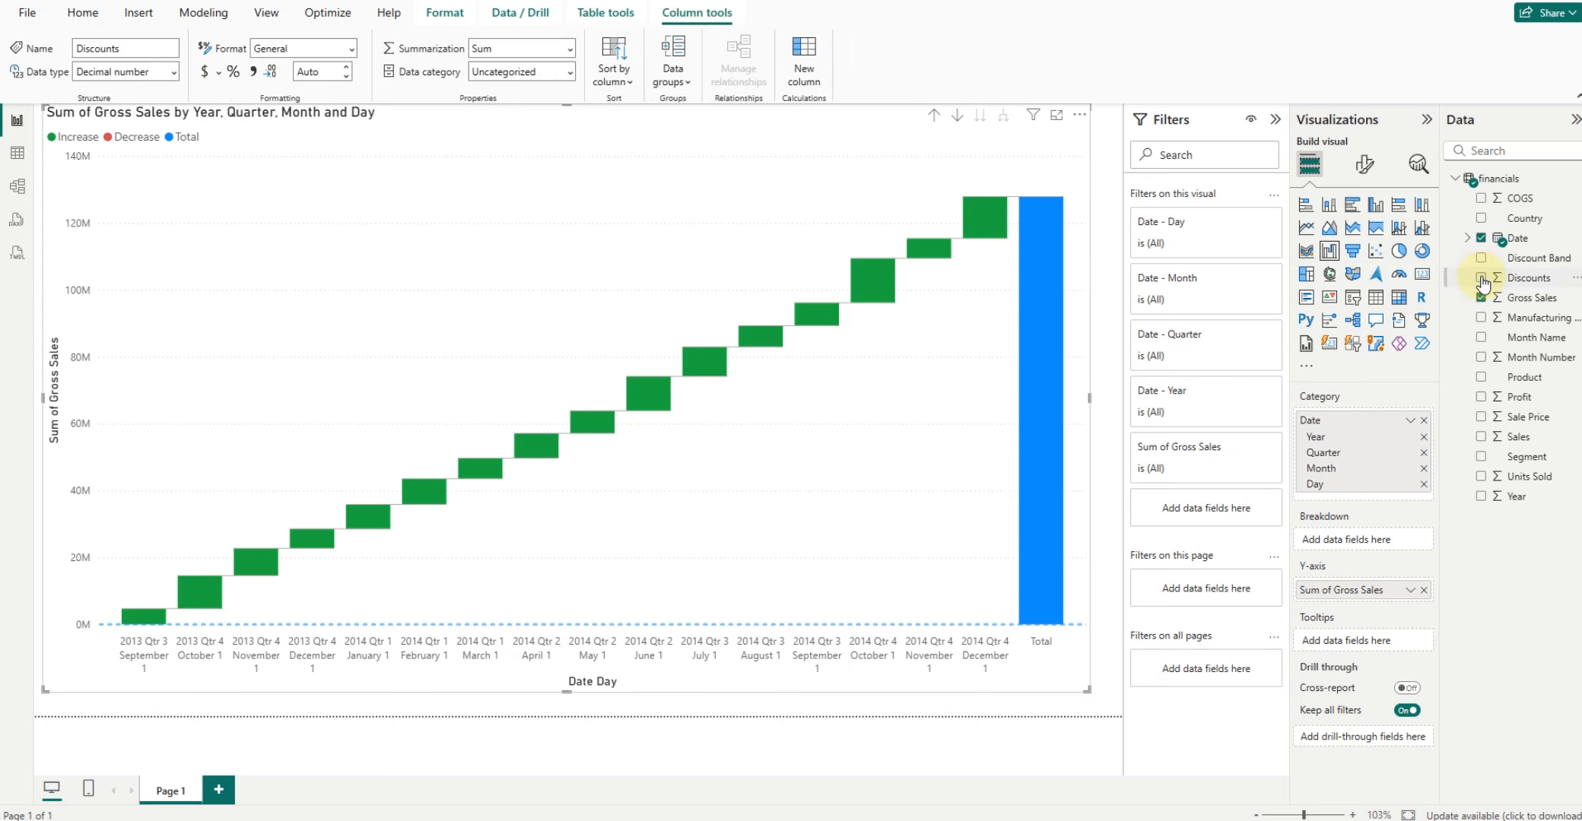
left_click(1481, 219)
left_click(1482, 218)
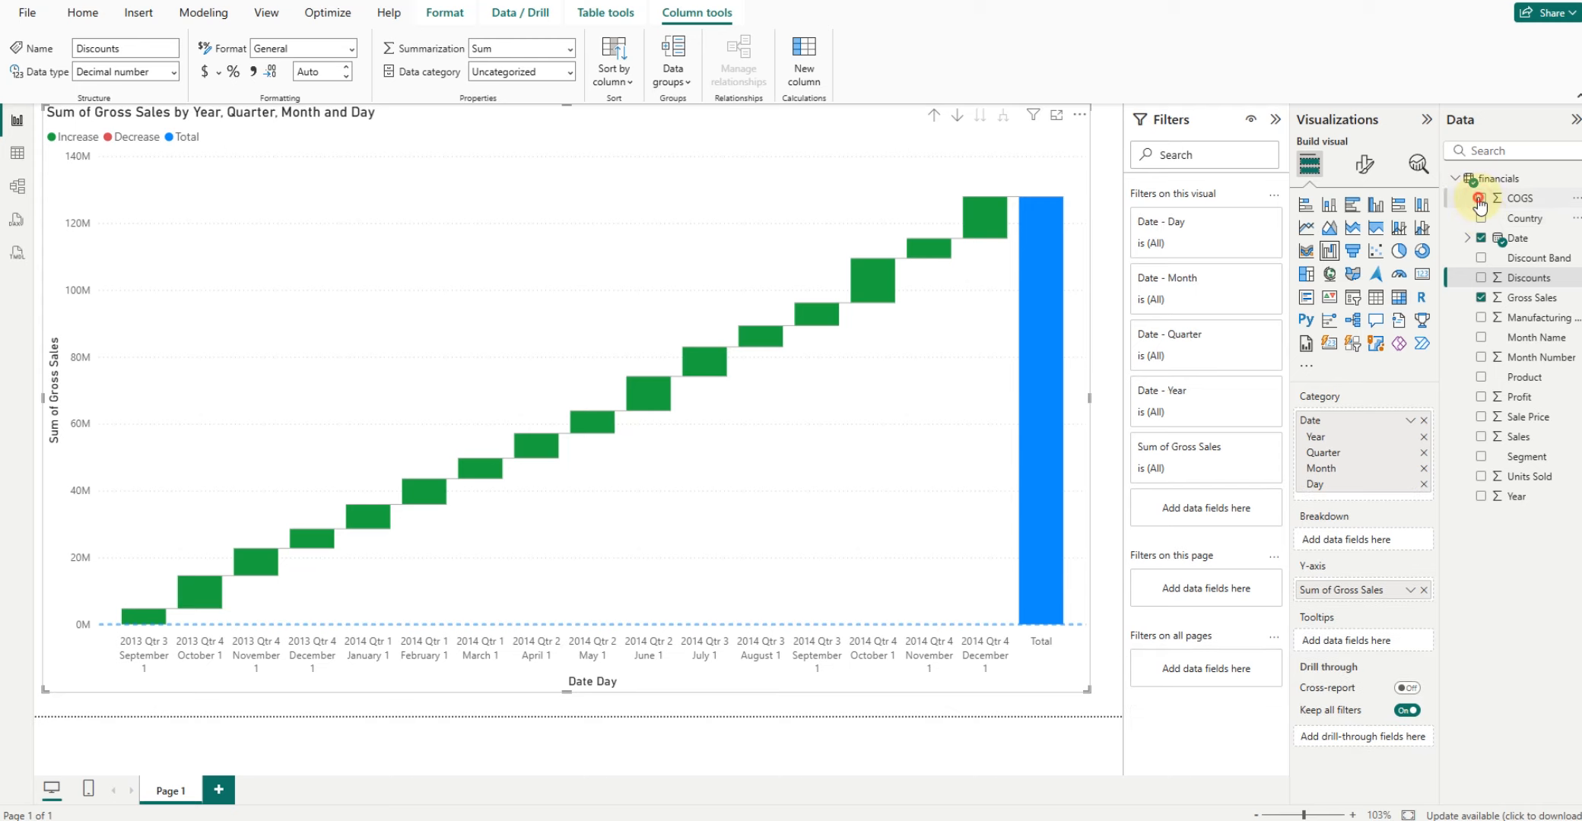
left_click(1480, 198)
left_click(1480, 199)
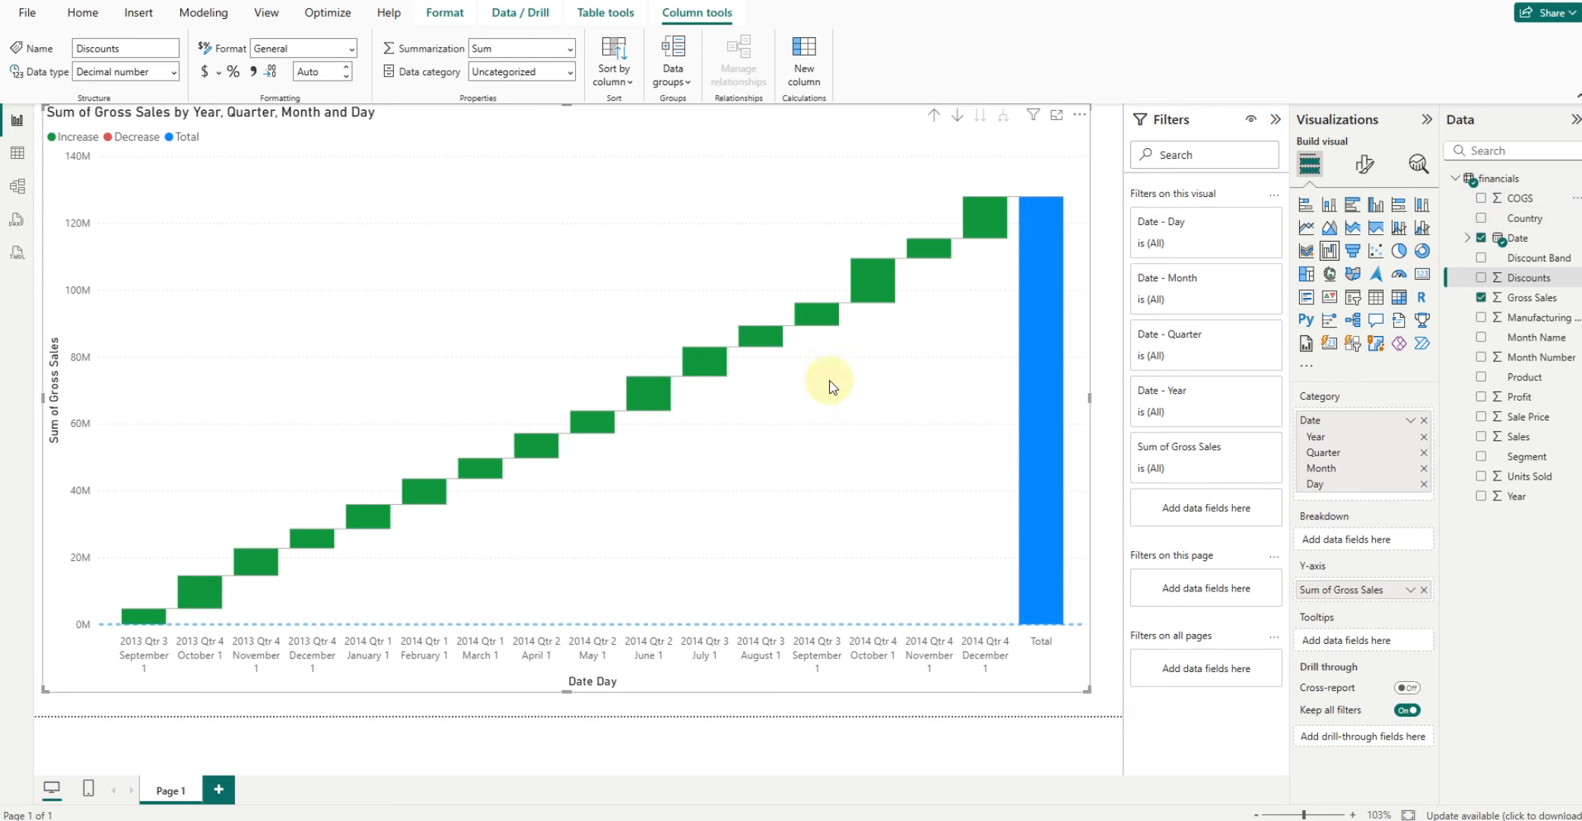
left_click(1481, 218)
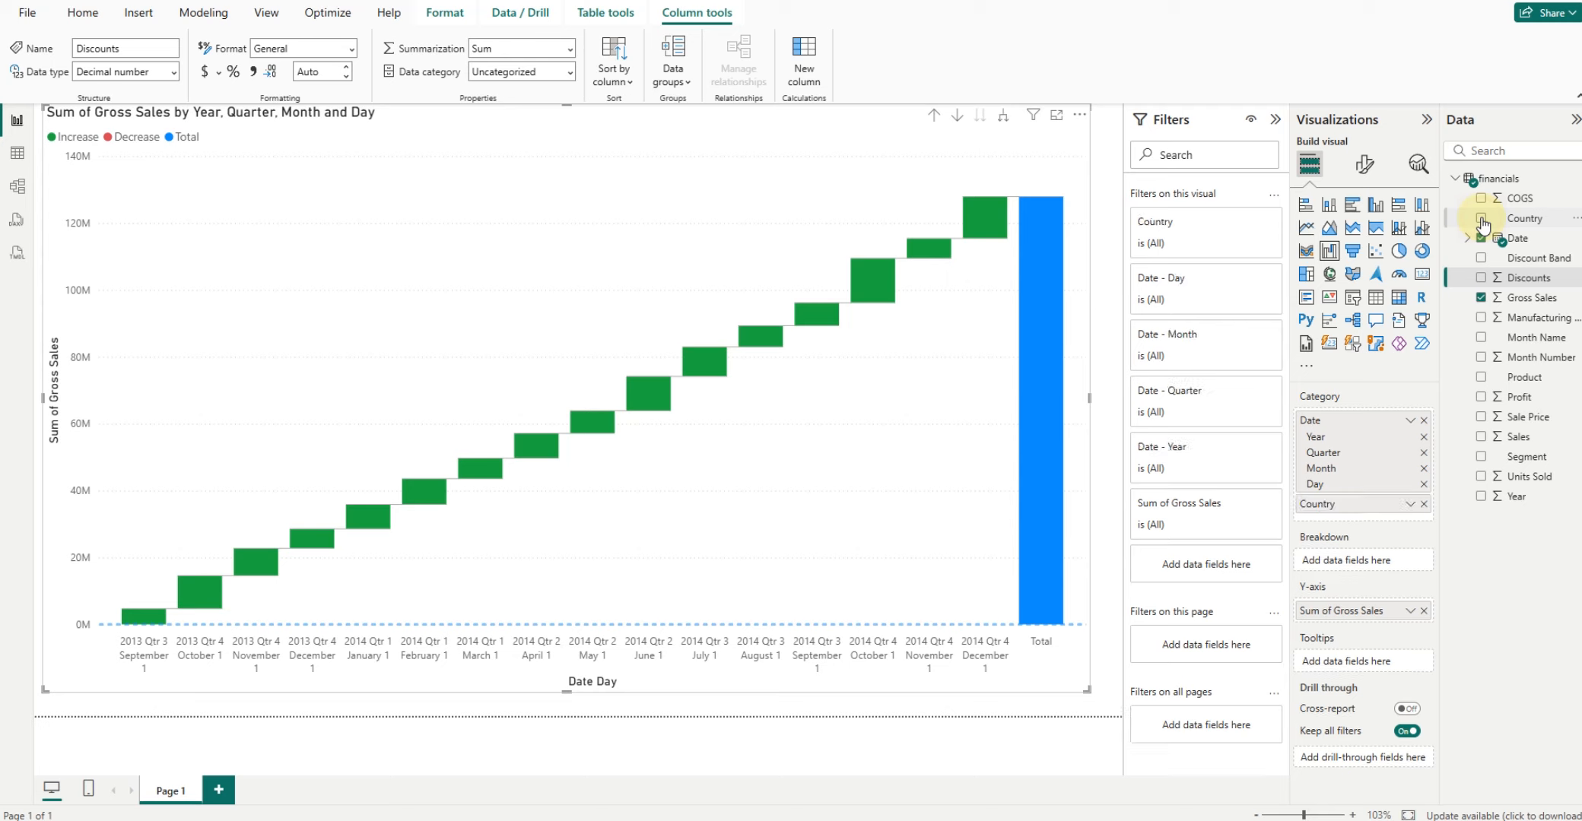
left_click(1482, 219)
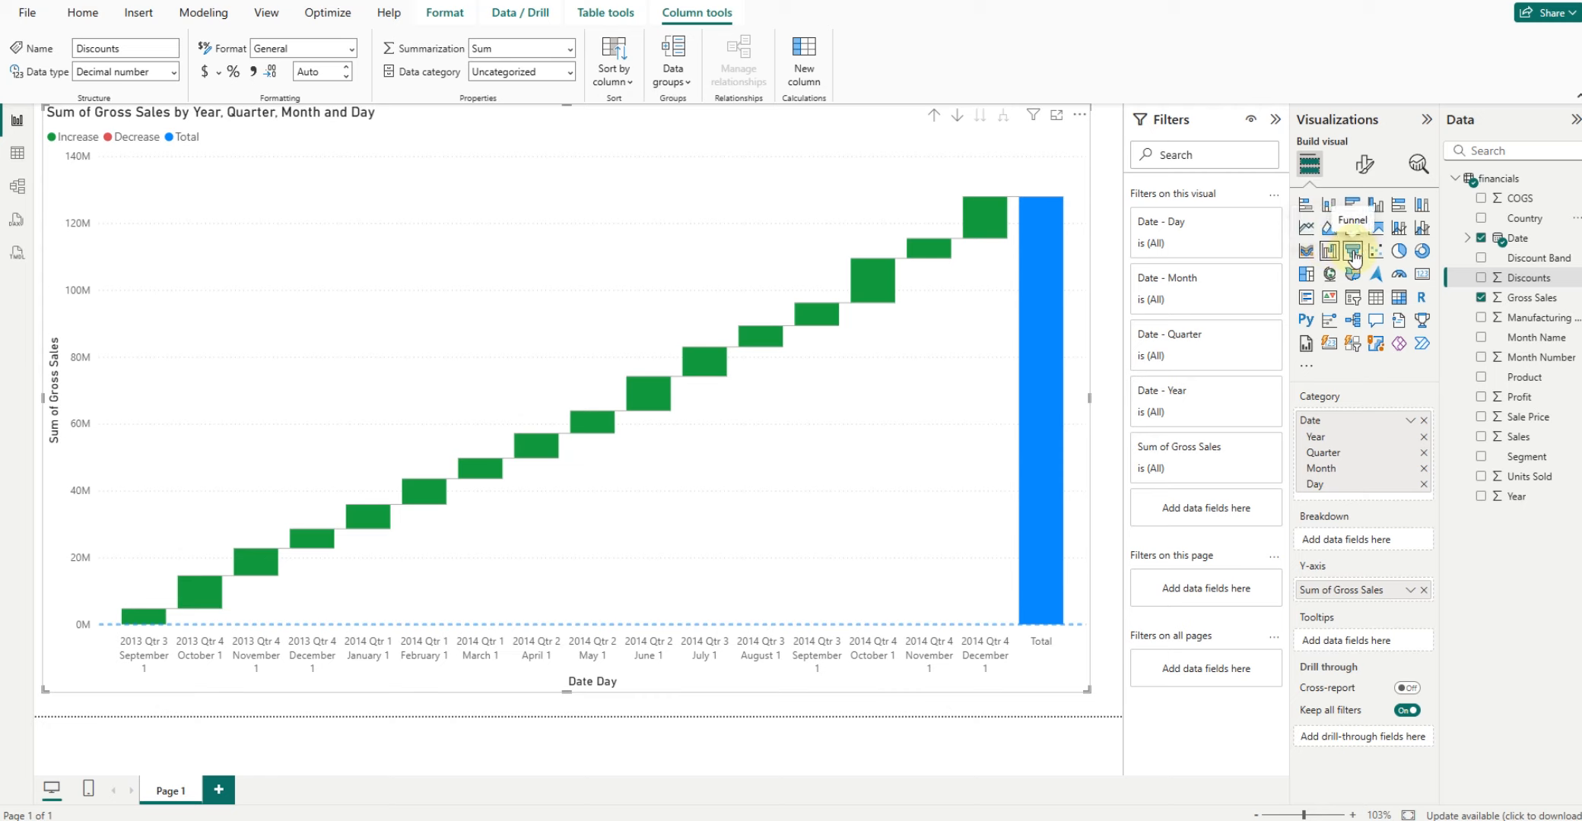
- Change the visual to a funnel chart of Gross Sales without Date, briefly trying Discount Band as its category
left_click(1353, 253)
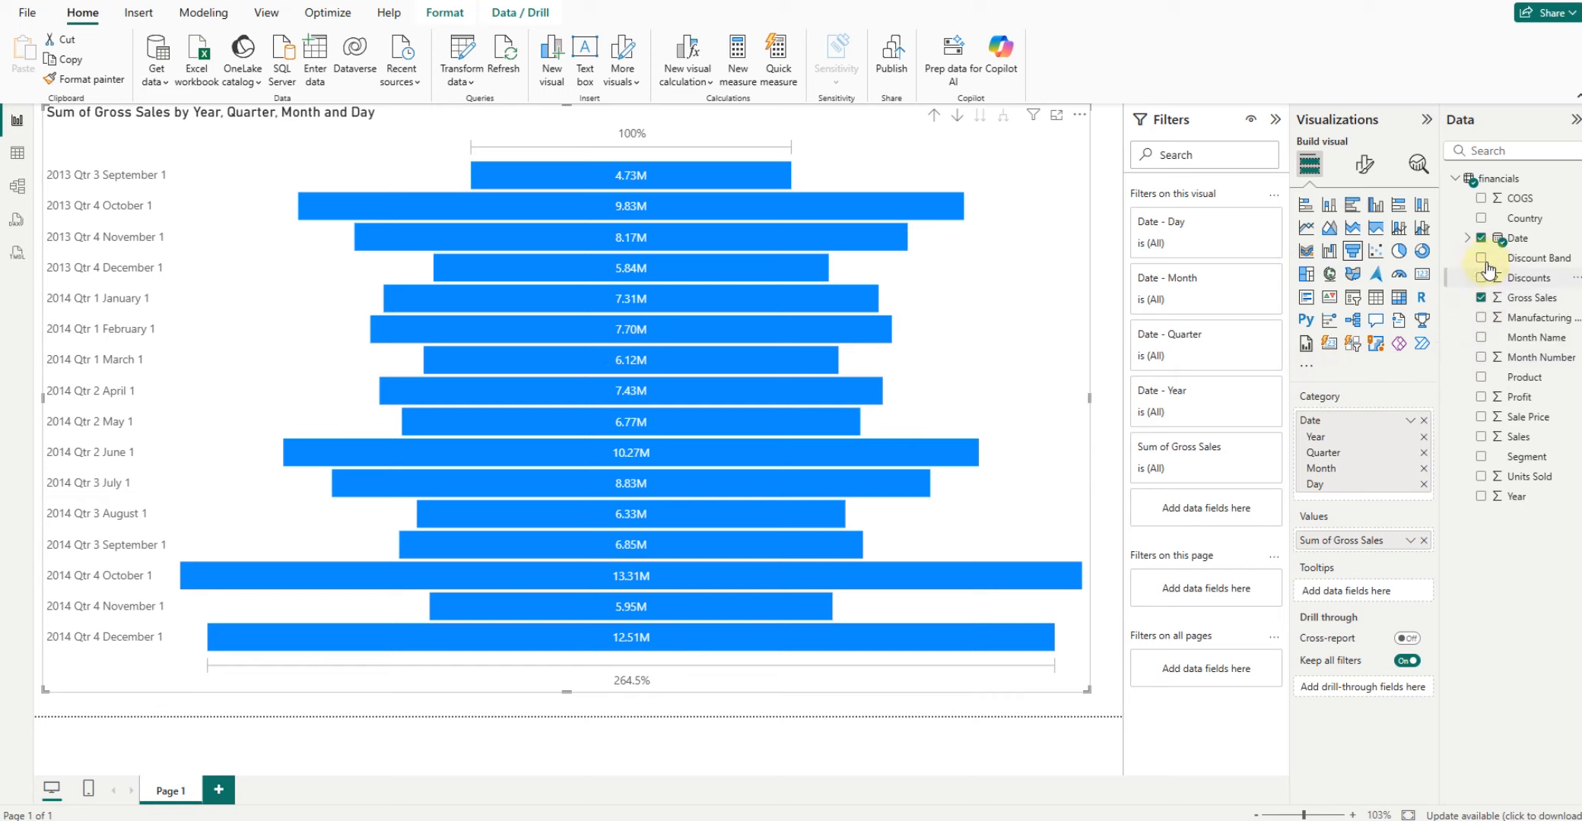
left_click(1481, 239)
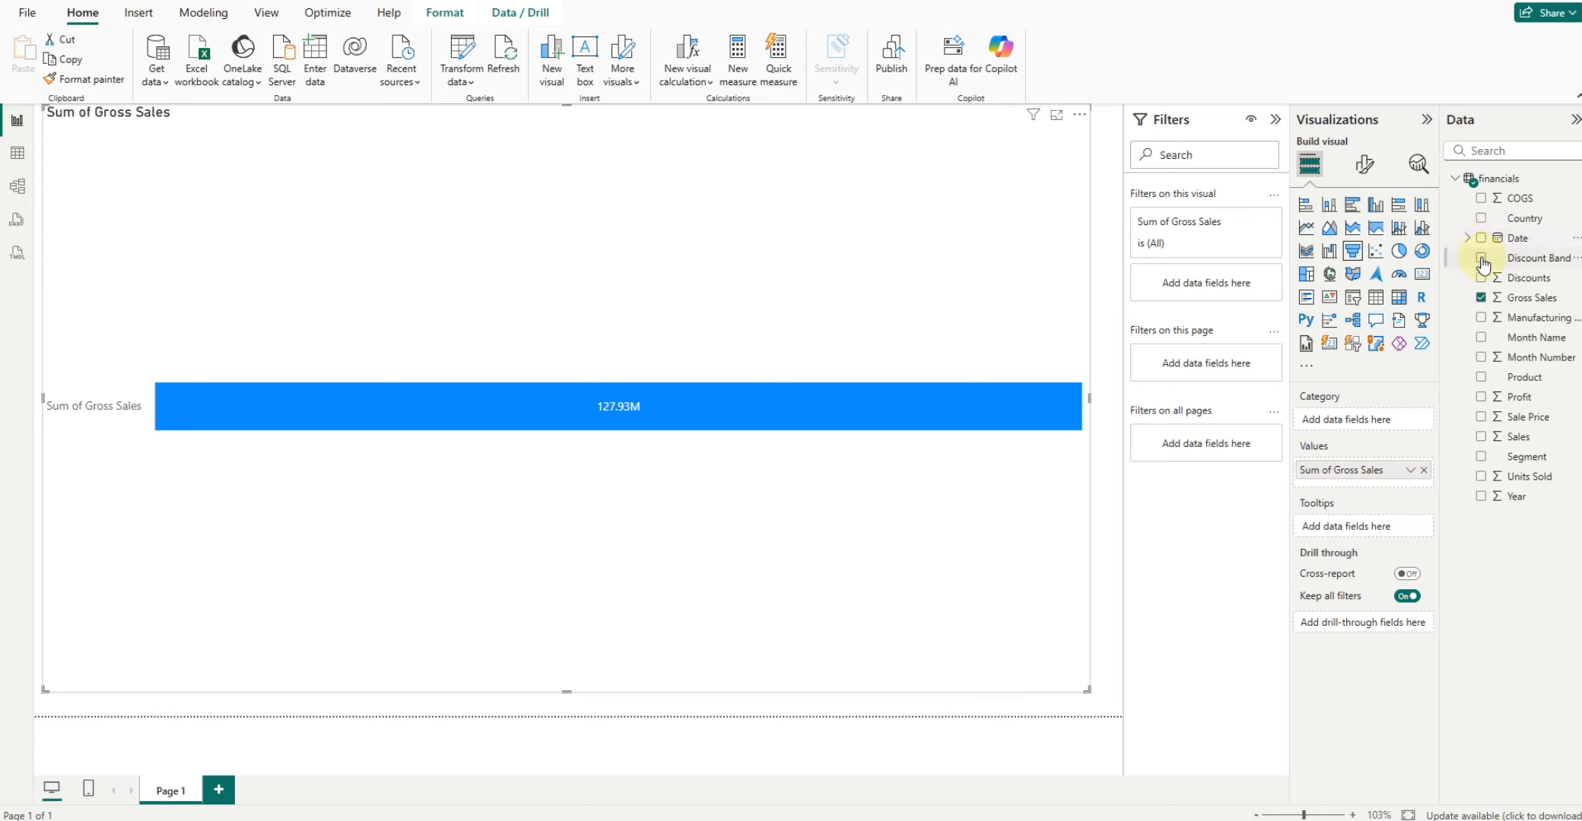
left_click(1480, 259)
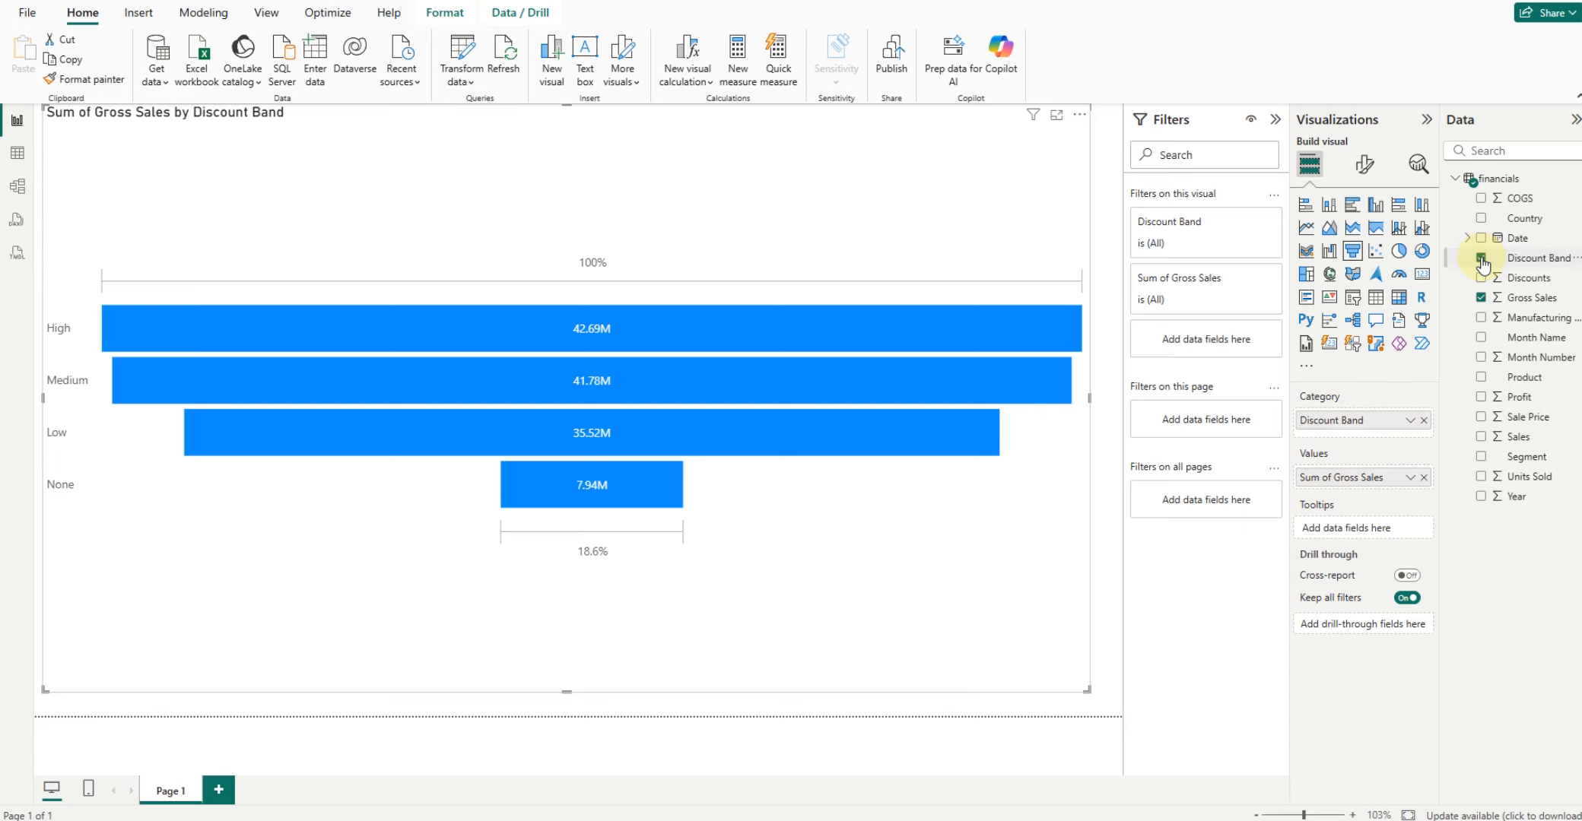
left_click(1481, 259)
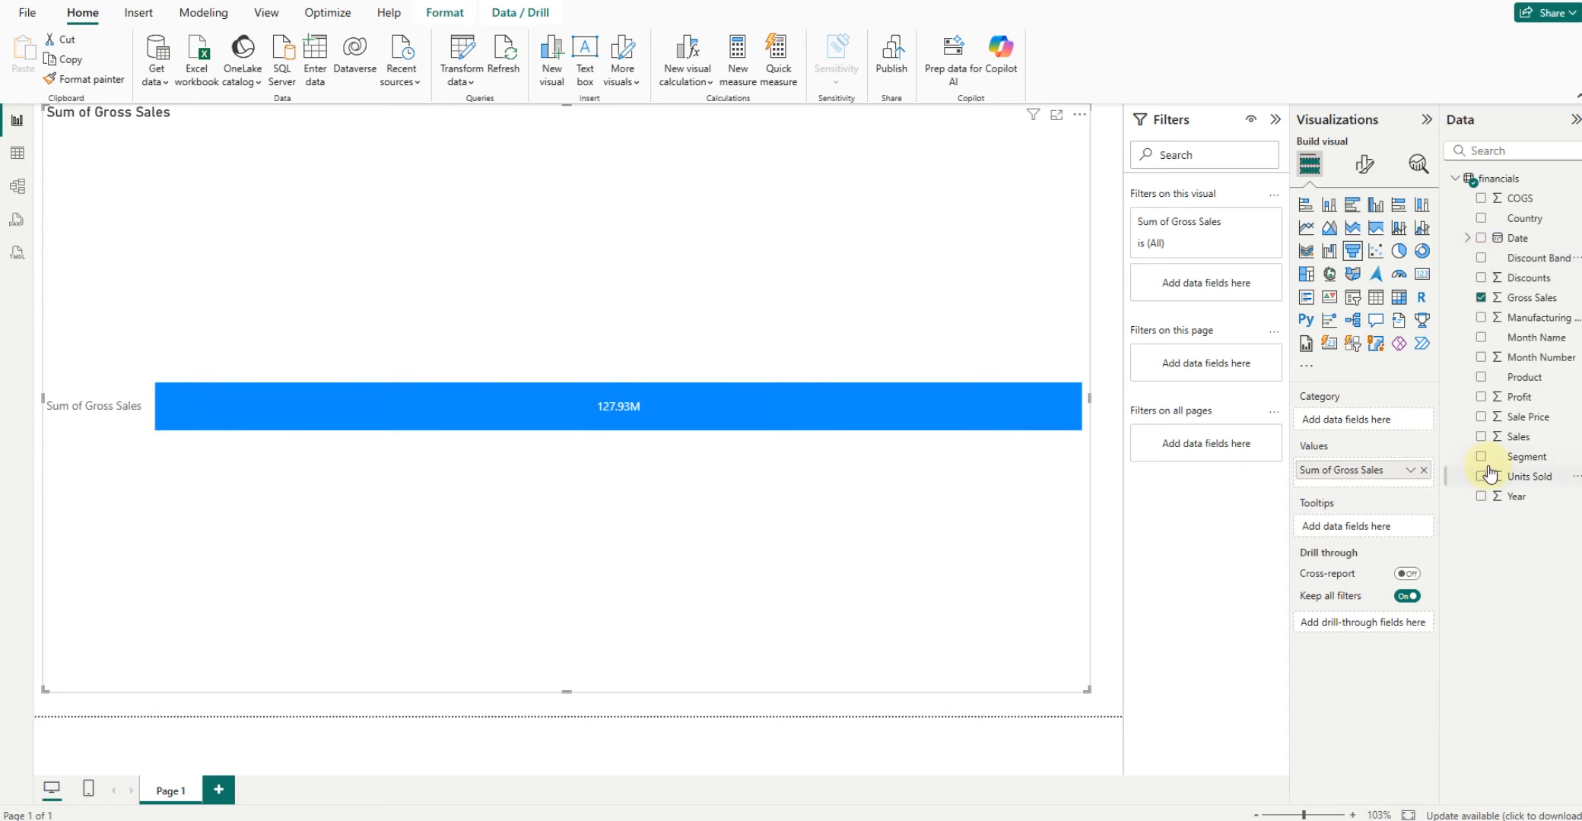
- Add Segment as the funnel chart's category and inspect the details of its bars
left_click(1480, 456)
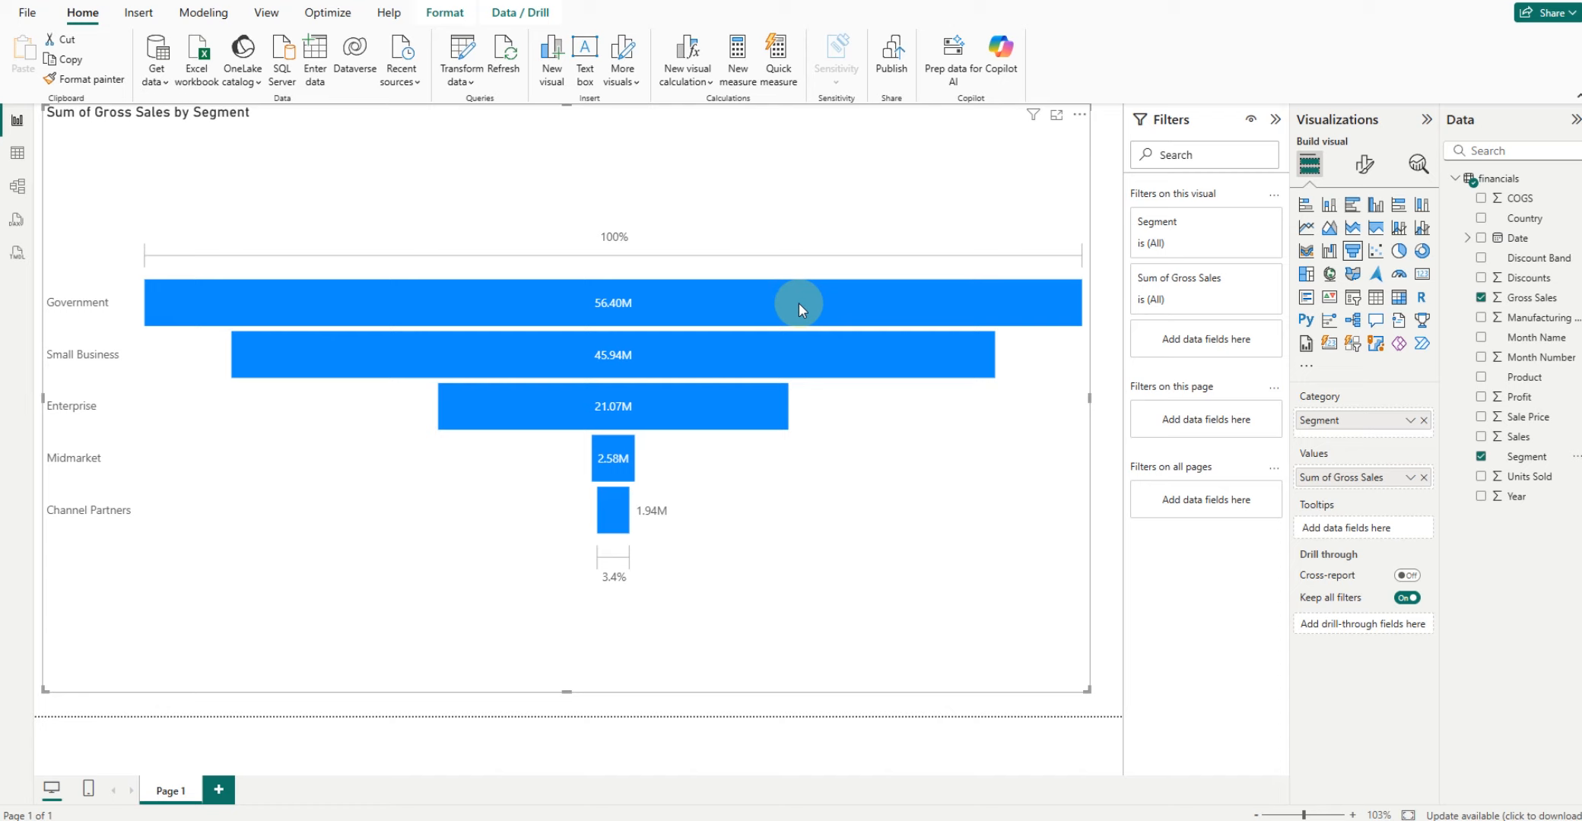
mouse_move(796, 328)
mouse_move(631, 373)
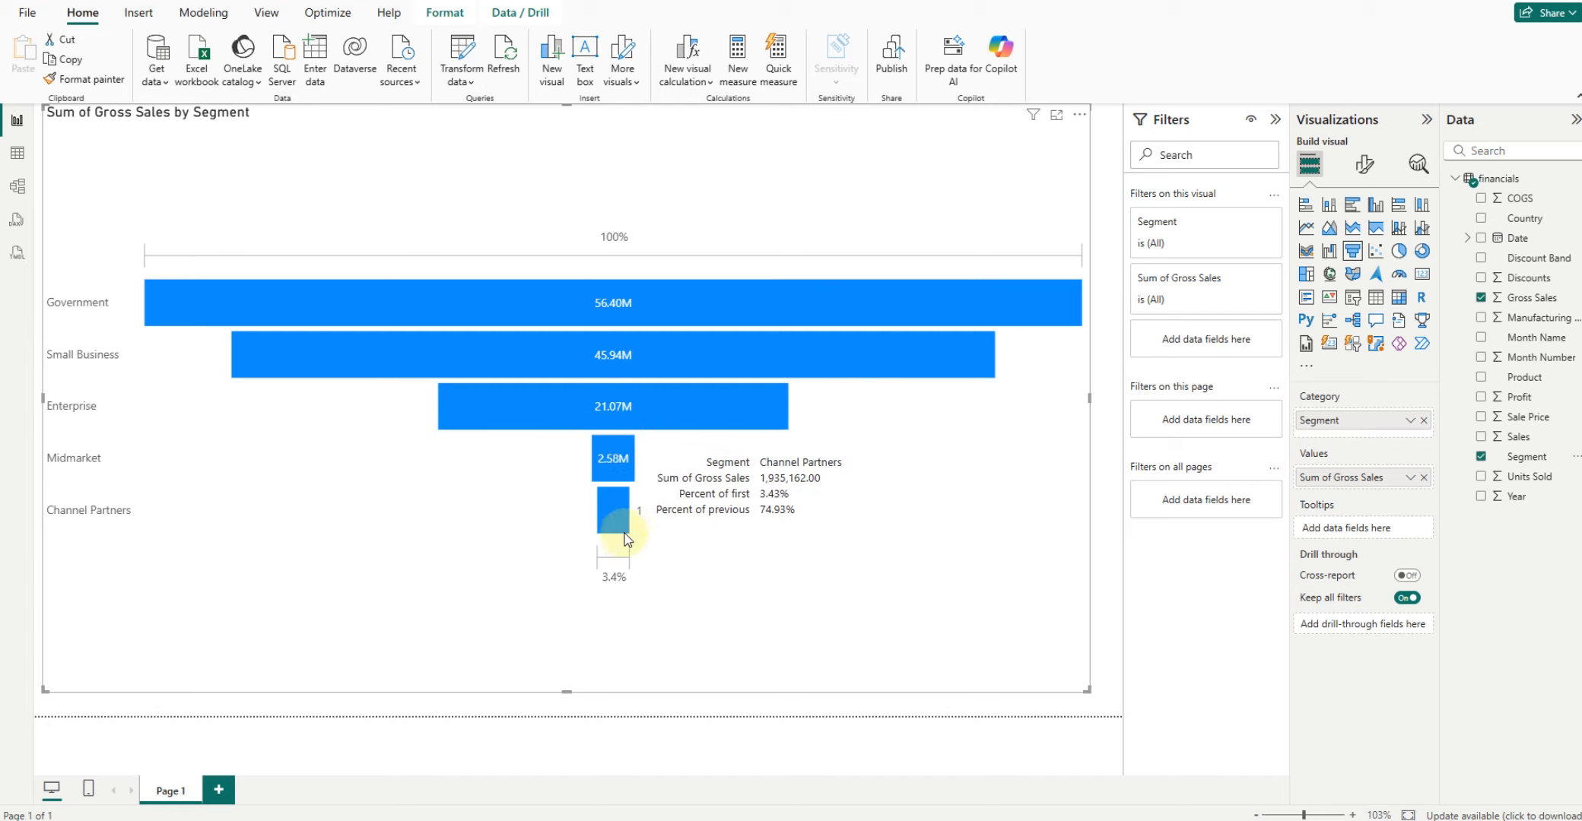
- Examine the funnel chart's analytics, visual and general formatting options
left_click(1418, 165)
left_click(1362, 175)
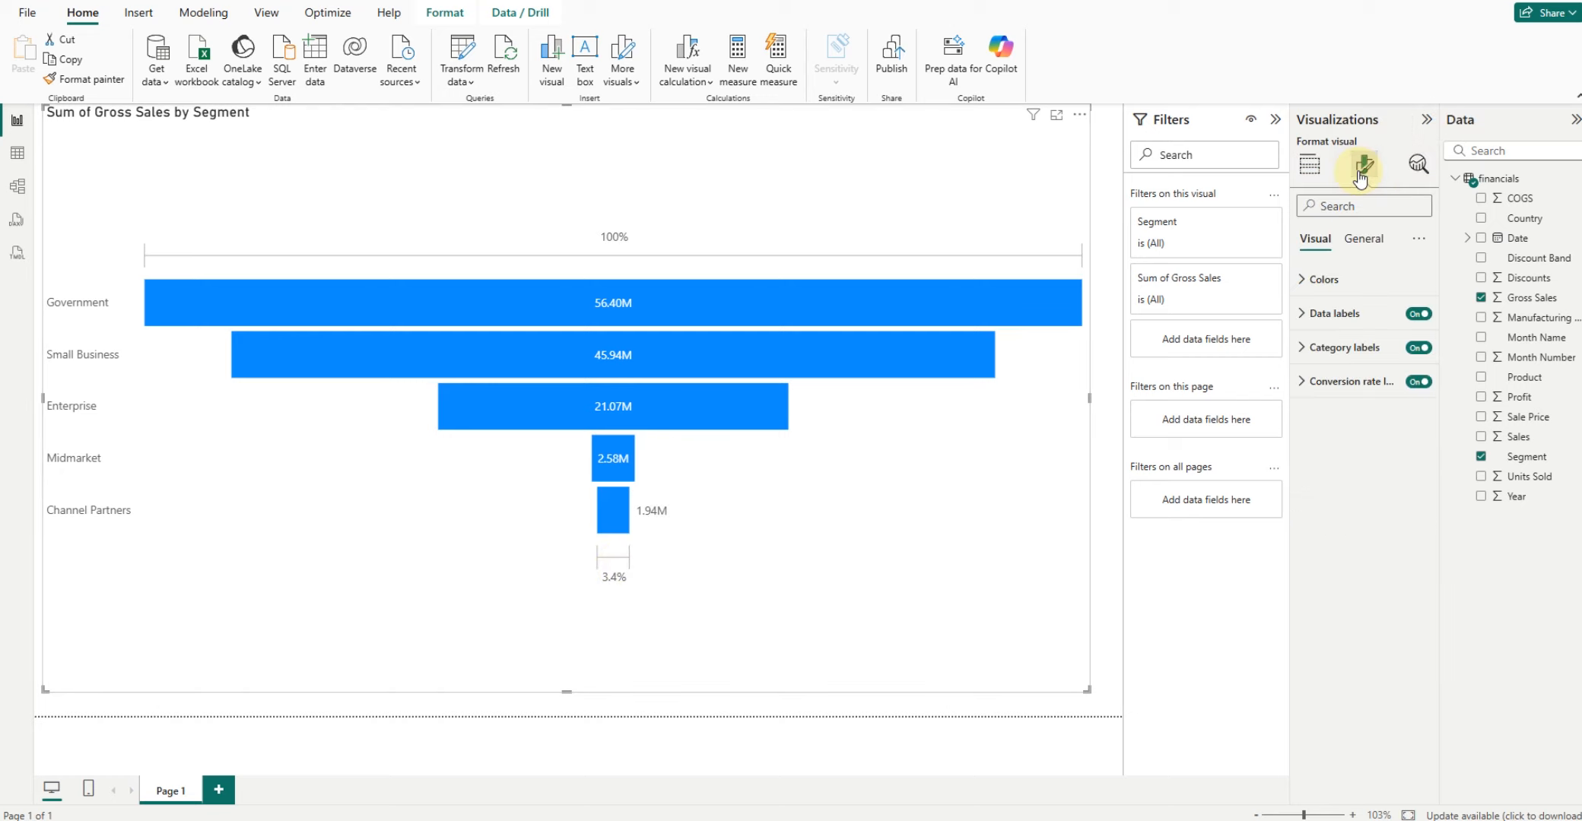
left_click(1369, 250)
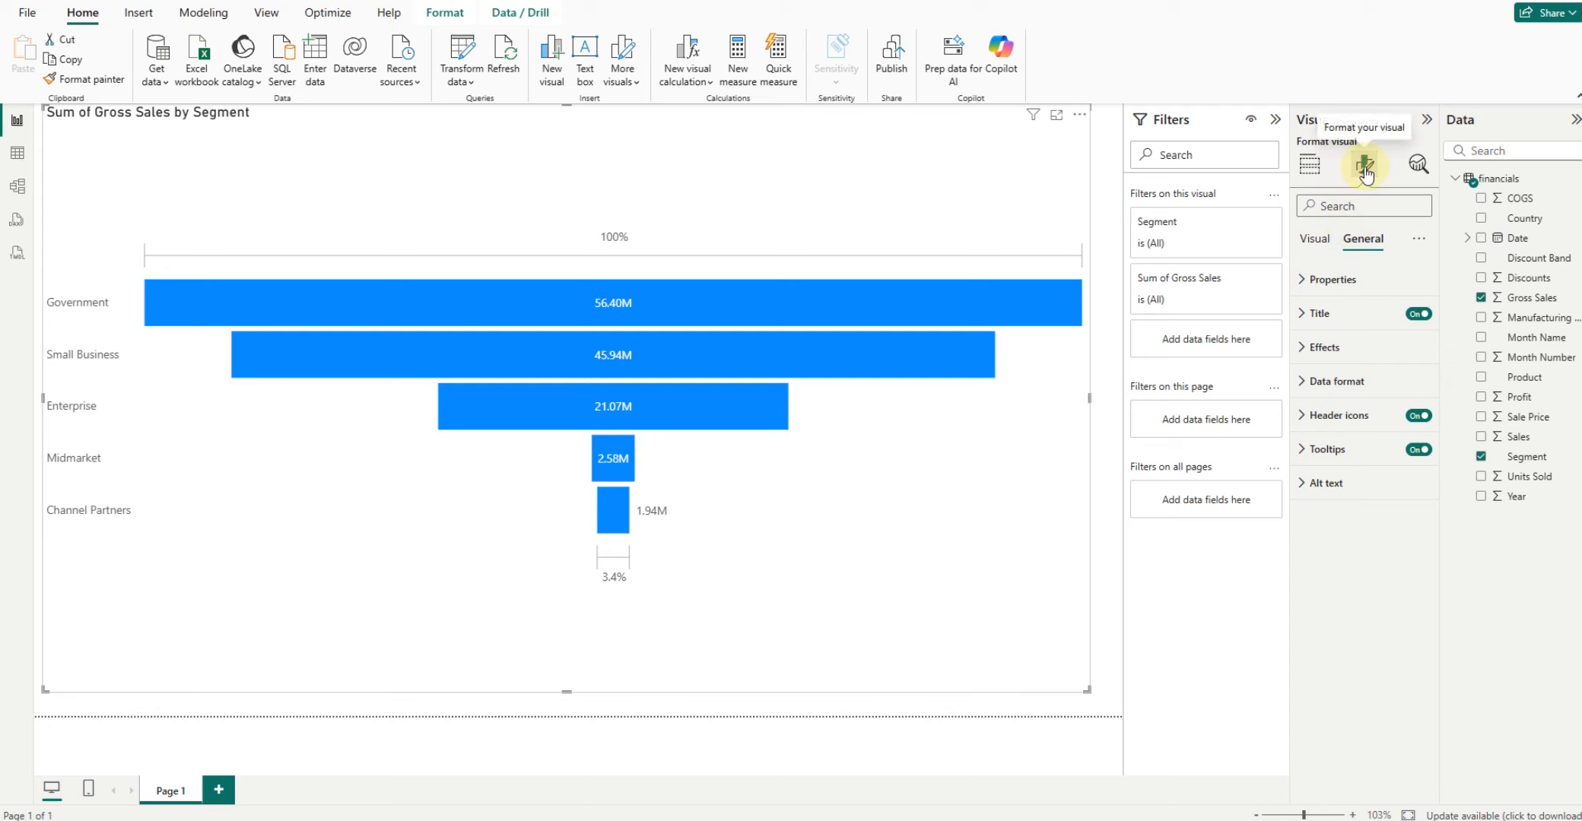
left_click(1419, 240)
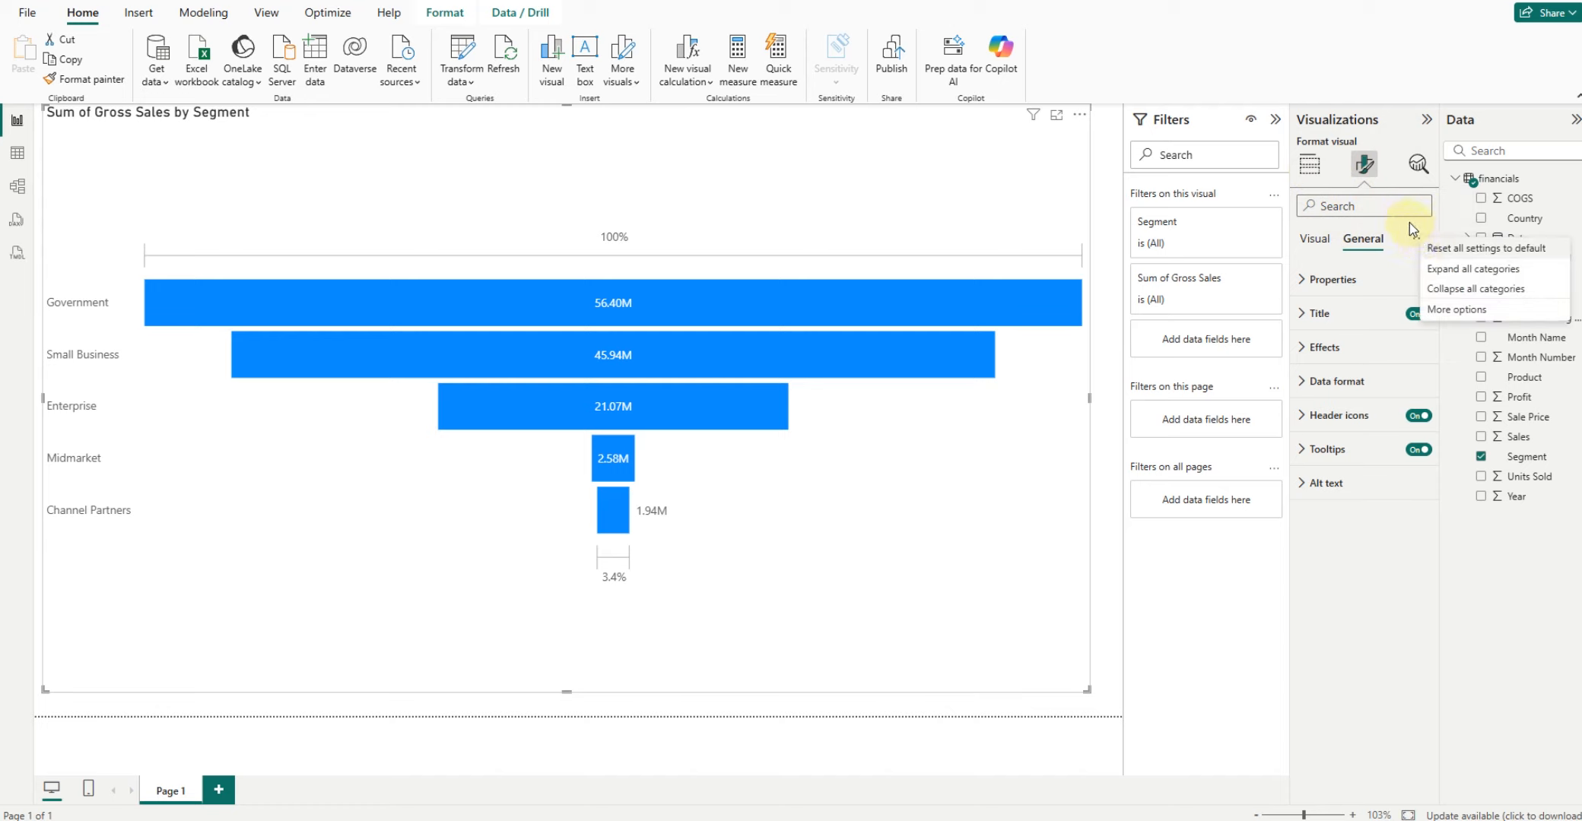
left_click(1309, 163)
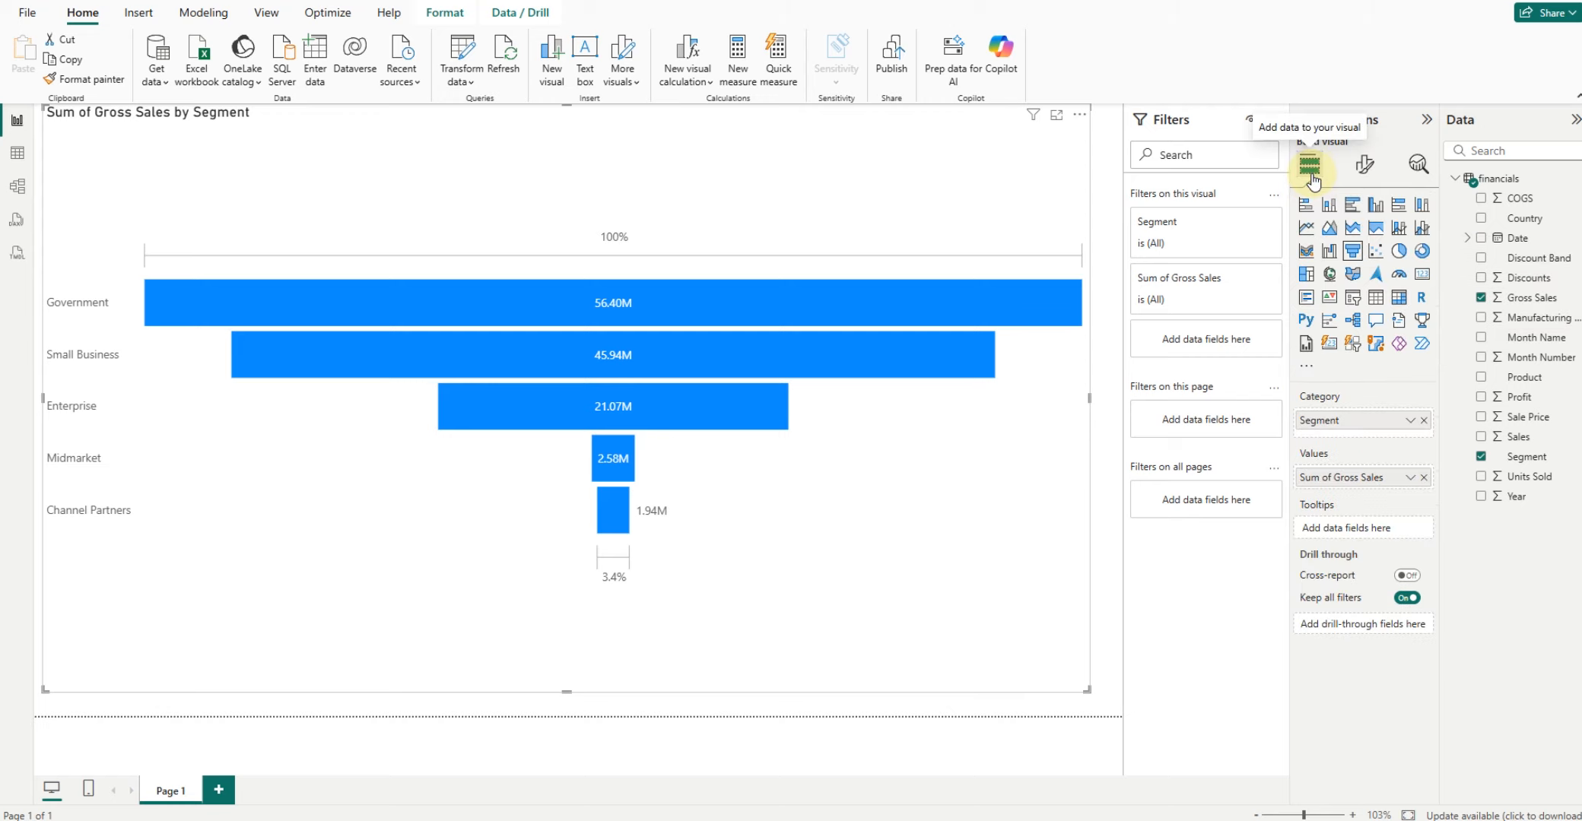
- Change the visual to a scatter chart with Discounts on the Y axis, Manufacturing Price as size and Month Number in the tooltips
left_click(1377, 253)
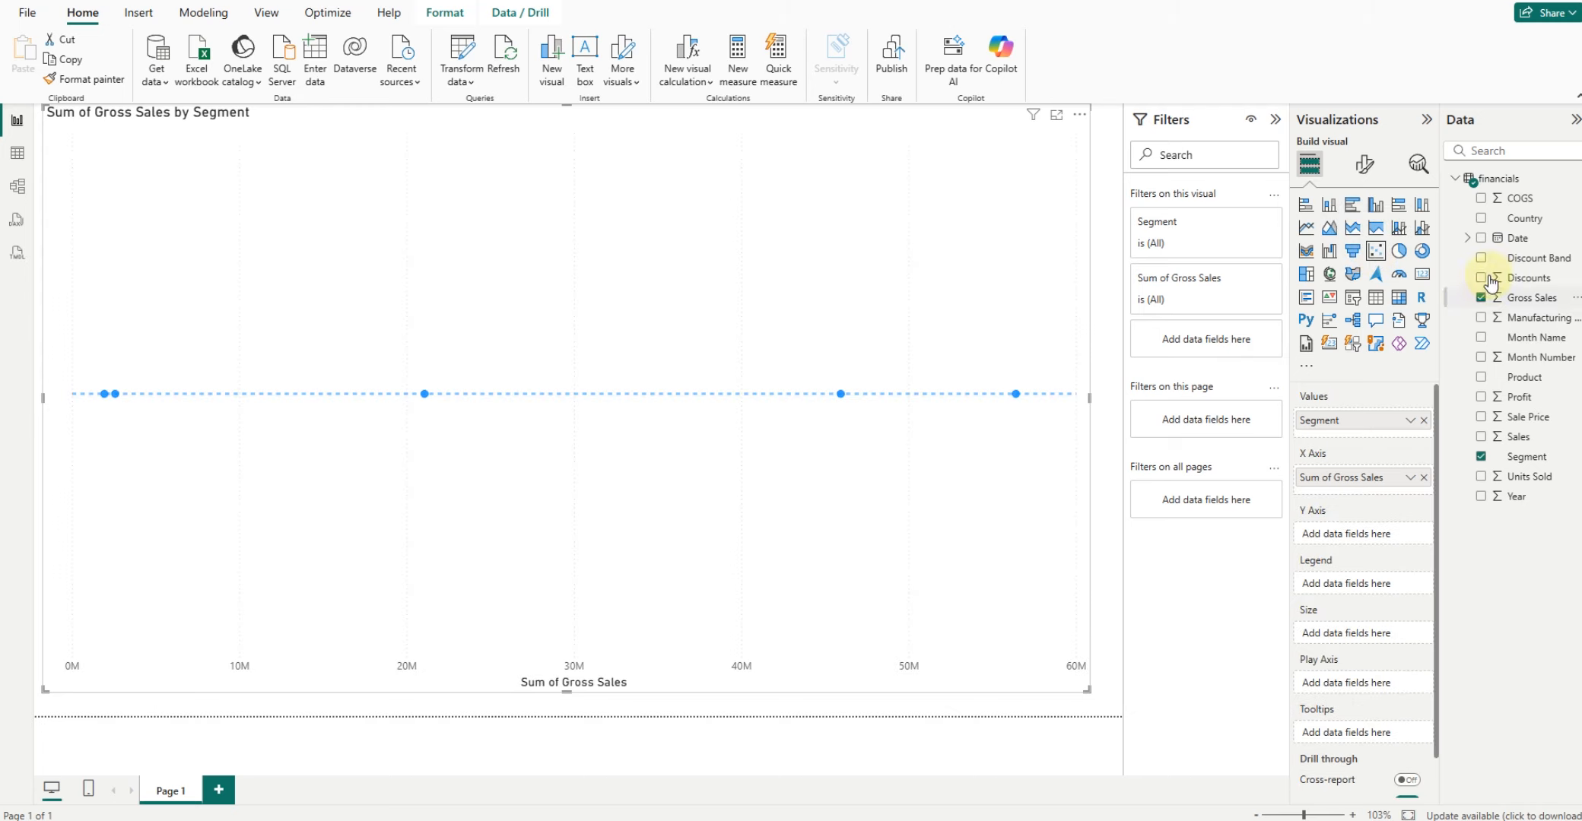
left_click(1481, 239)
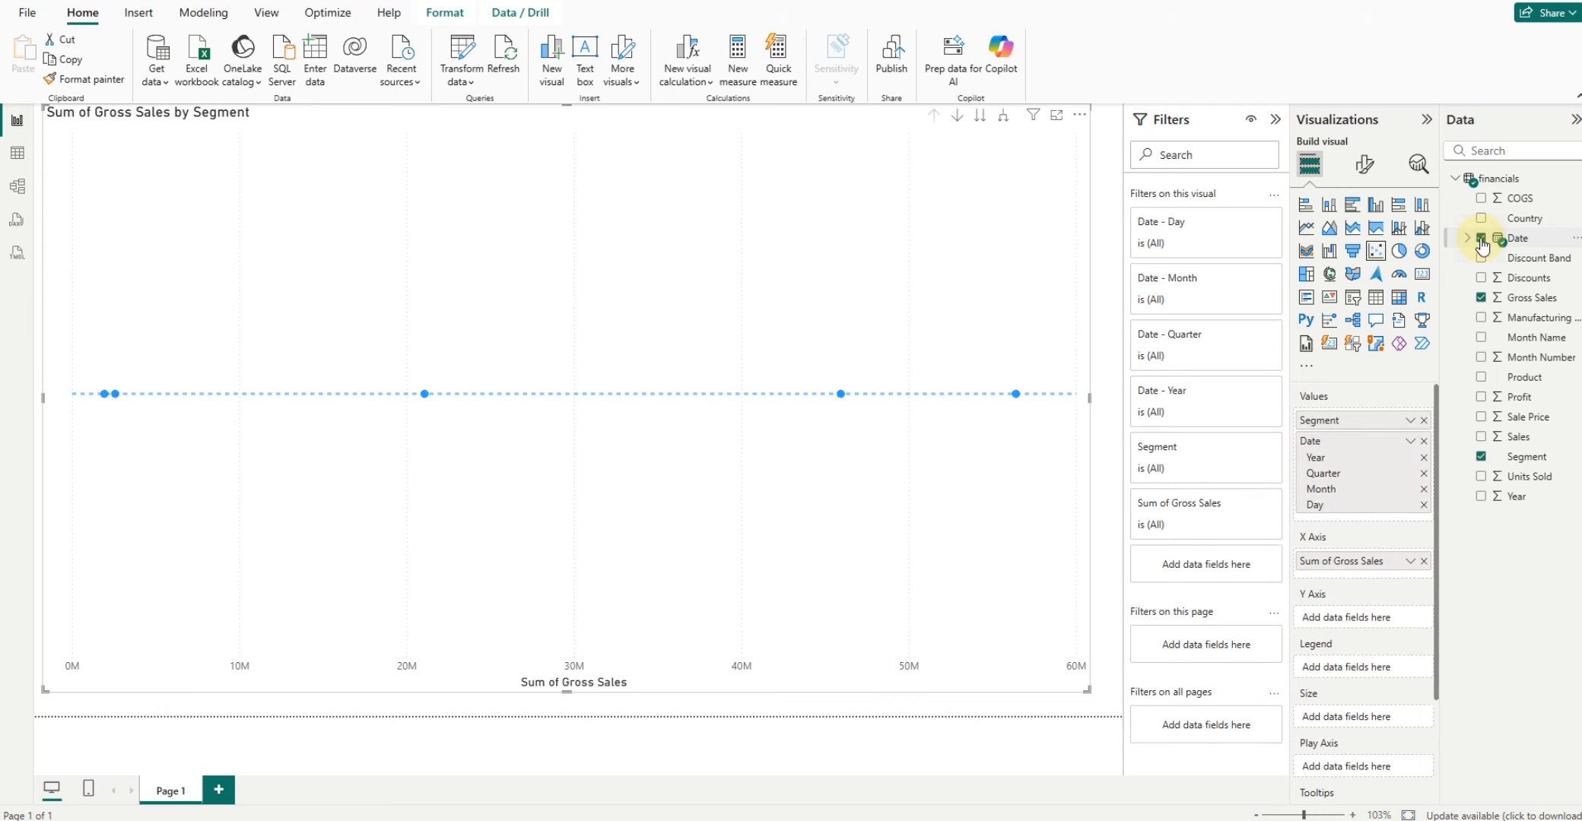
left_click(1481, 239)
left_click(1481, 278)
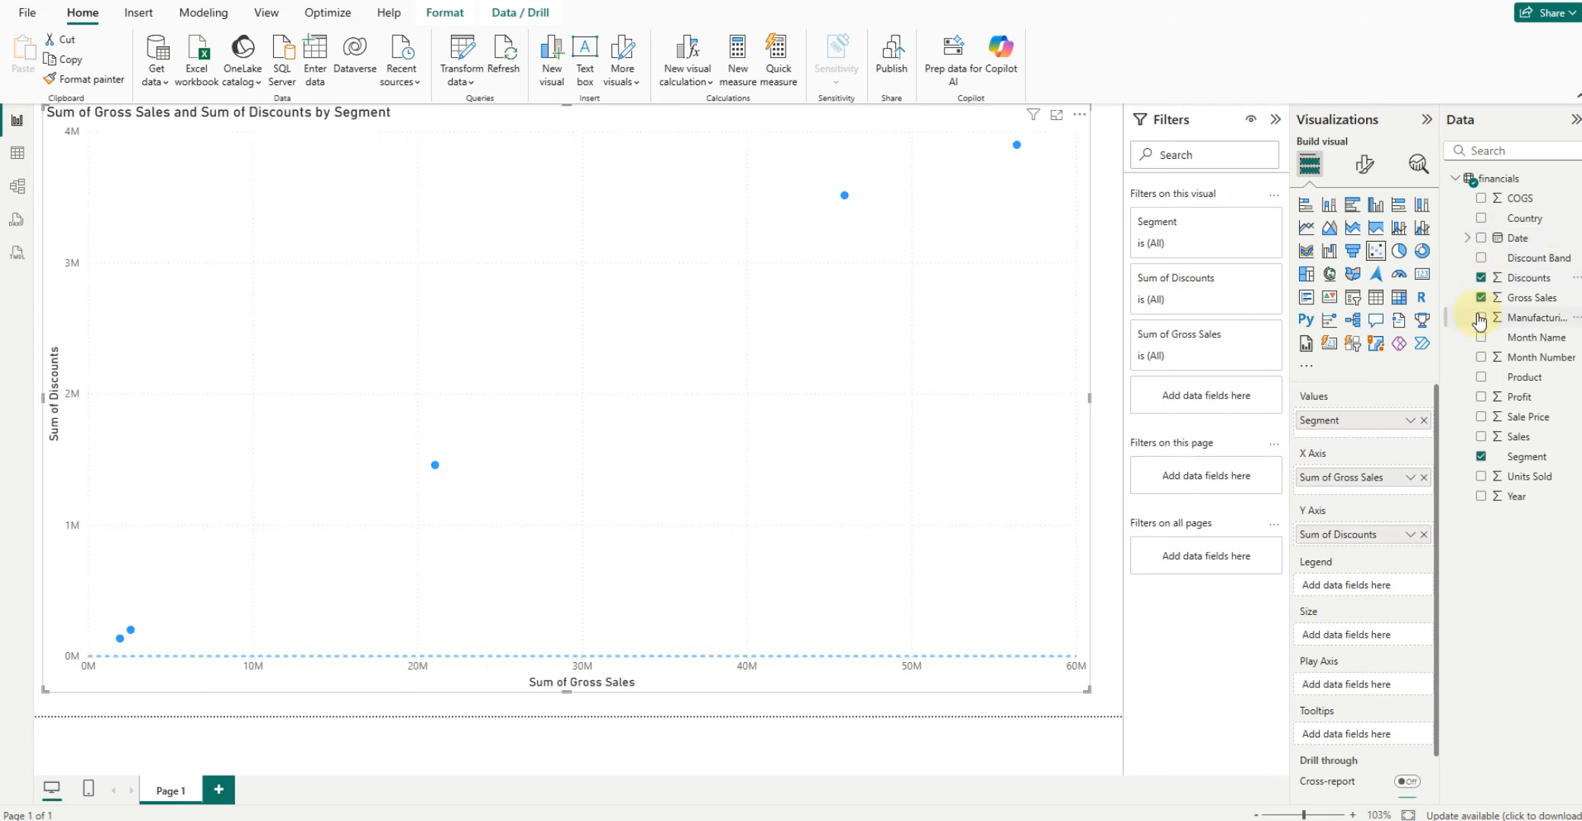
left_click(1479, 319)
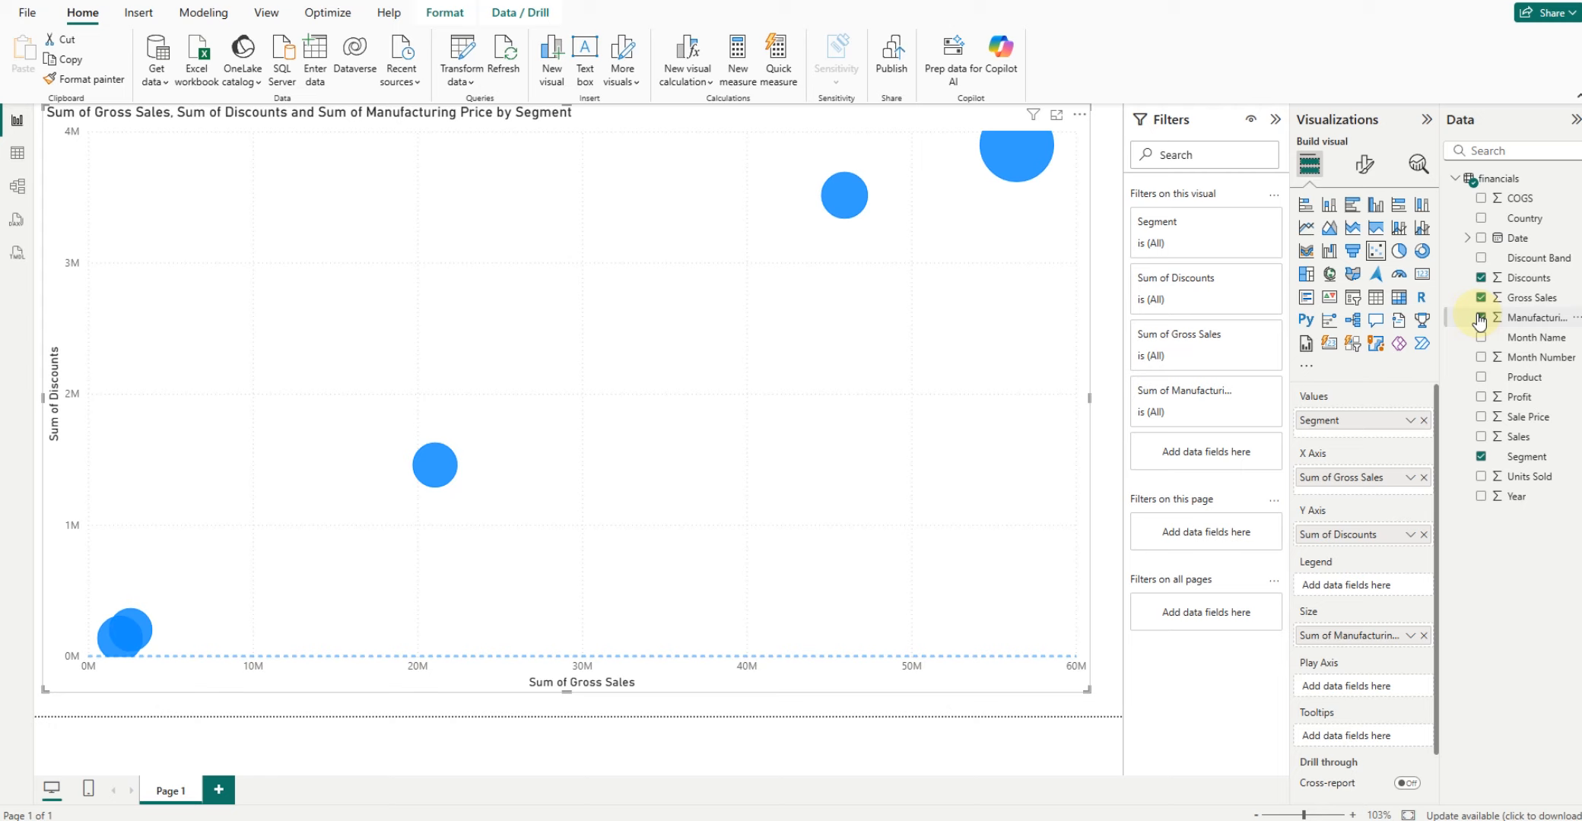
left_click(1481, 357)
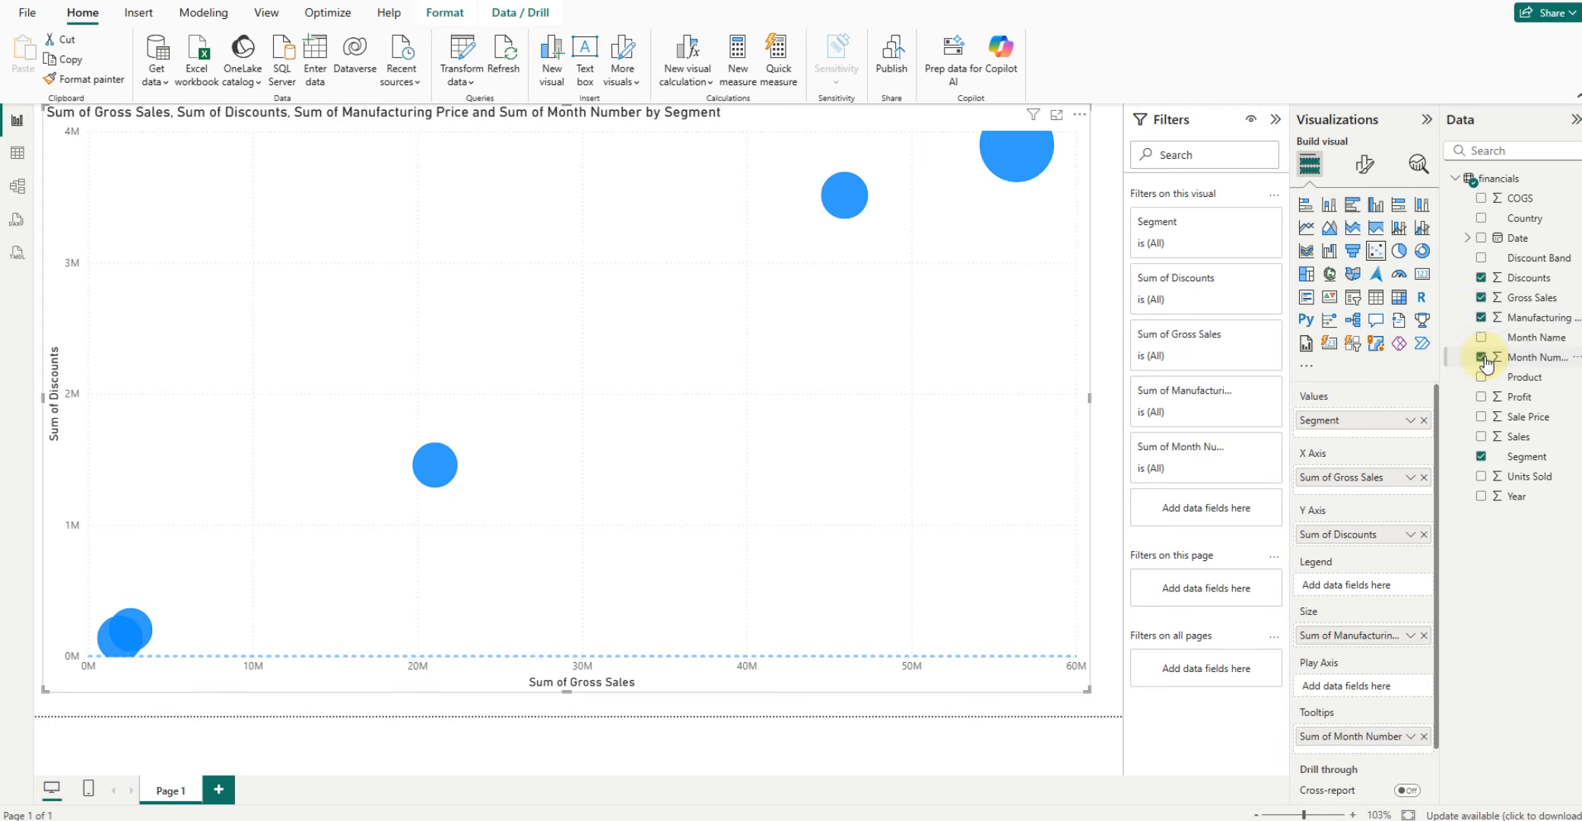
mouse_move(450, 472)
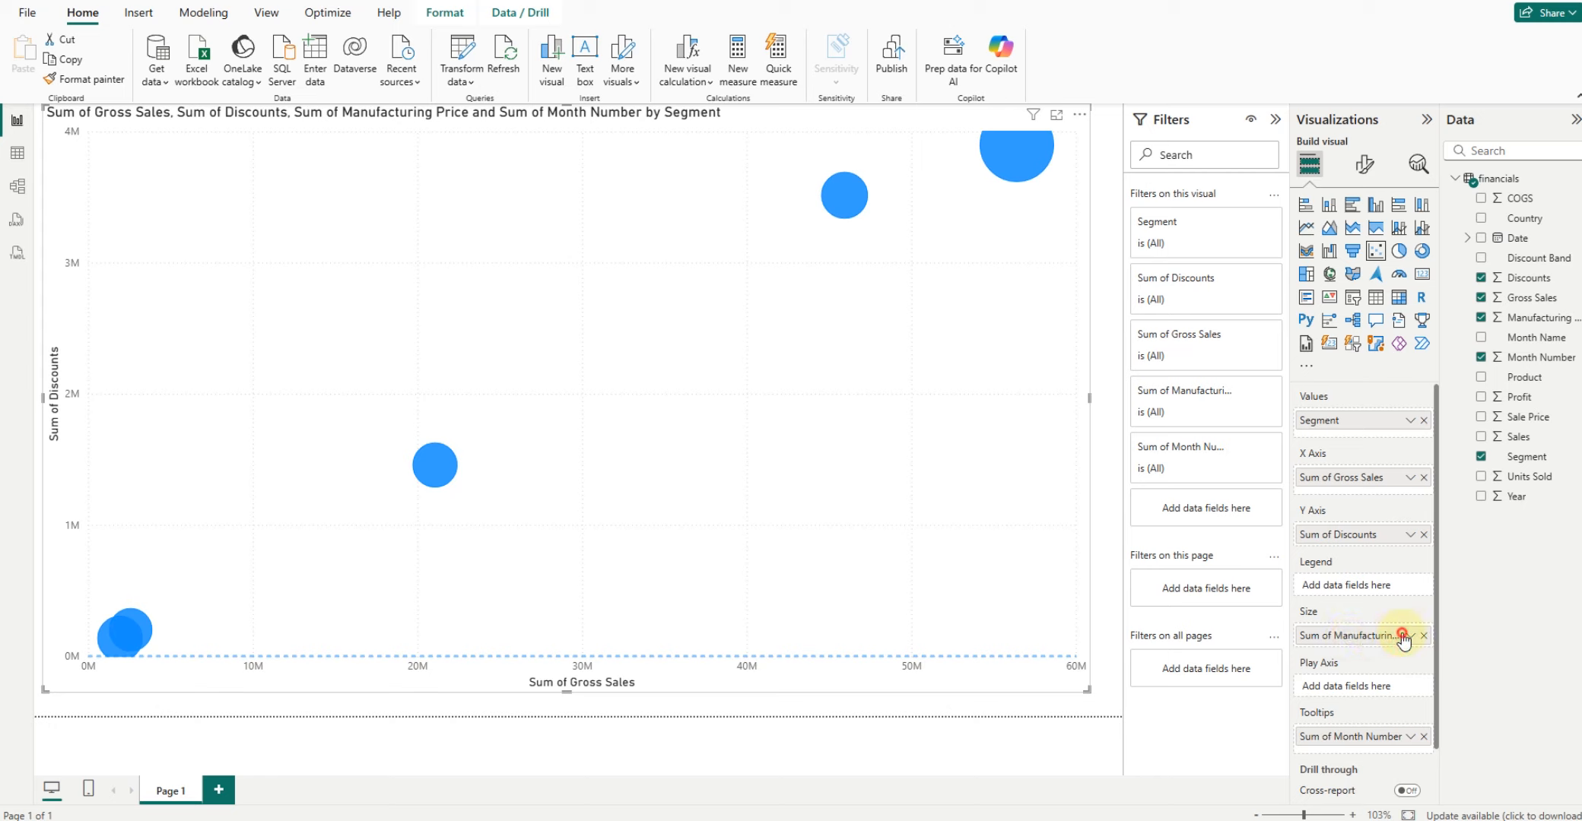
- Try adding an average line for Gross Sales to the scatter chart, removing it again
left_click(1417, 163)
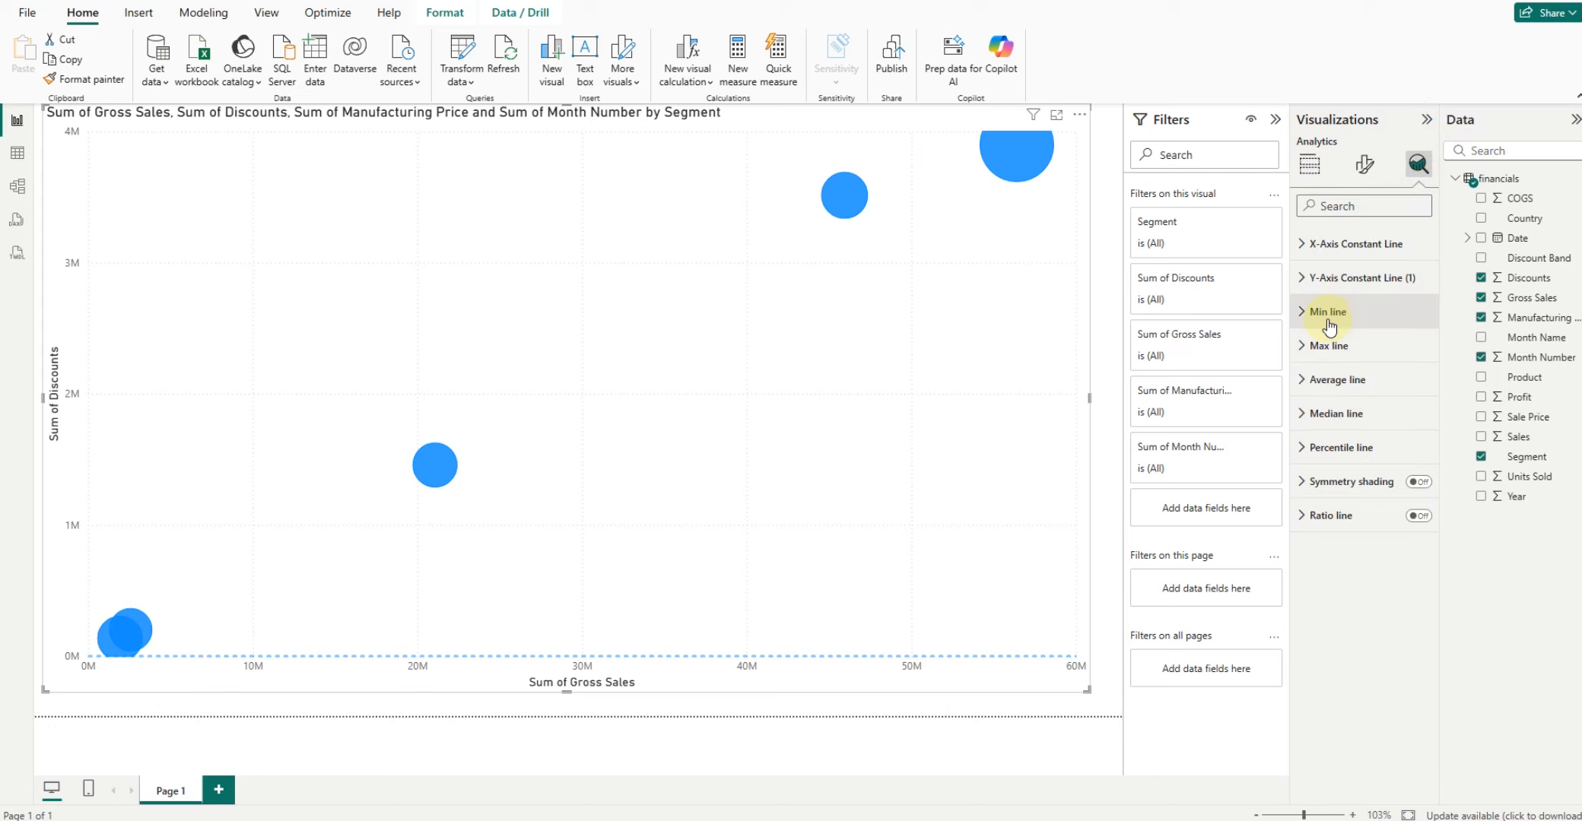
left_click(1312, 379)
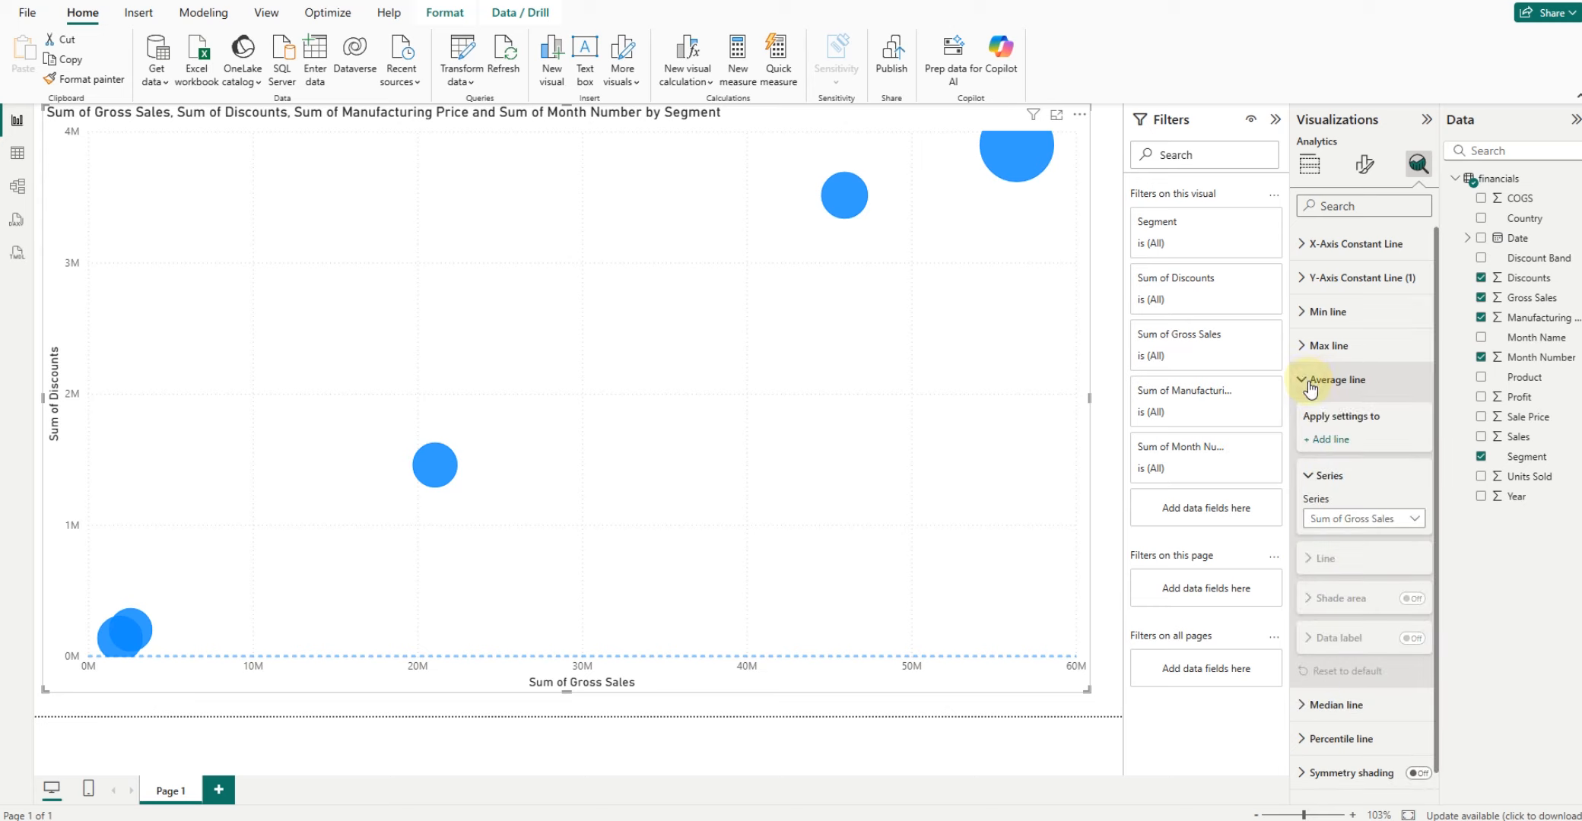
left_click(1330, 439)
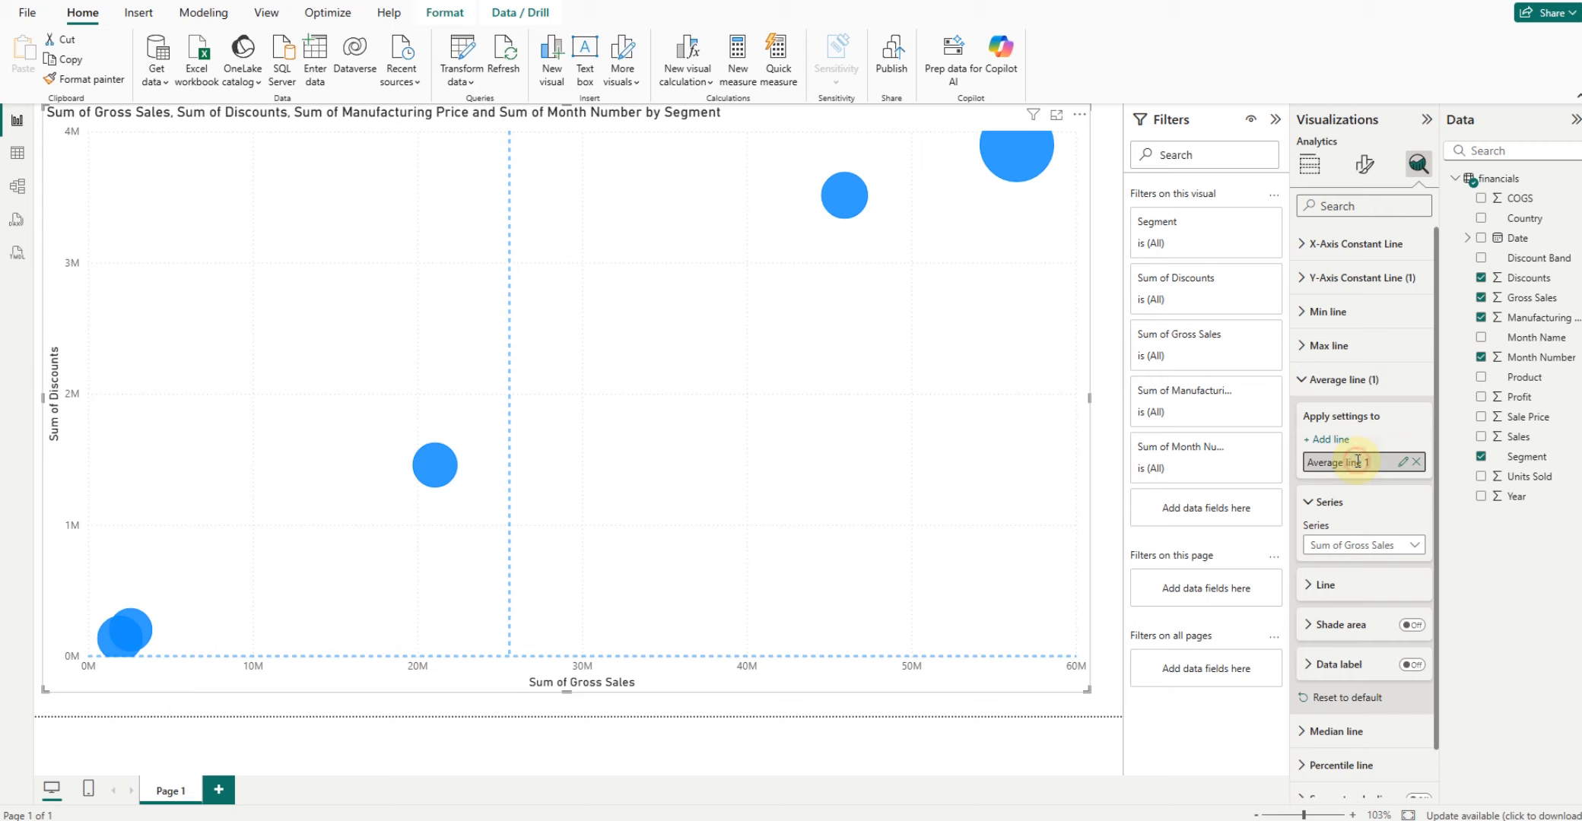
left_click(1416, 461)
- Turn on the scatter chart's zoom slider and raise the lower limits of the Discounts and Gross Sales axes
left_click(1363, 165)
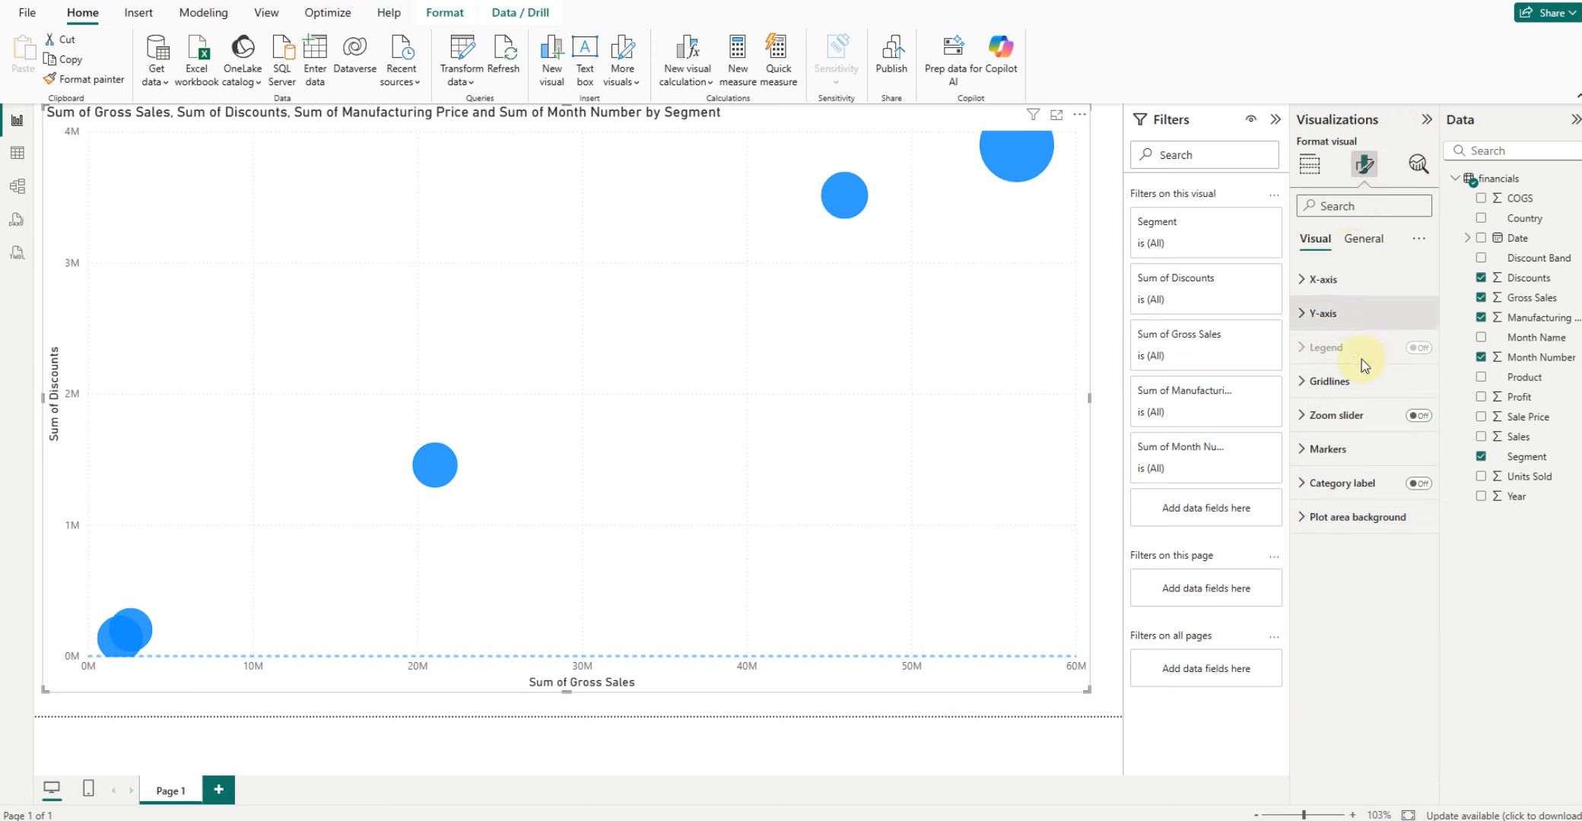
left_click(1417, 415)
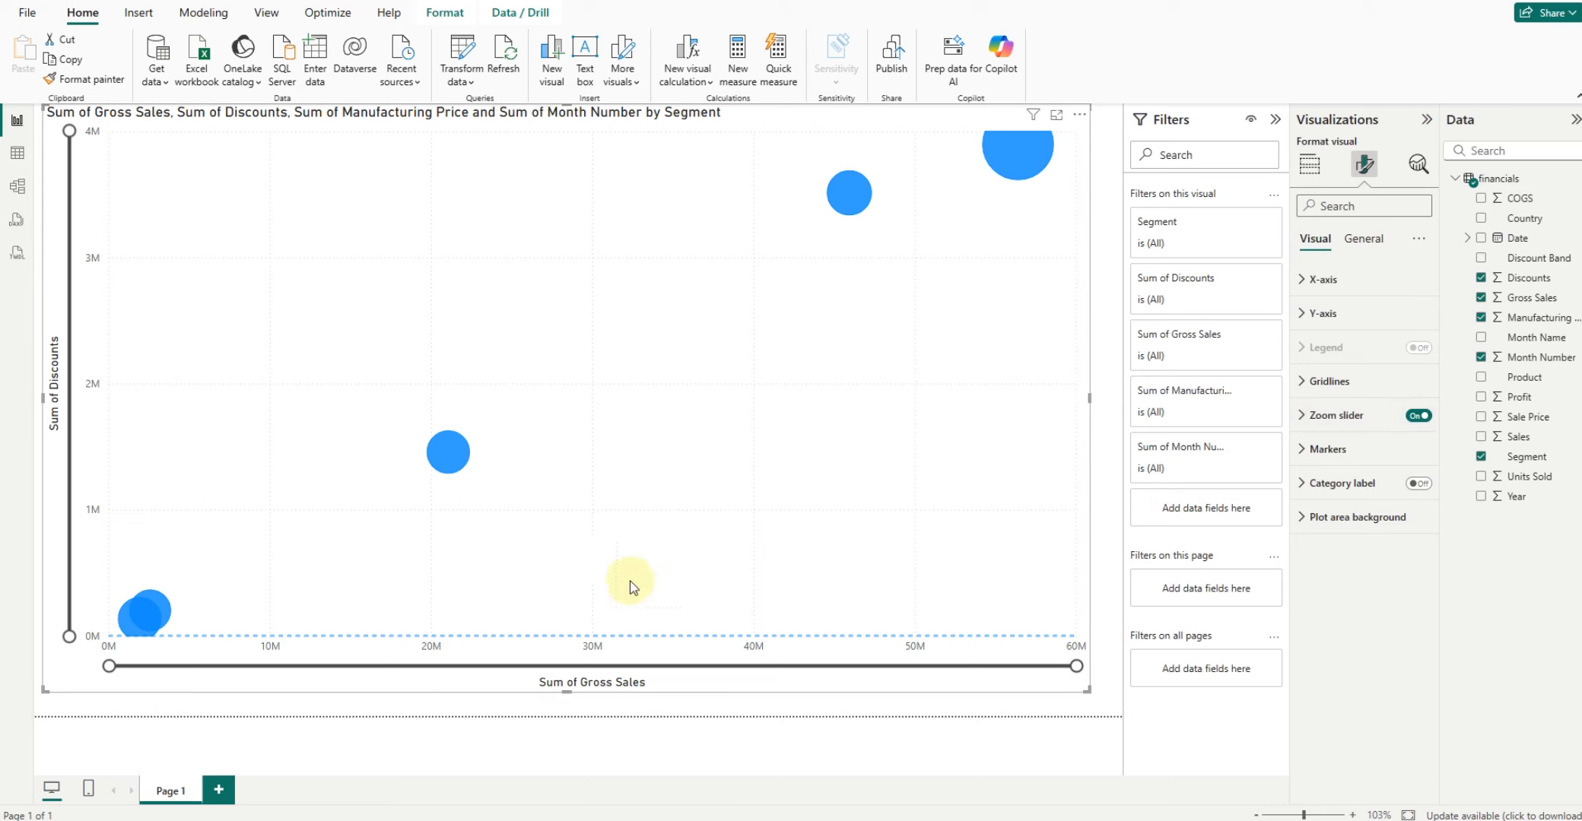
left_click_drag(116, 670, 148, 668)
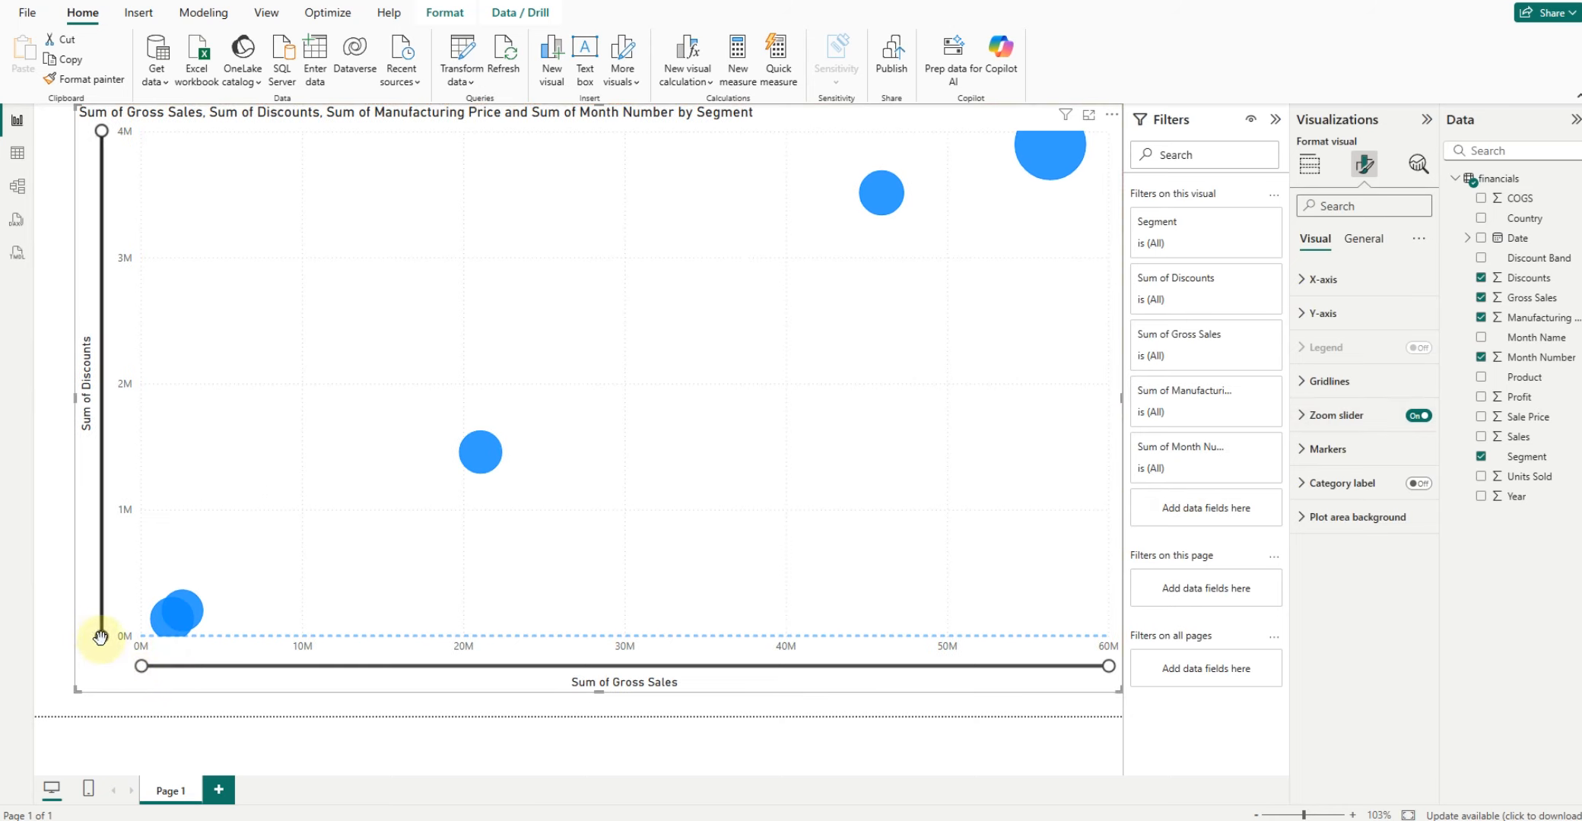
left_click_drag(104, 639, 617, 679)
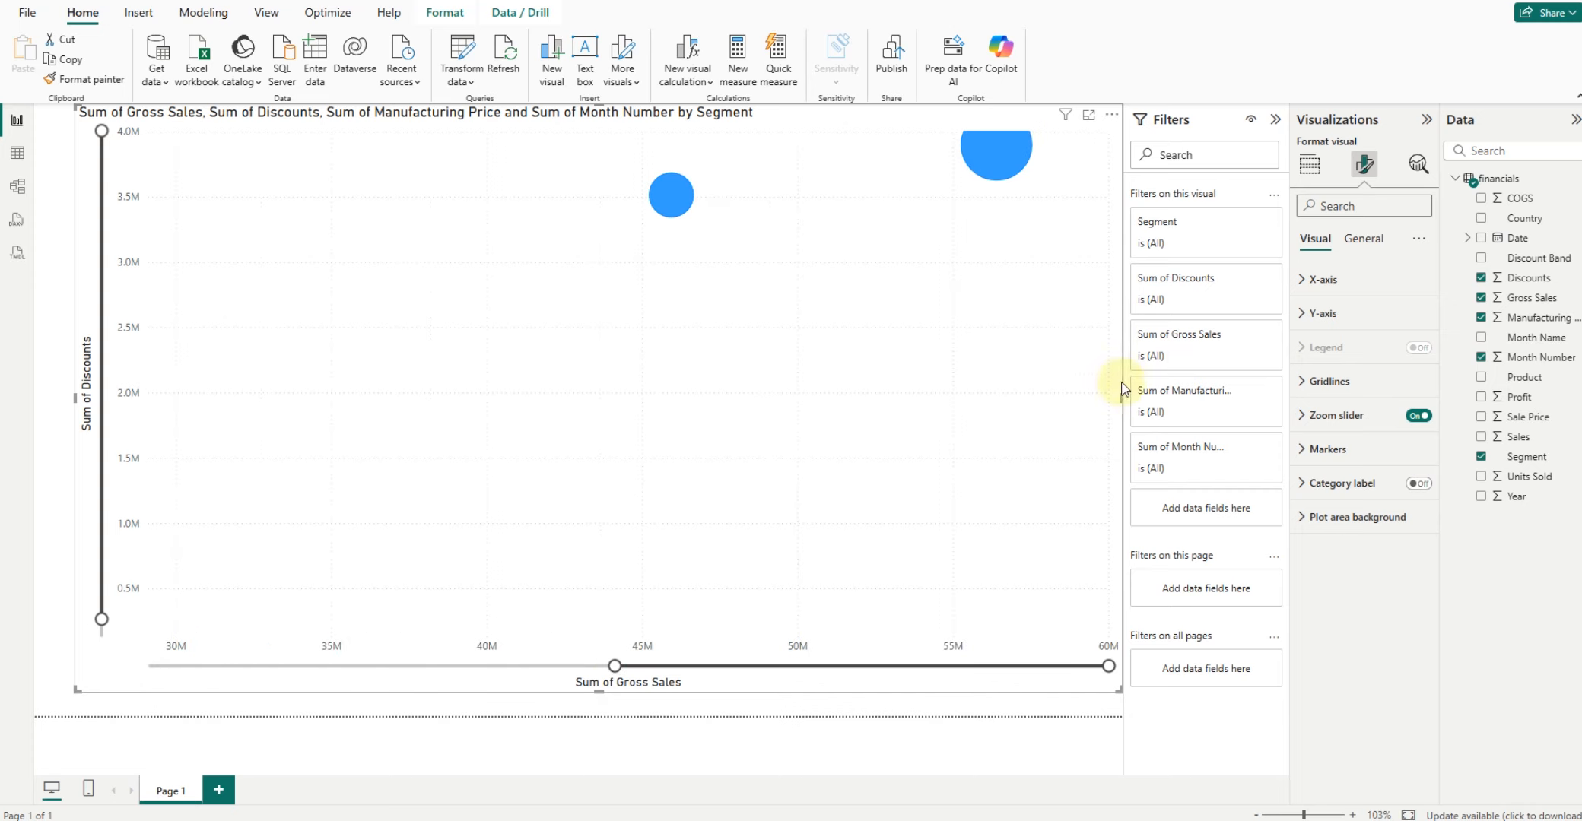
- Change the visual to a pie chart and remove Month Number and Manufacturing Price, keeping Gross Sales and Discounts as values
left_click(1311, 165)
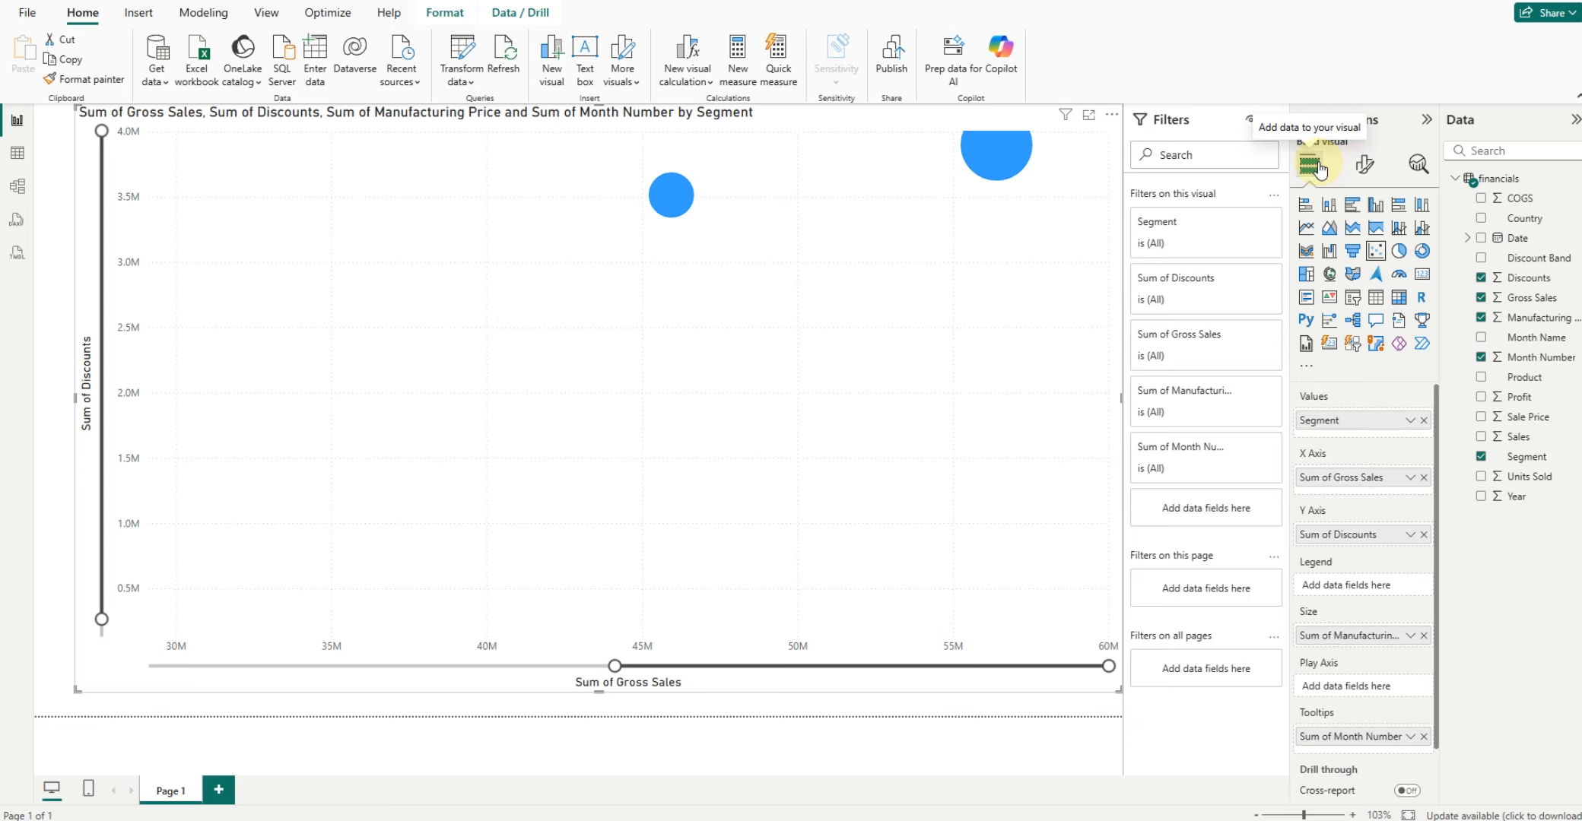
left_click(1400, 253)
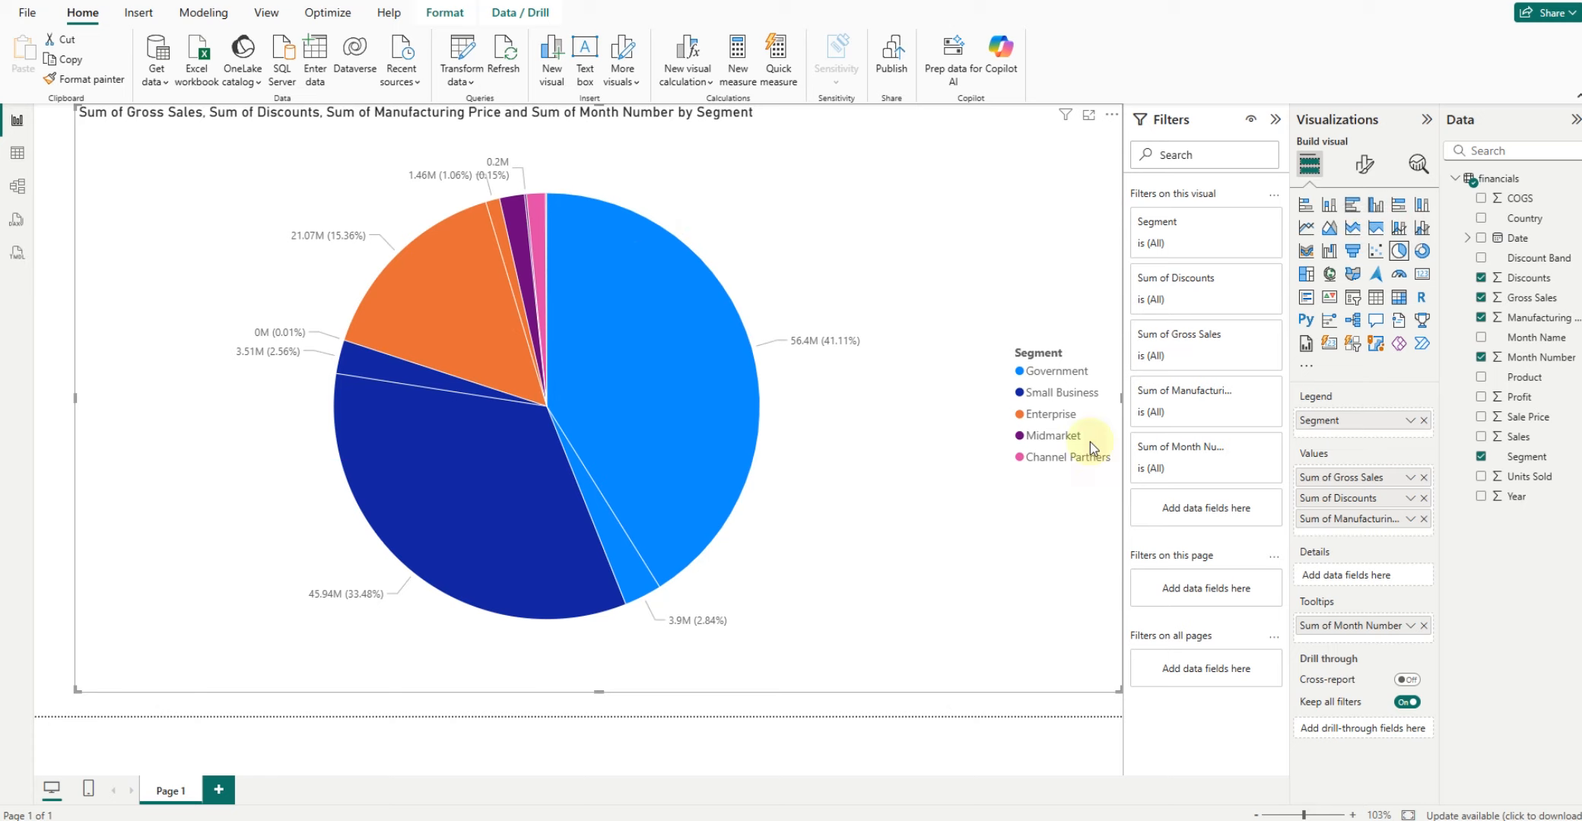
left_click(1481, 356)
left_click(1482, 320)
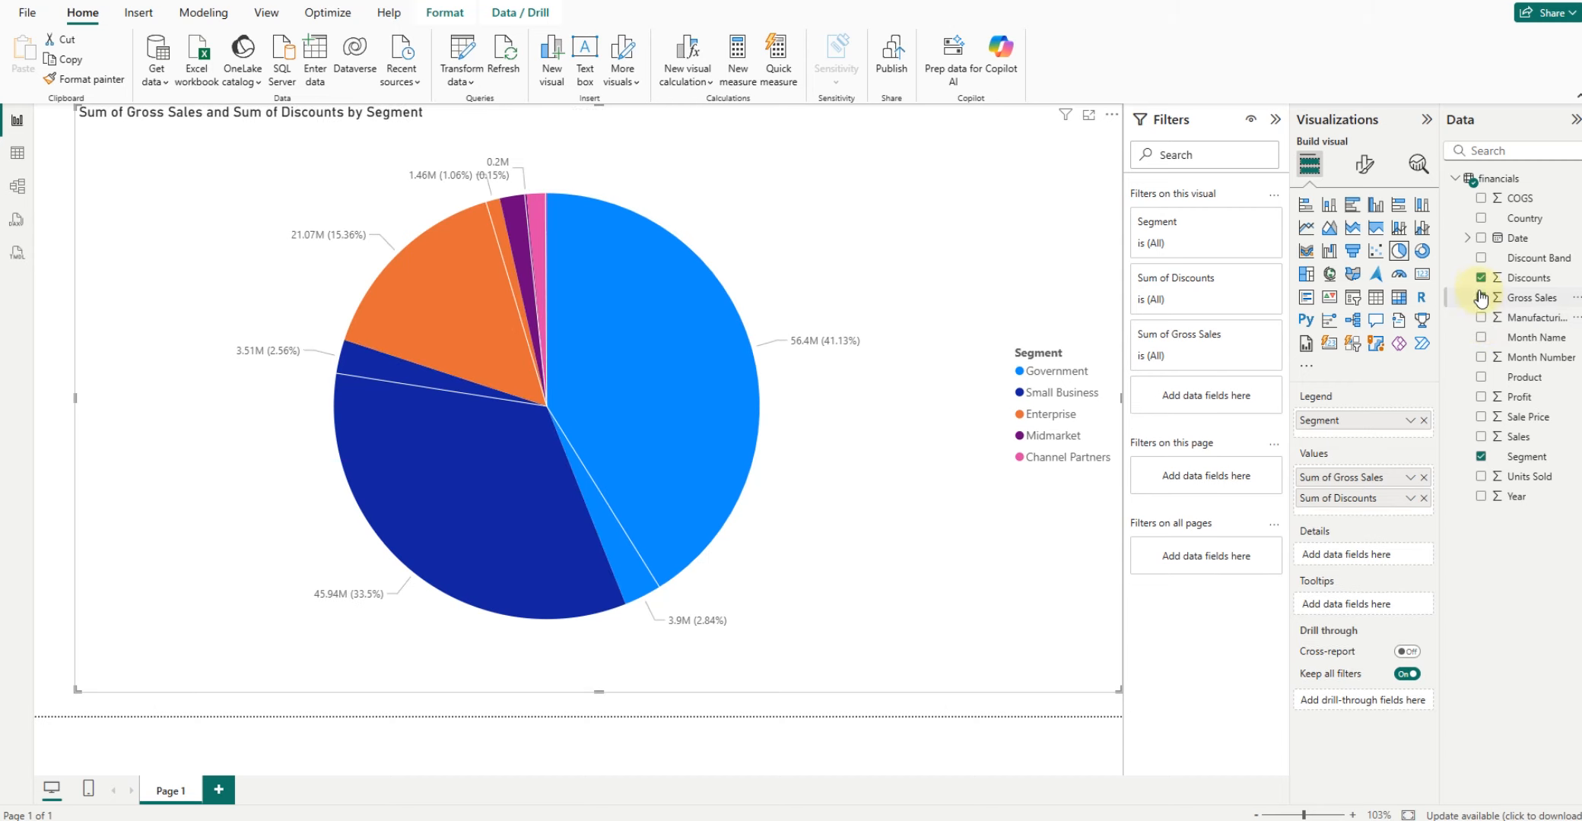
left_click(1480, 281)
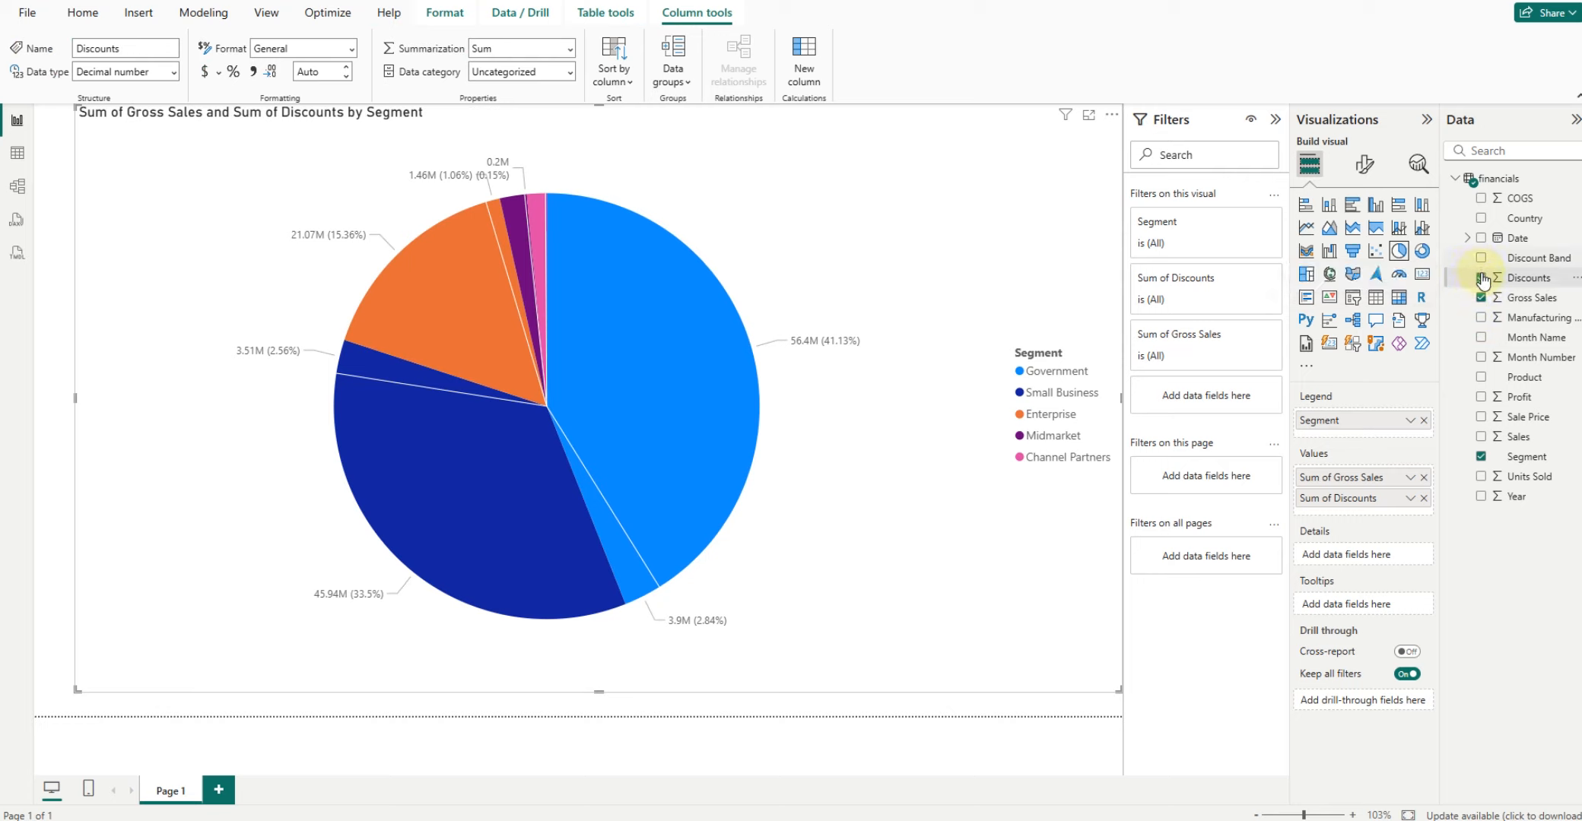
- Try Product and Country in turn as the pie chart's legend, restoring Segment after them
left_click(1481, 457)
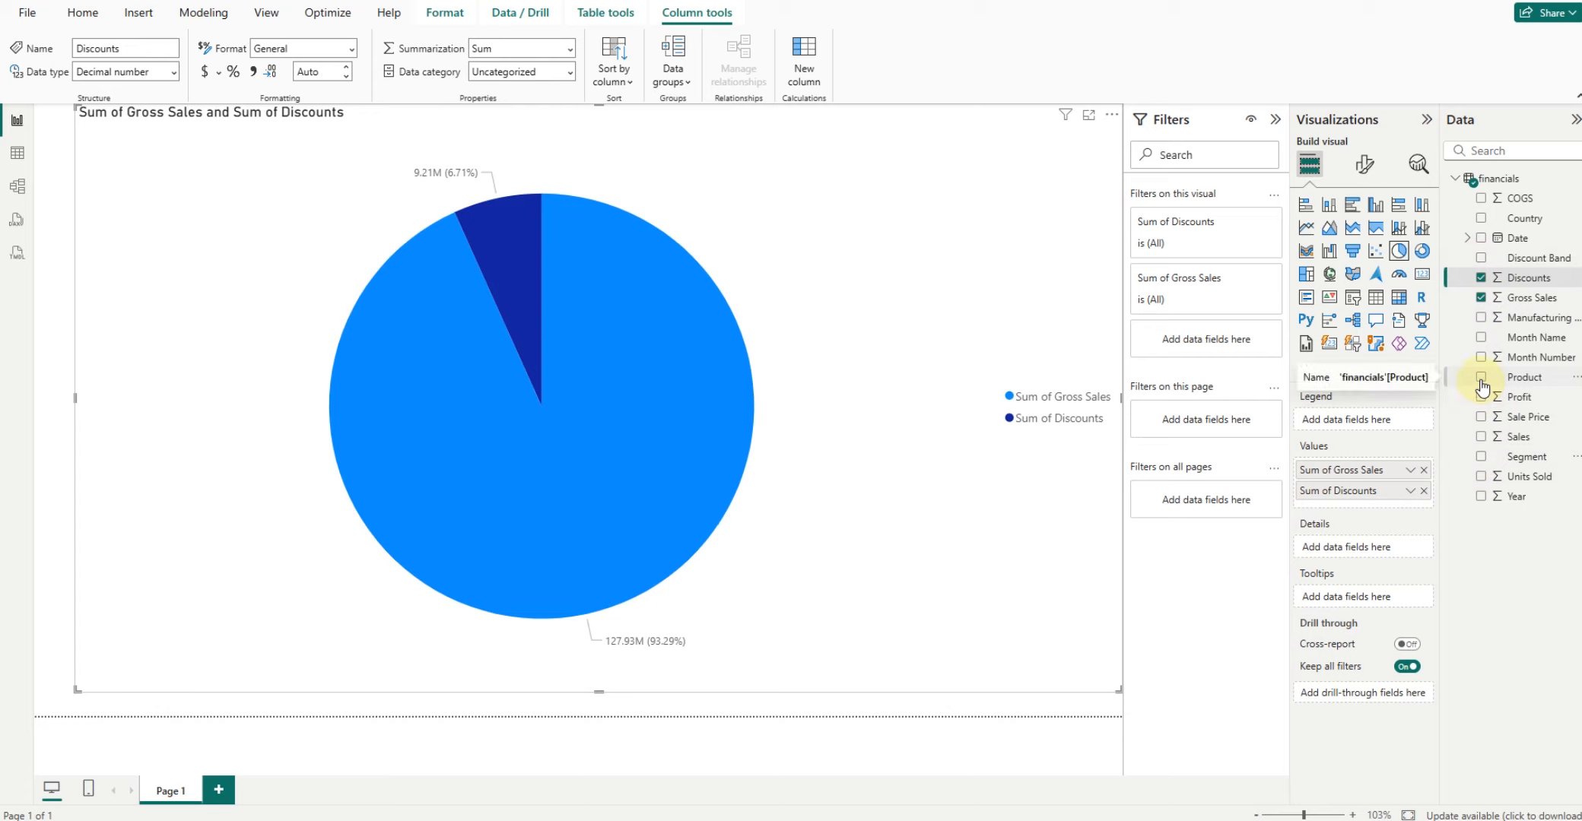
left_click(1482, 378)
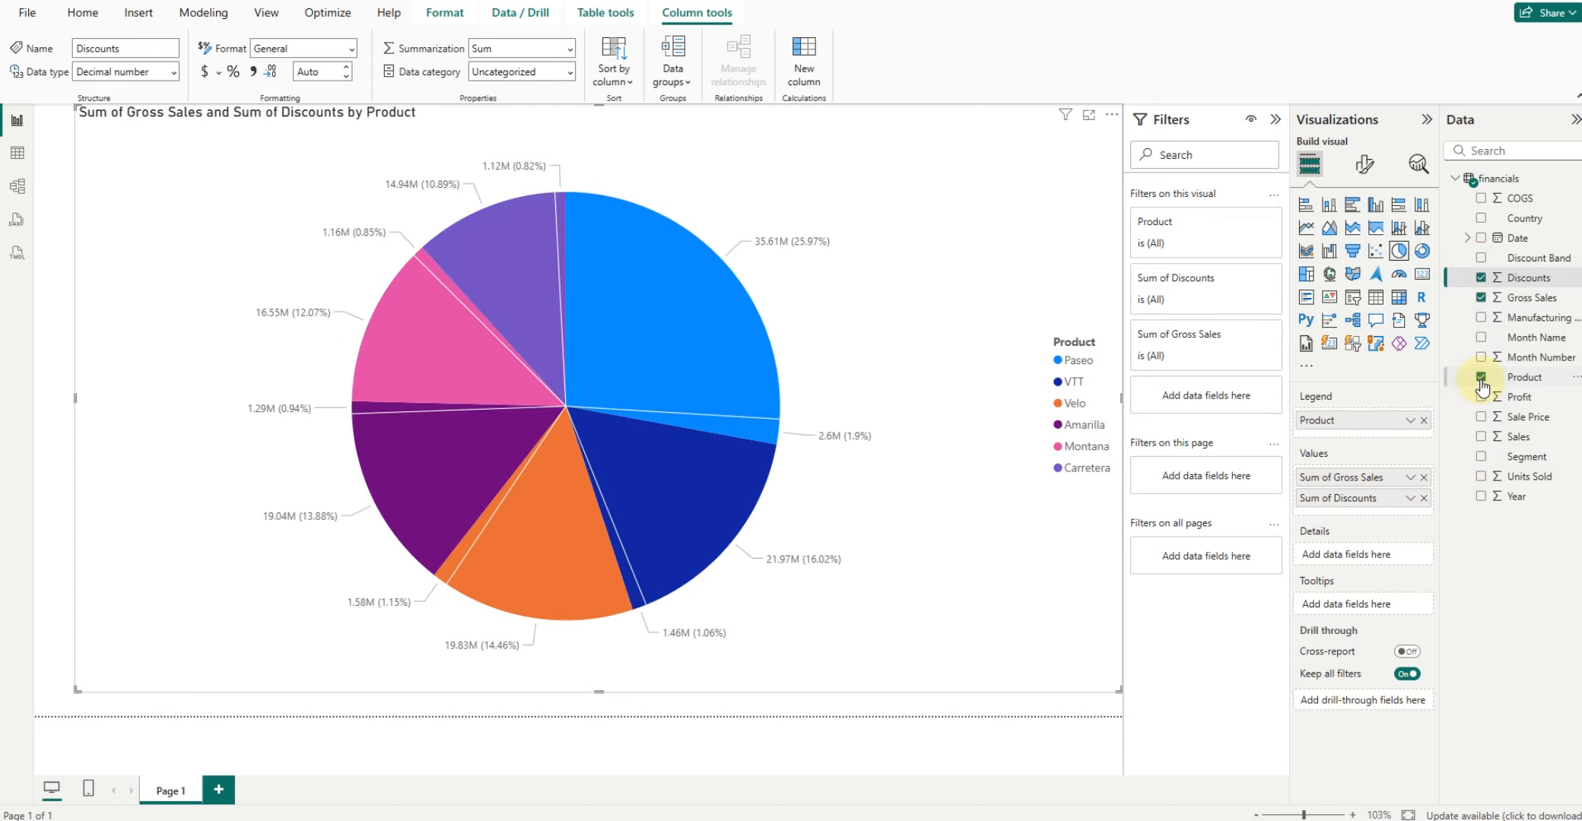
left_click(1481, 377)
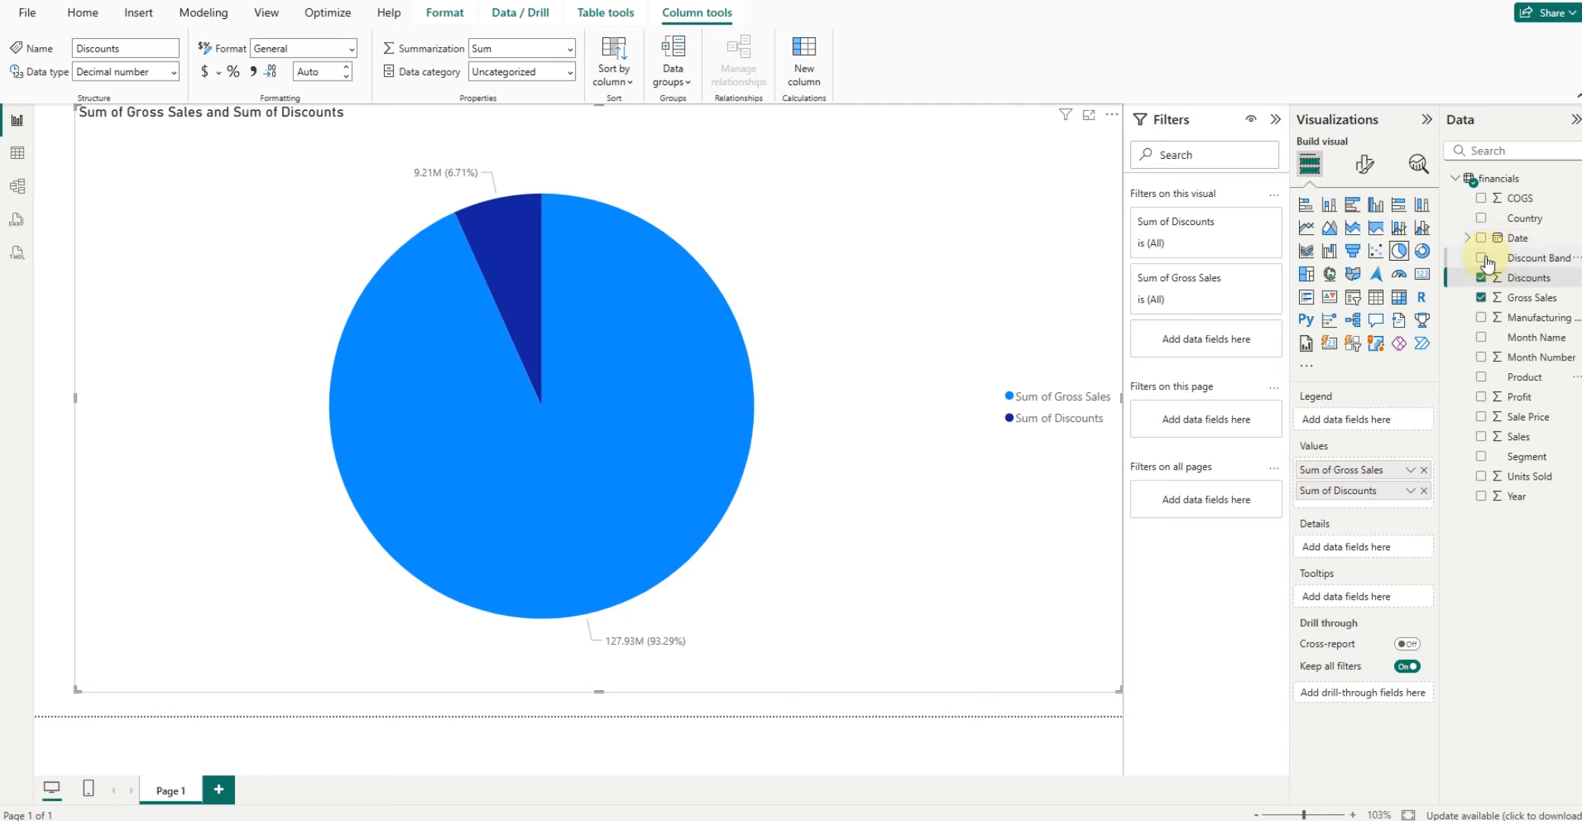
left_click(1481, 219)
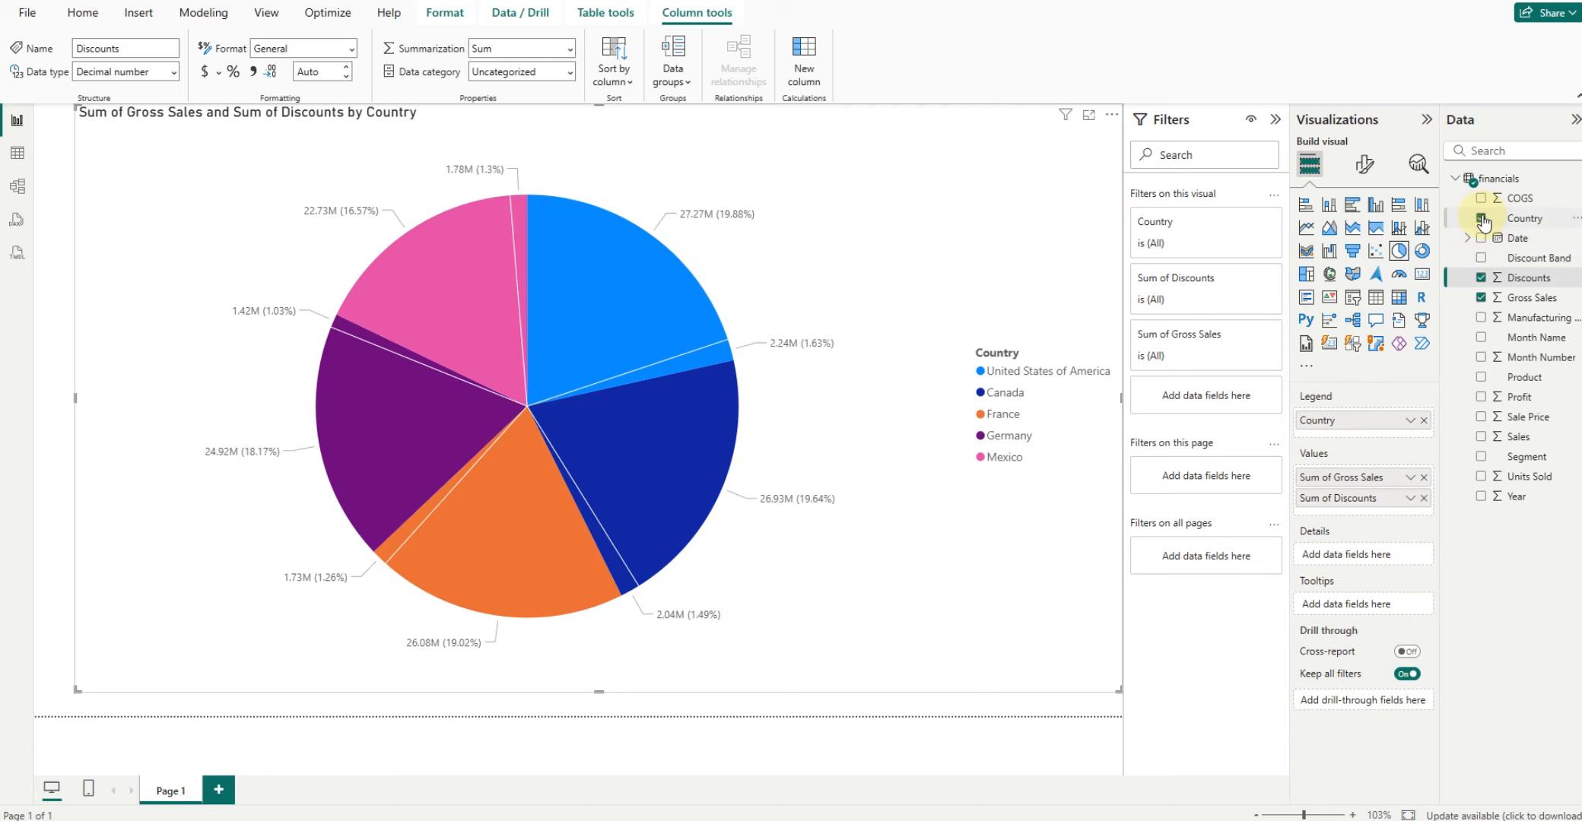
left_click(1482, 218)
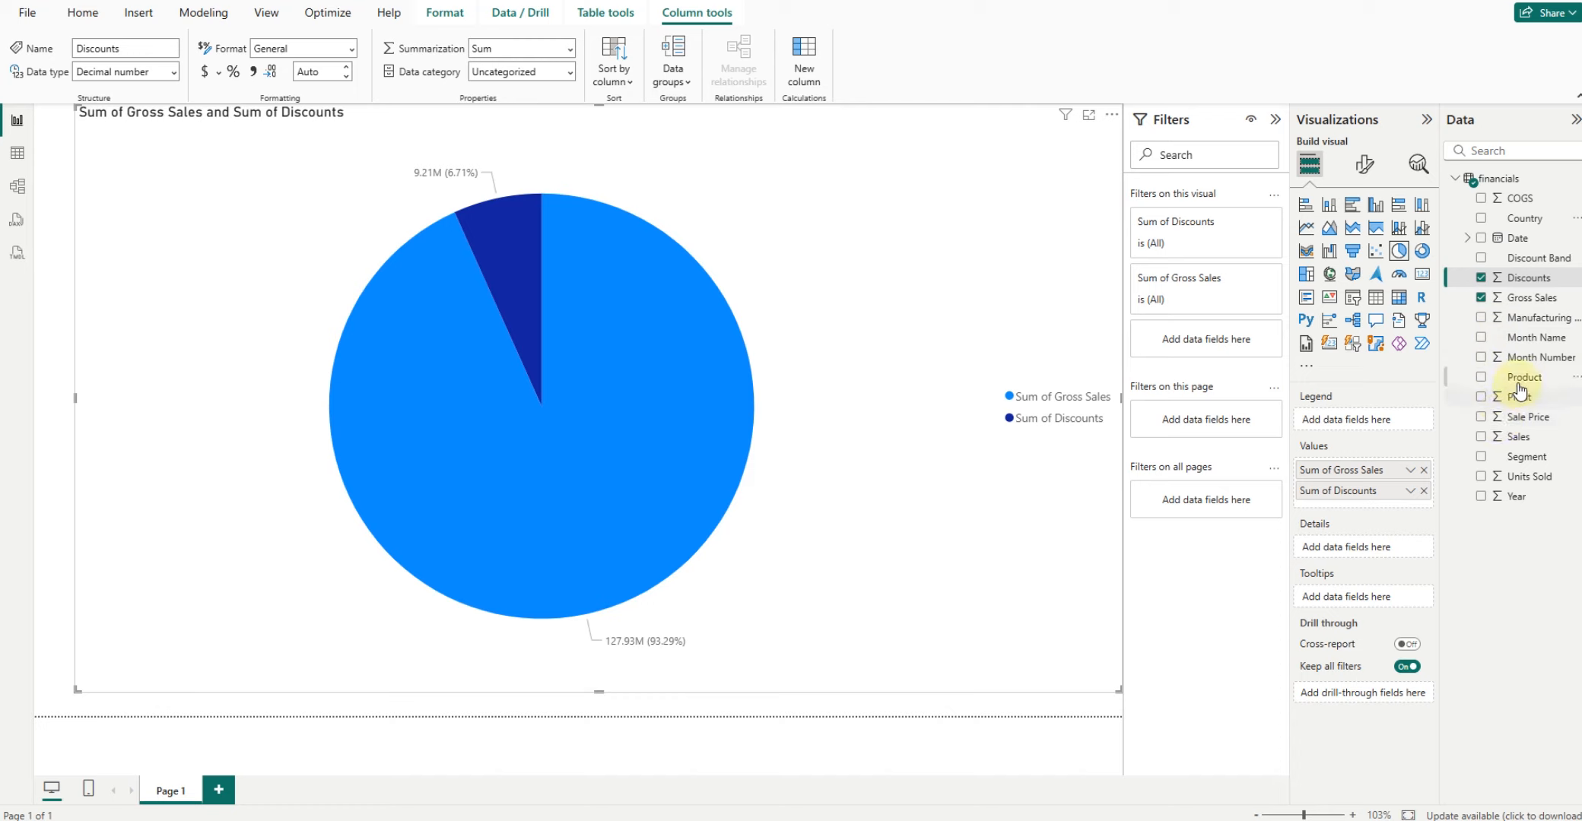
left_click(1481, 456)
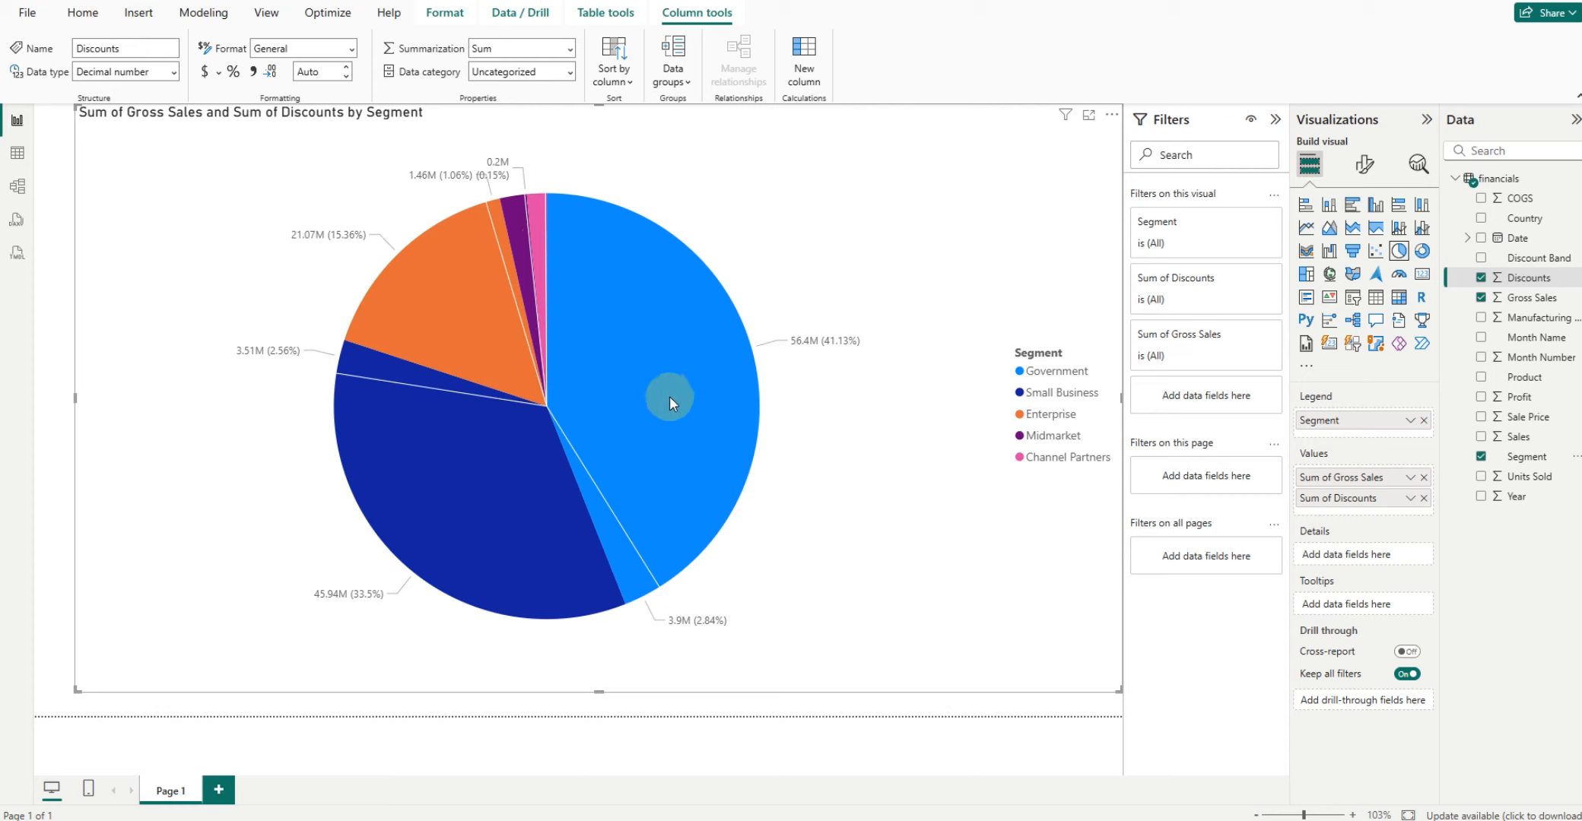
mouse_move(645, 368)
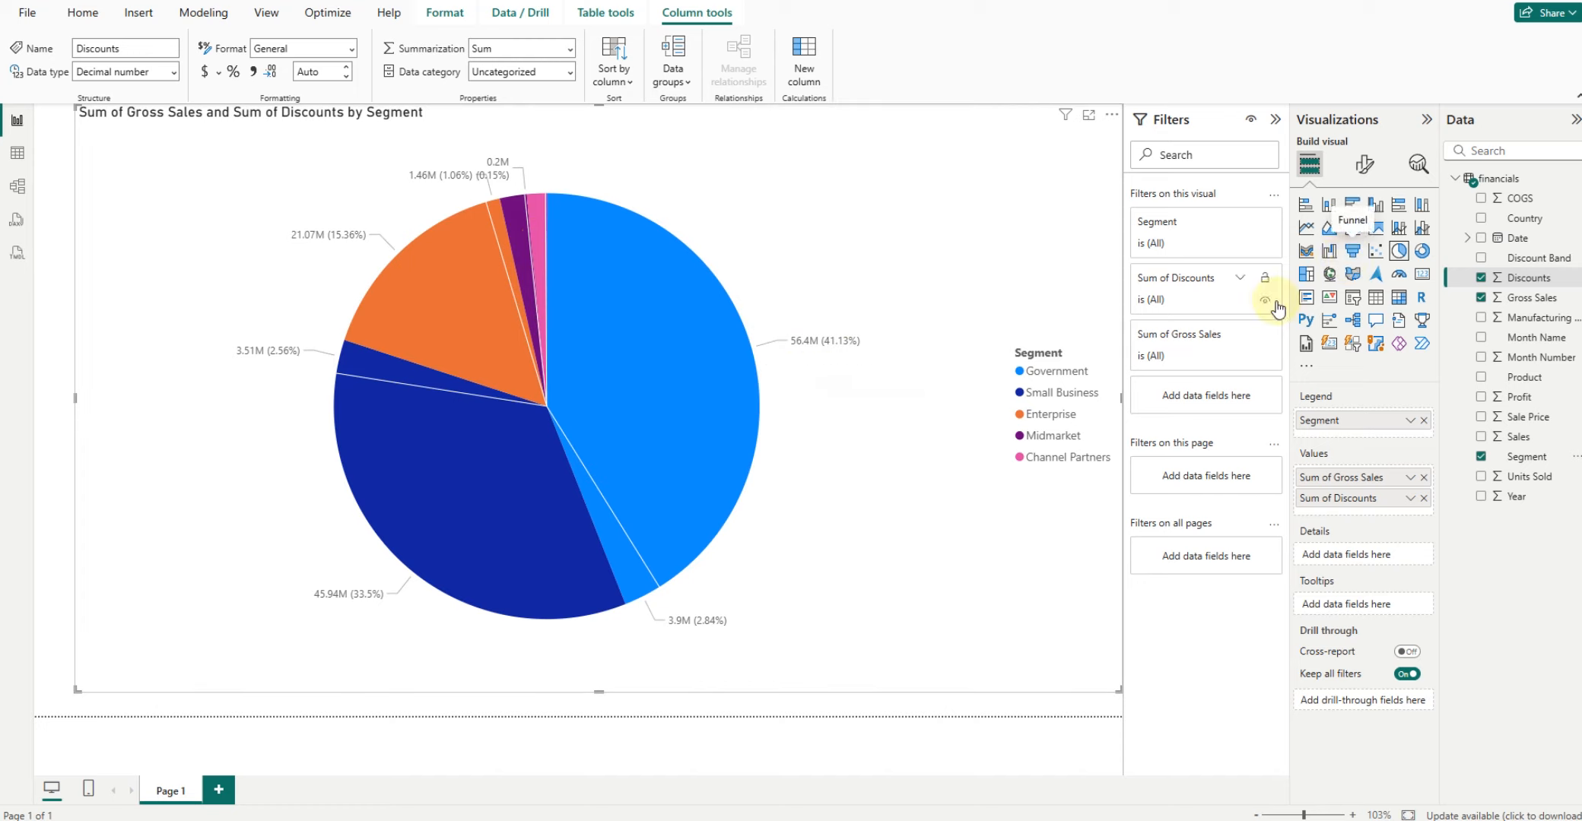
- Replace Segment with Discount Band as the pie chart's legend, briefly trying Year as an additional value
left_click(1481, 457)
left_click(1478, 502)
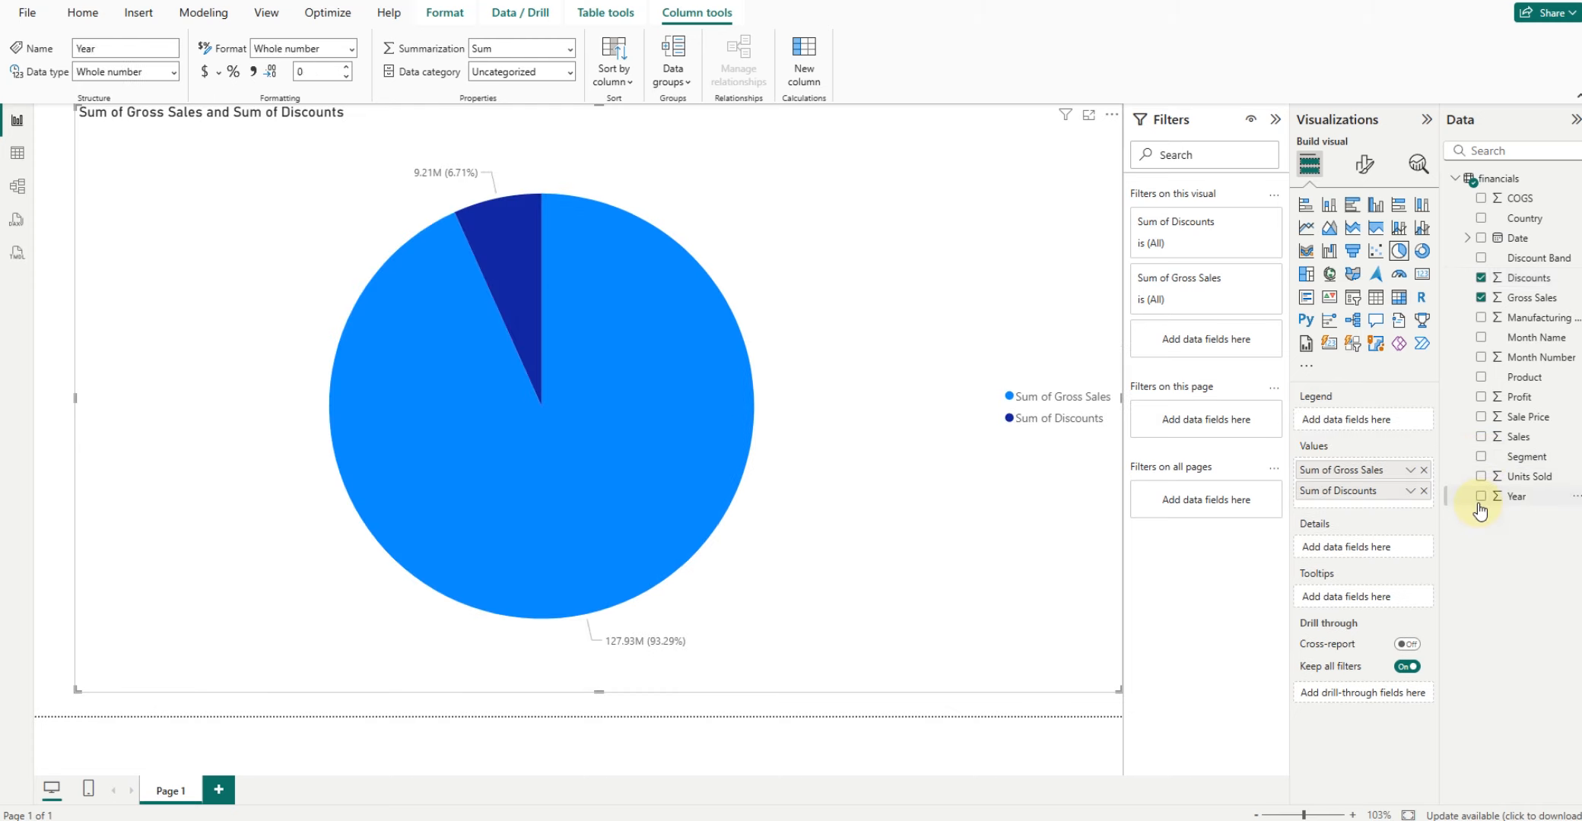
left_click(1481, 498)
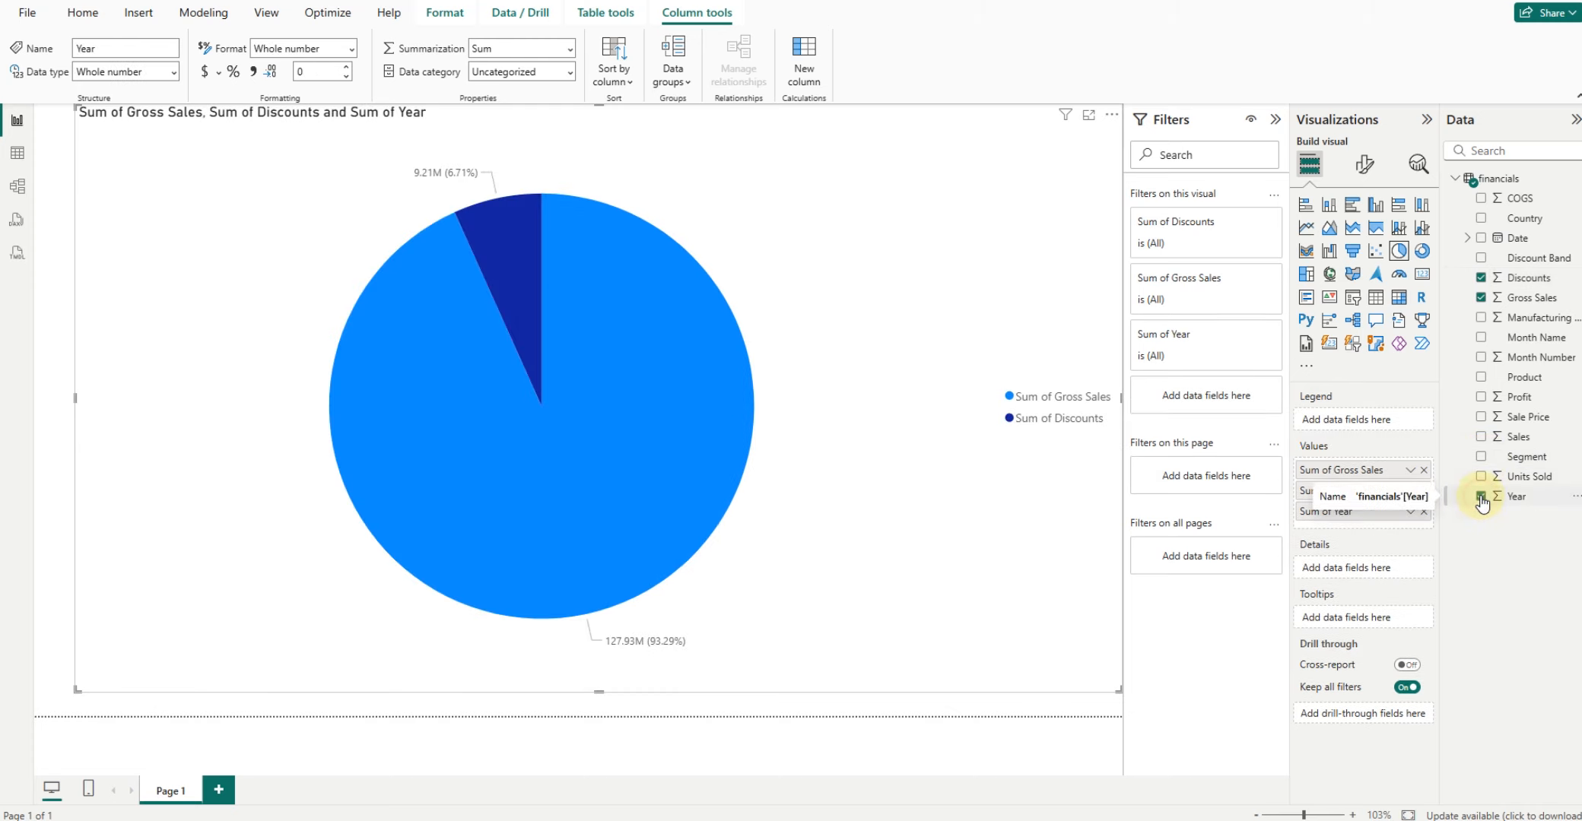
left_click(1481, 498)
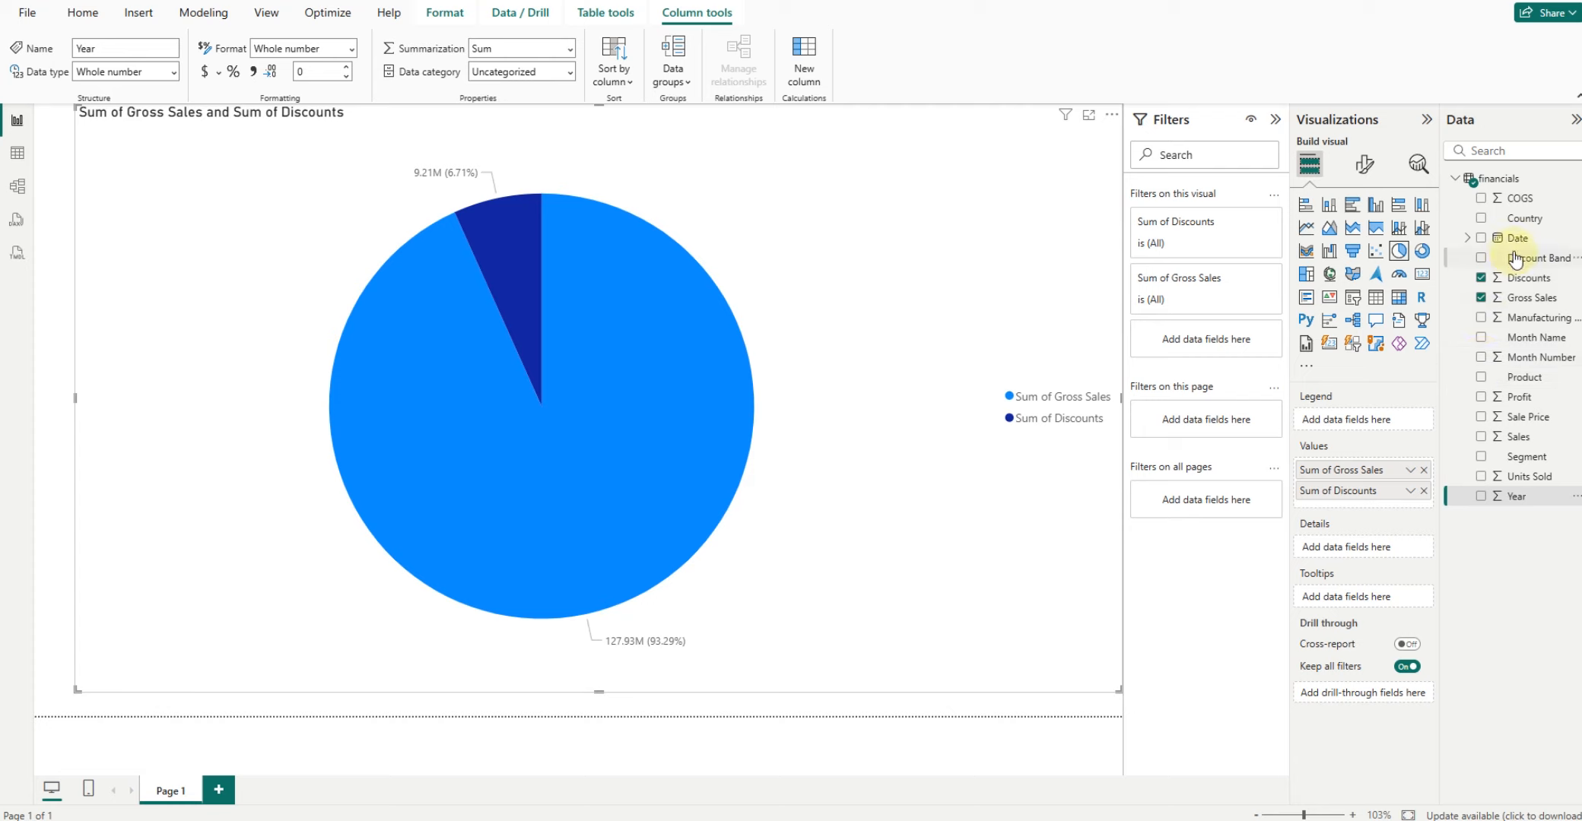
left_click(1481, 260)
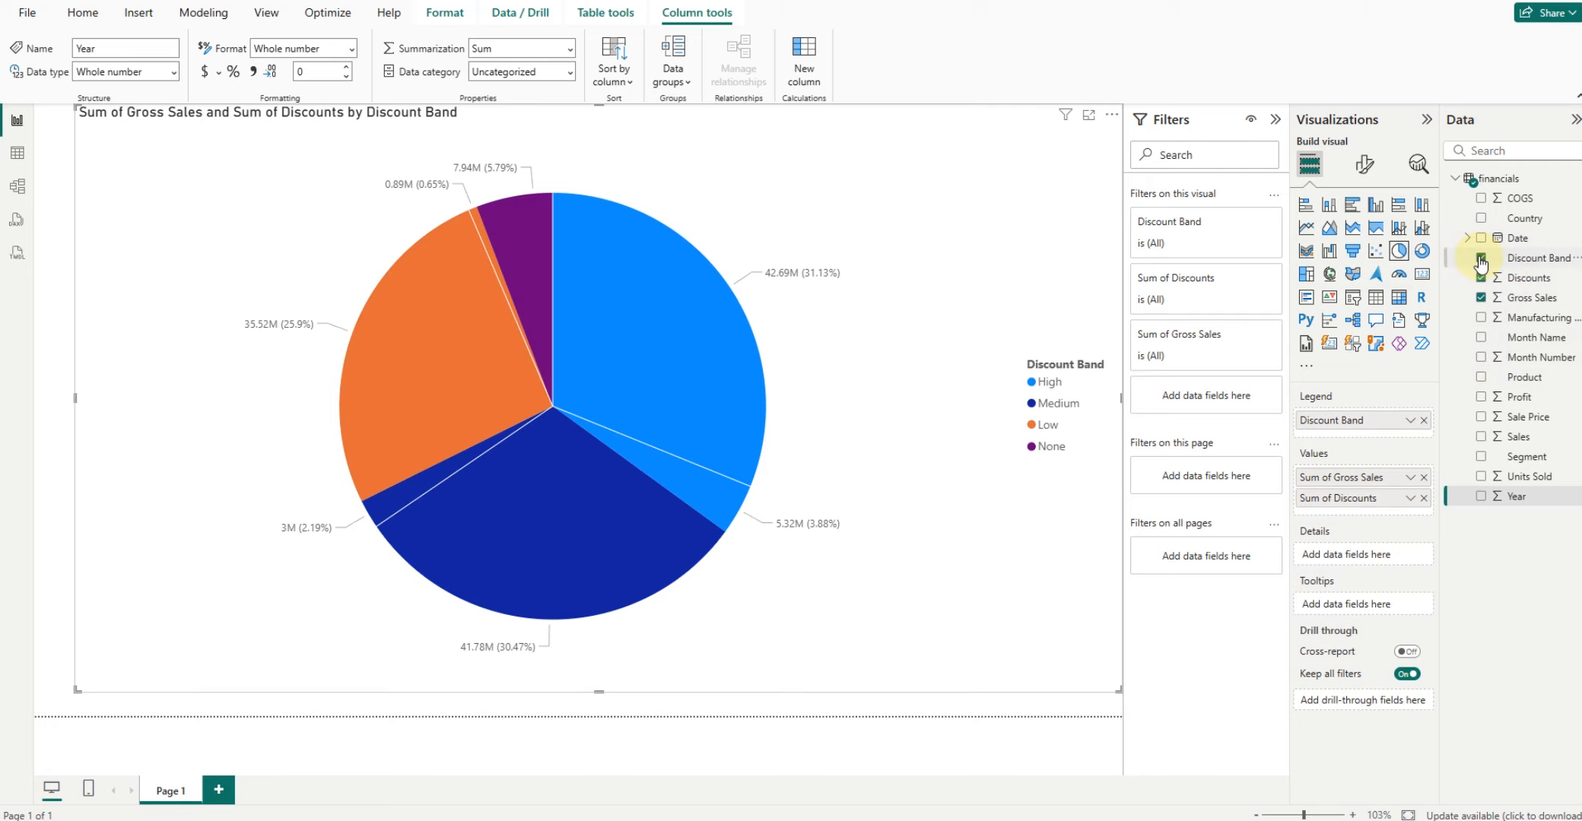
mouse_move(620, 413)
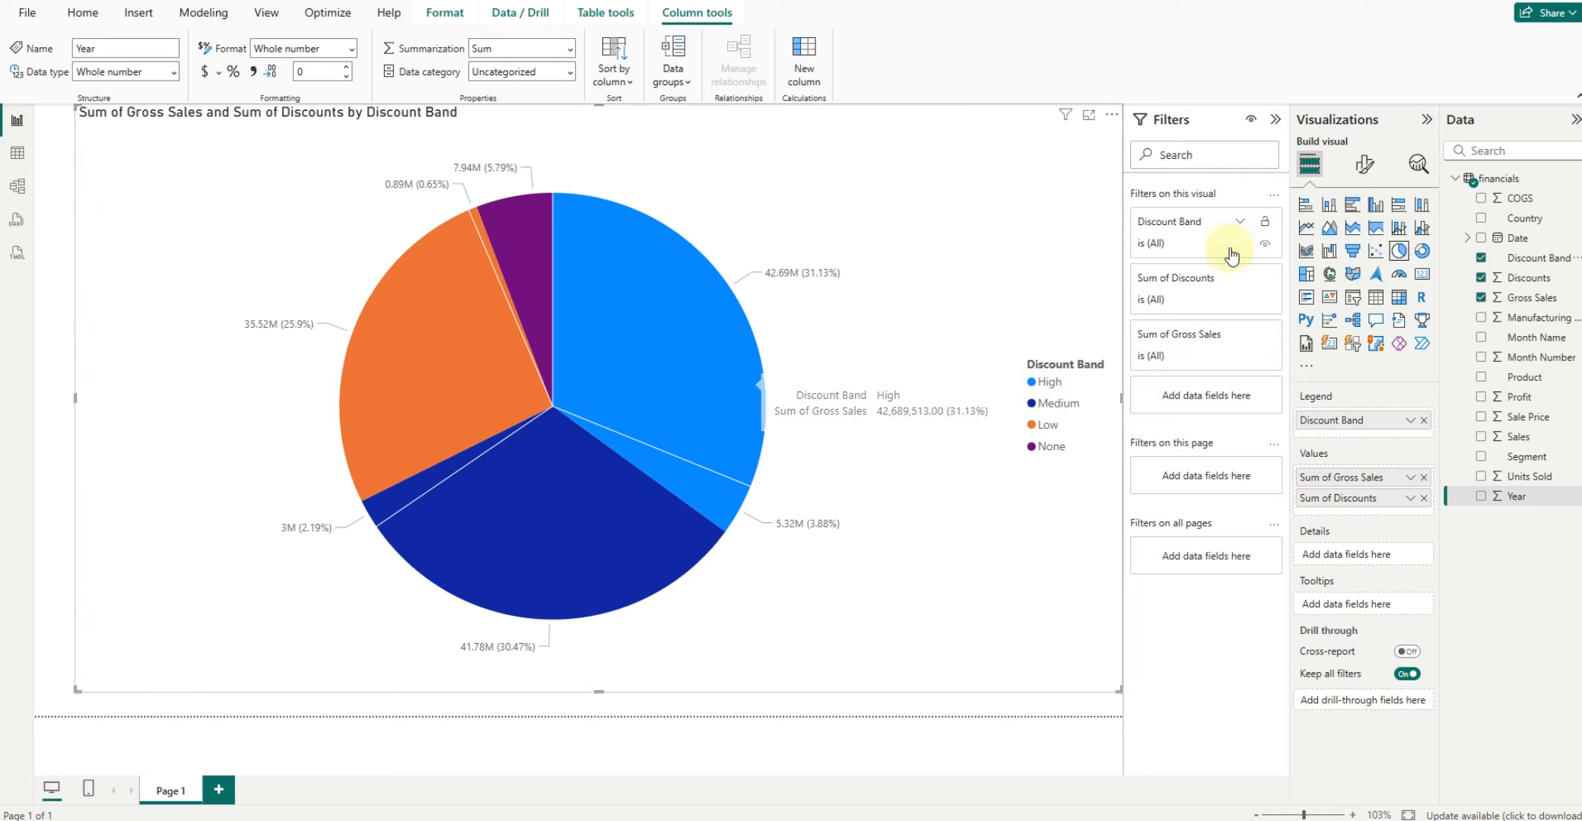
- Change the visual to a donut chart and remove Discounts, keeping Gross Sales by Discount Band
left_click(1421, 256)
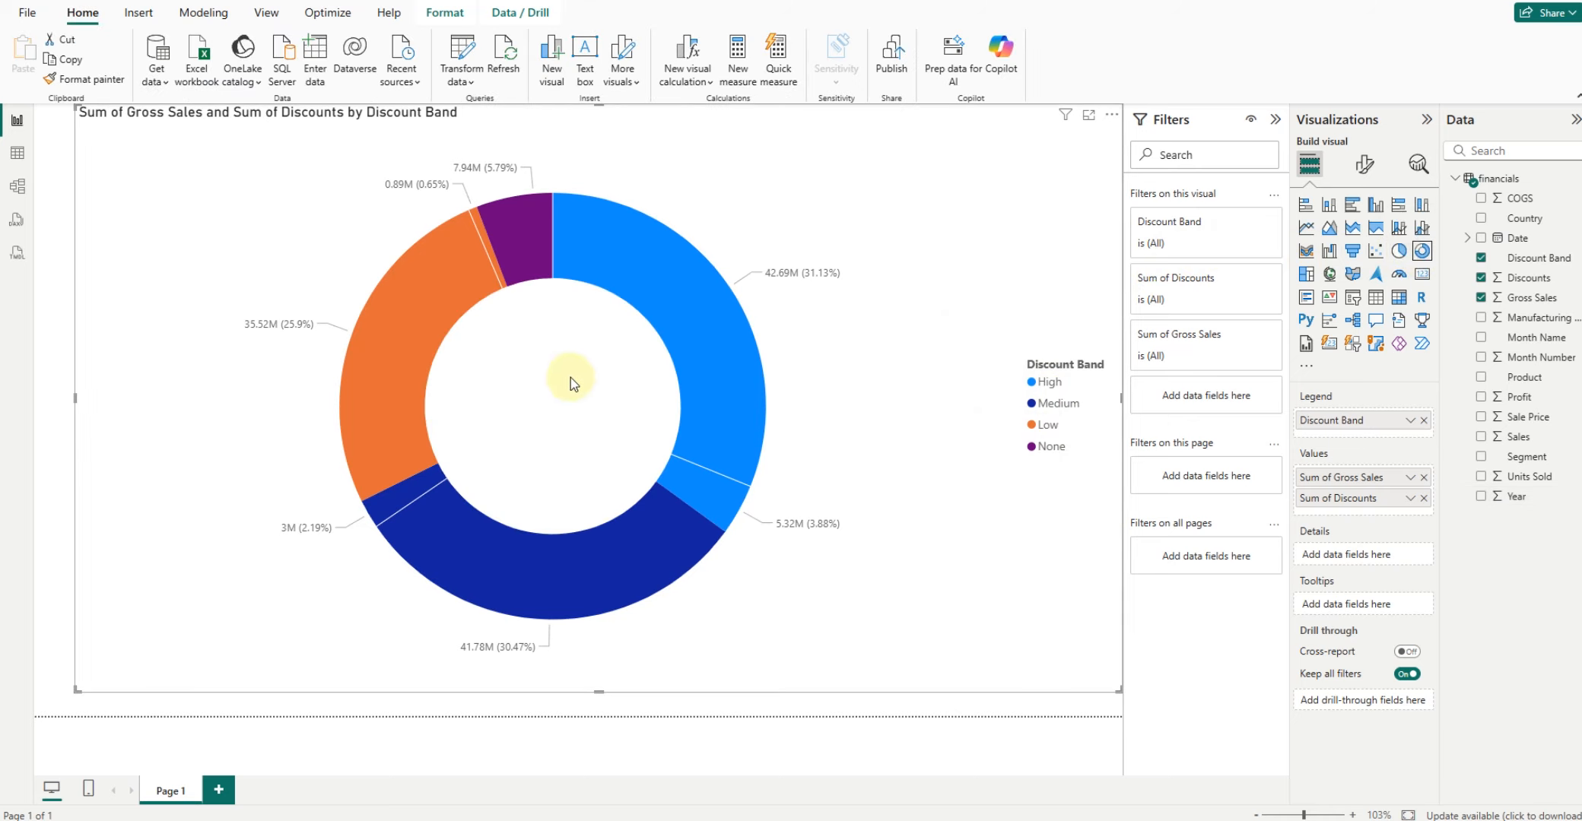
left_click(1483, 285)
left_click(1481, 278)
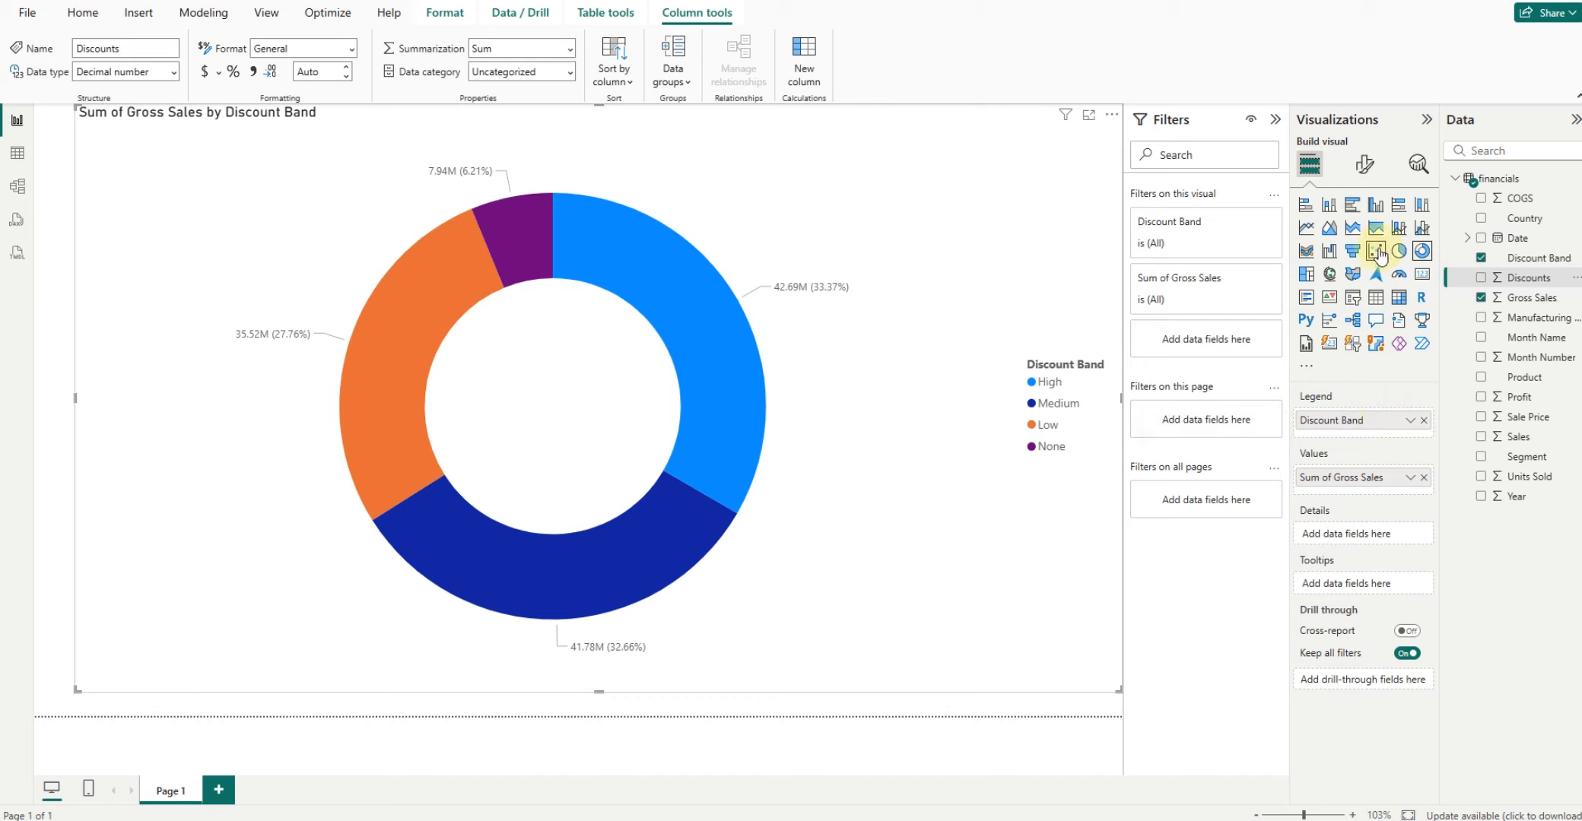
- Change the visual to a treemap and remove Discount Band, briefly trying Segment as the category
left_click(1305, 277)
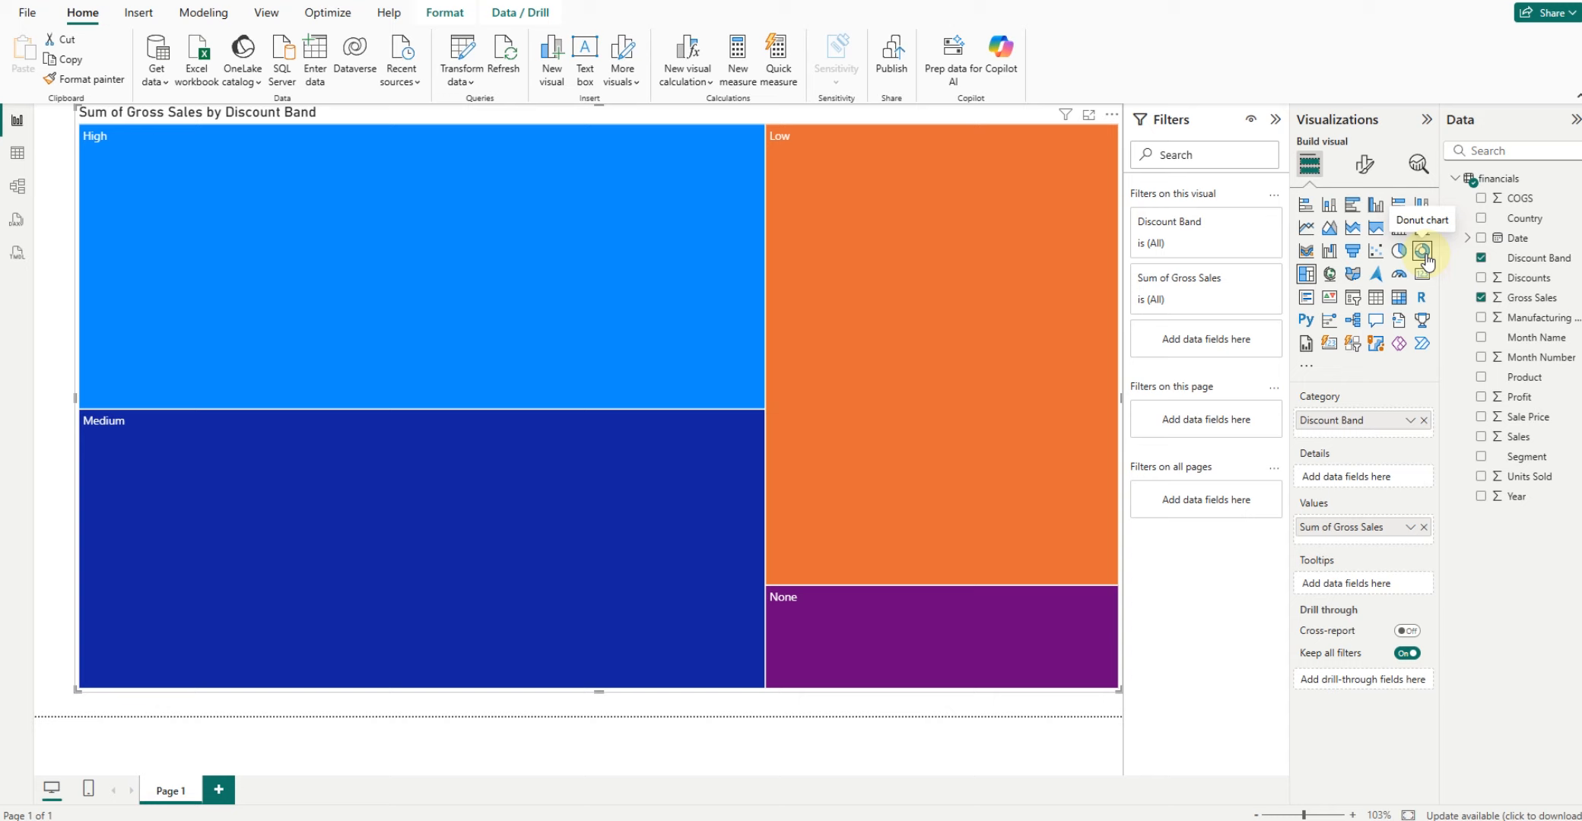
left_click(1483, 266)
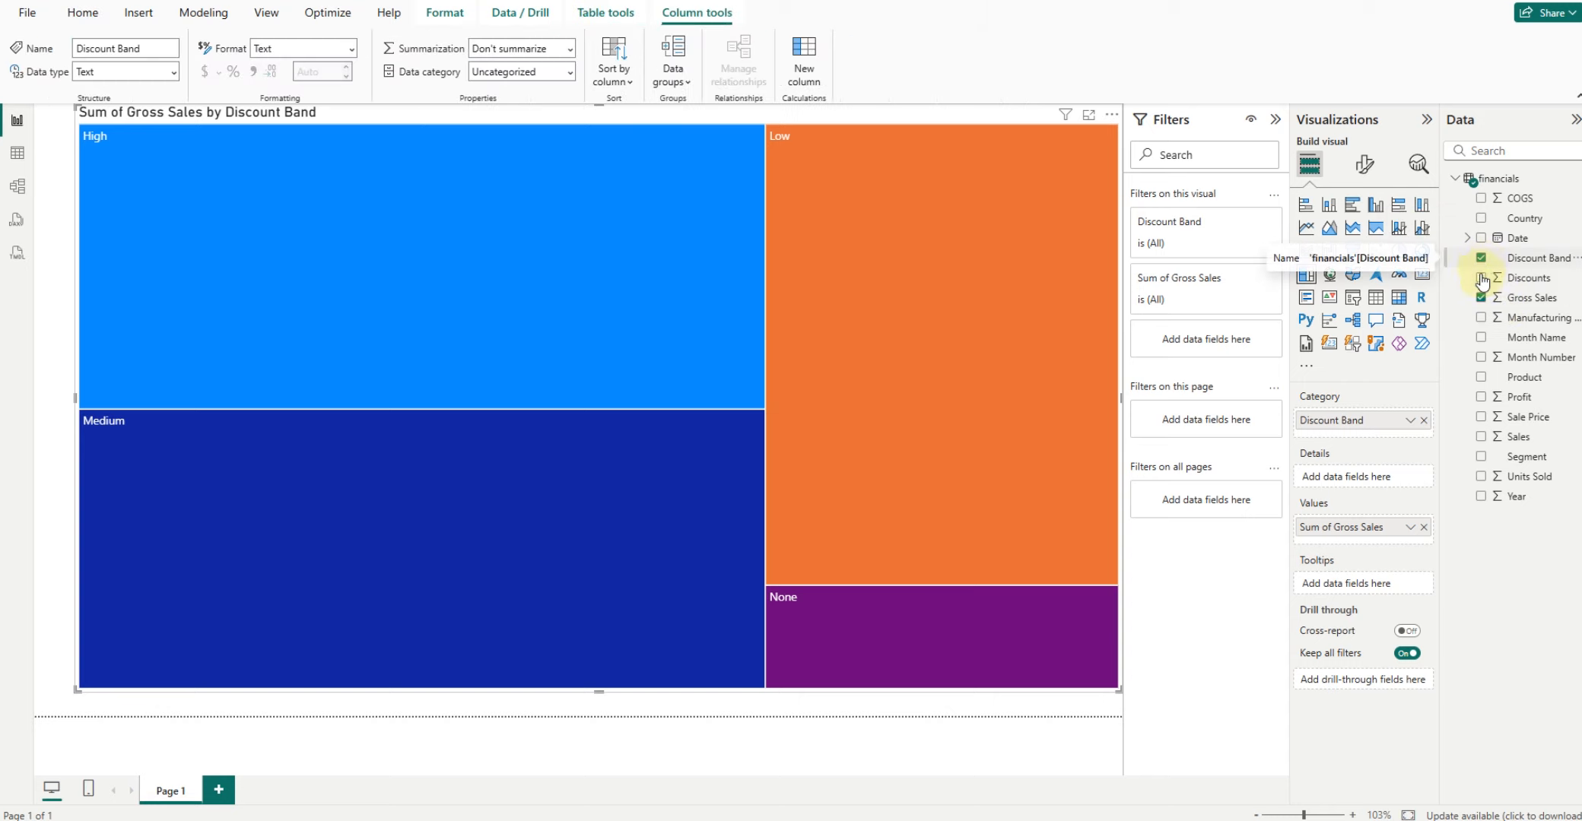
left_click(1481, 260)
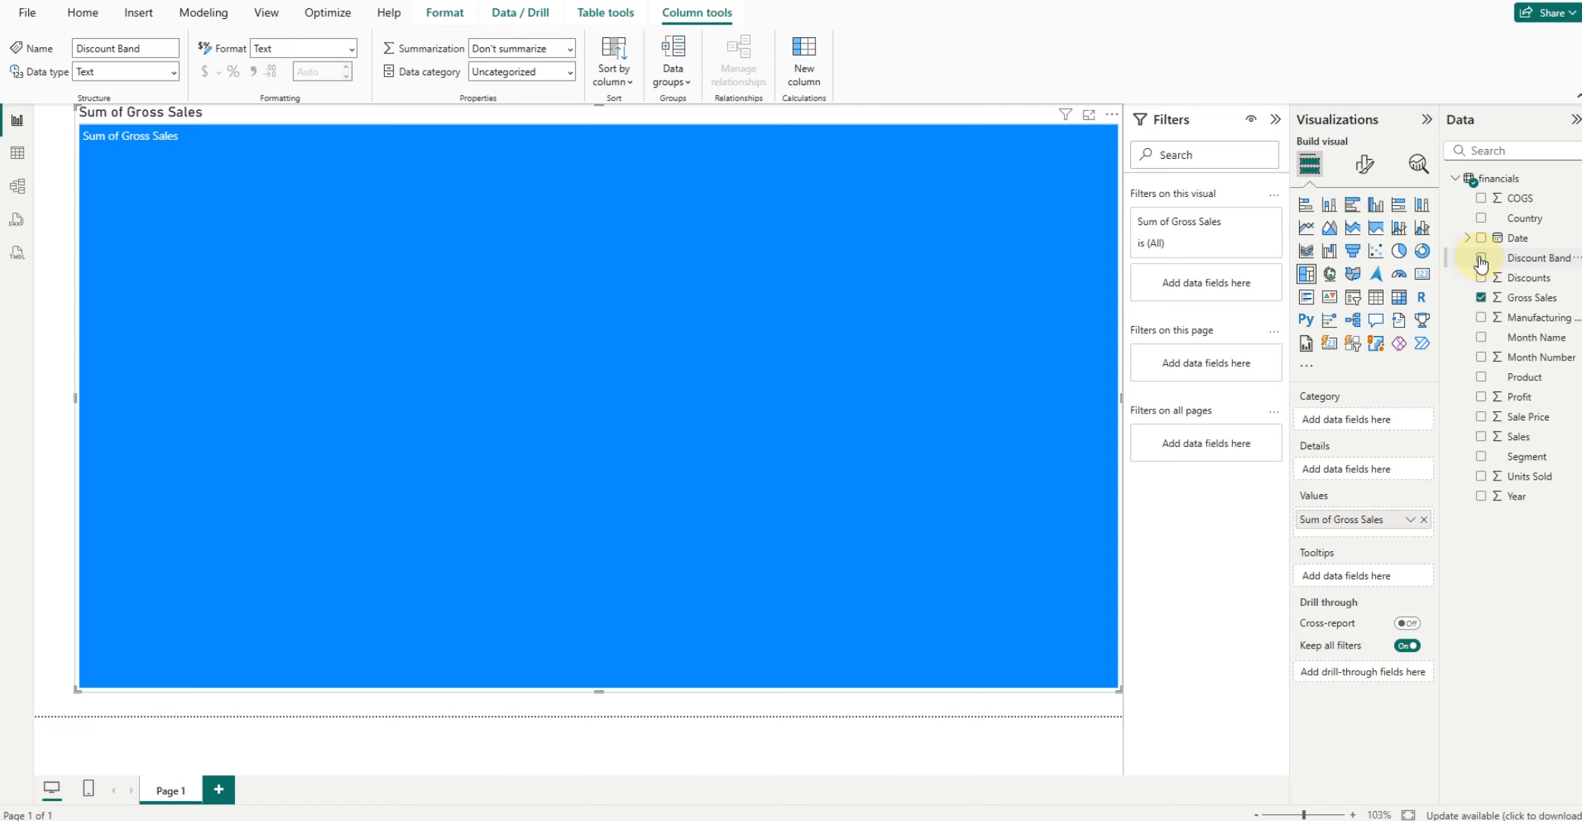
left_click(1480, 458)
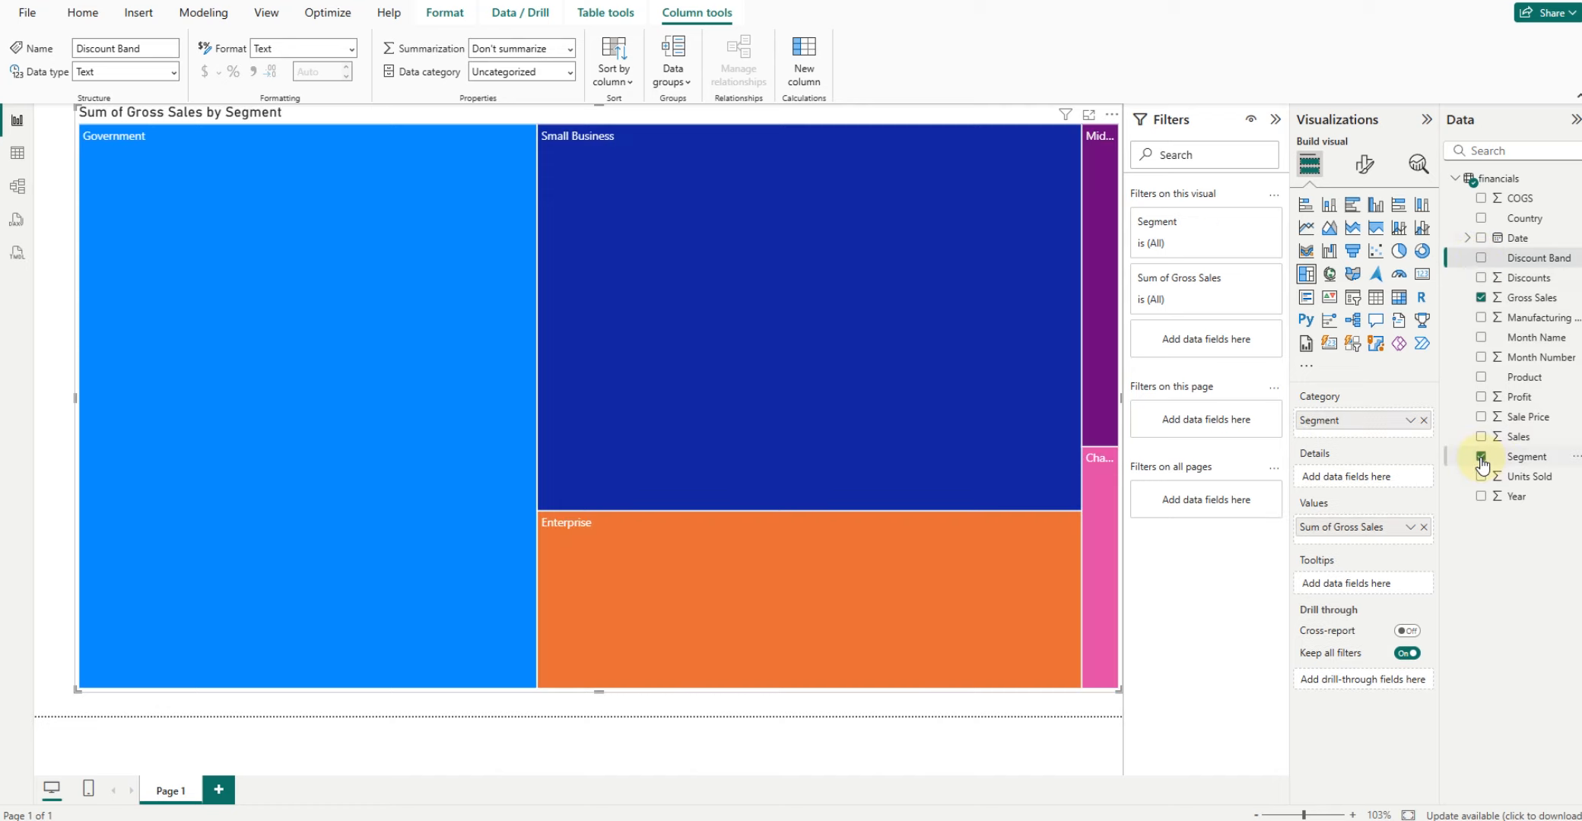
left_click(1481, 458)
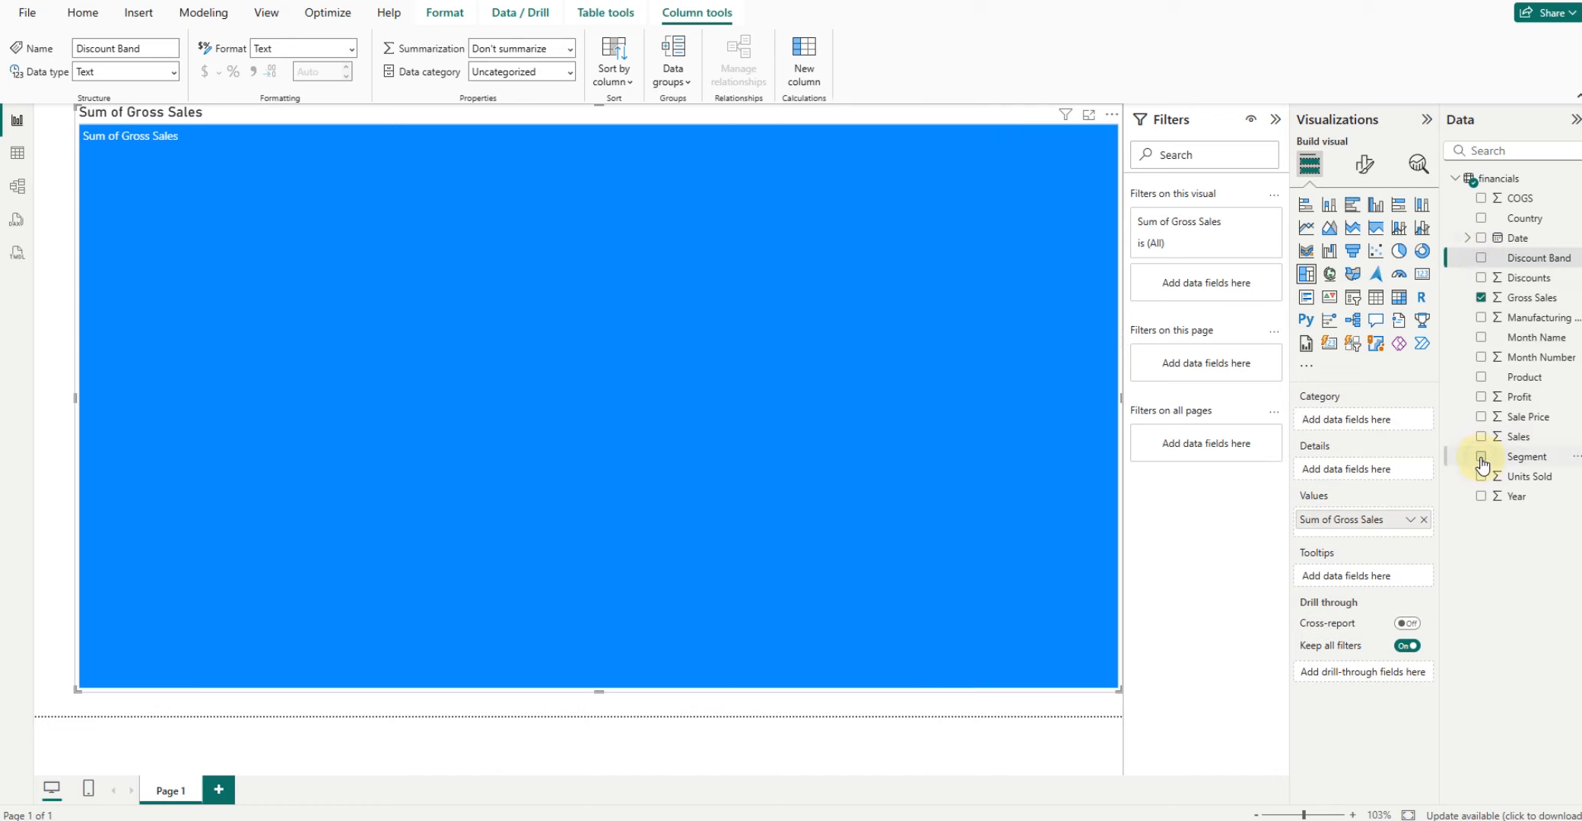
- Try Product, Month Name and Discount Band in turn as the treemap's category, settling on Country
left_click(1483, 382)
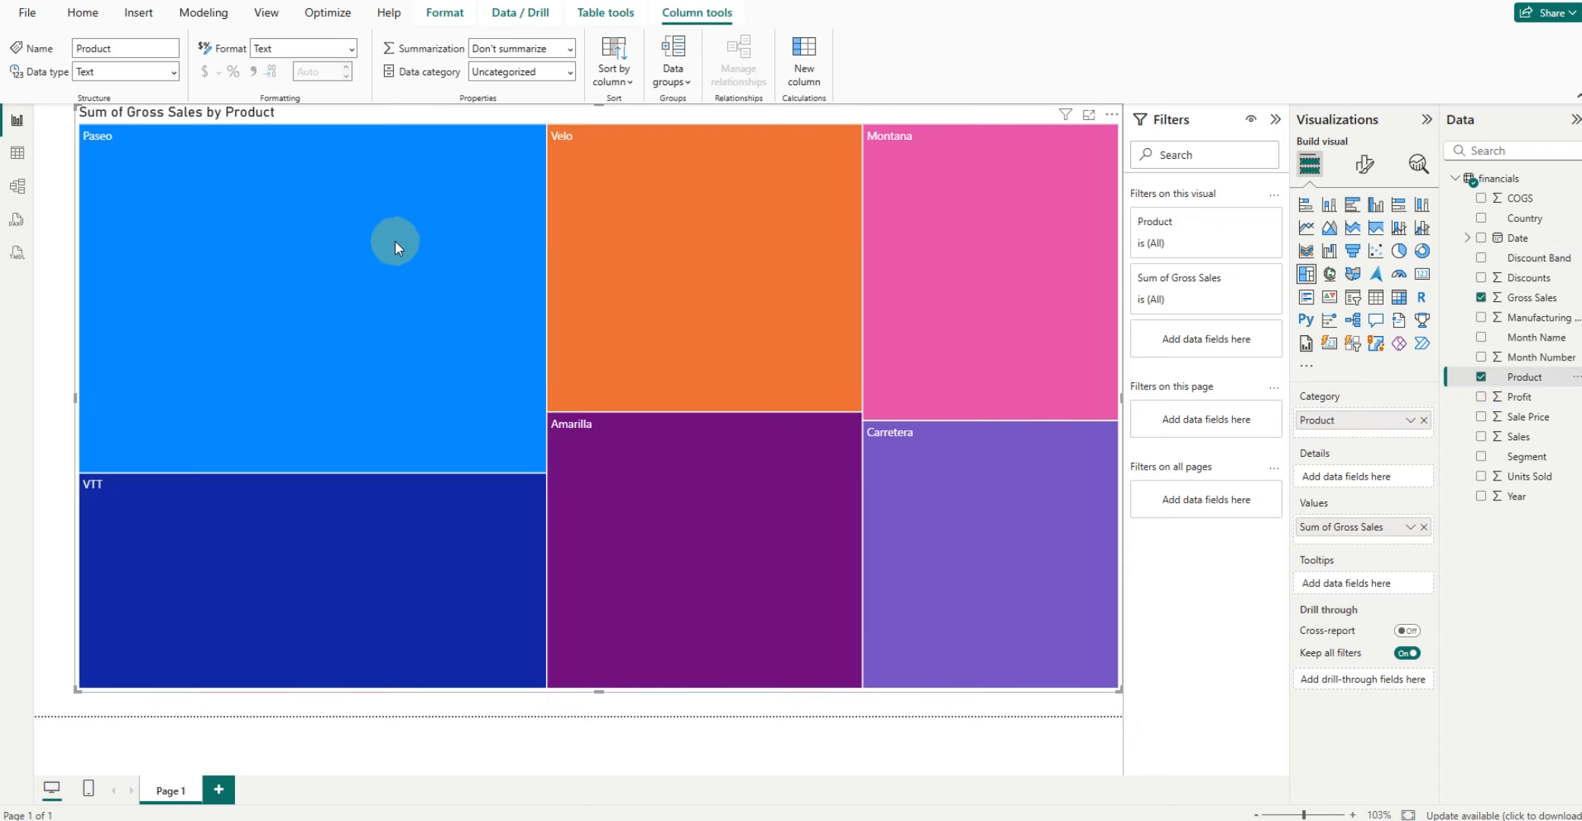
left_click(1482, 376)
left_click(1480, 338)
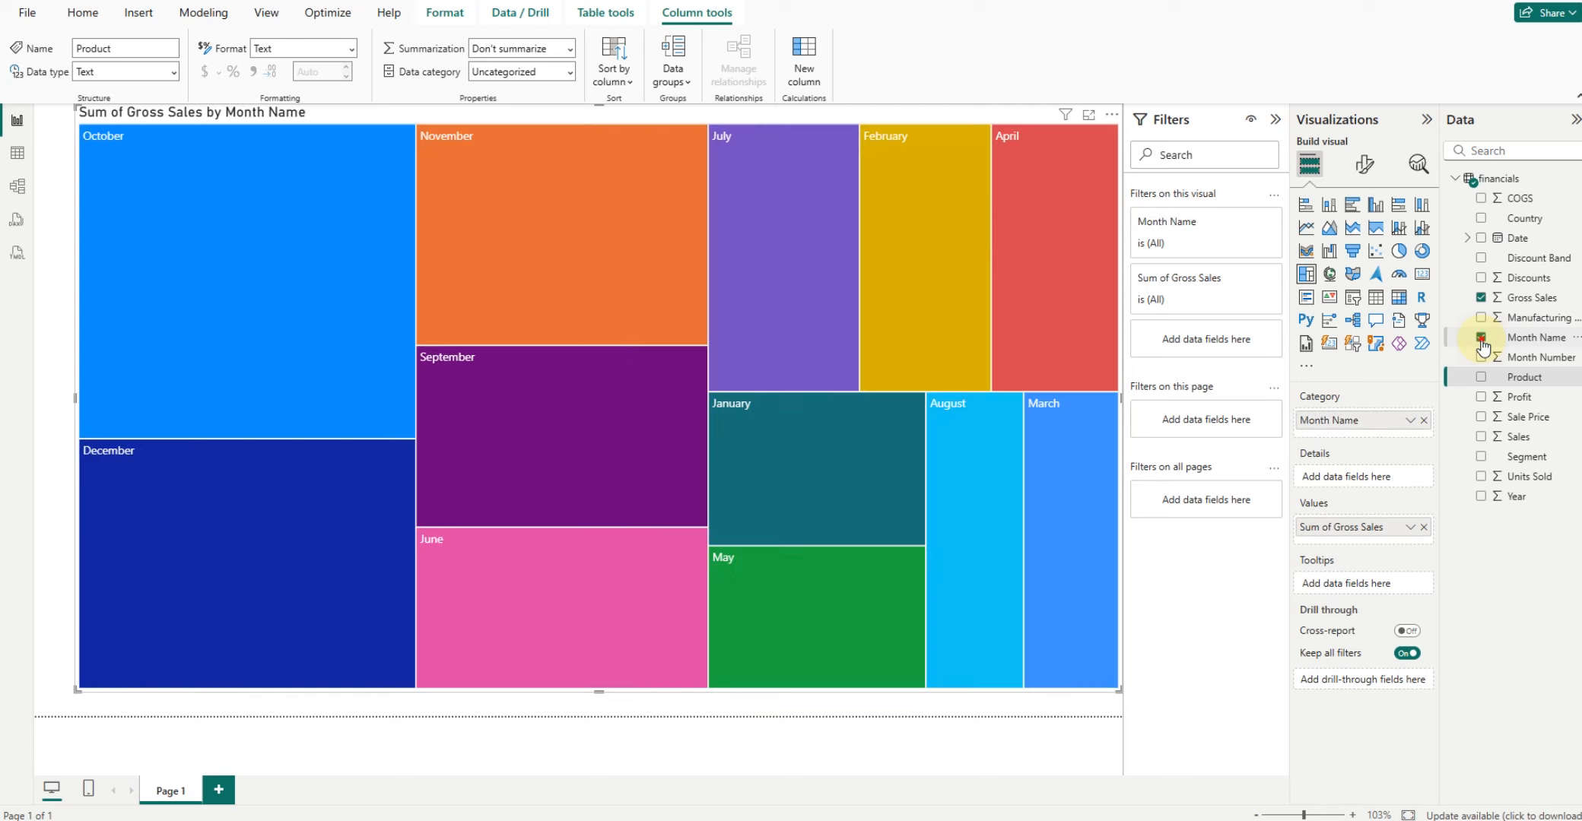
left_click(1480, 338)
left_click(1481, 258)
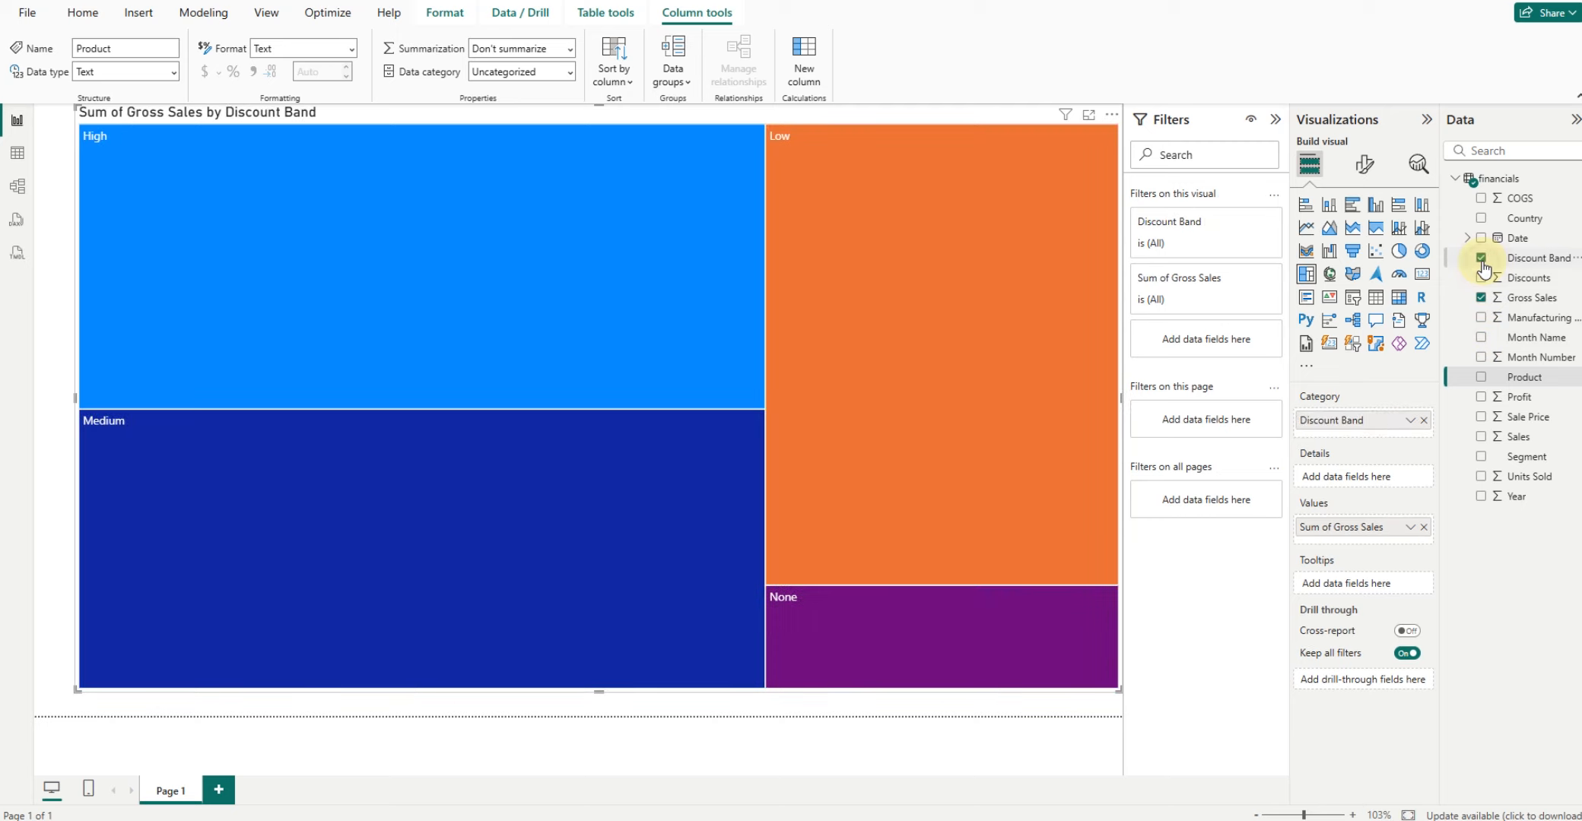
left_click(1480, 259)
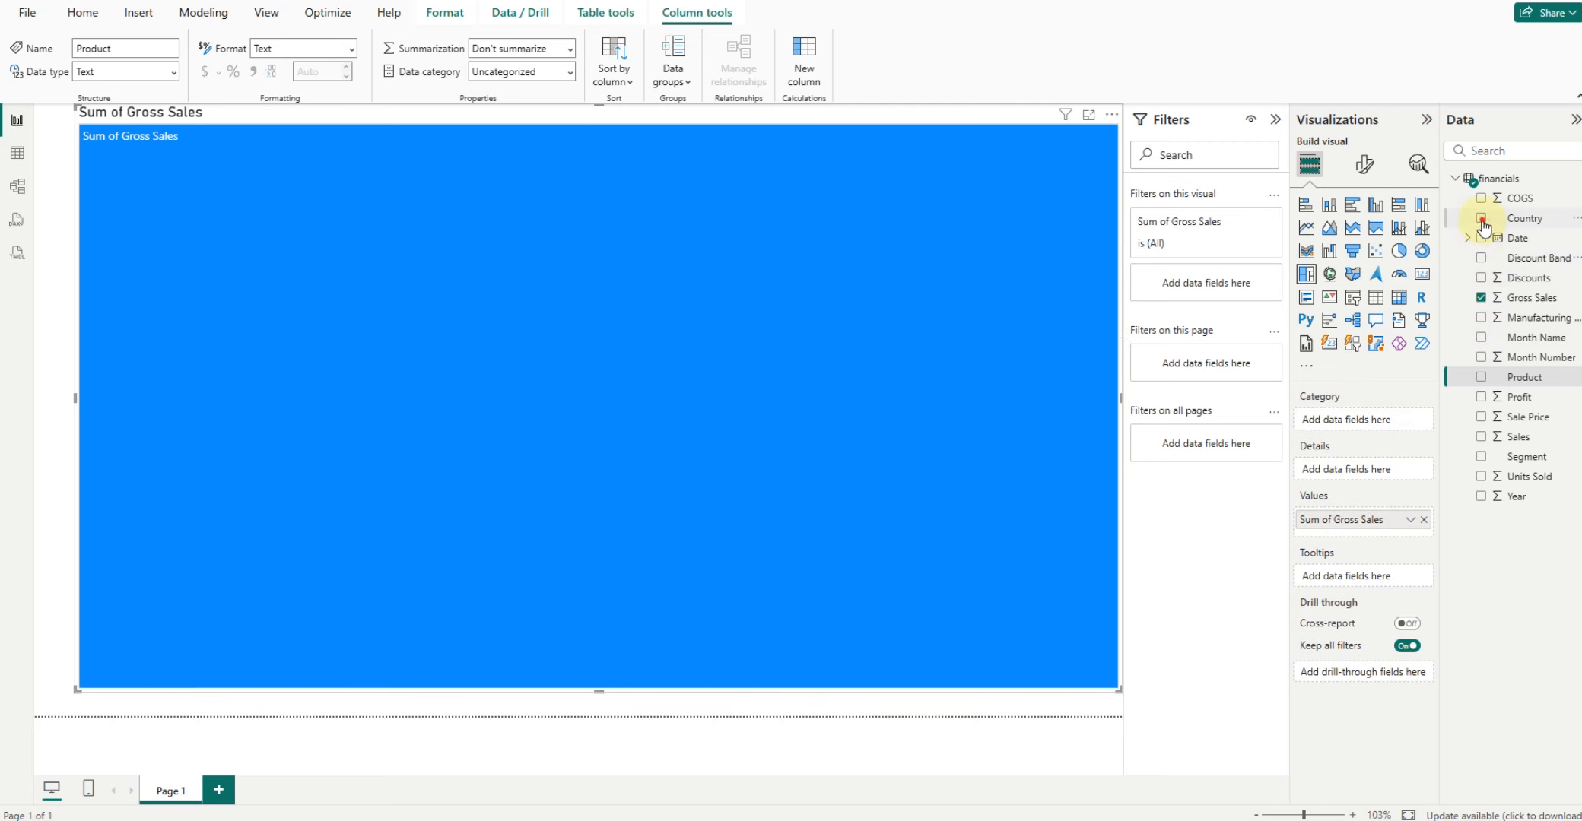
left_click(1480, 218)
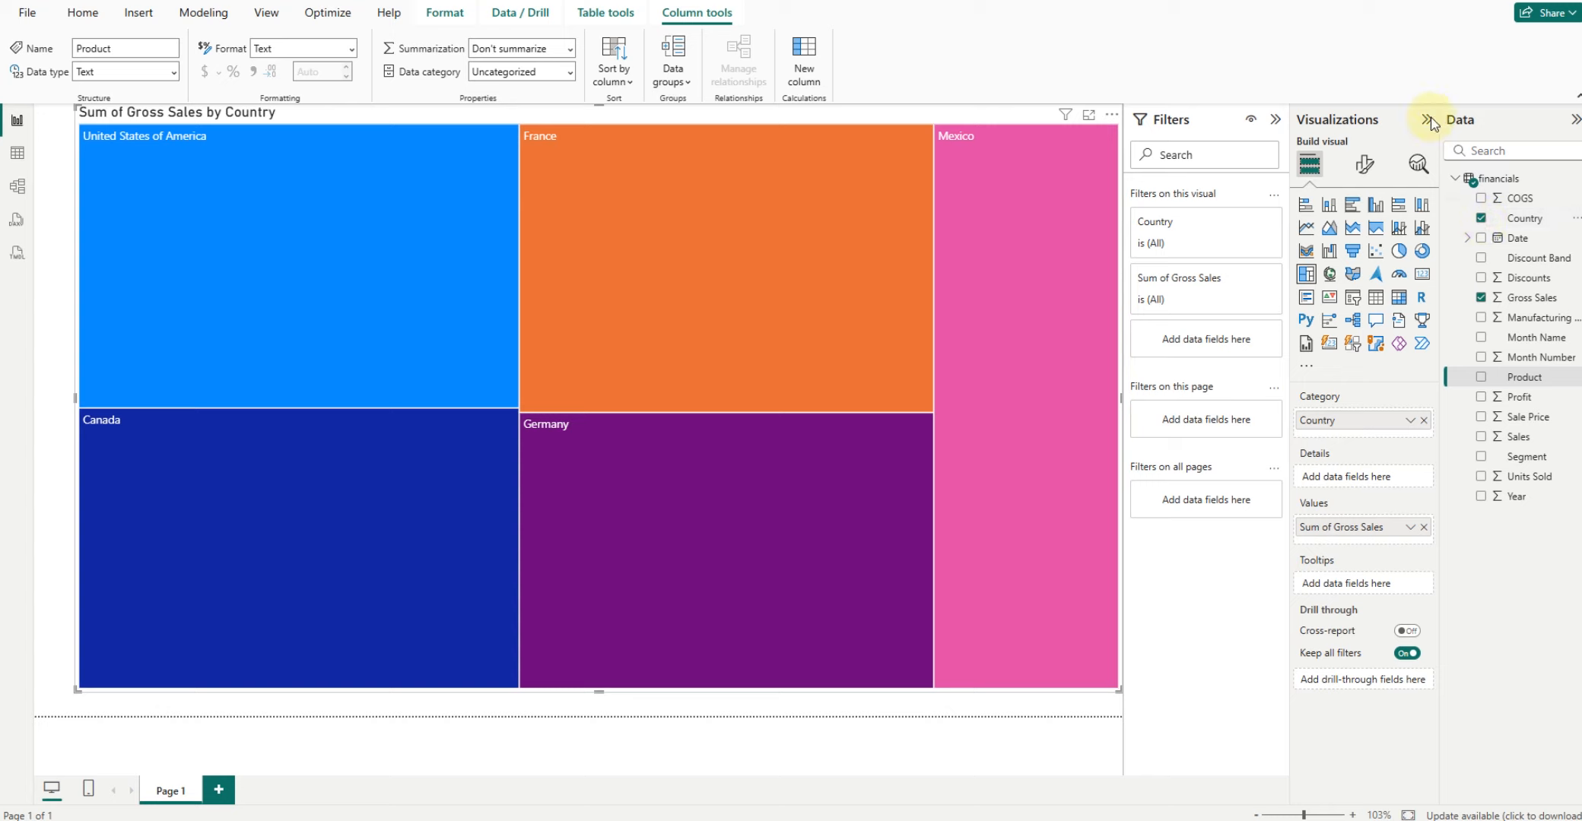
- Change the visual to a map of Gross Sales by Country and check its bubble formatting, briefly toggling the category labels
left_click(1330, 276)
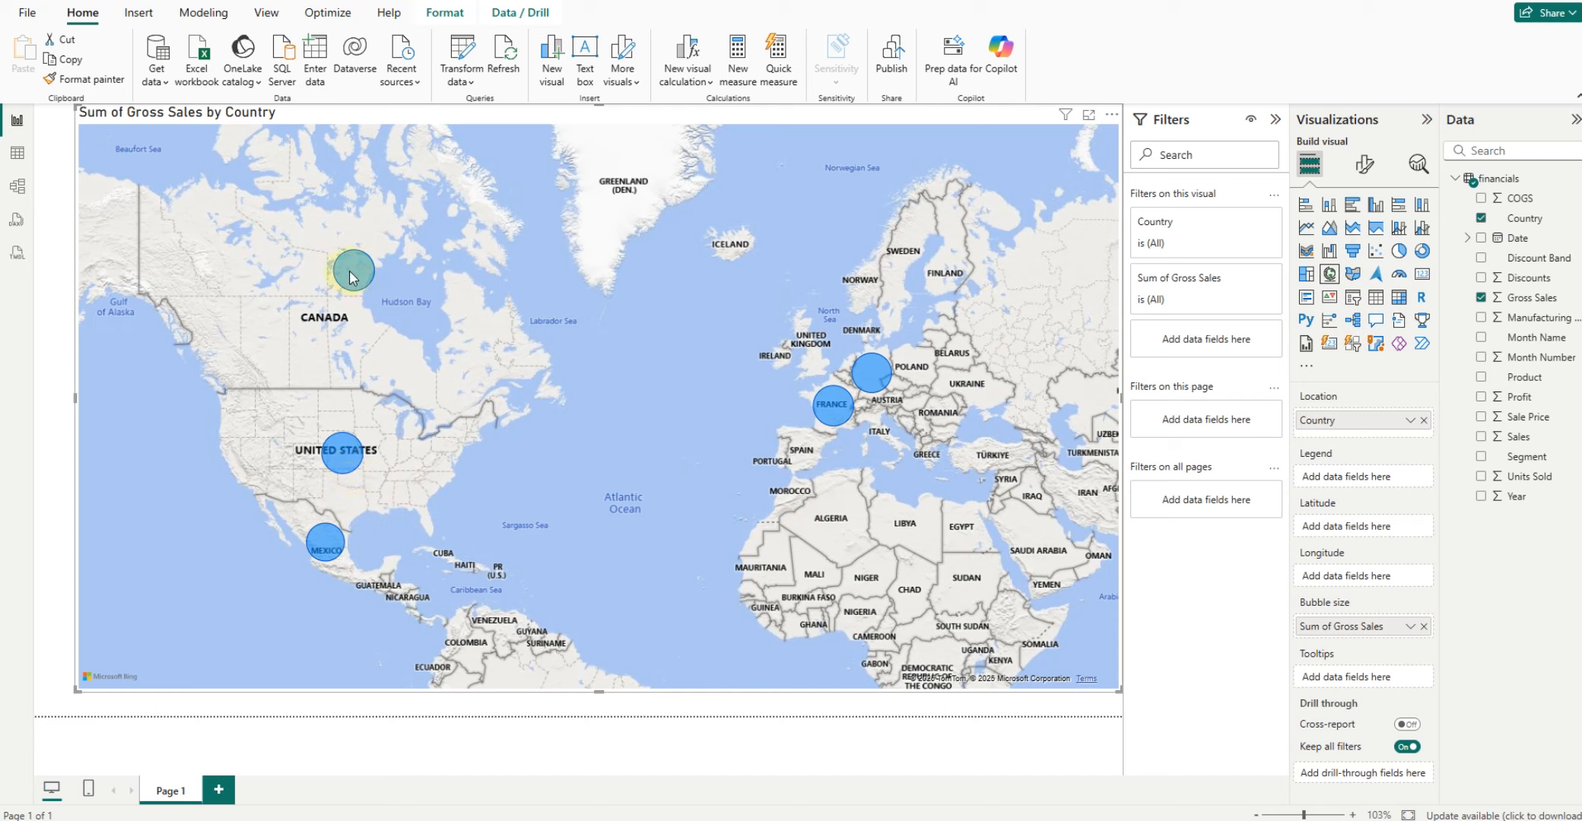
mouse_move(330, 541)
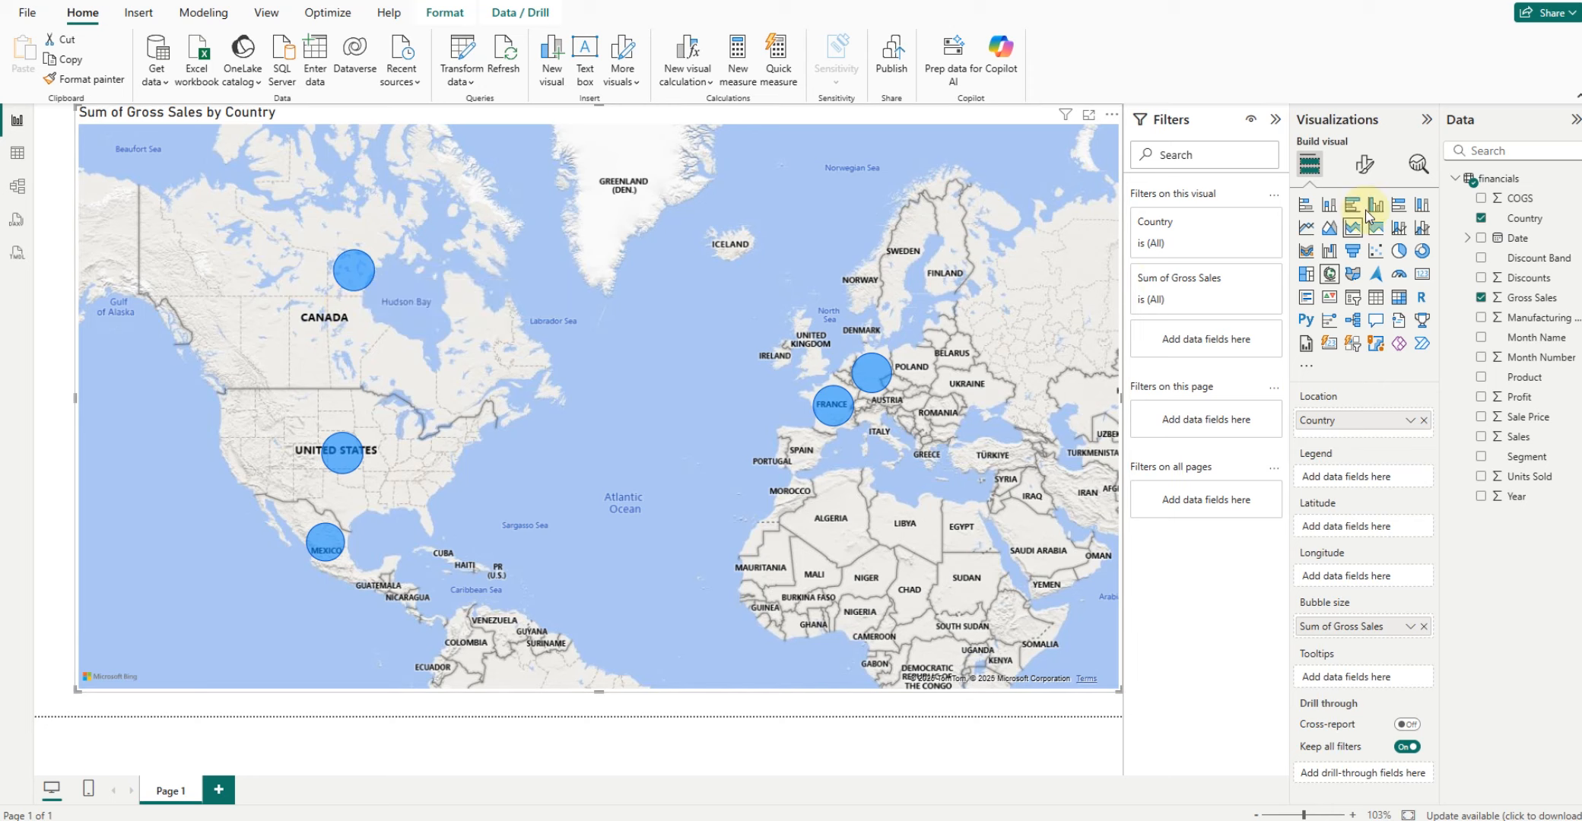
left_click(1363, 164)
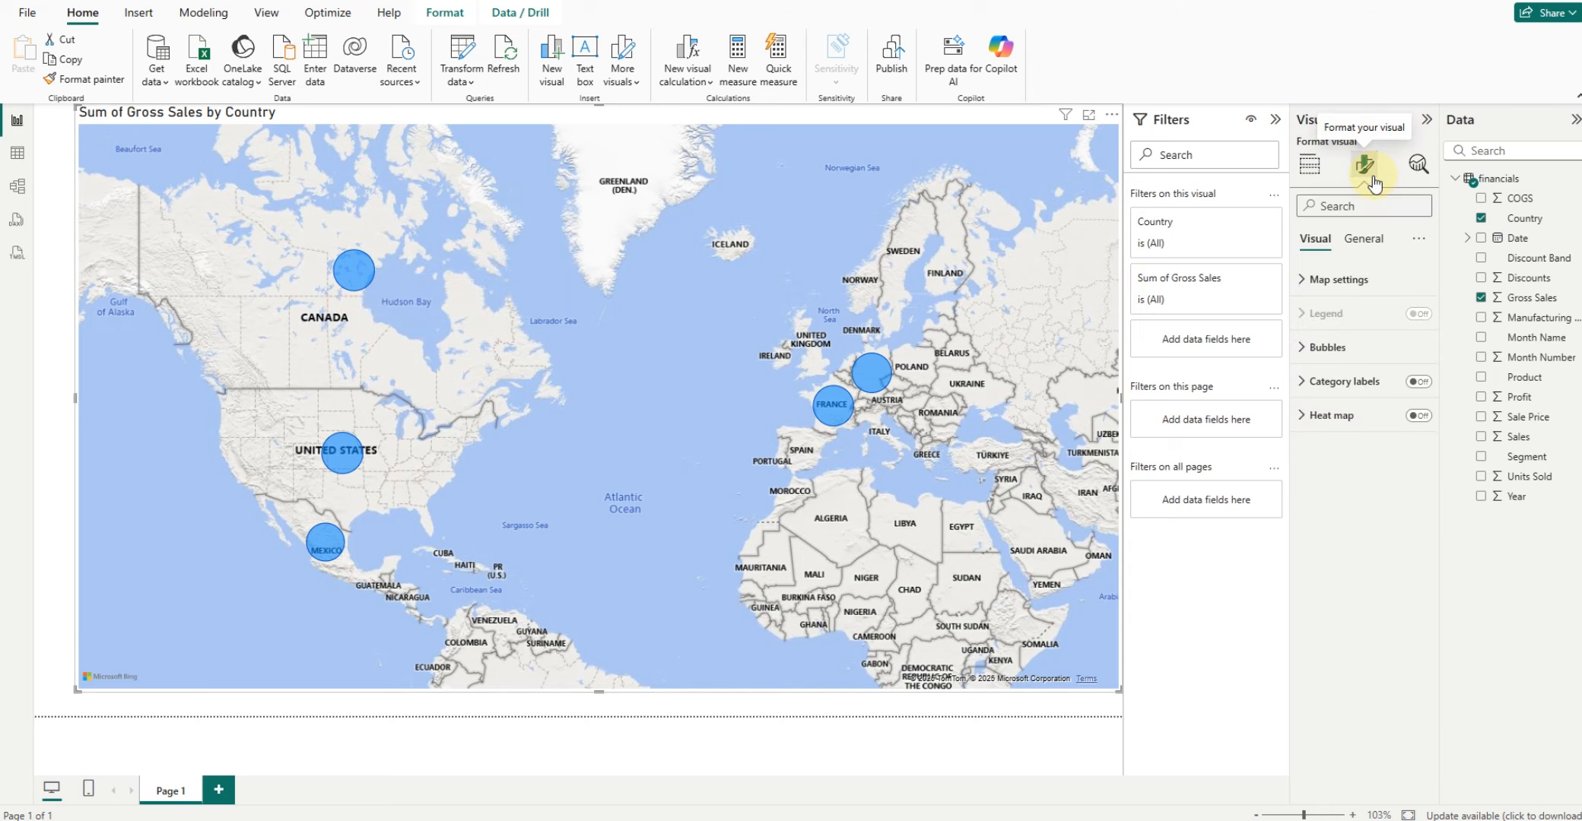
left_click(1327, 348)
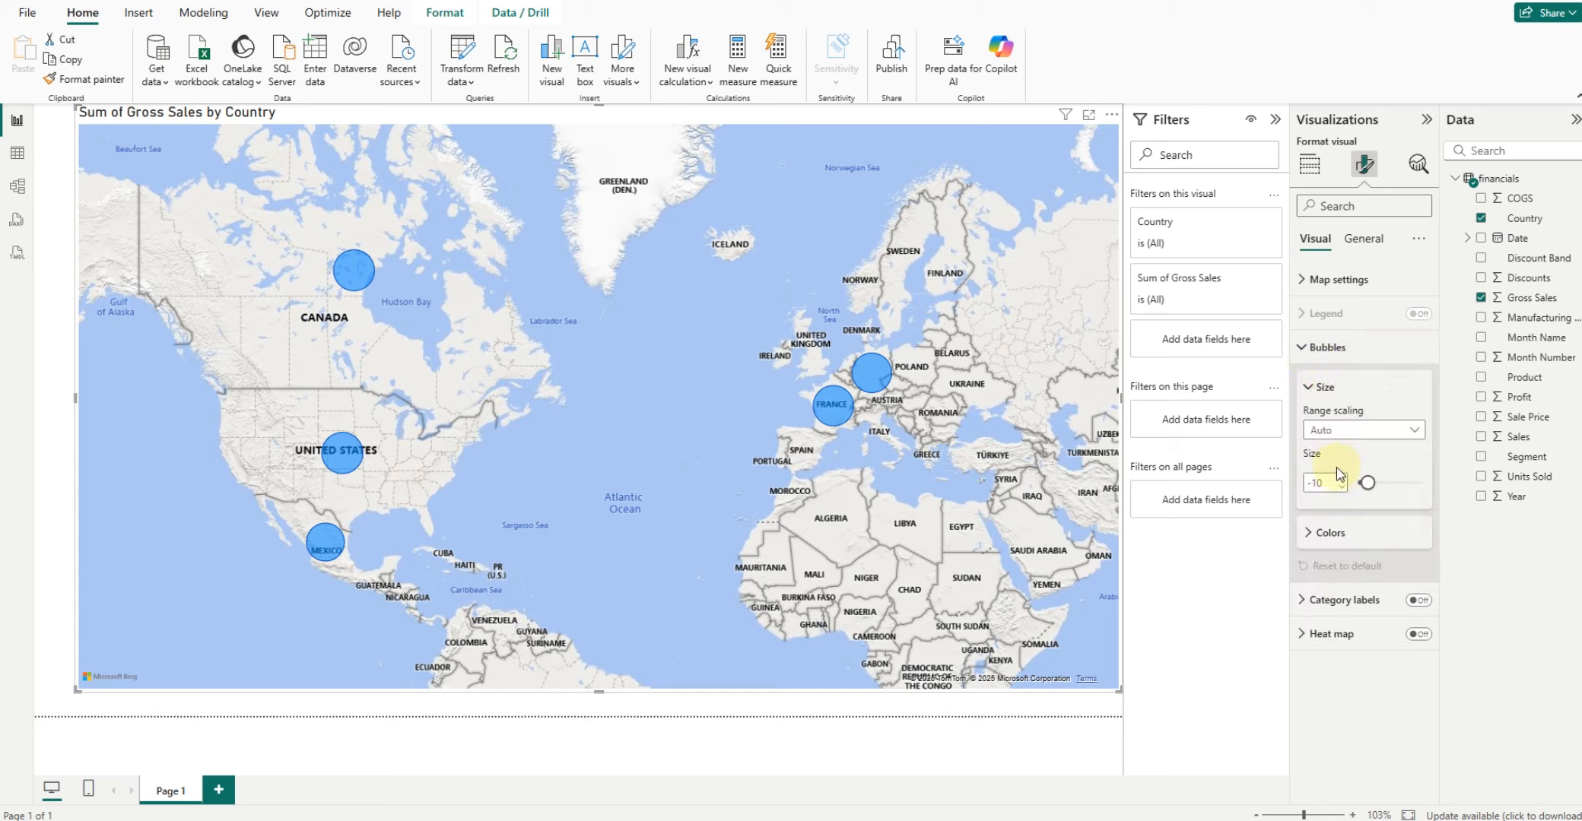
left_click(1418, 602)
left_click(1419, 601)
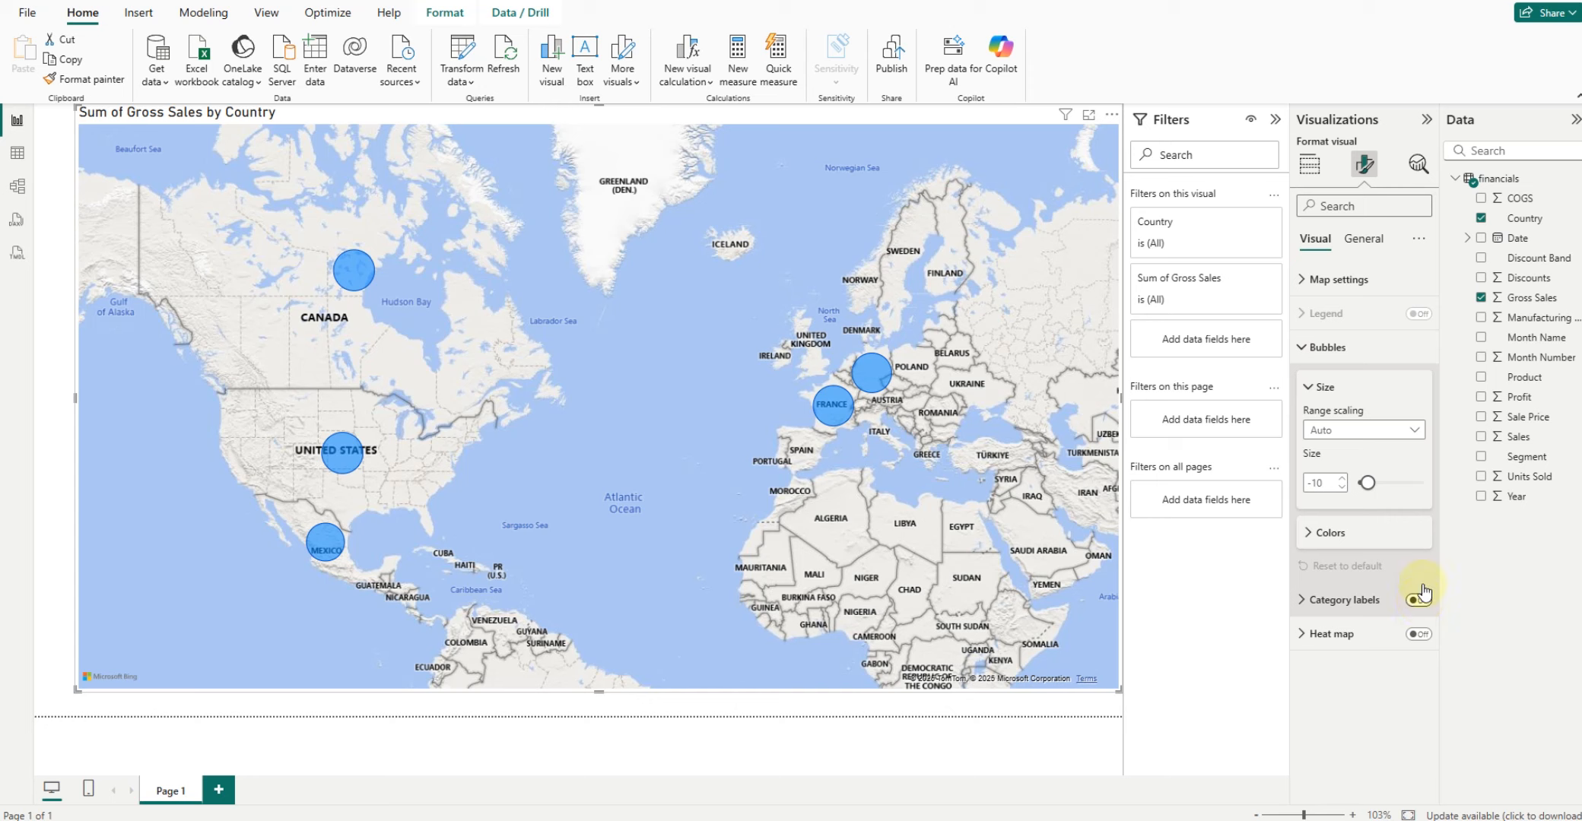
left_click(1418, 163)
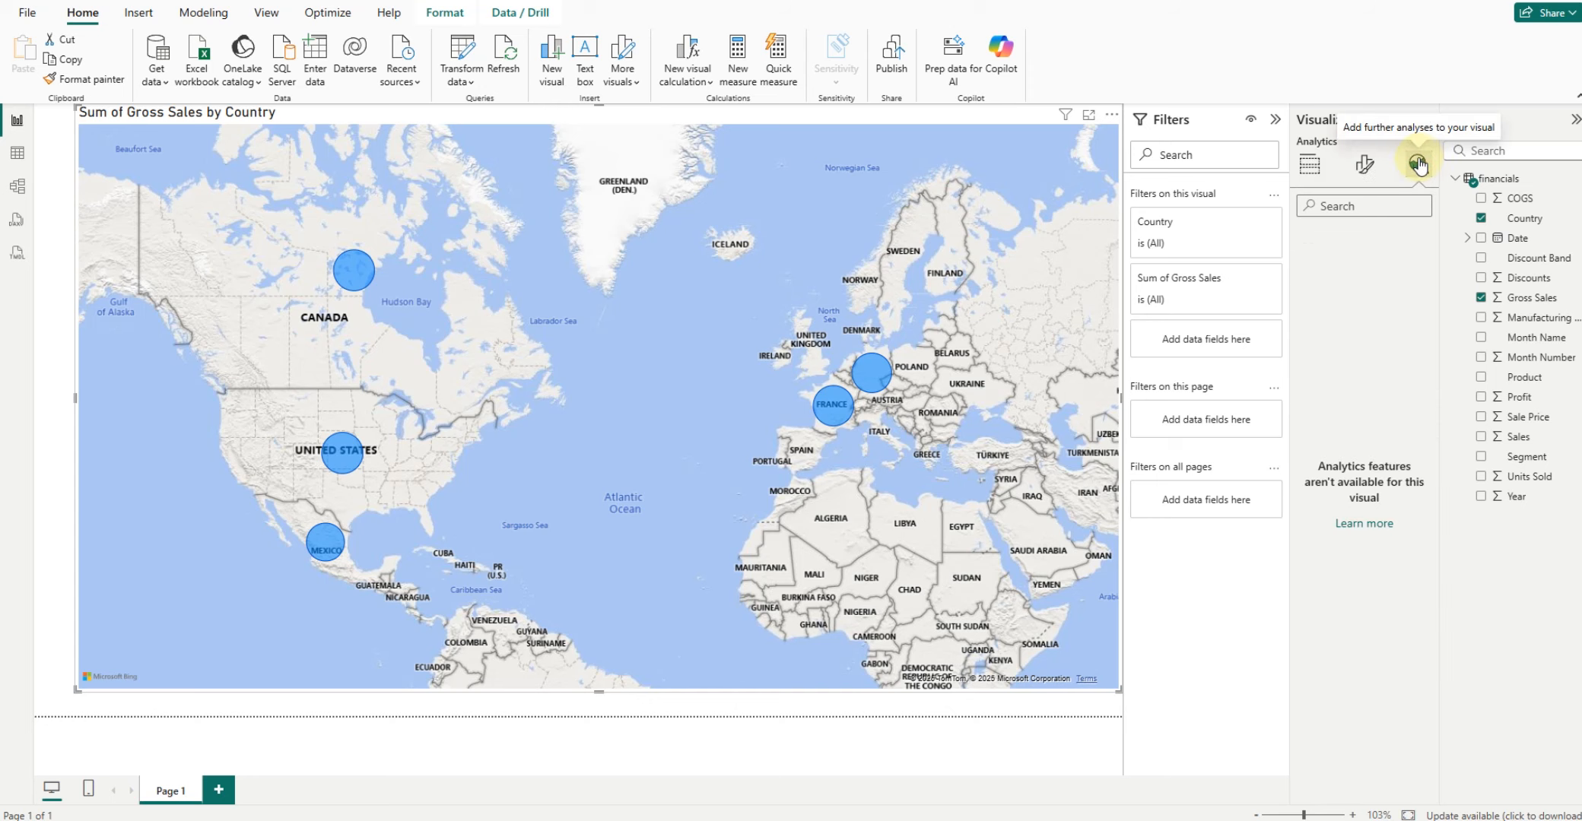
left_click(1310, 162)
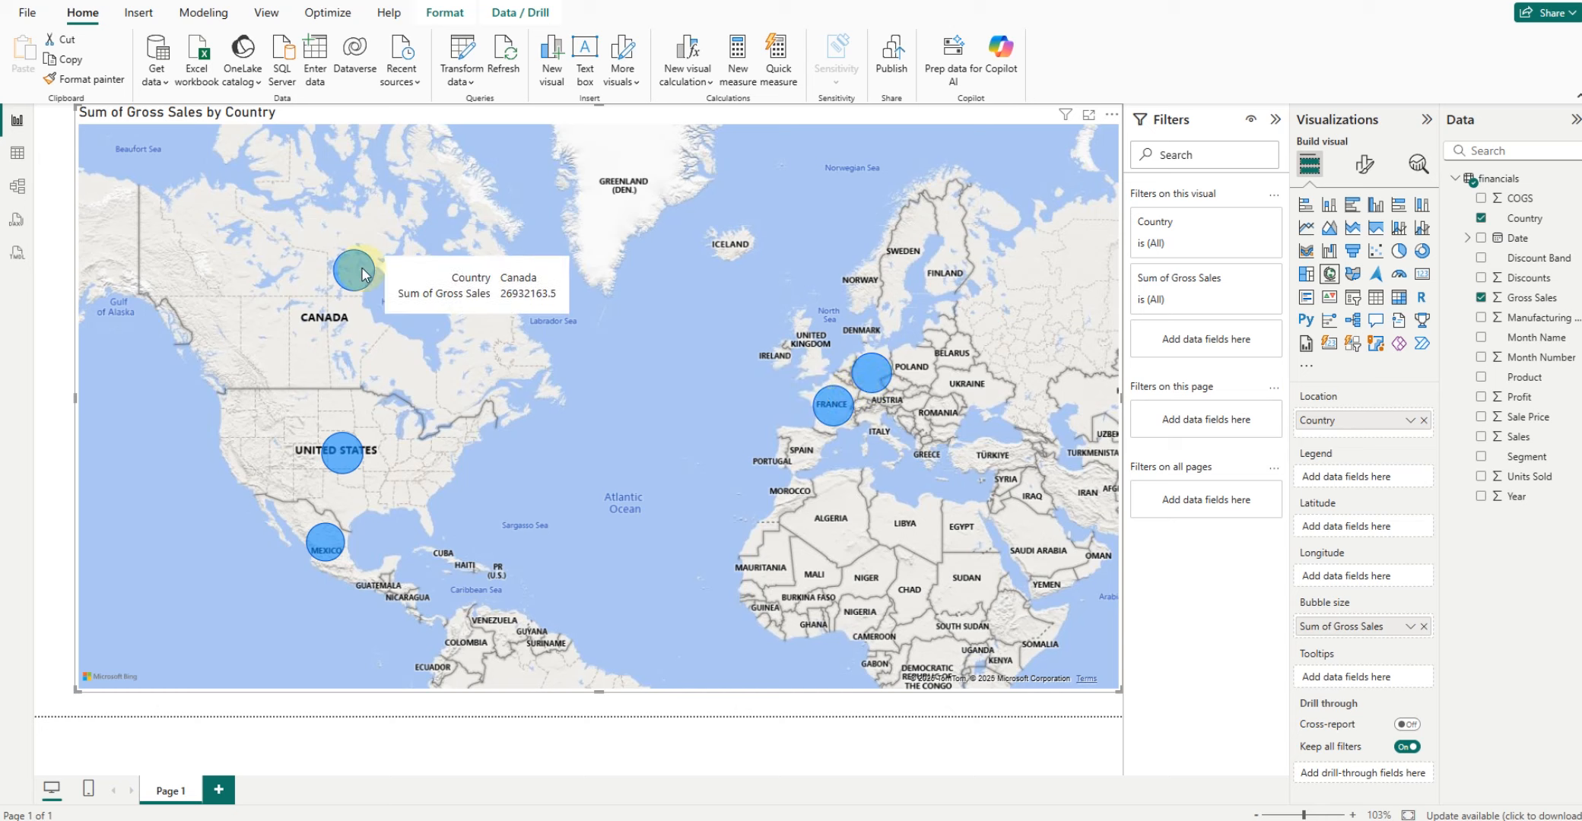
- Change the visual to a filled map and replace Gross Sales with Discounts
left_click(1350, 275)
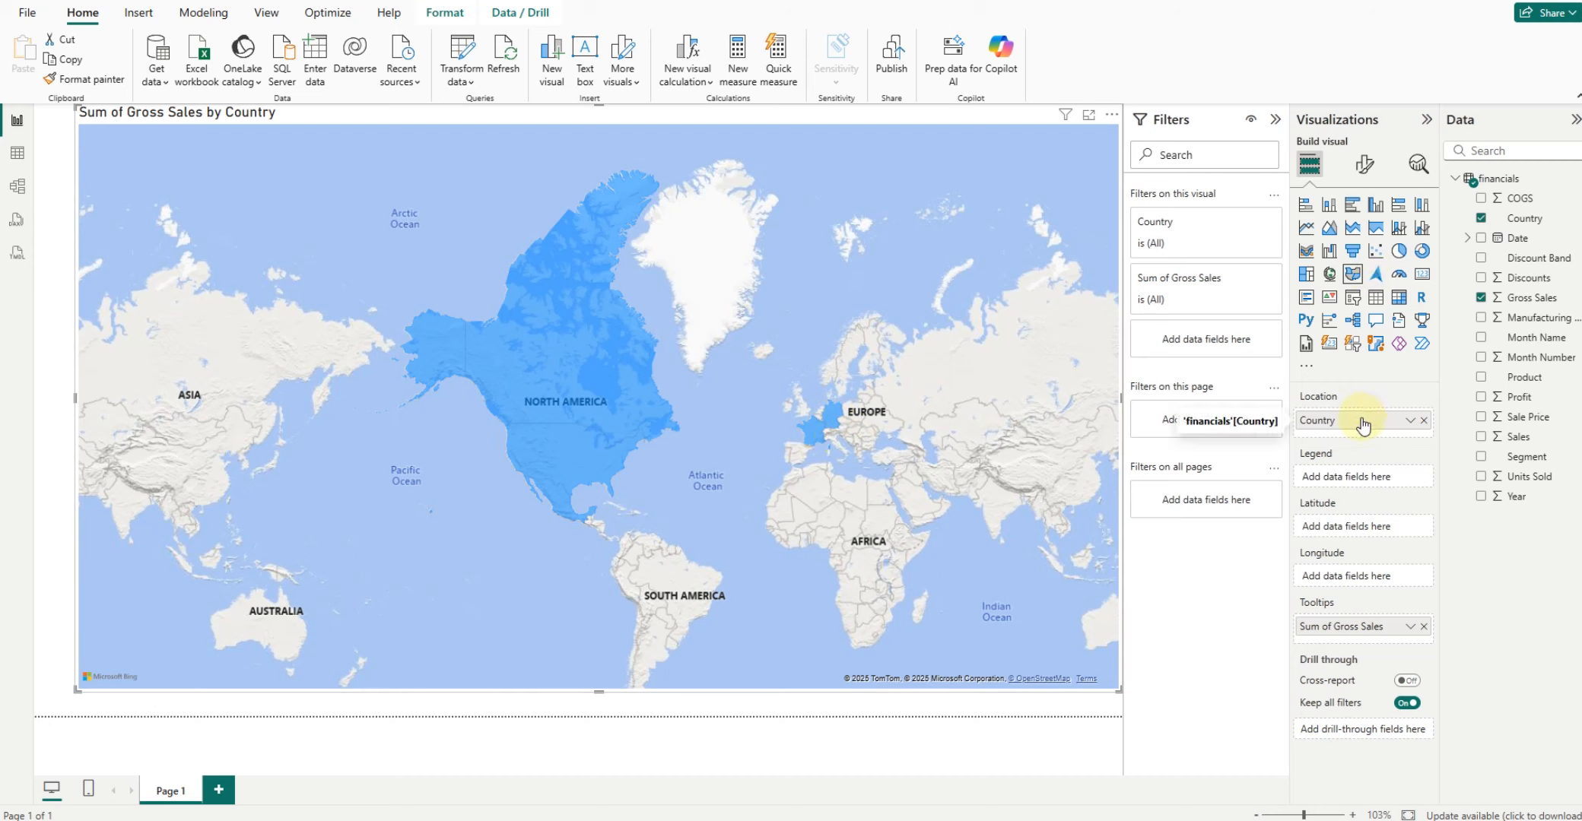
left_click(1489, 298)
left_click(1480, 278)
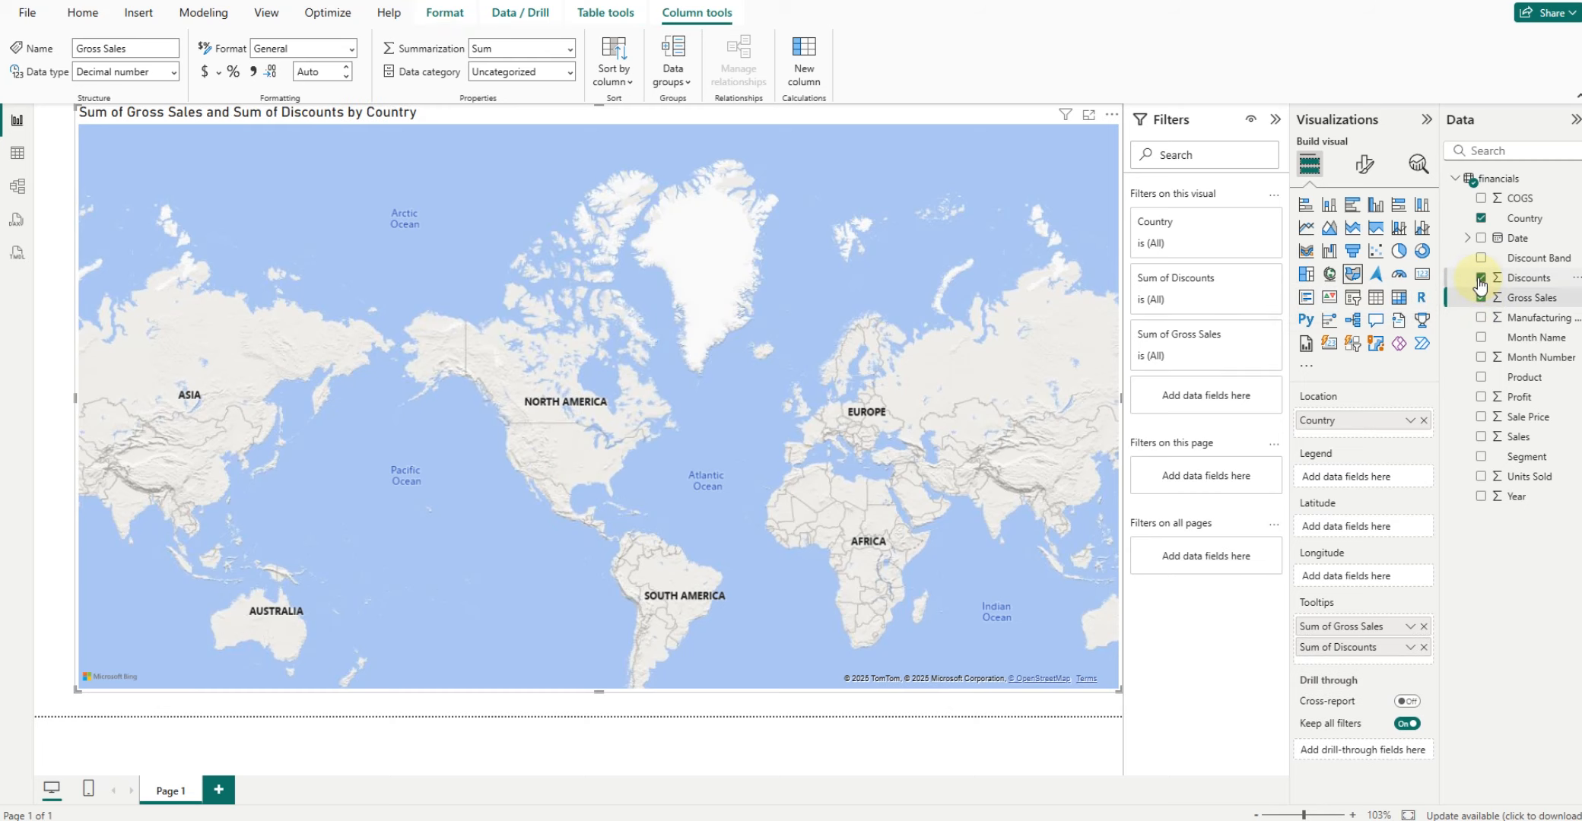
left_click(1480, 297)
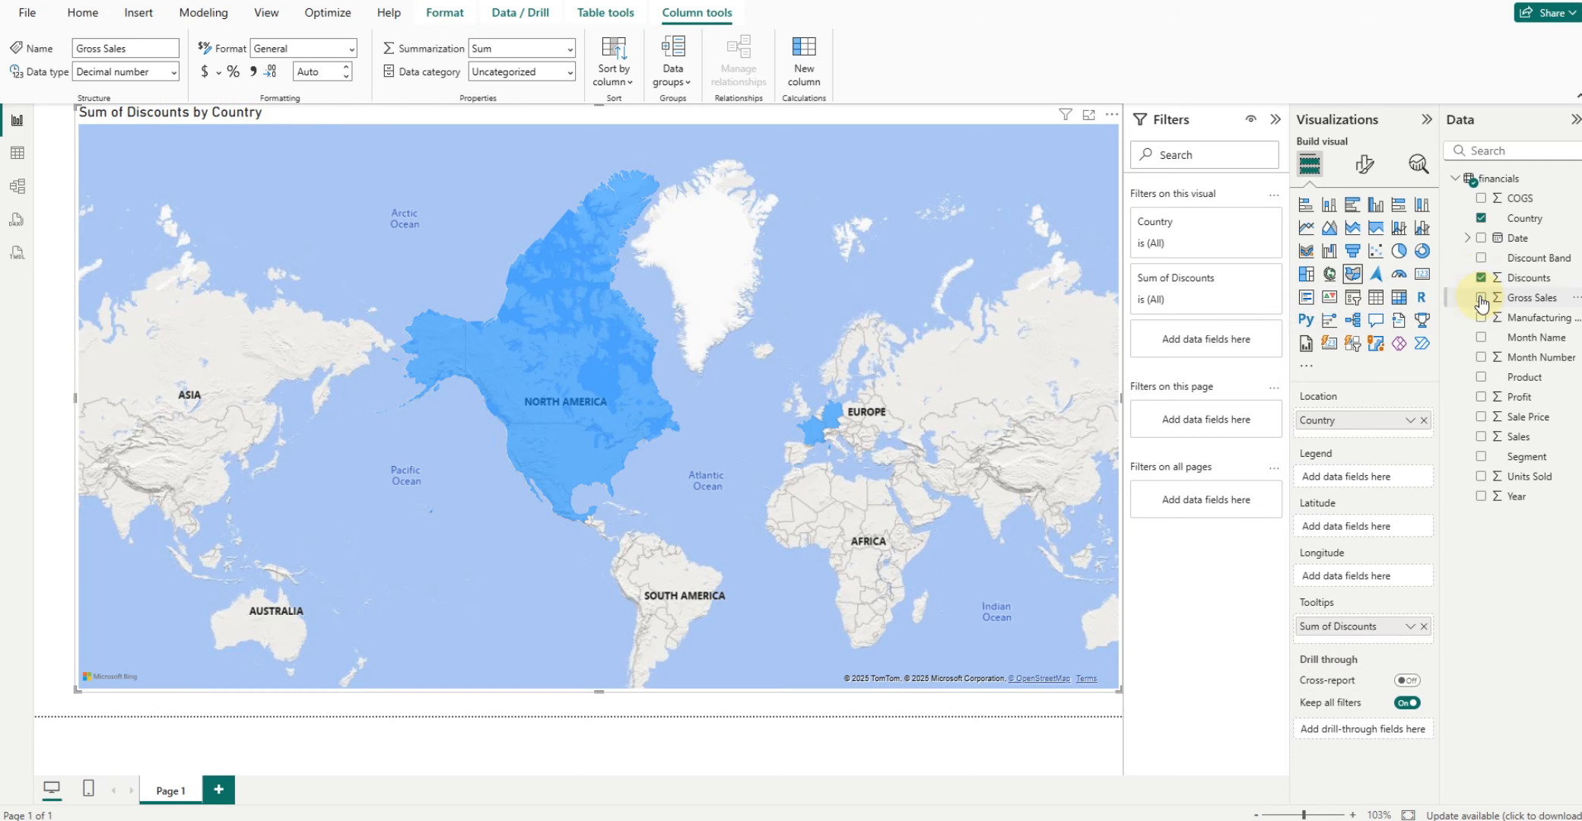
- Set the filled map's style to Aerial
left_click(1364, 169)
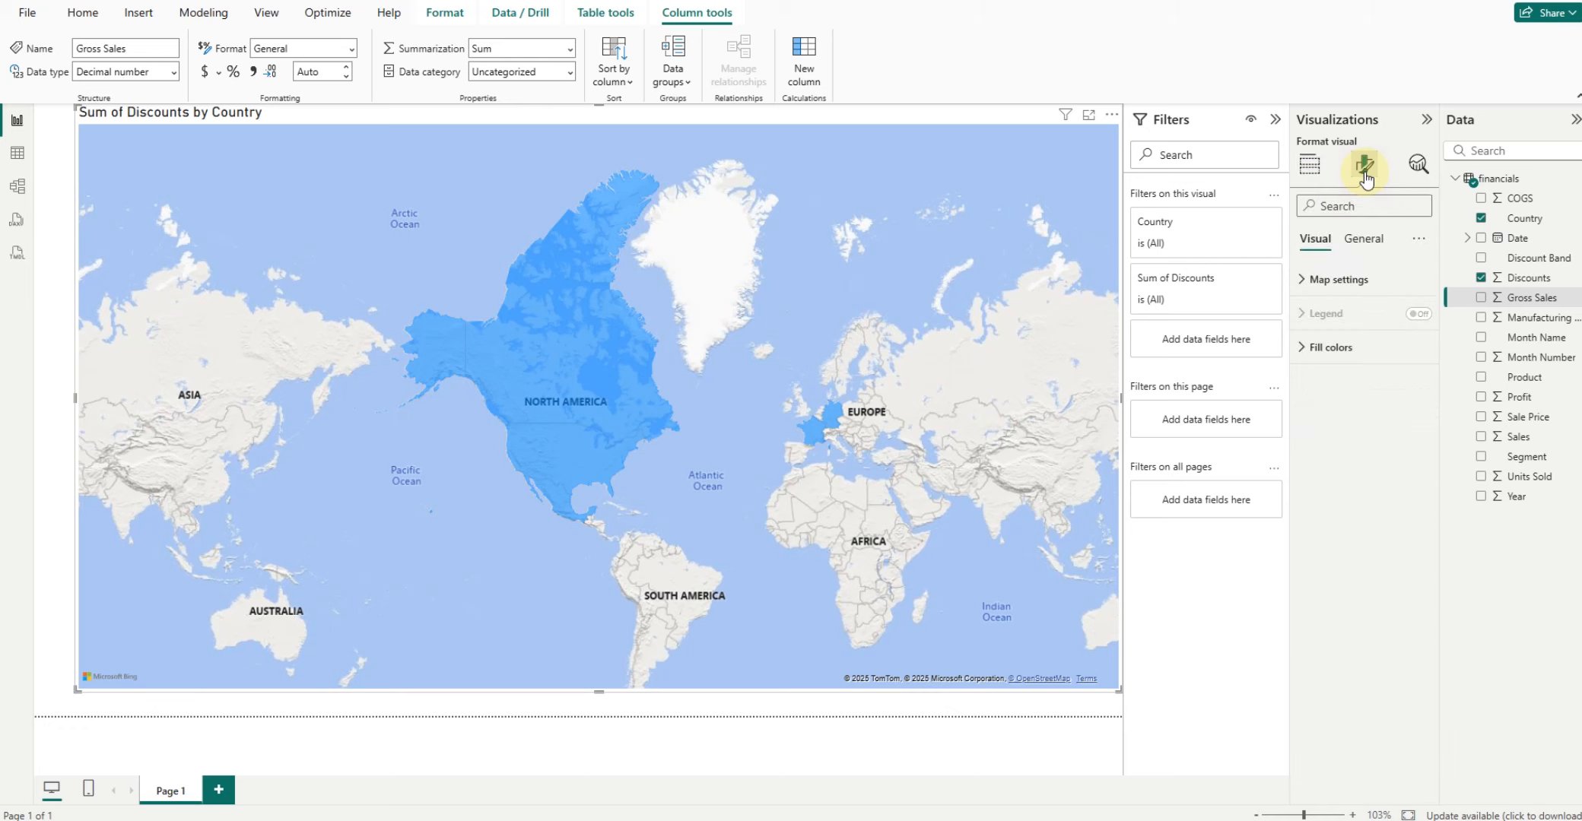
left_click(1337, 279)
left_click(1338, 358)
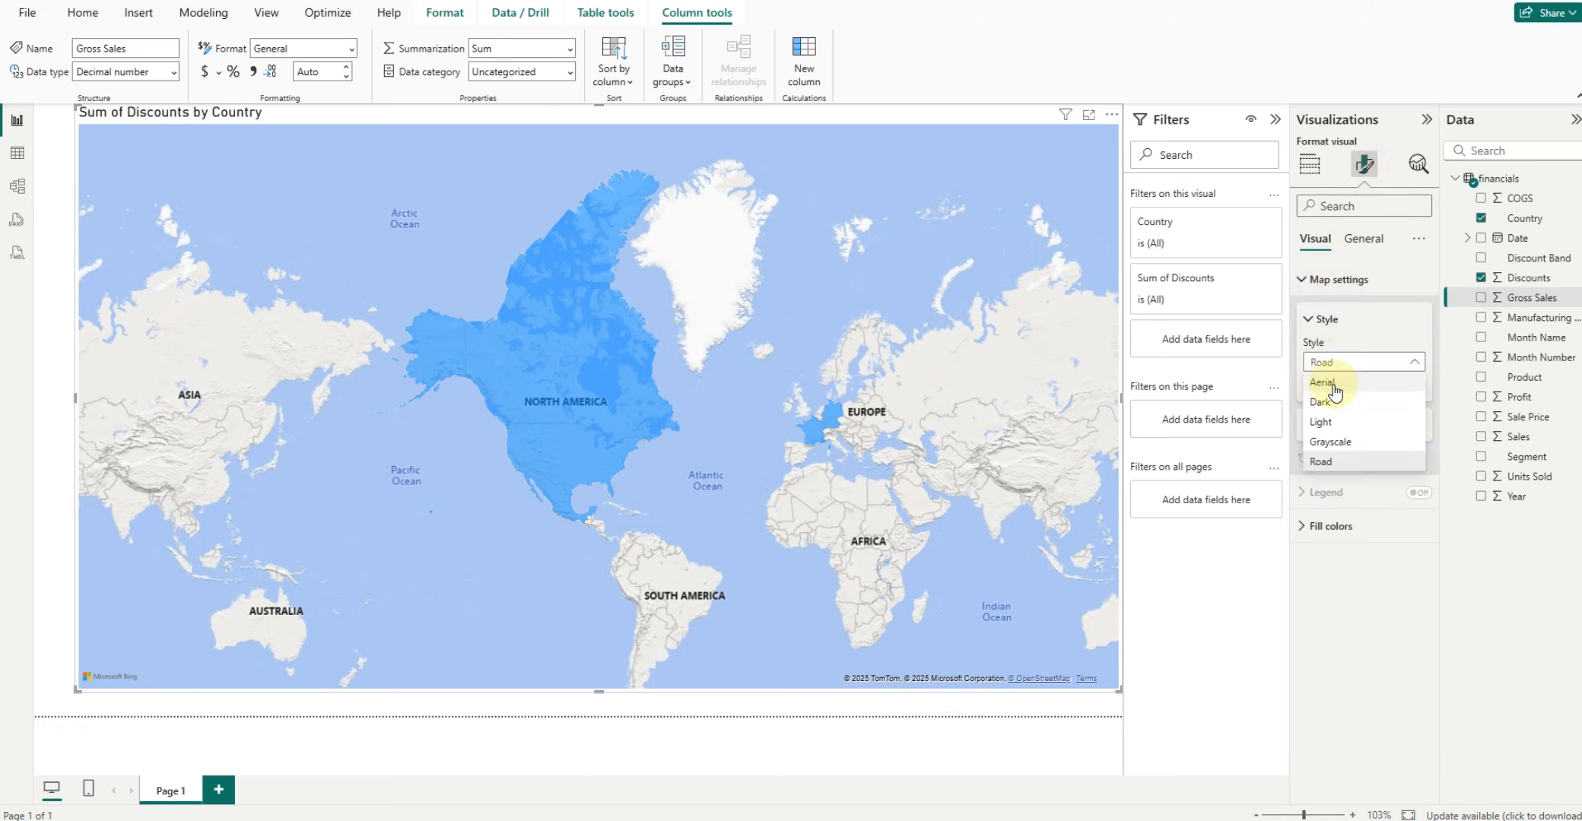
left_click(1333, 385)
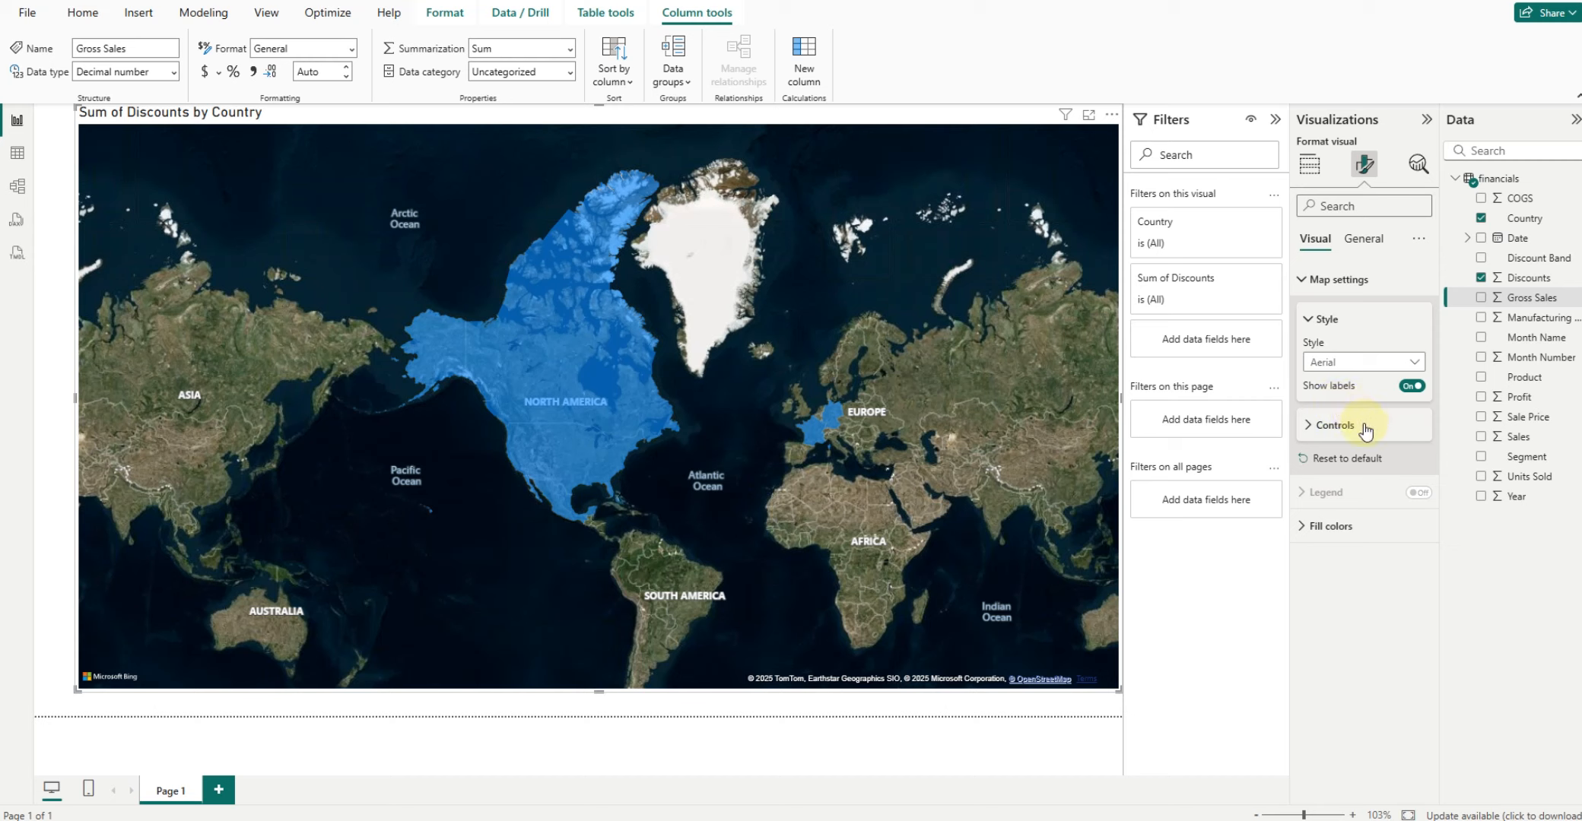
- Examine the filled map's control settings, general formatting options and analytics options
left_click(1357, 430)
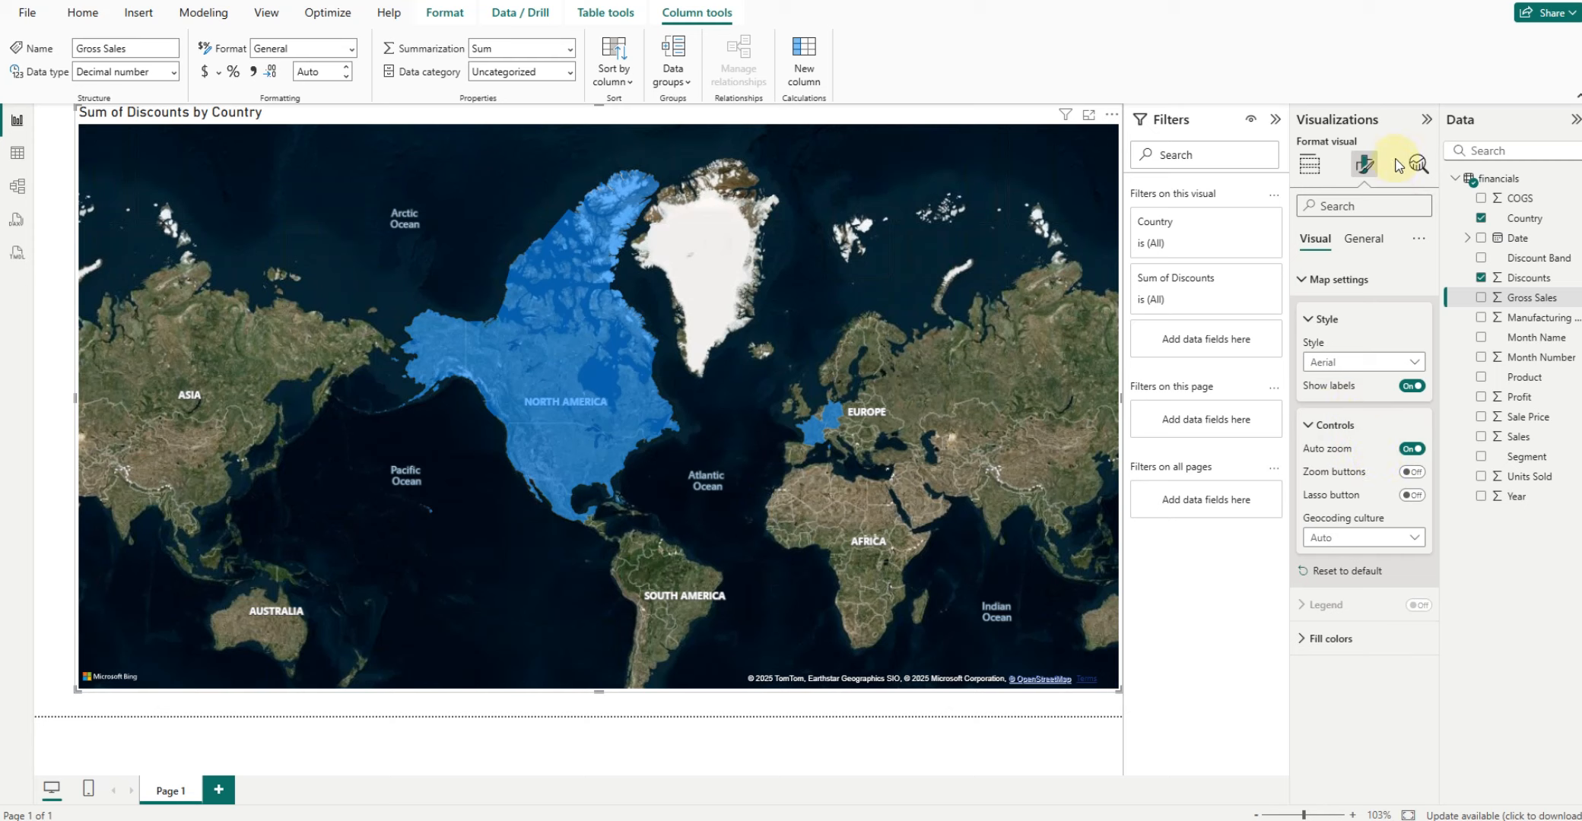
left_click(1364, 242)
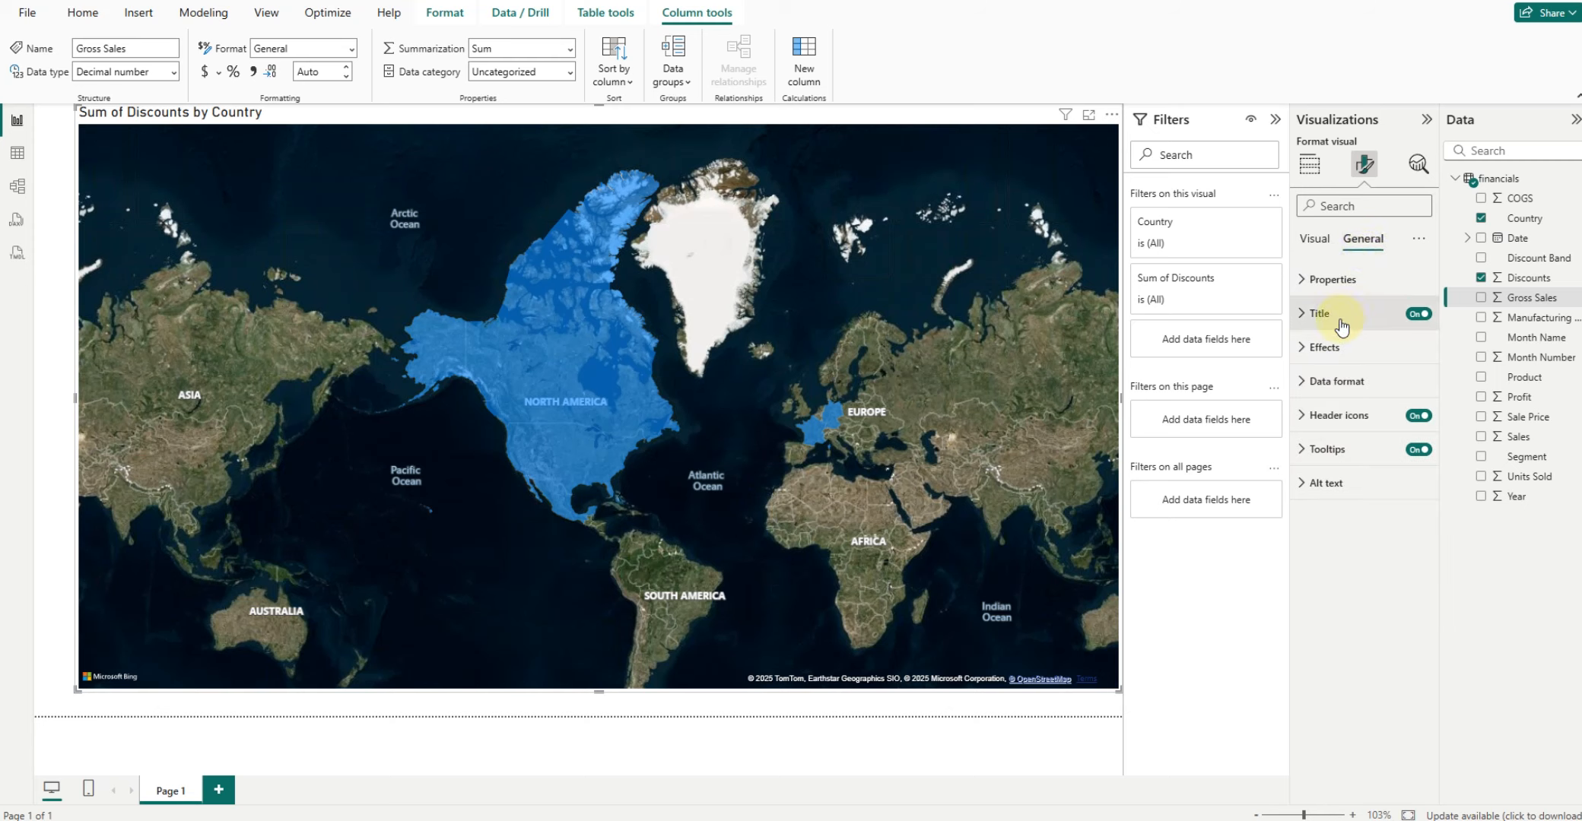
left_click(1327, 347)
left_click(1329, 342)
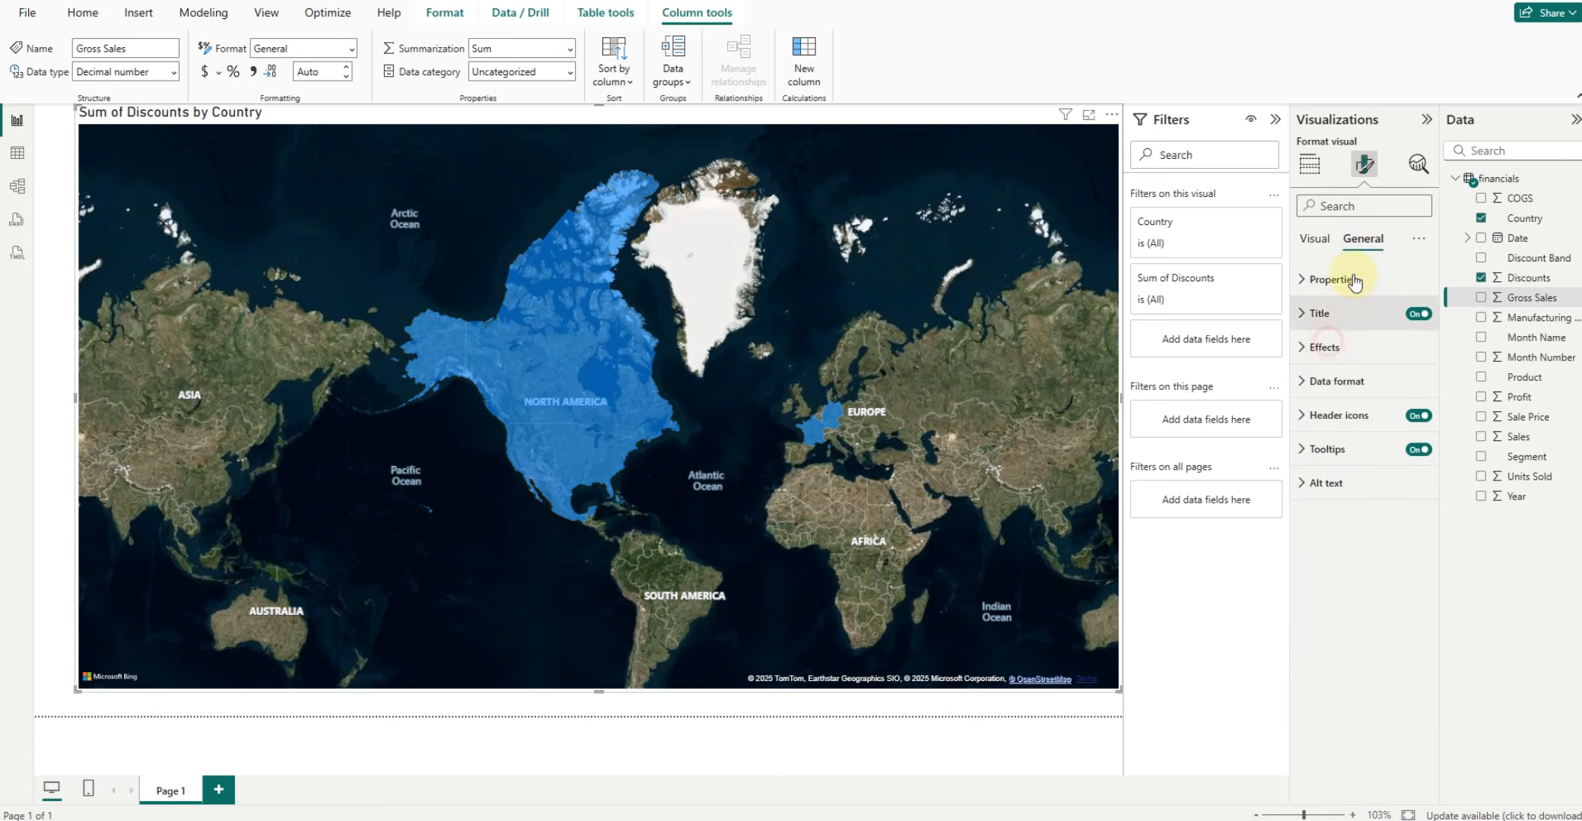
left_click(1416, 165)
left_click(1318, 172)
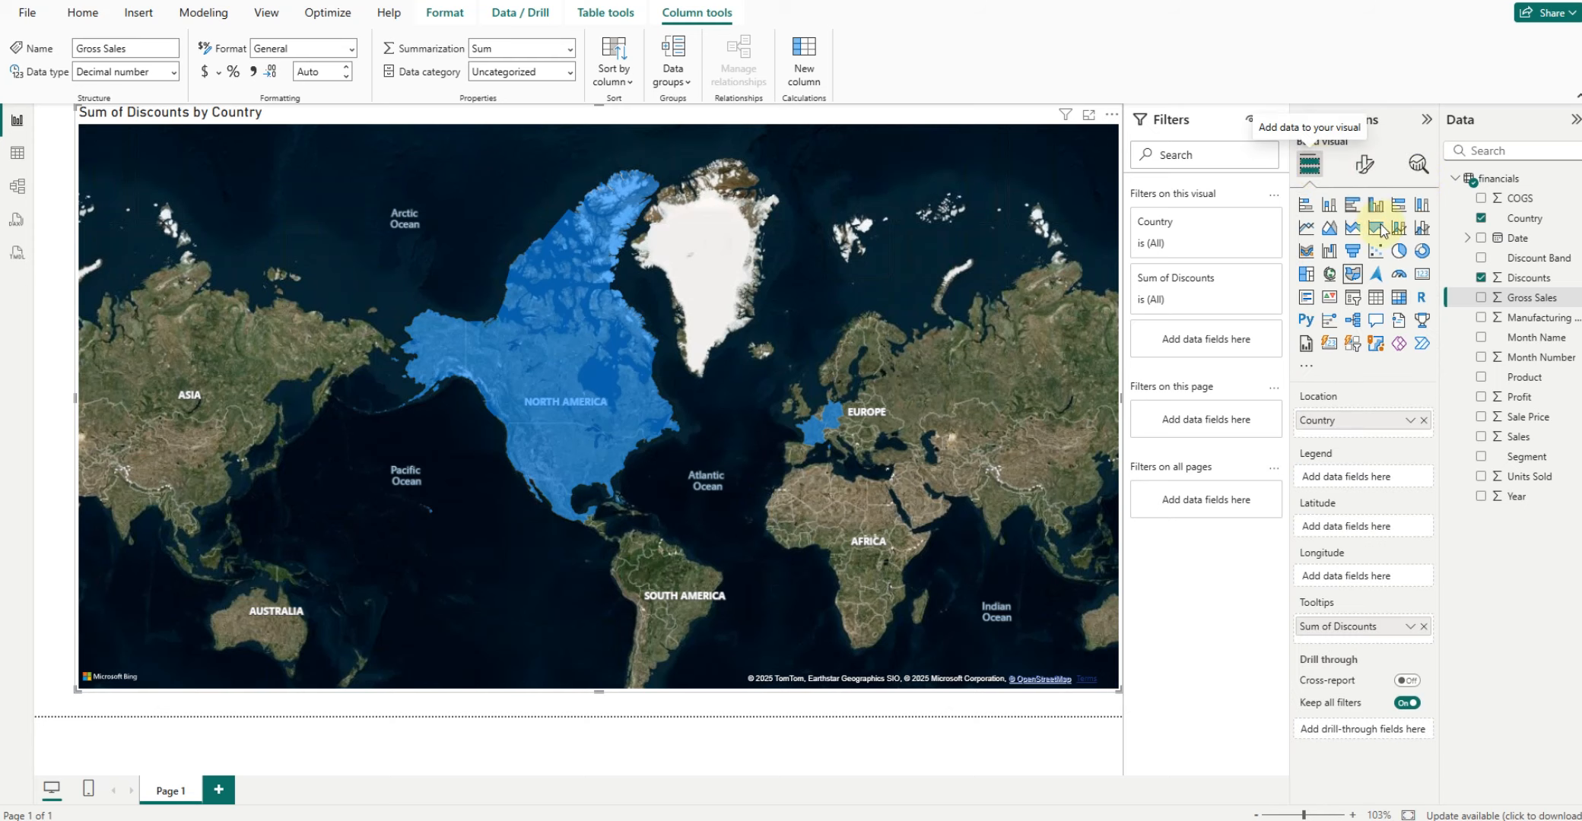
- Try an Azure map, change the visual to a gauge, and replace Discounts with Gross Sales as its value
left_click(1377, 276)
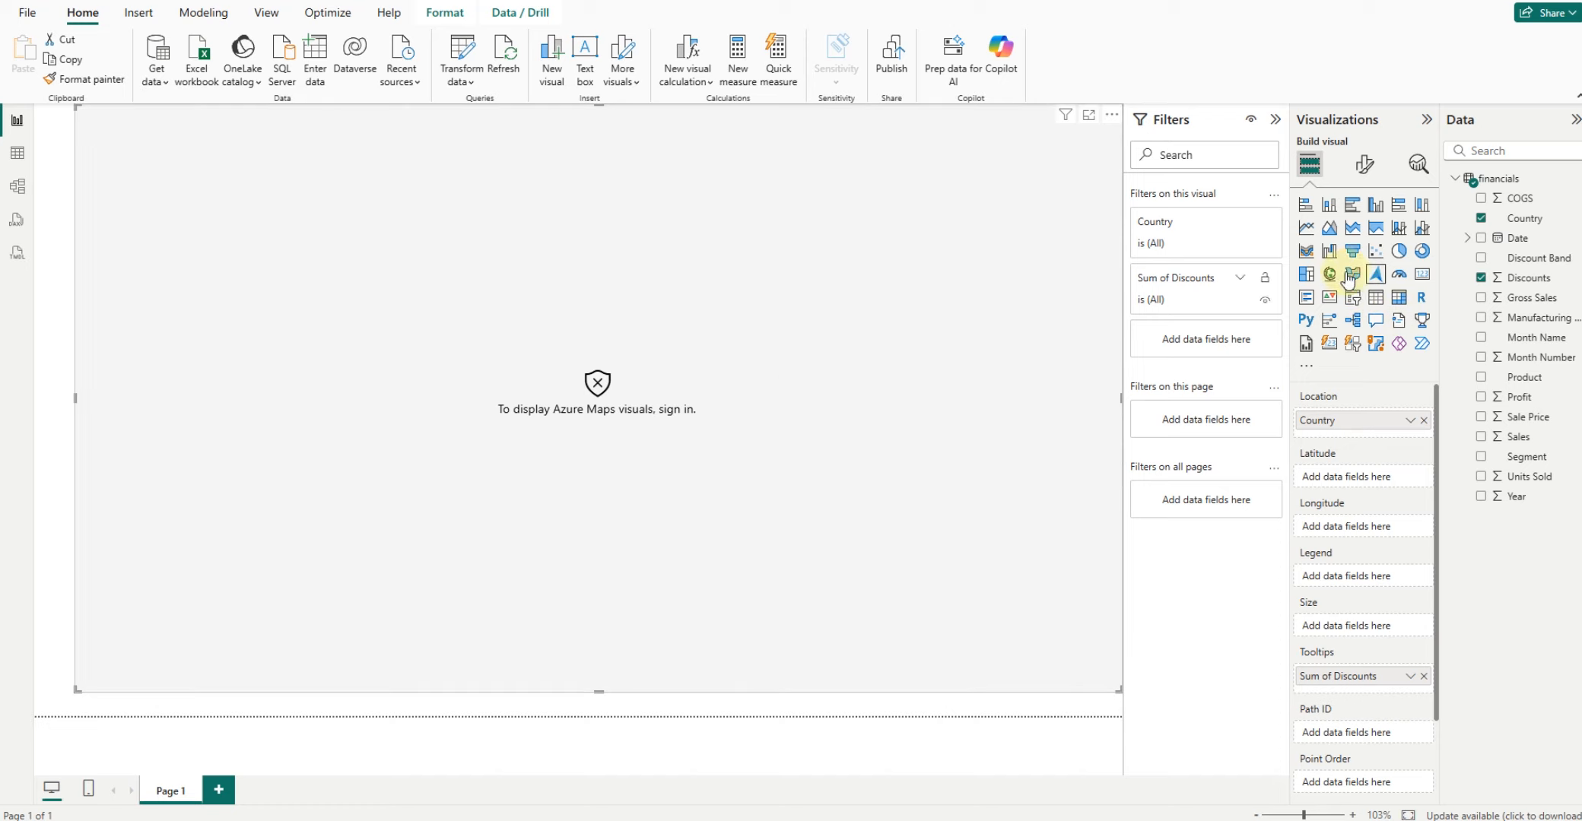
left_click(1402, 278)
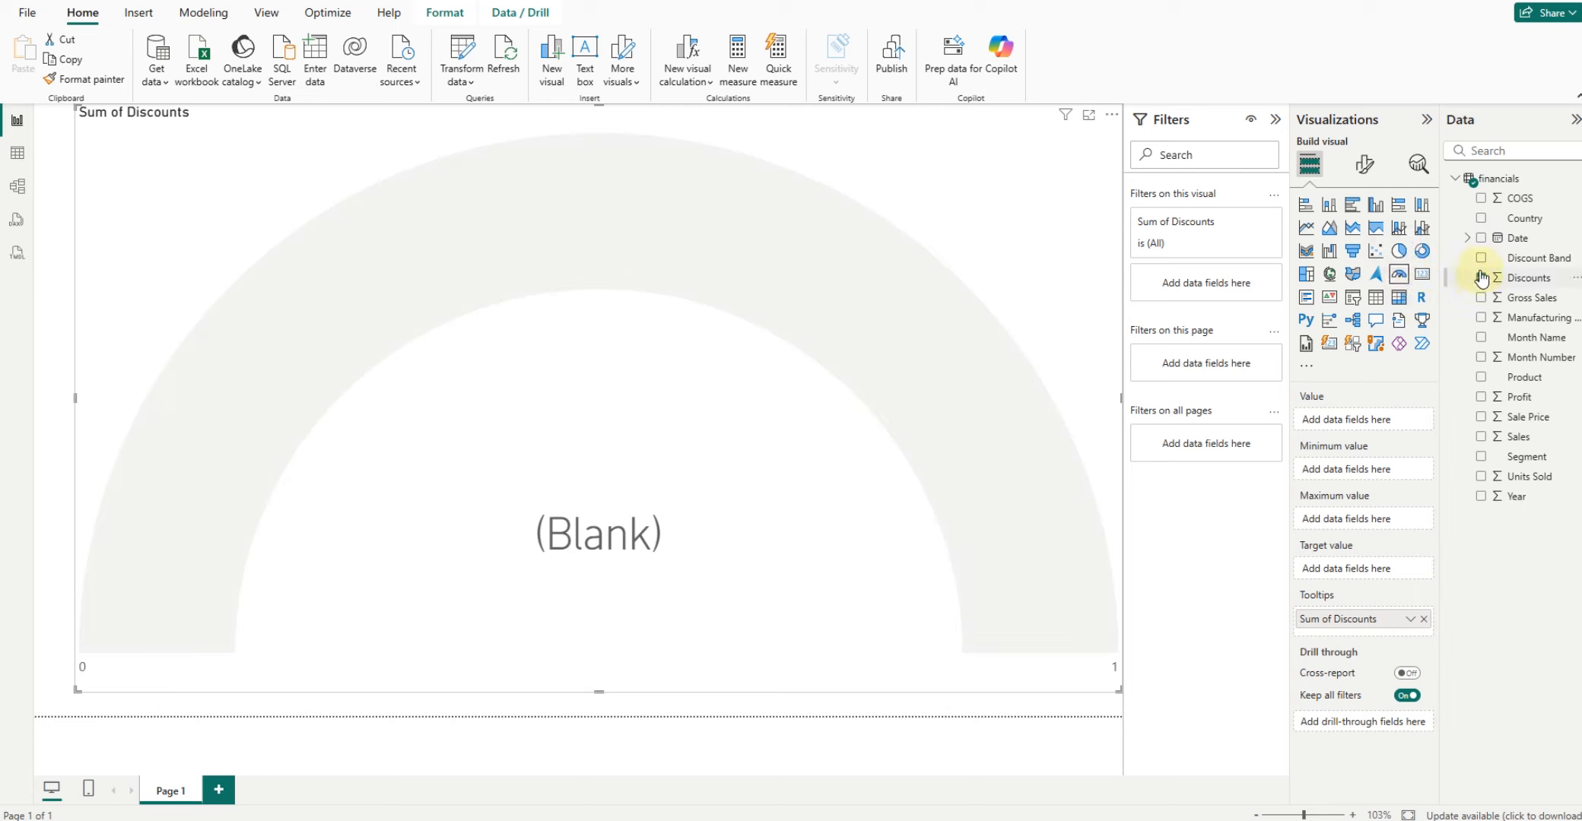
left_click(1482, 221)
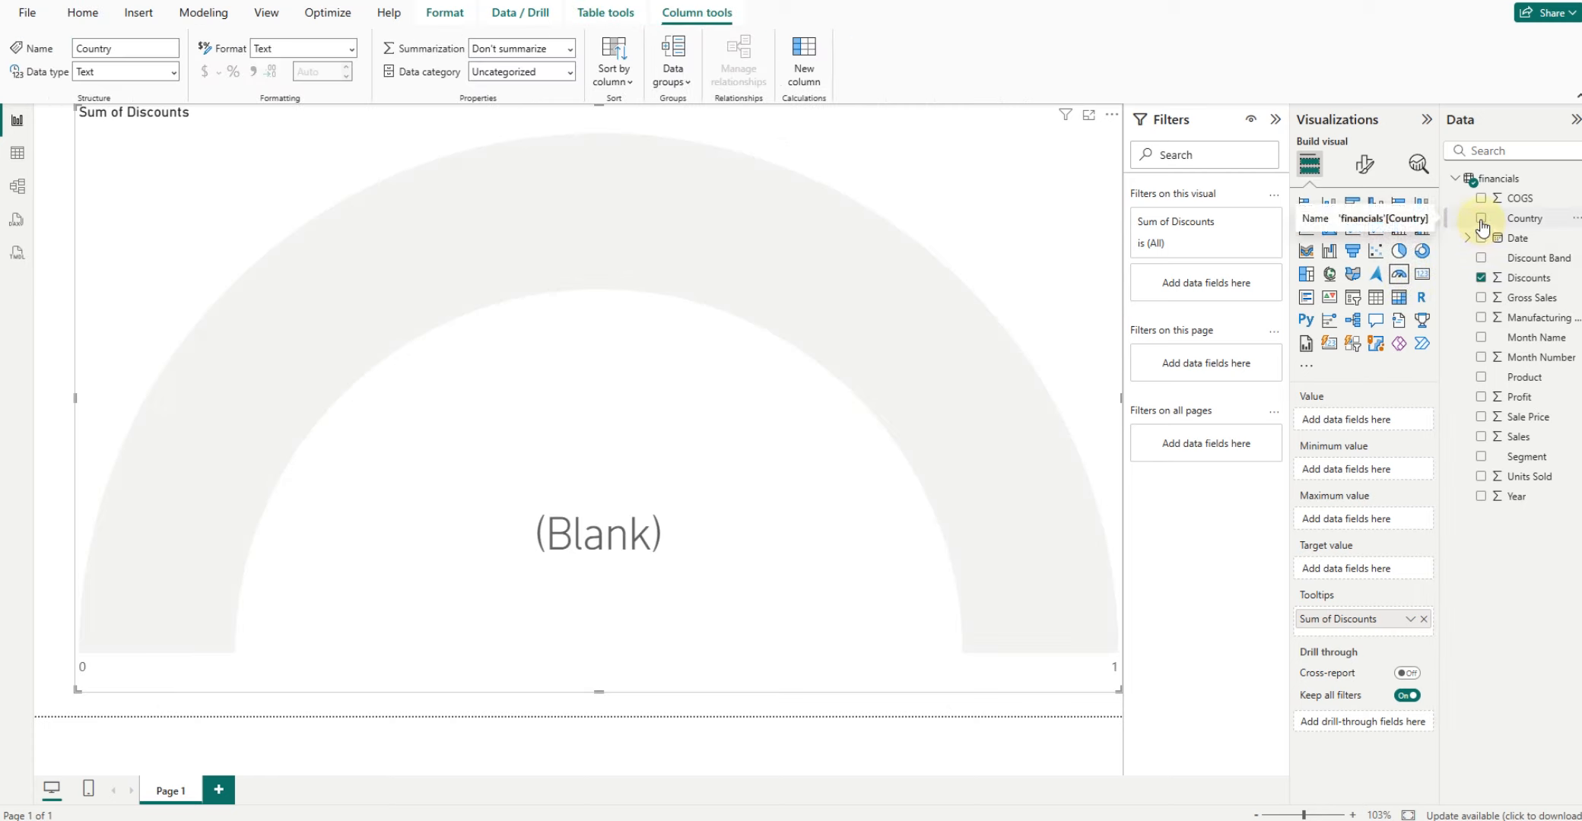
left_click(1482, 220)
left_click(1482, 220)
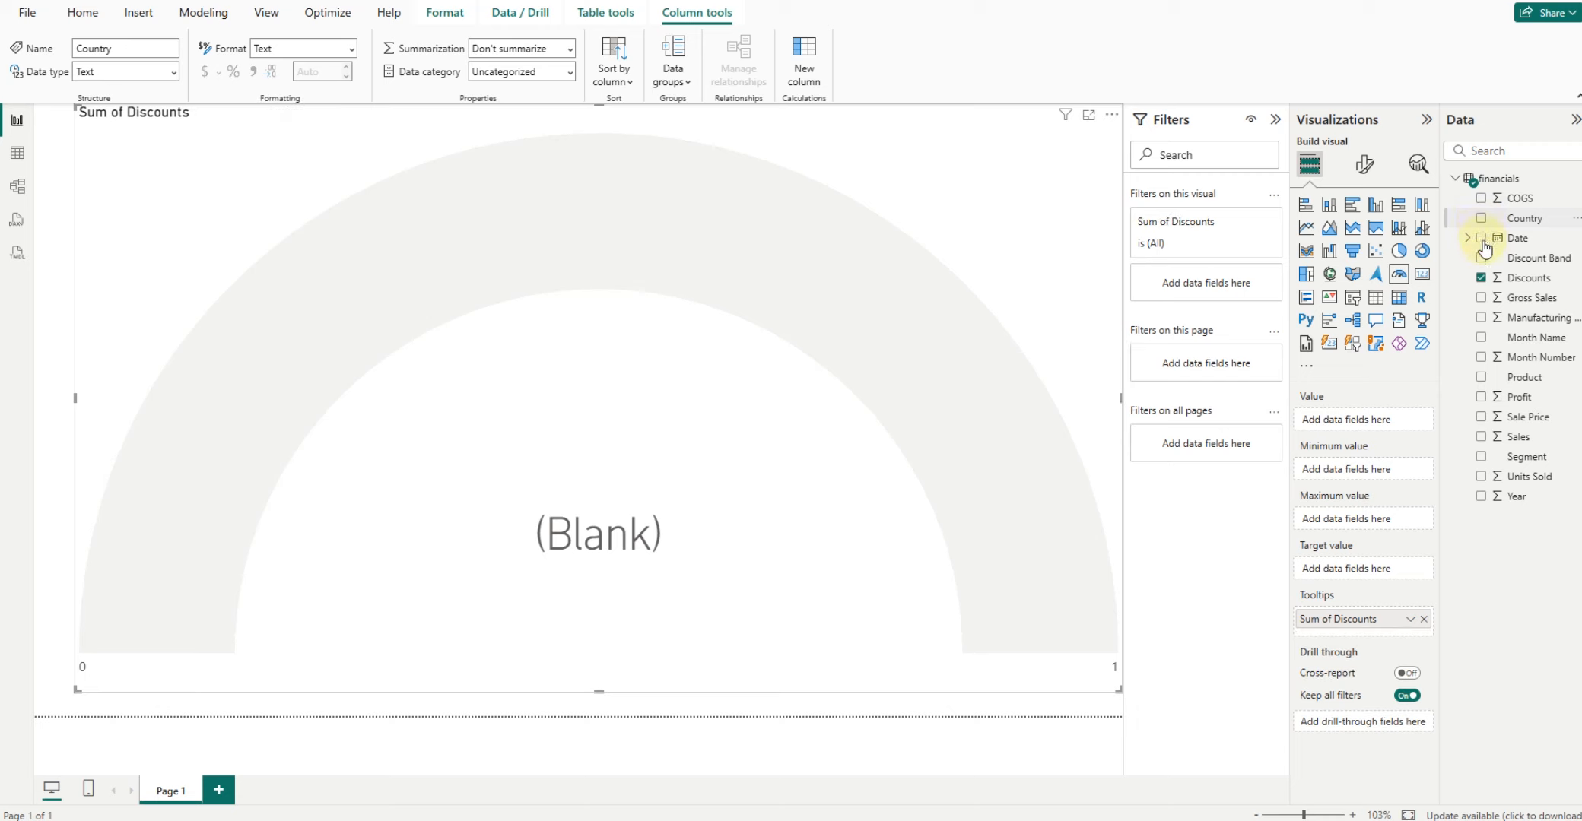
left_click(1481, 277)
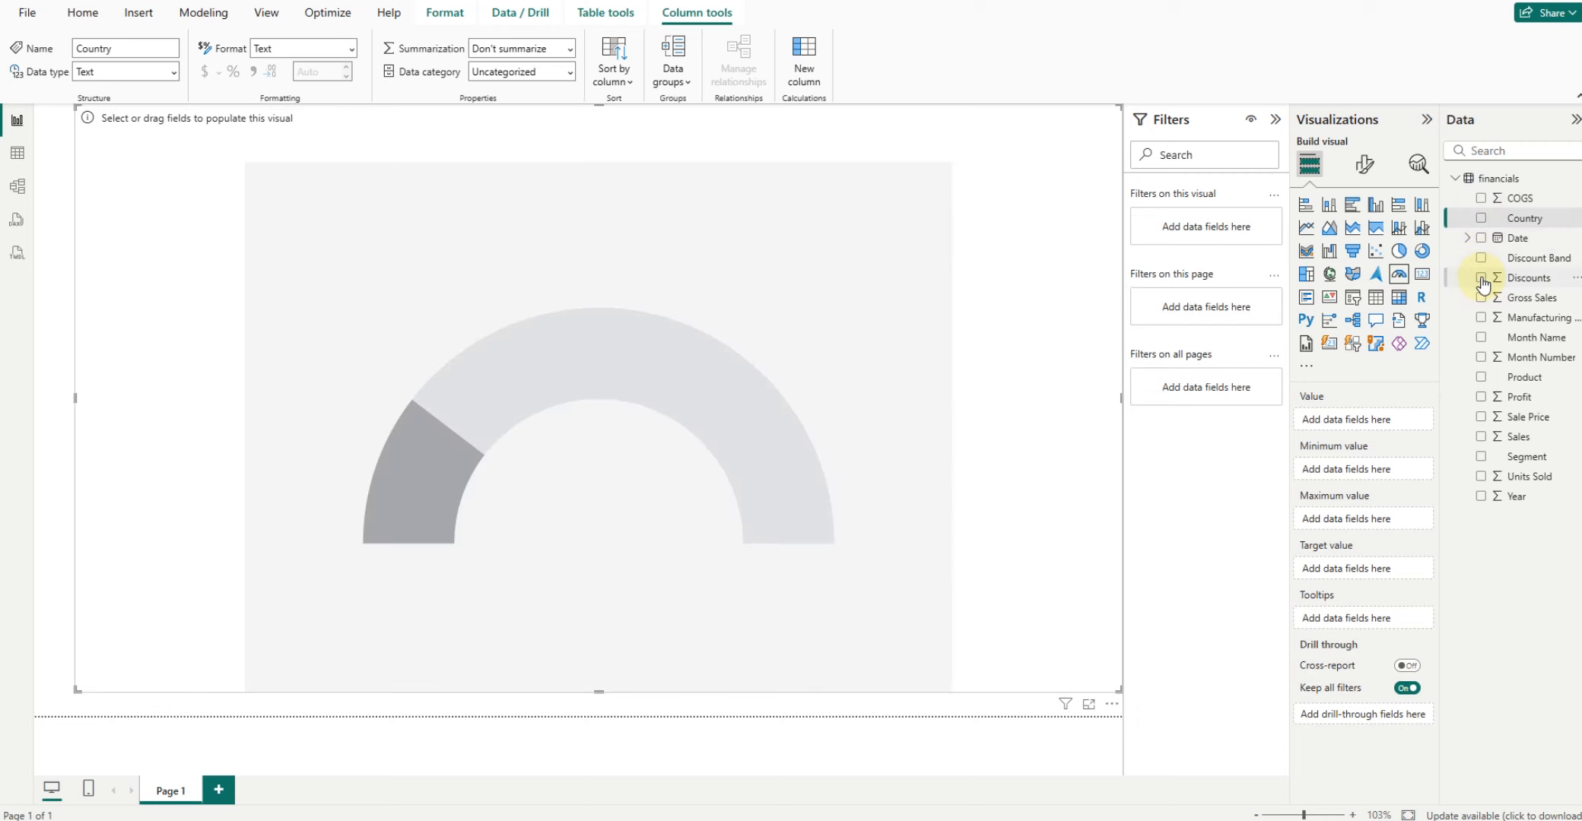
left_click(1481, 297)
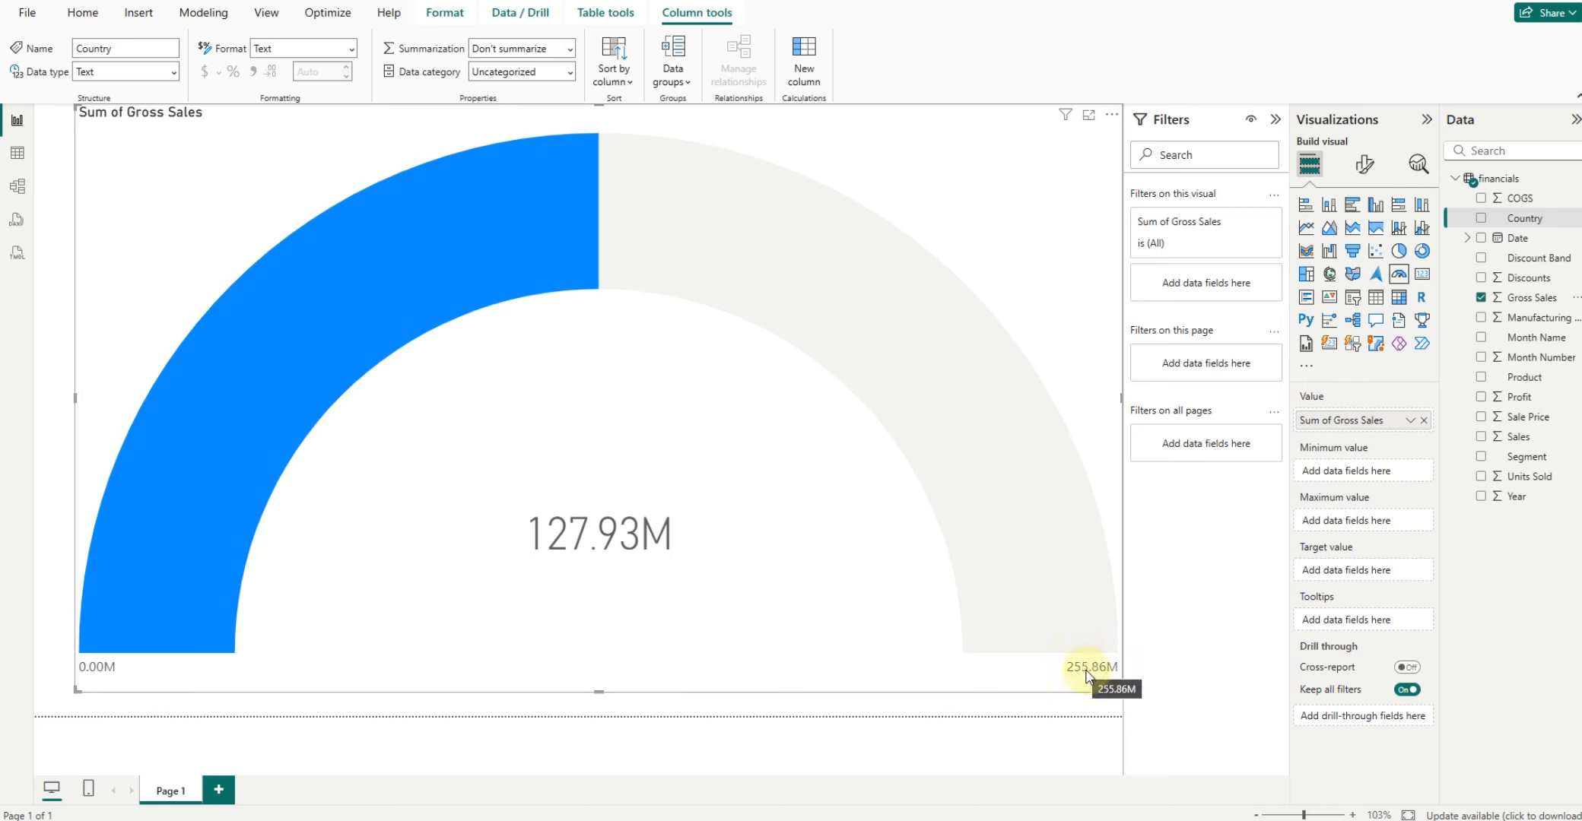
- Try adding Manufacturing Price to the gauge, remove it, and change the visual to a card showing Gross Sales
left_click(1480, 320)
left_click(1479, 320)
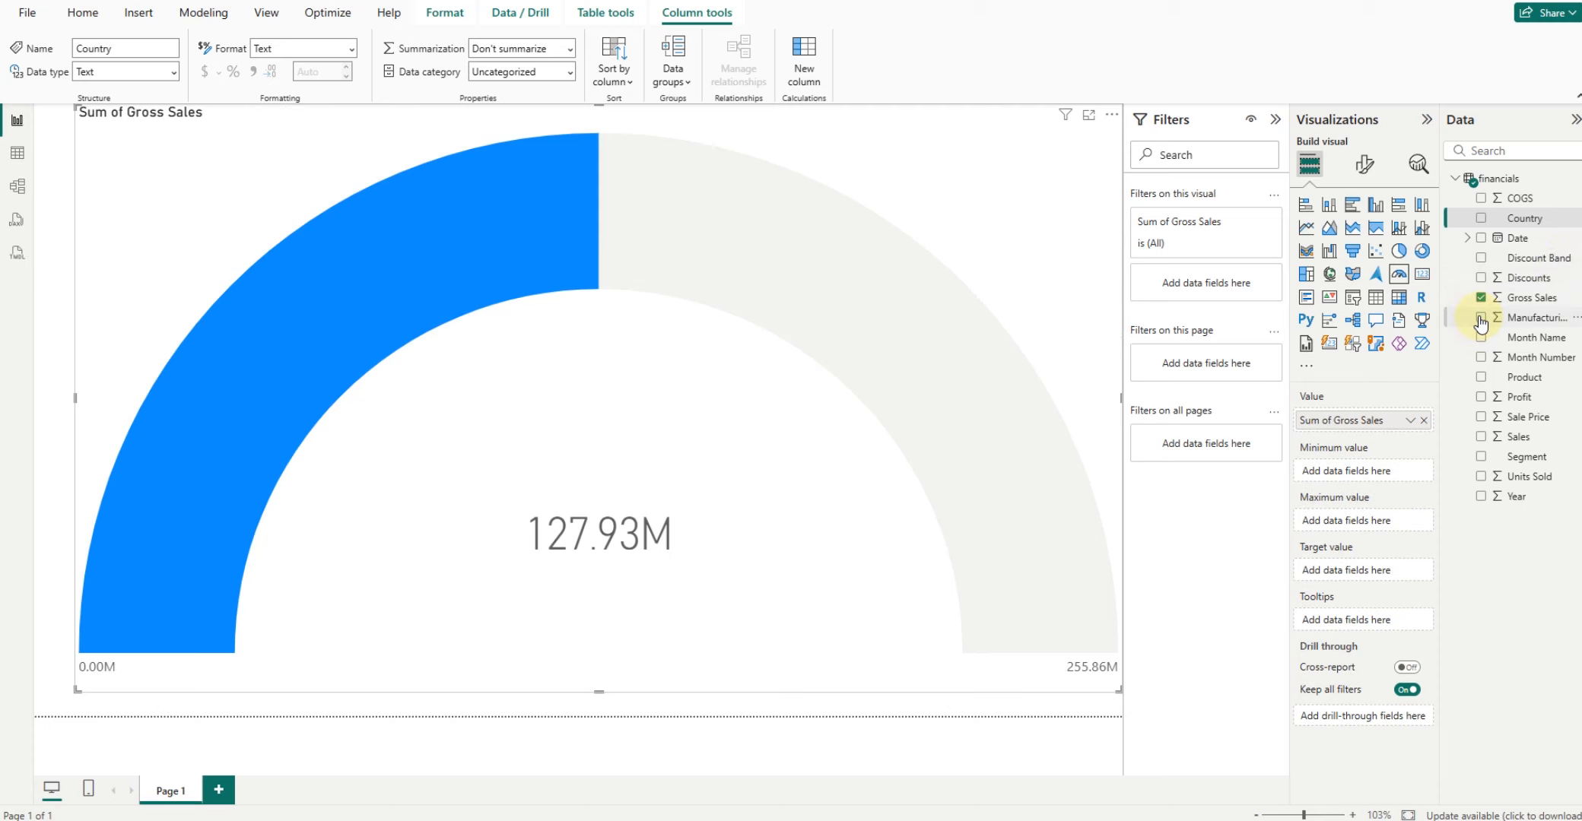
left_click(1420, 275)
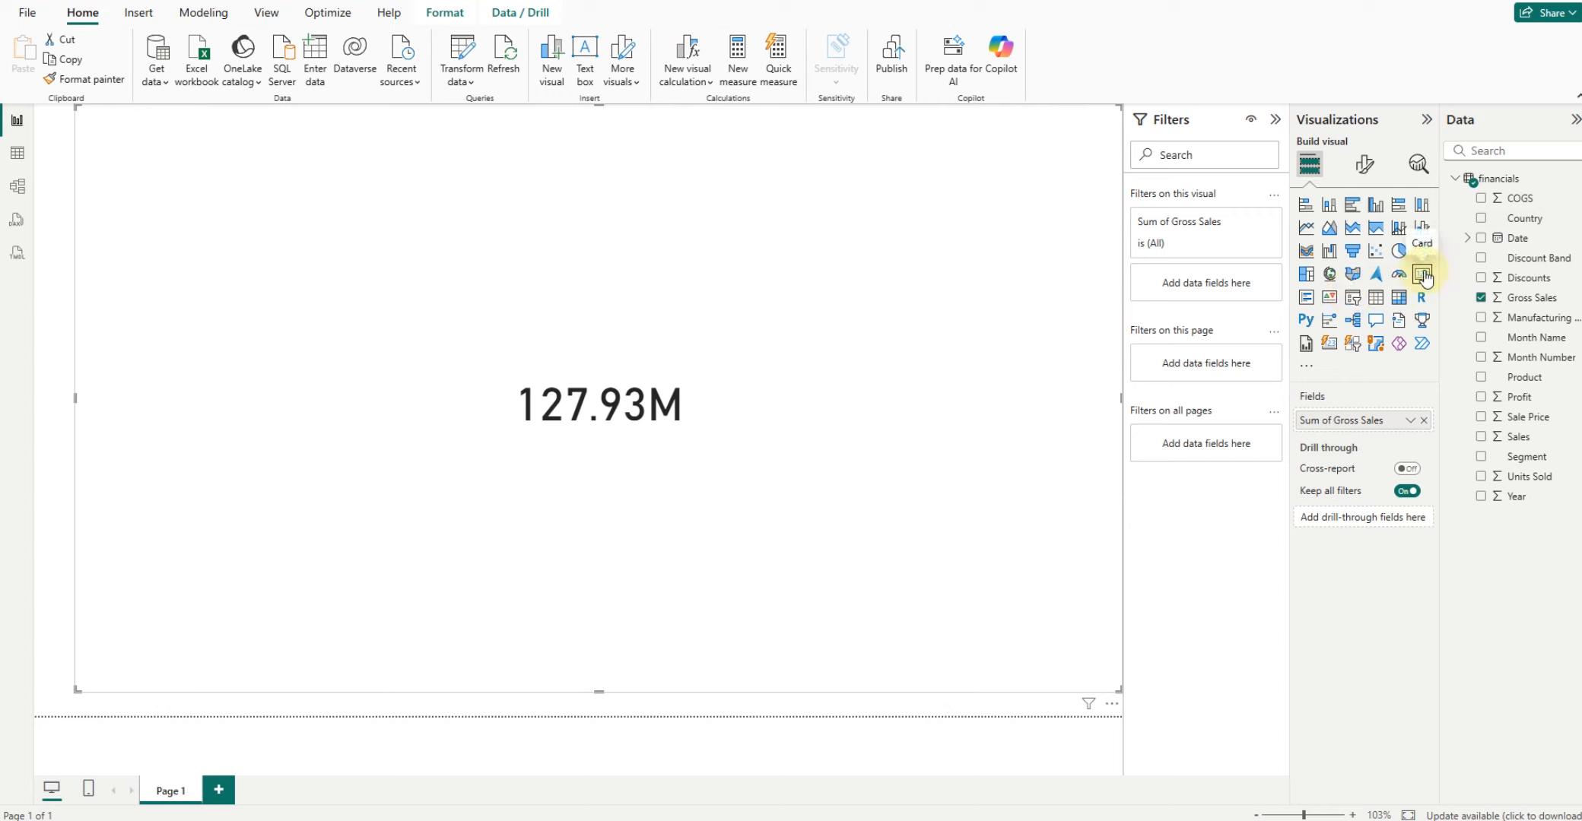
- Change the visual to a multi-row card and try adding Manufacturing Price and Month Number, leaving only Gross Sales
left_click(1305, 300)
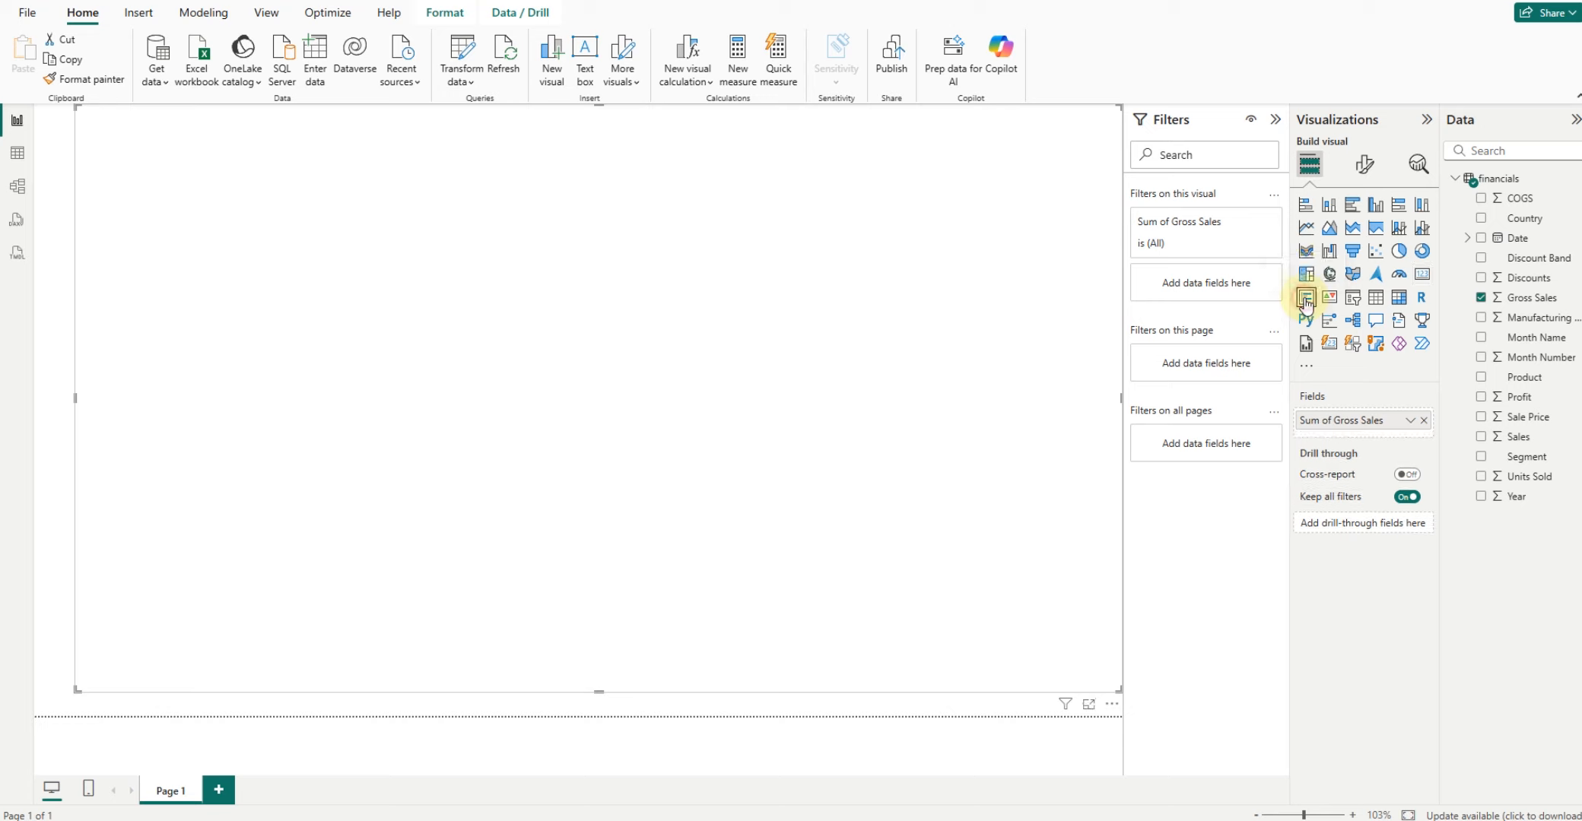
left_click(1481, 318)
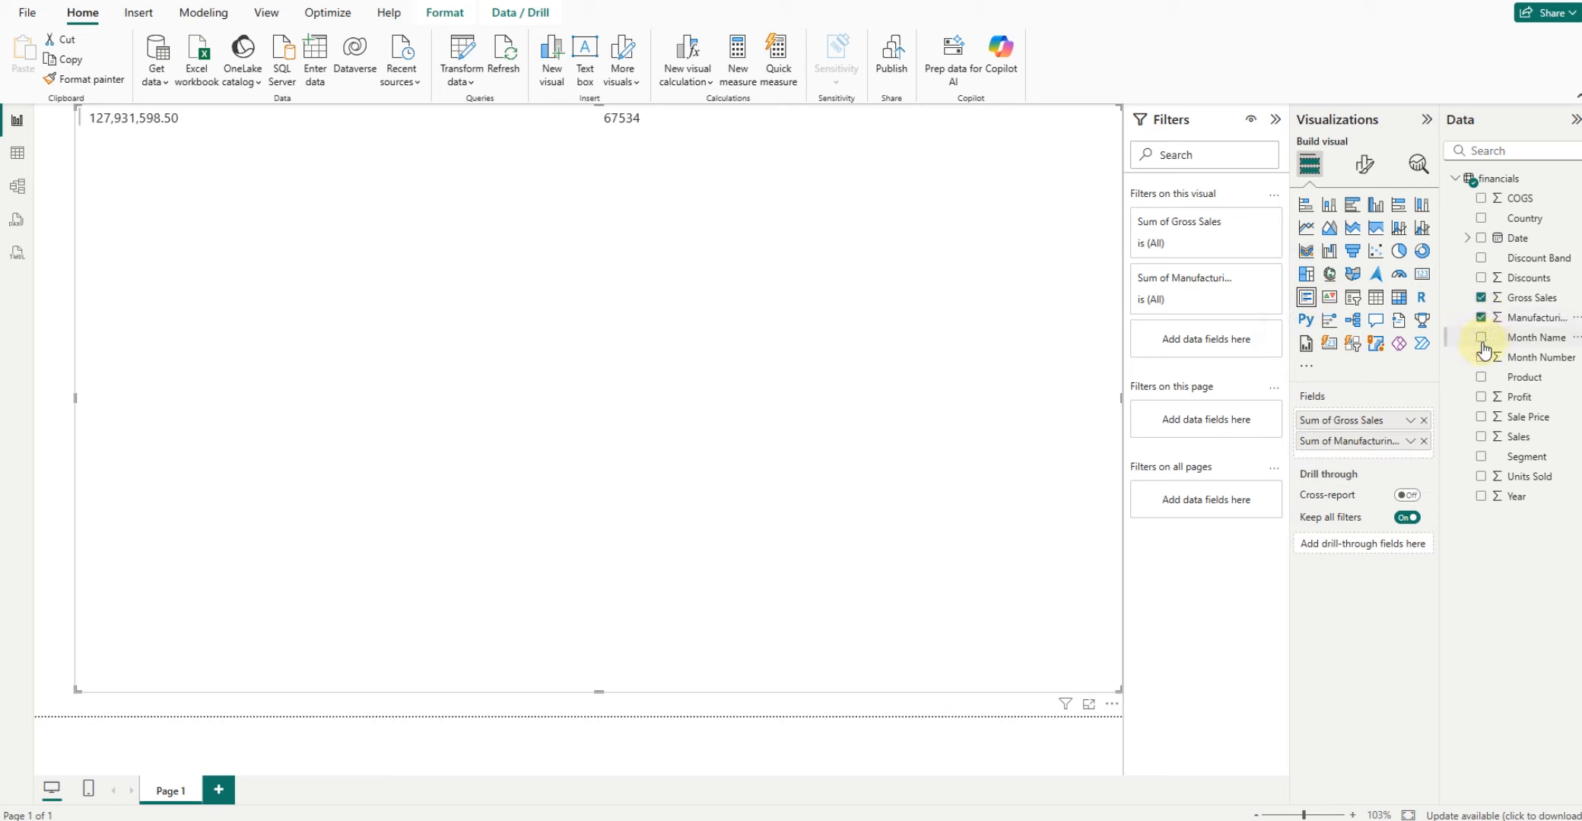
left_click(1481, 358)
left_click(1480, 357)
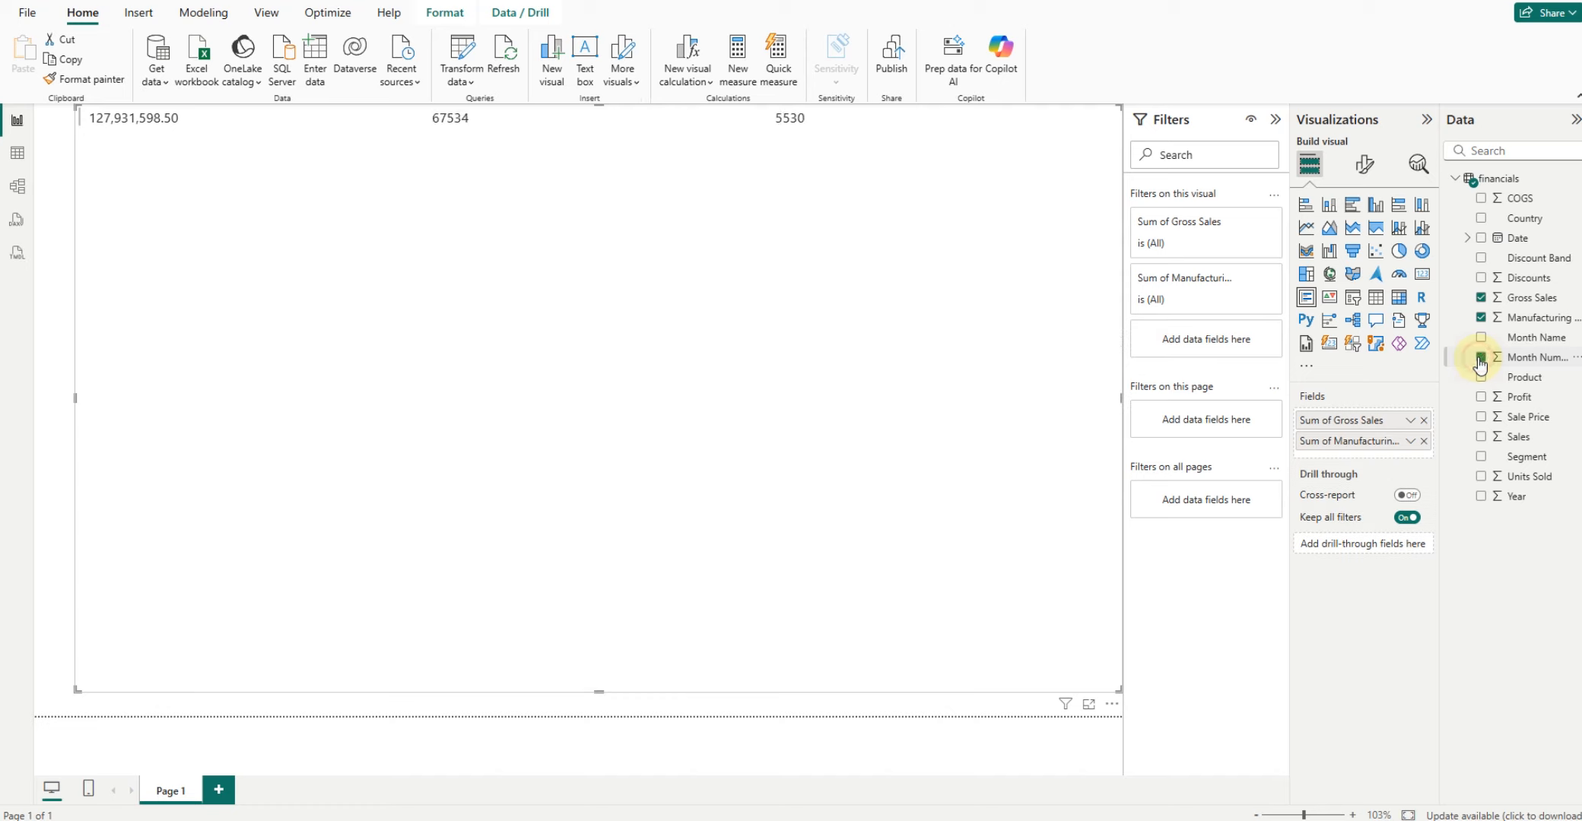
left_click(1480, 319)
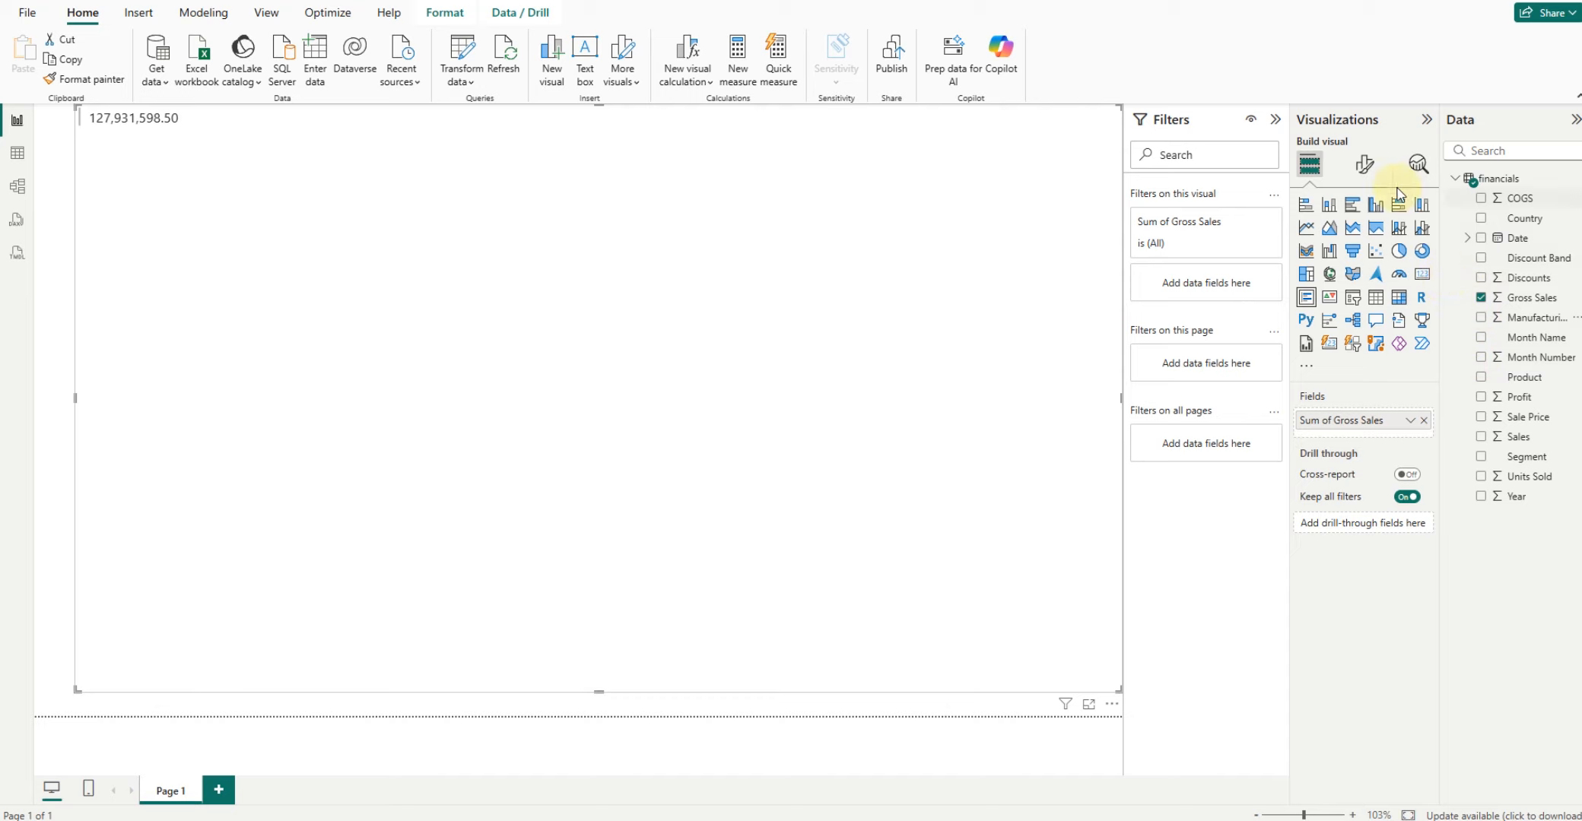
- Change the visual to a KPI of Gross Sales, trying Date before Country as trend axis, with COGS as target
left_click(1329, 300)
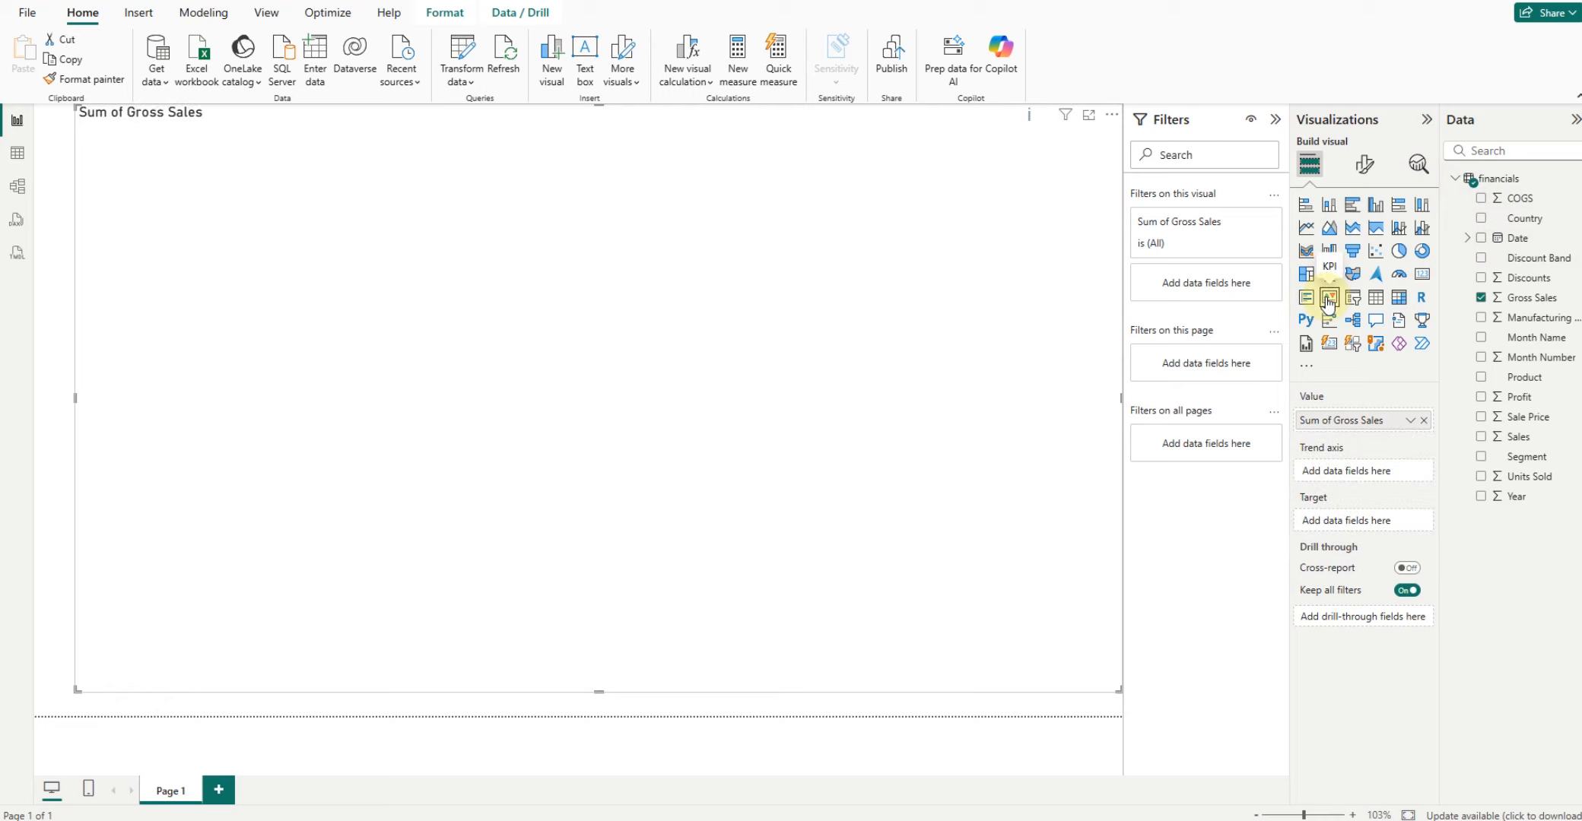
left_click(1479, 238)
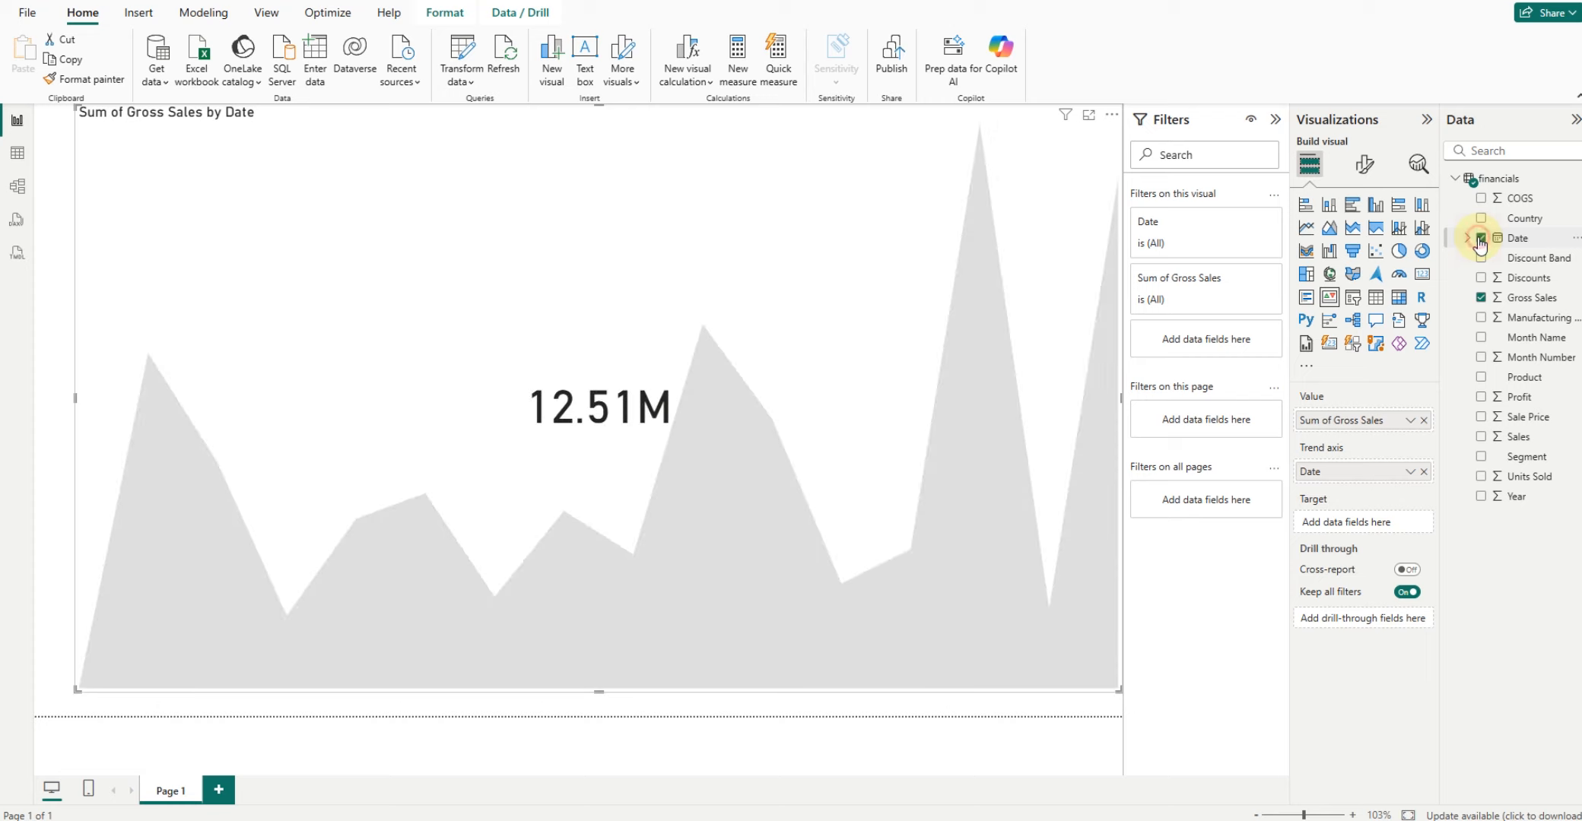
left_click(1479, 239)
left_click(1481, 219)
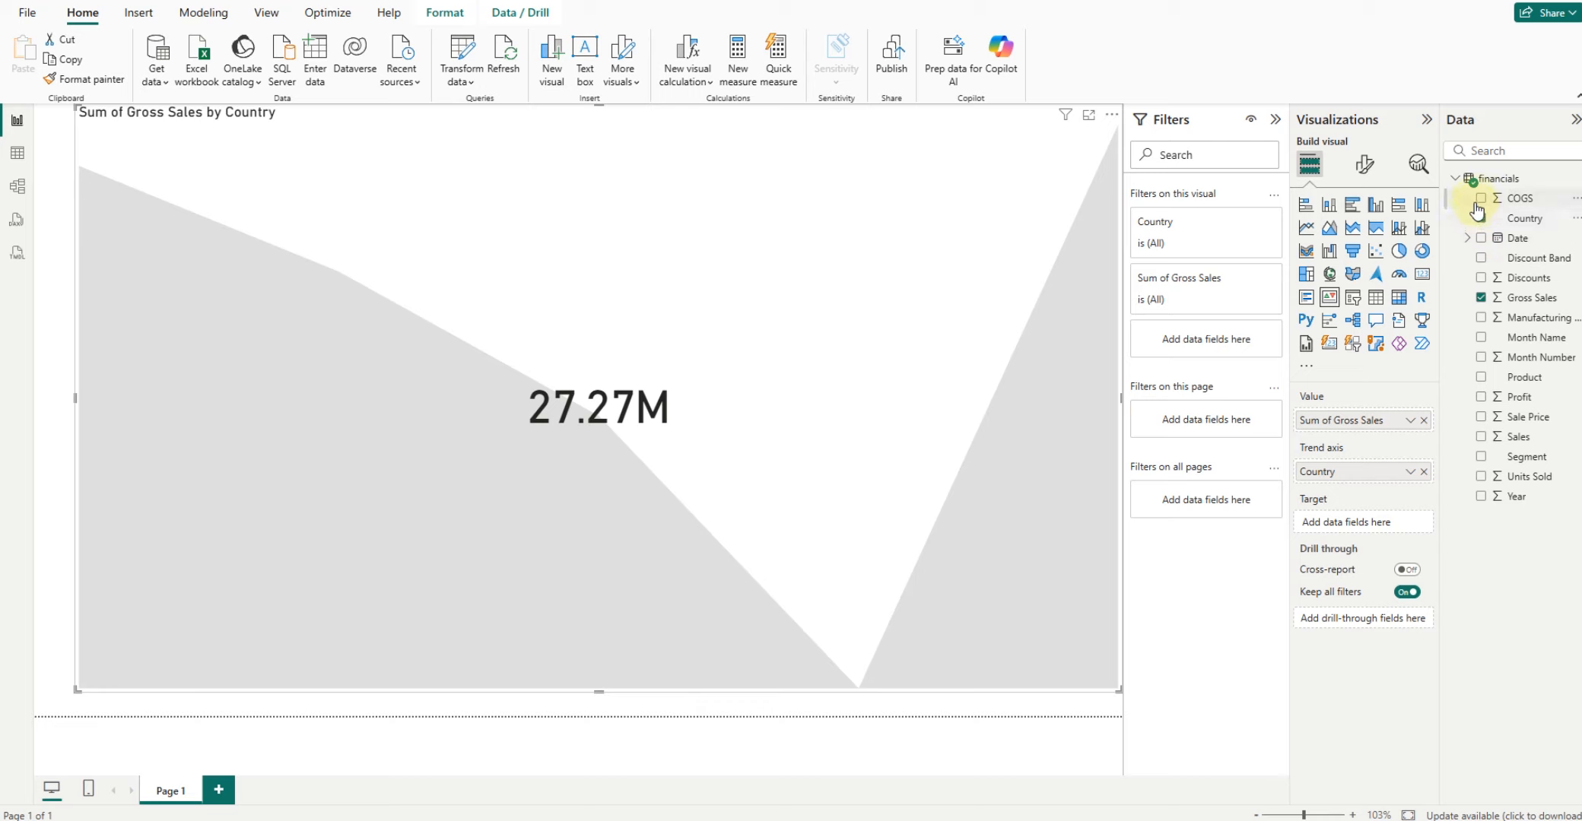
left_click(1478, 199)
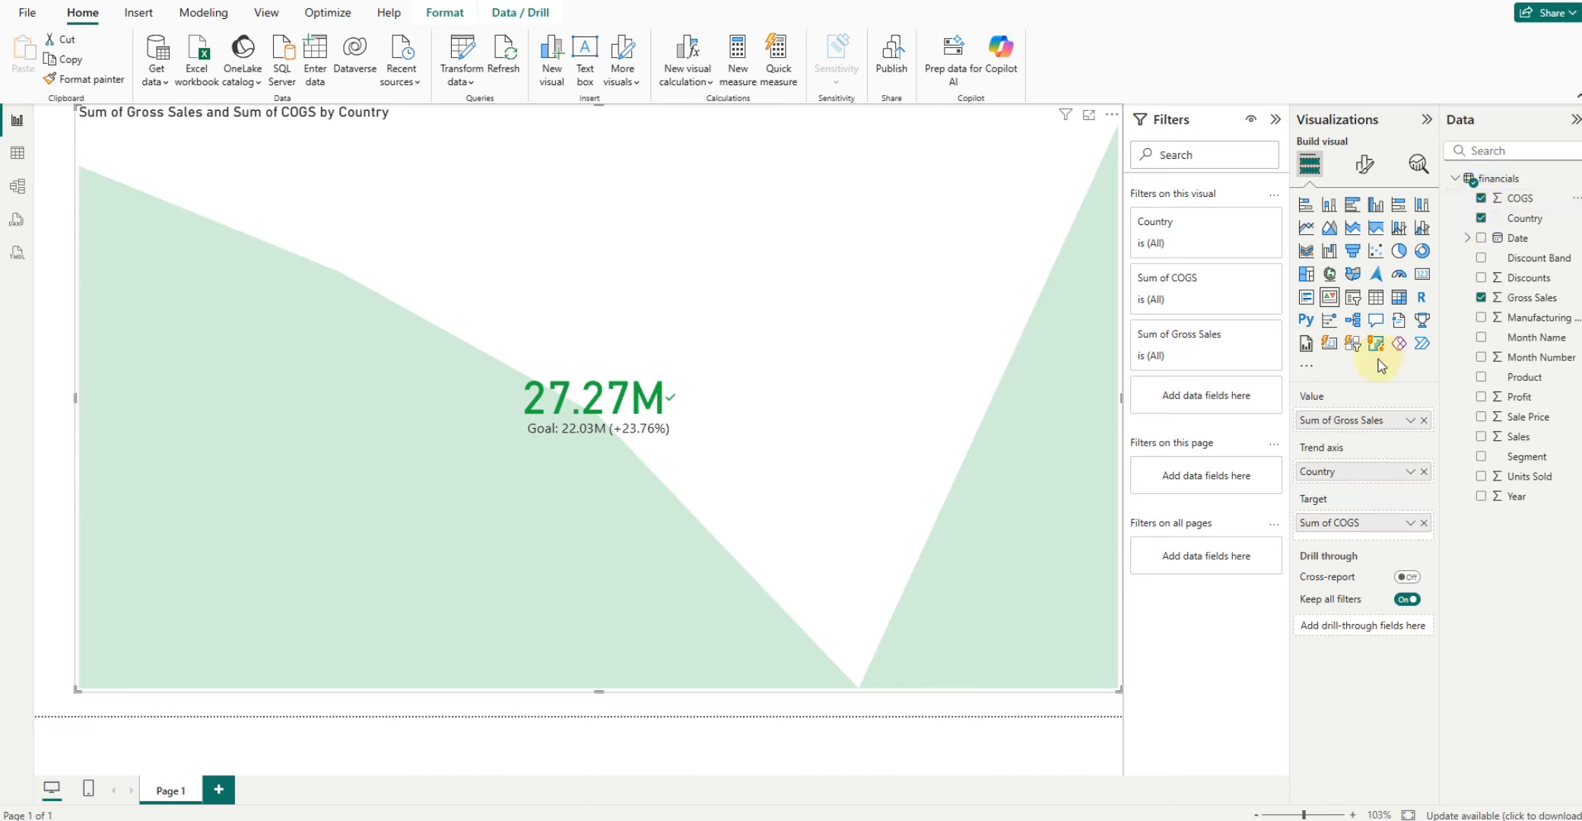
- Try Month Number as an additional KPI target, and clear every field from the visual
left_click(1480, 357)
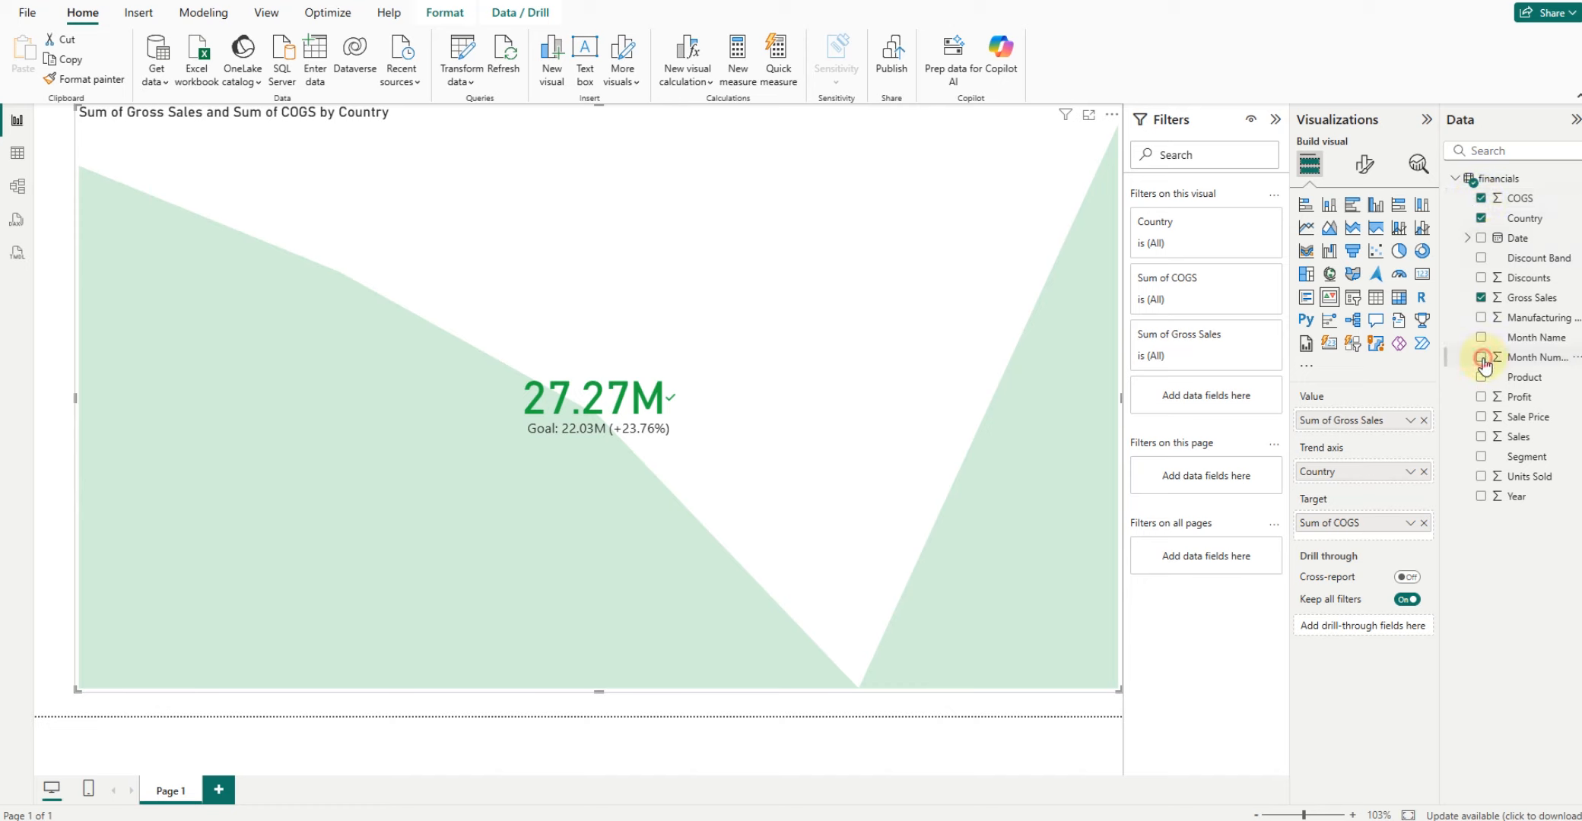
left_click(1474, 282)
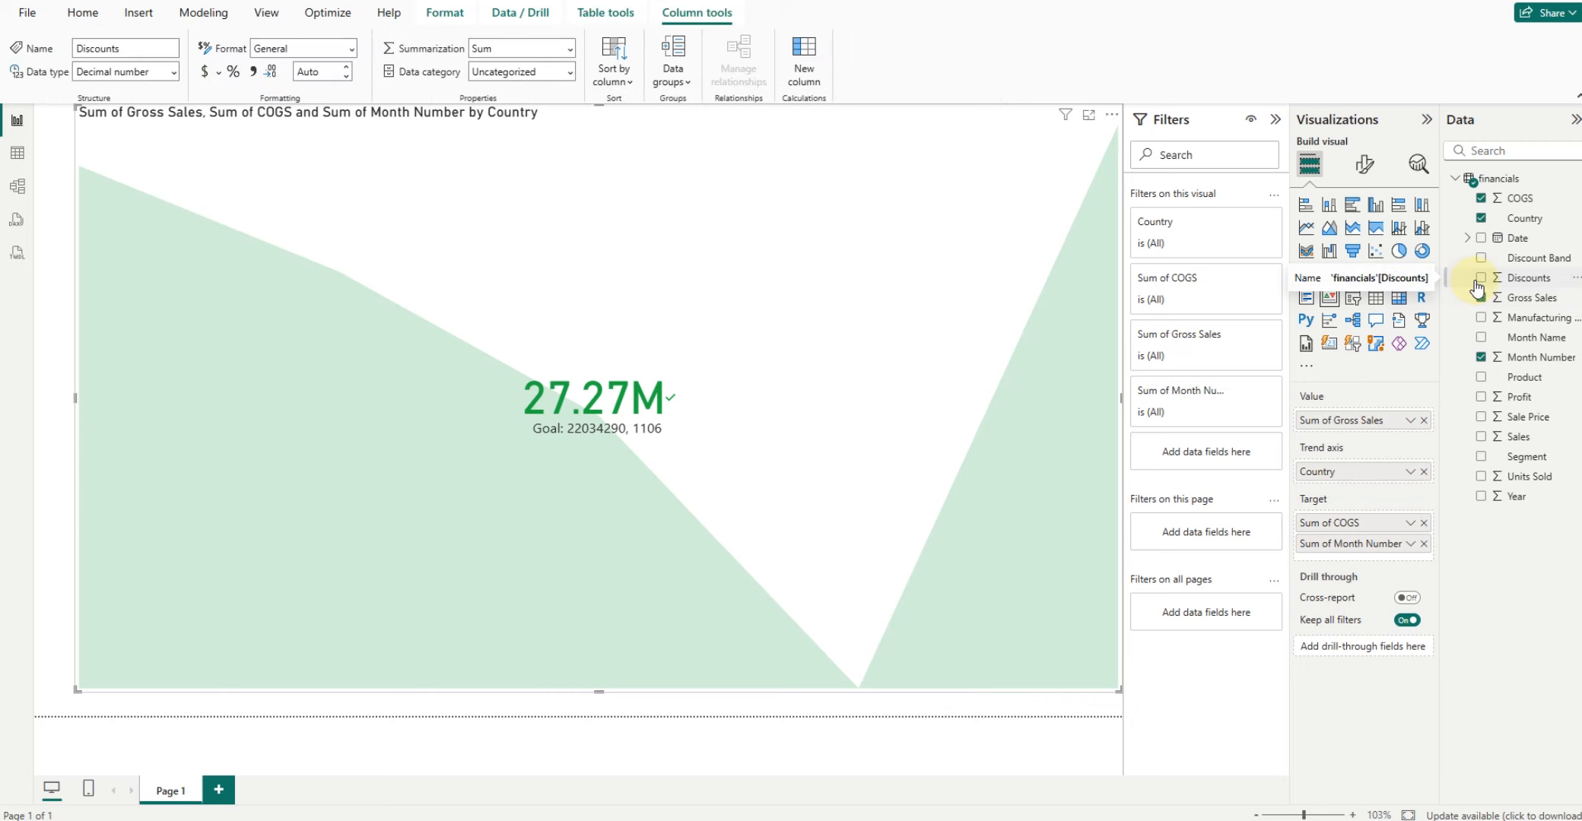
left_click(1481, 298)
left_click(1480, 357)
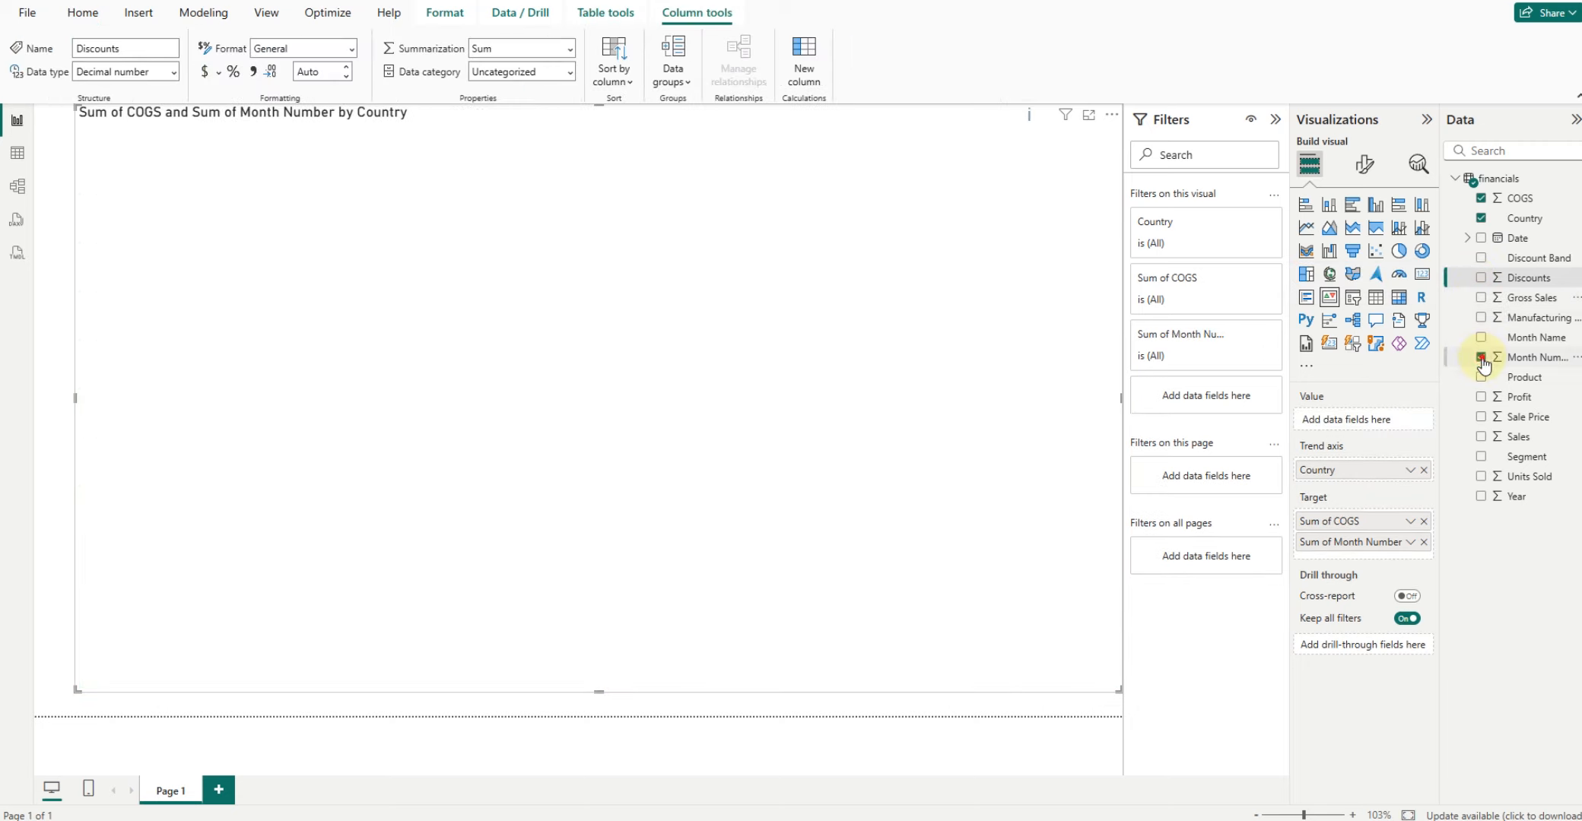
left_click(1481, 219)
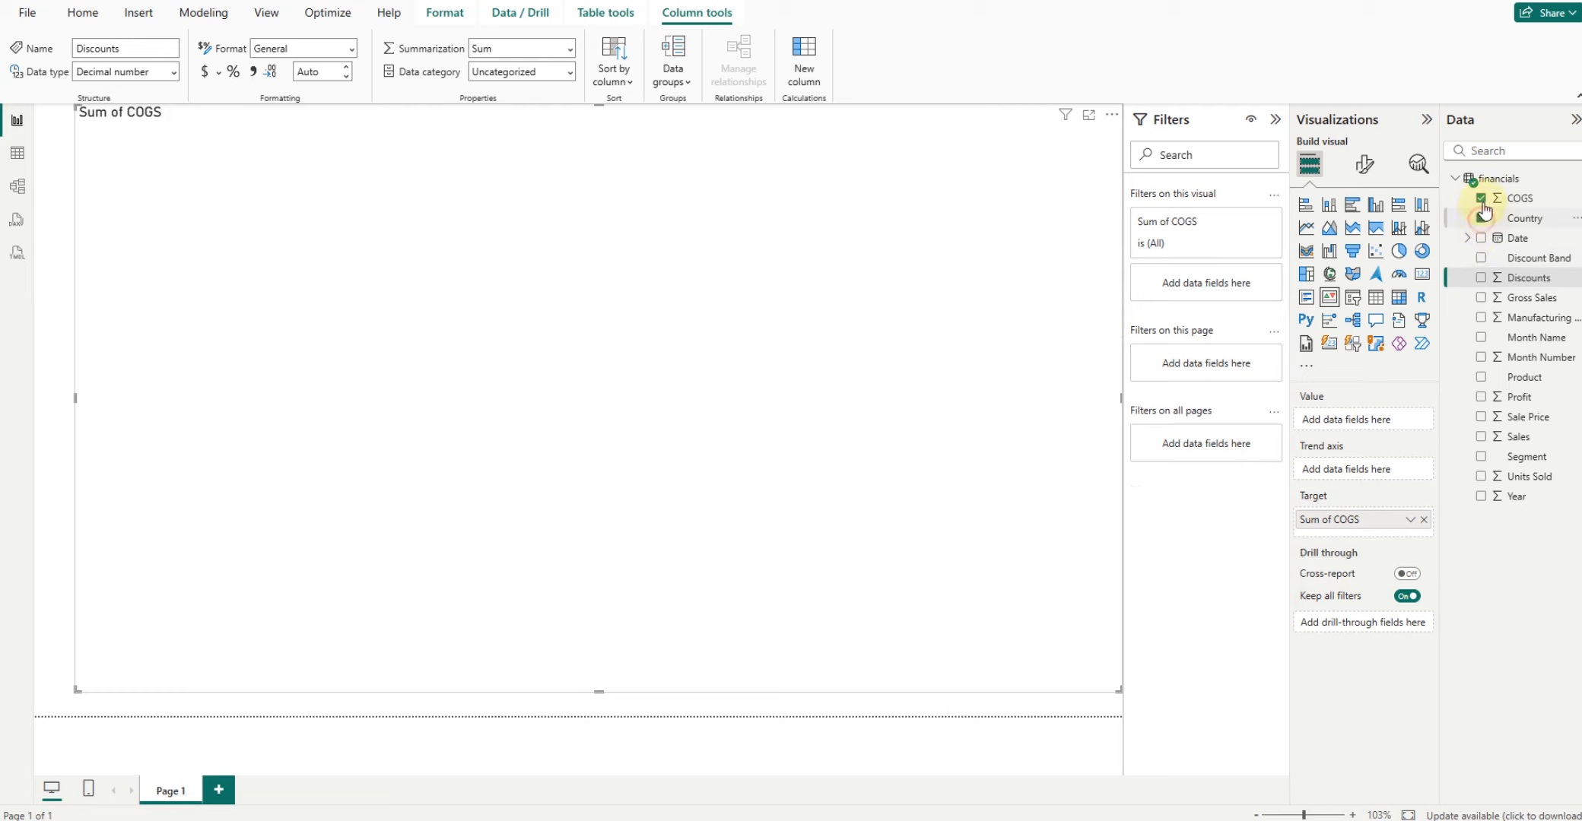
left_click(1481, 198)
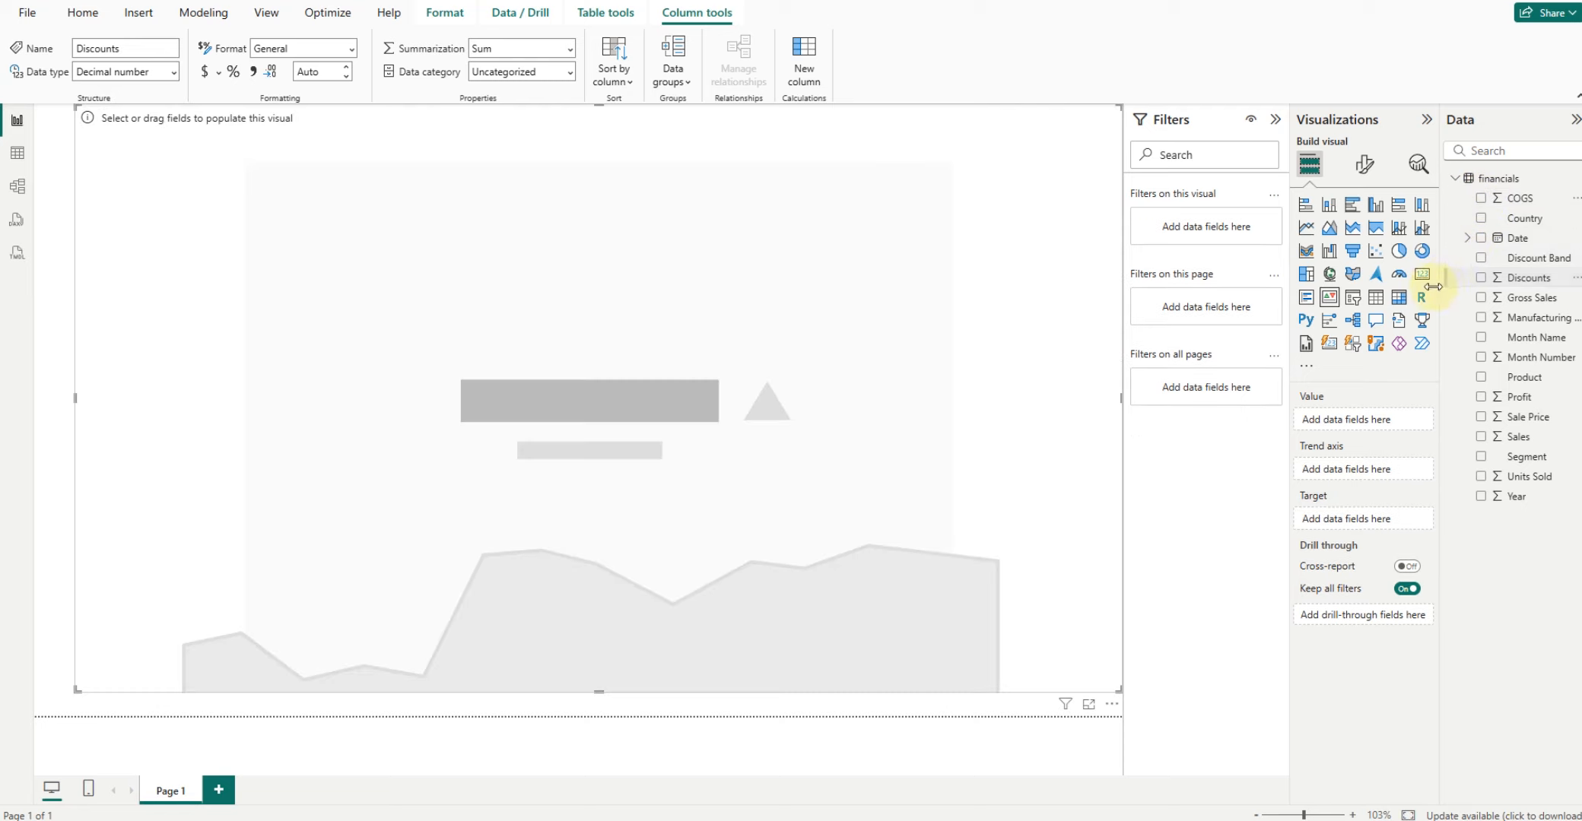
- Change the empty visual to a slicer on Country and select Canada
left_click(1355, 300)
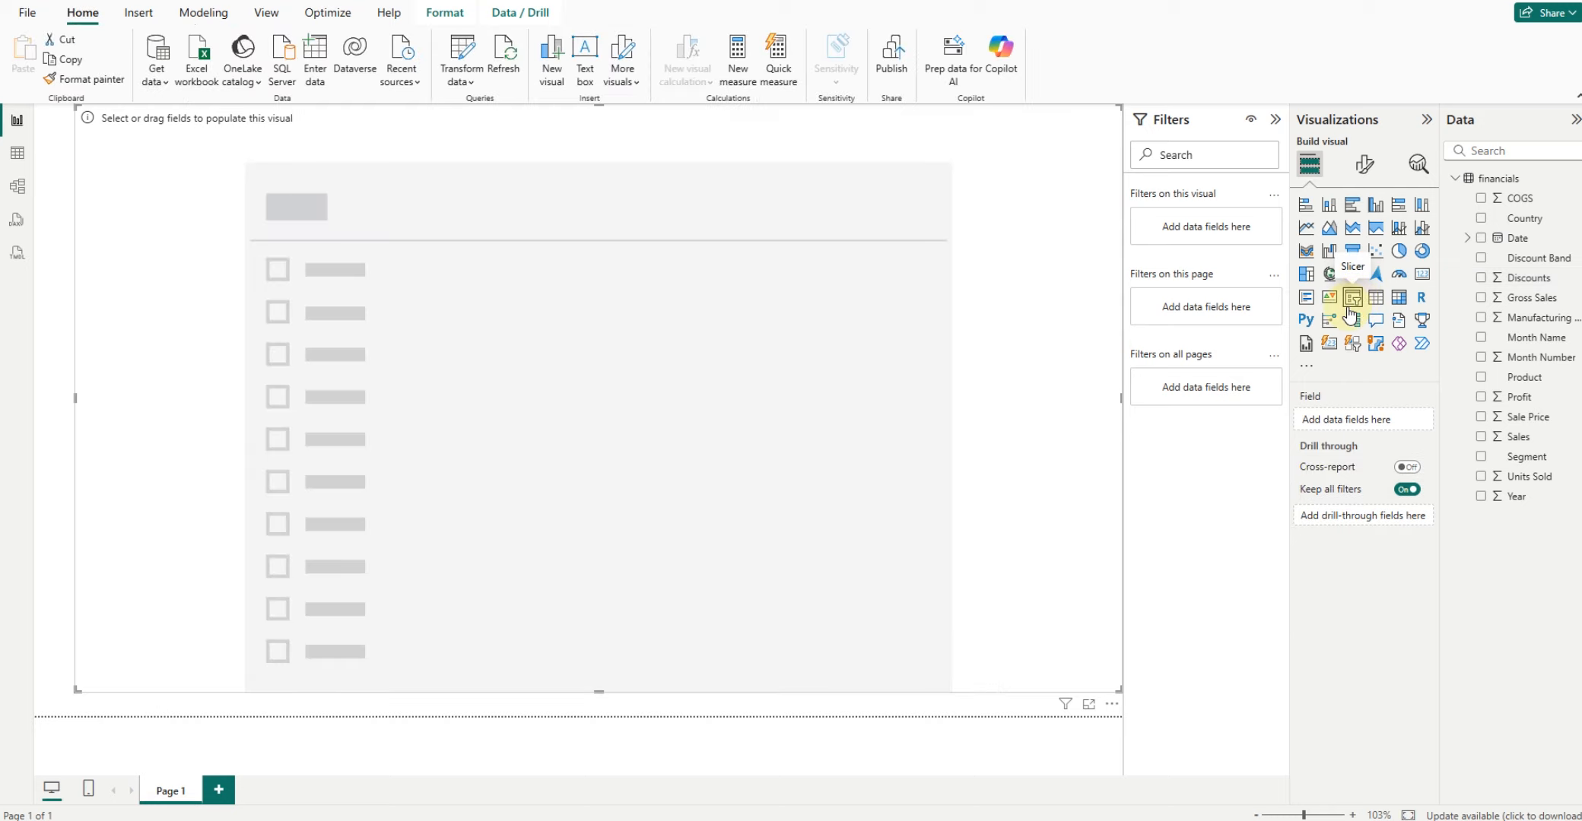
left_click(1481, 218)
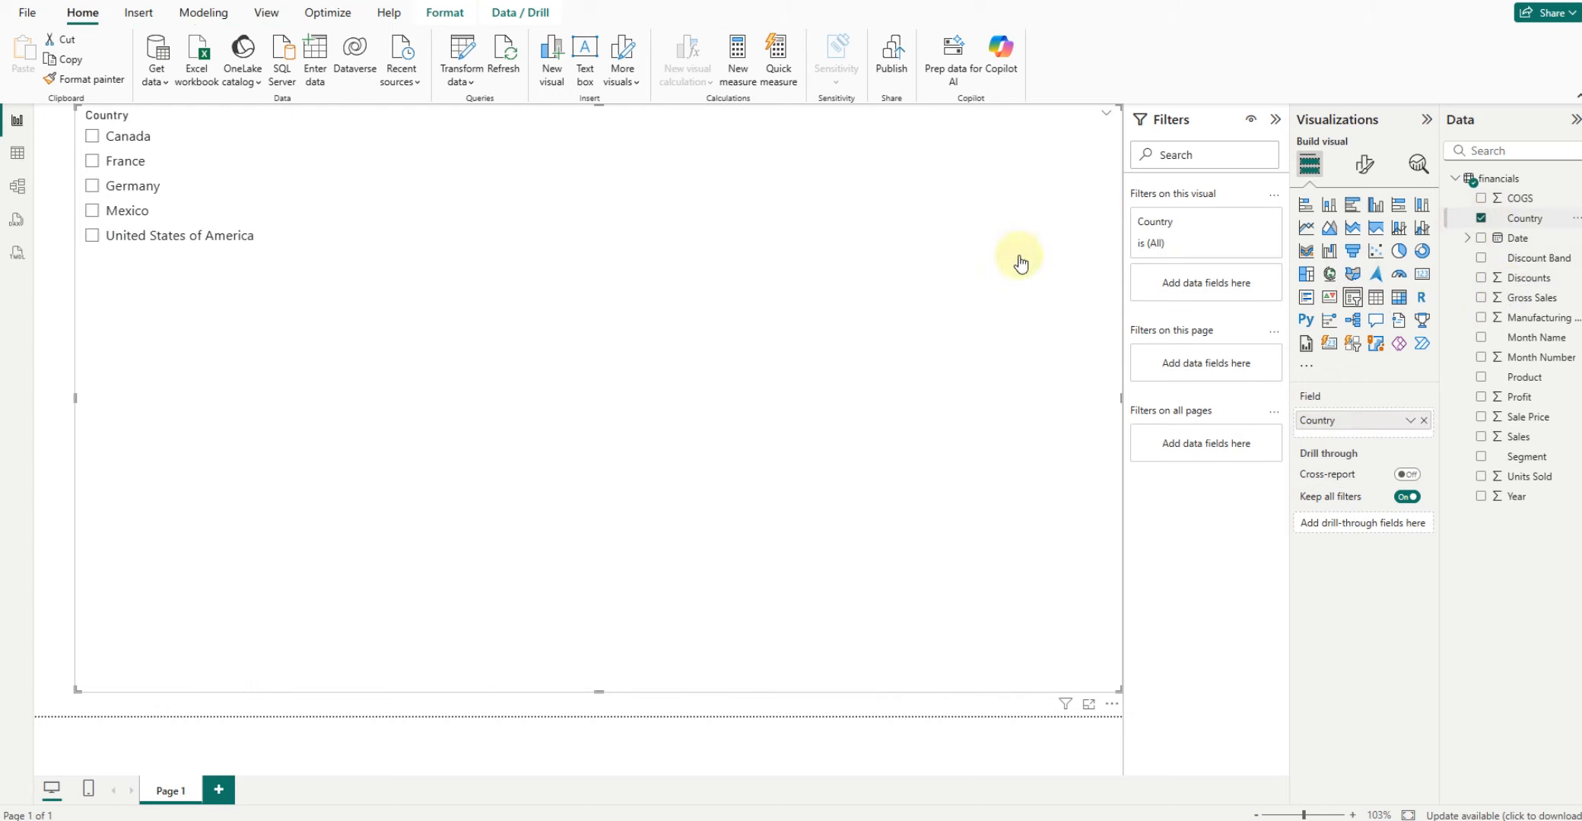
left_click(94, 138)
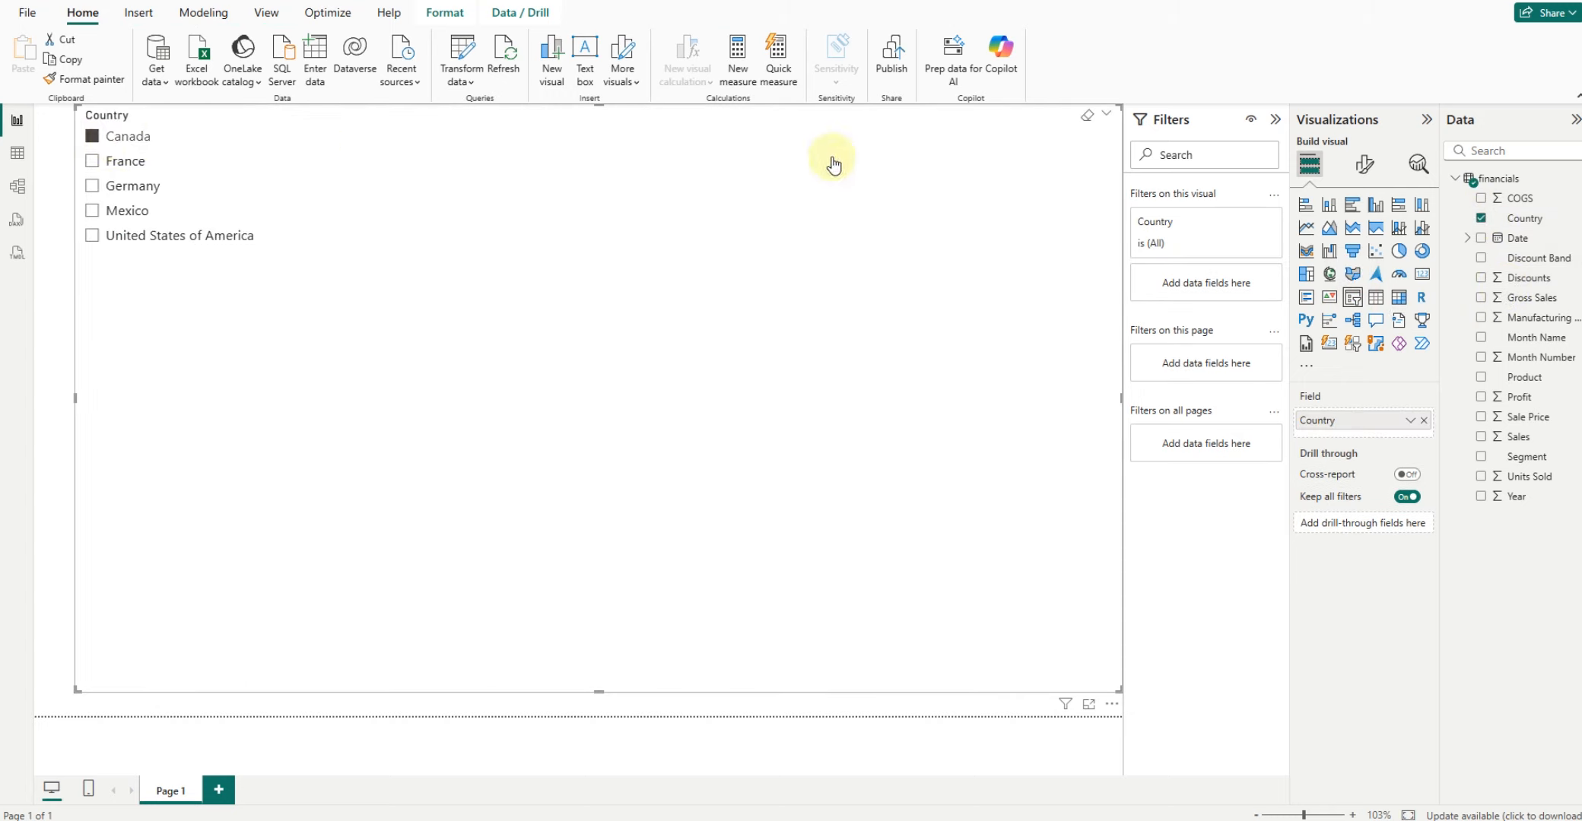
- Try the Tile style in the slicer settings, and set the Country slicer's style to Dropdown
left_click(1367, 176)
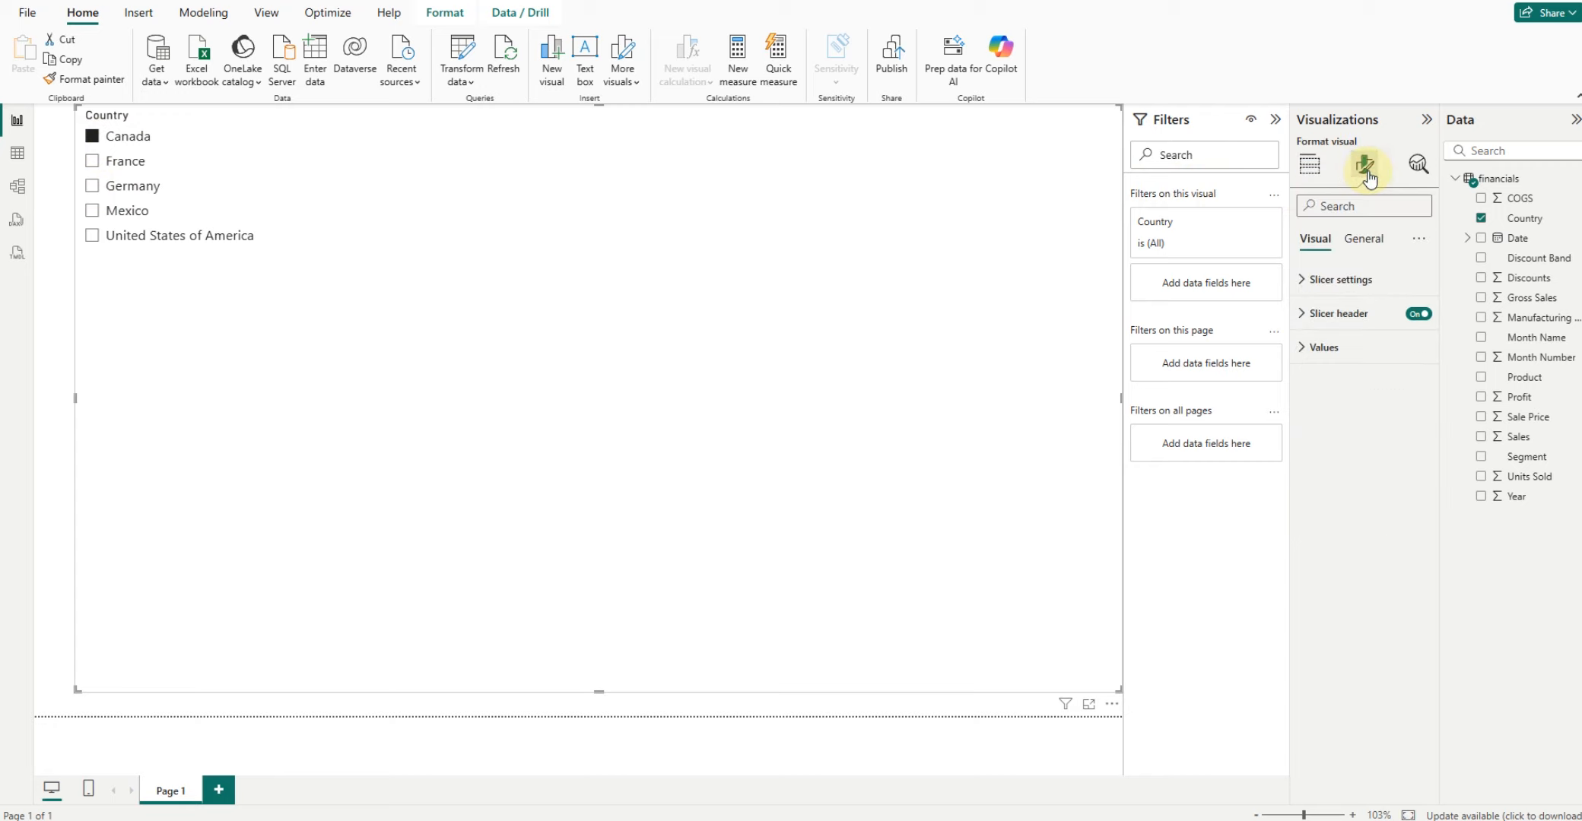
left_click(1386, 279)
left_click(1357, 359)
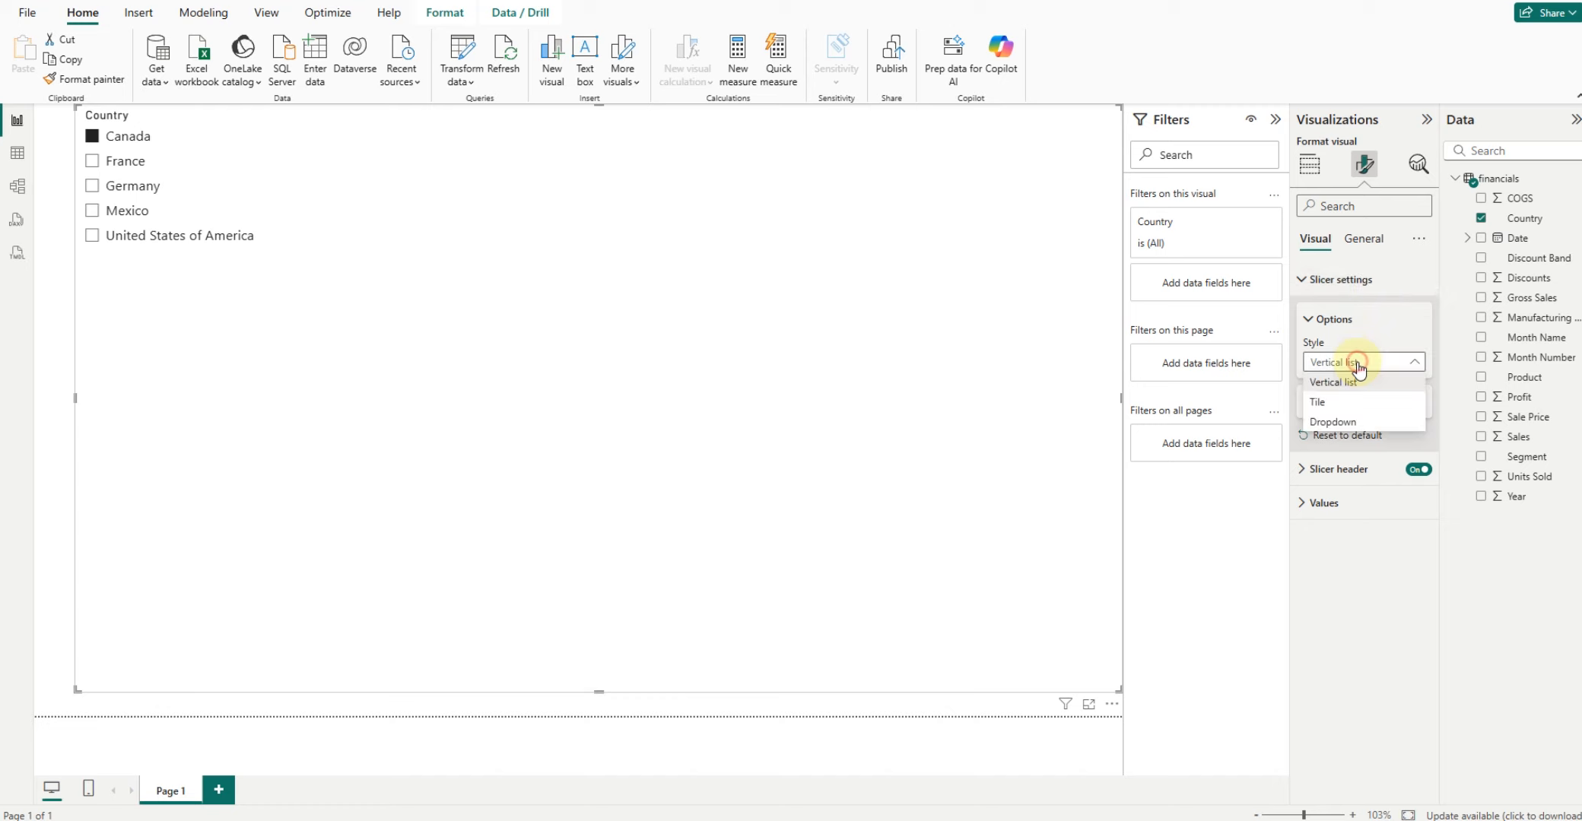
left_click(1337, 400)
left_click(783, 166)
left_click(1333, 374)
left_click(1327, 421)
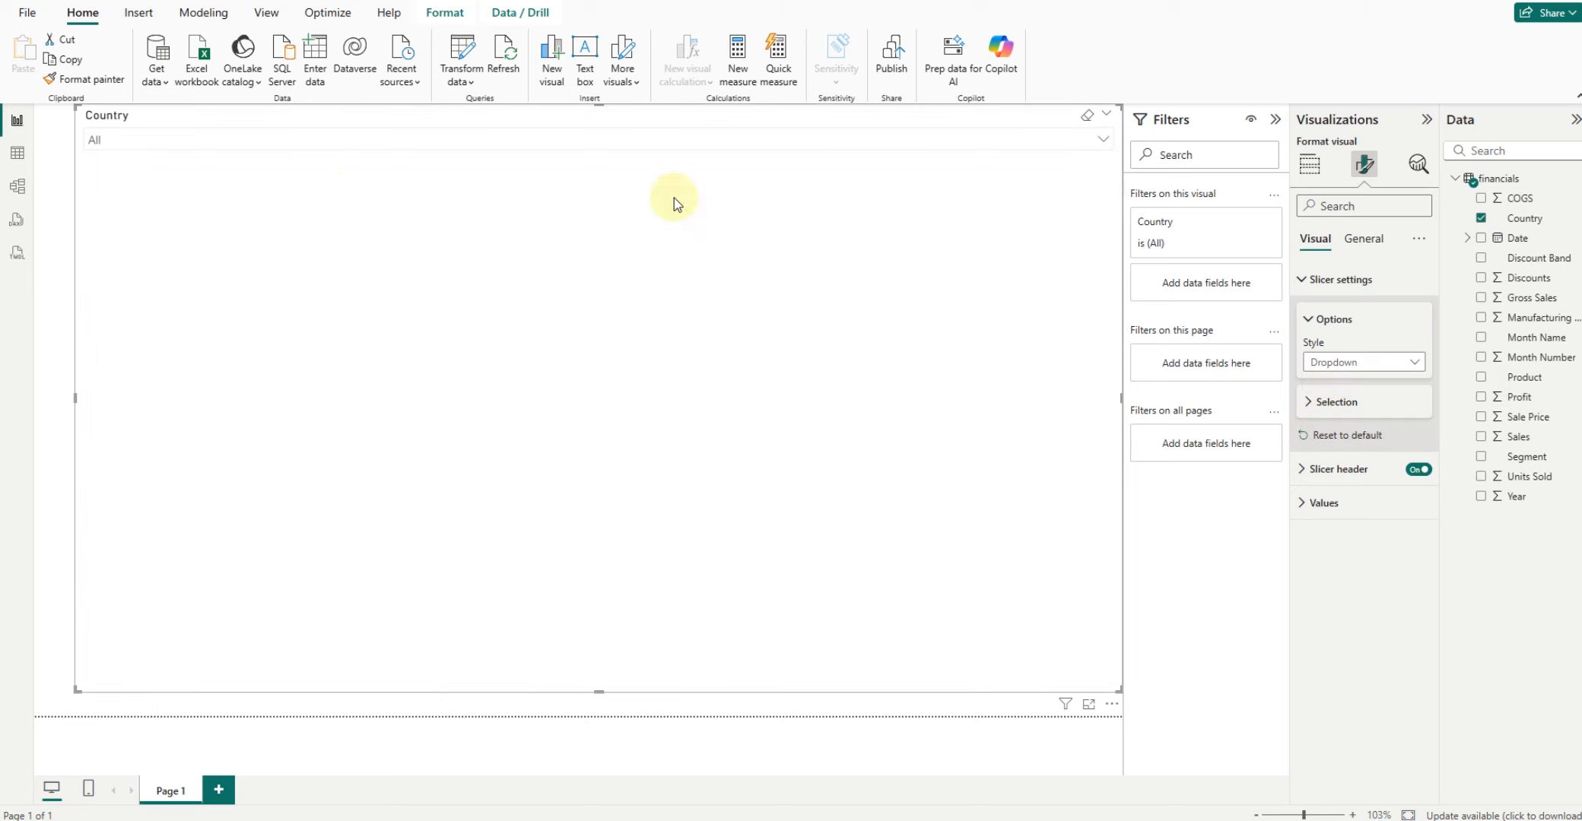
- Turn on the Select all option and search for the Country slicer, and check its expanded list
left_click(1352, 403)
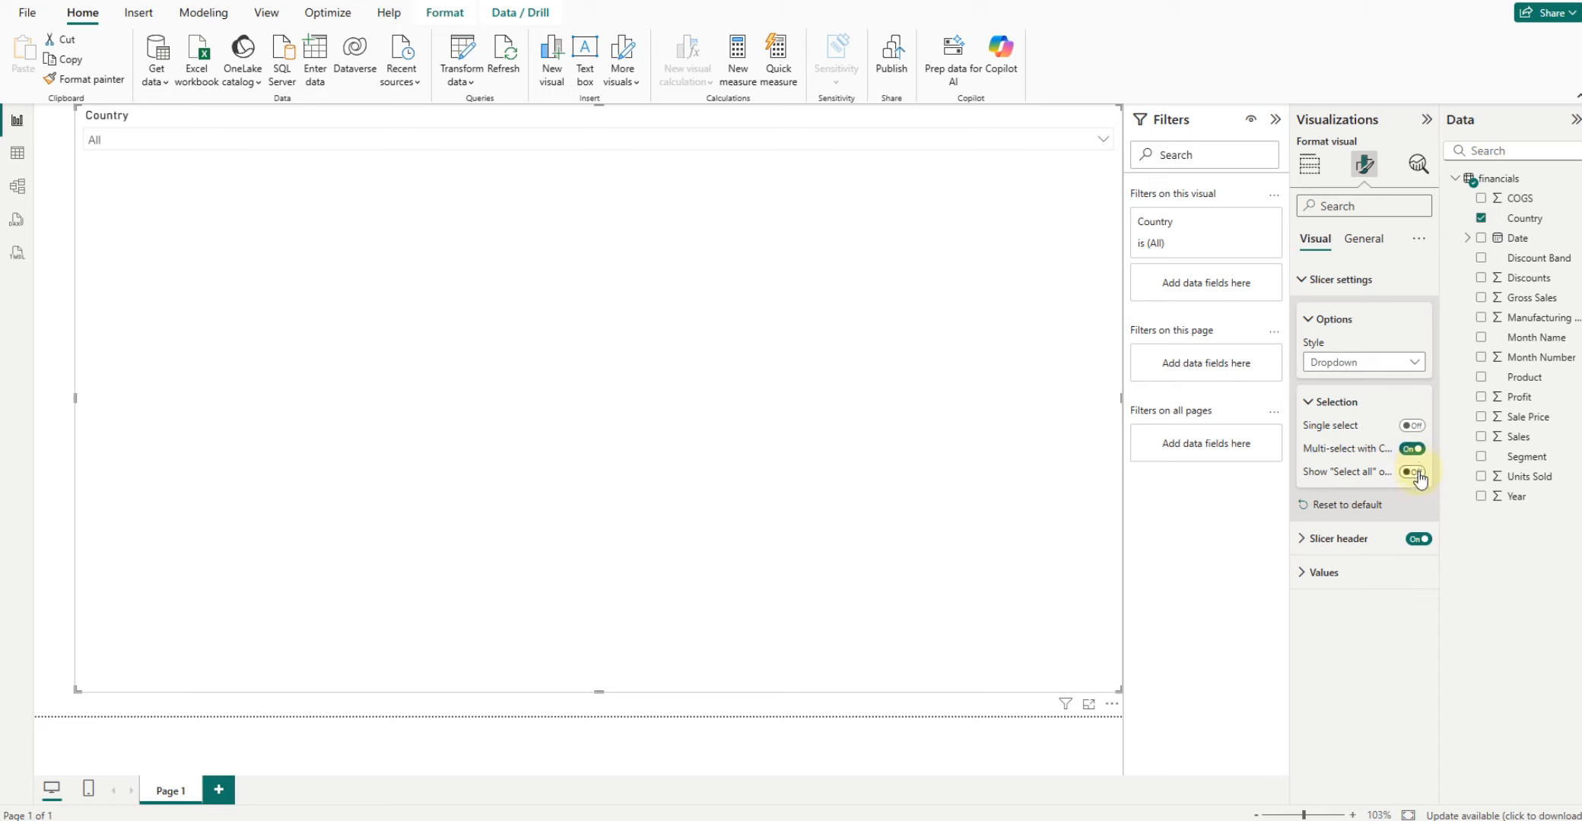
left_click(195, 140)
left_click(957, 356)
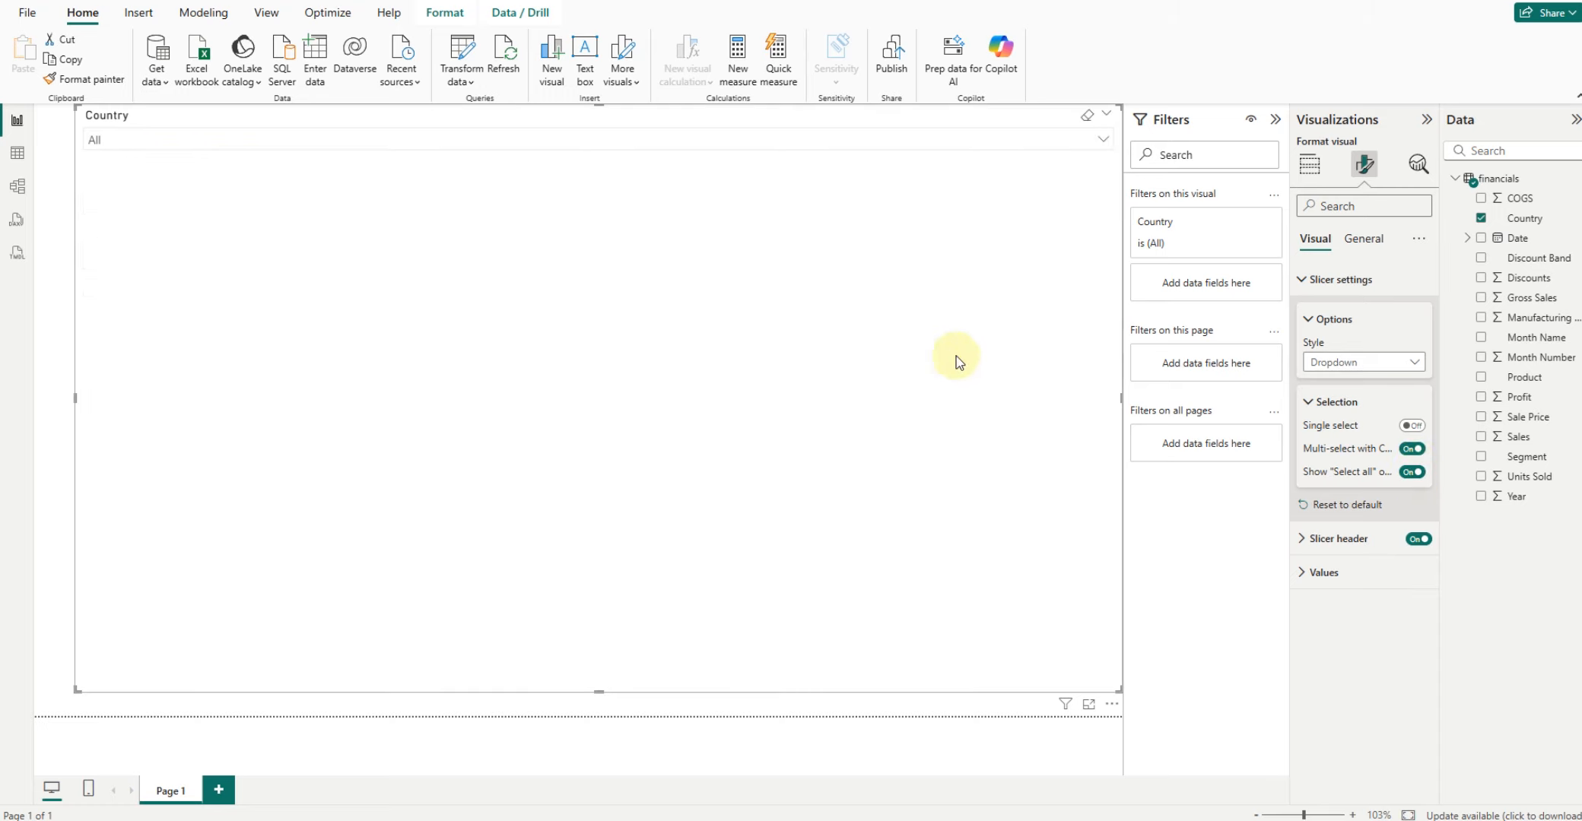
left_click(1113, 705)
left_click(1137, 583)
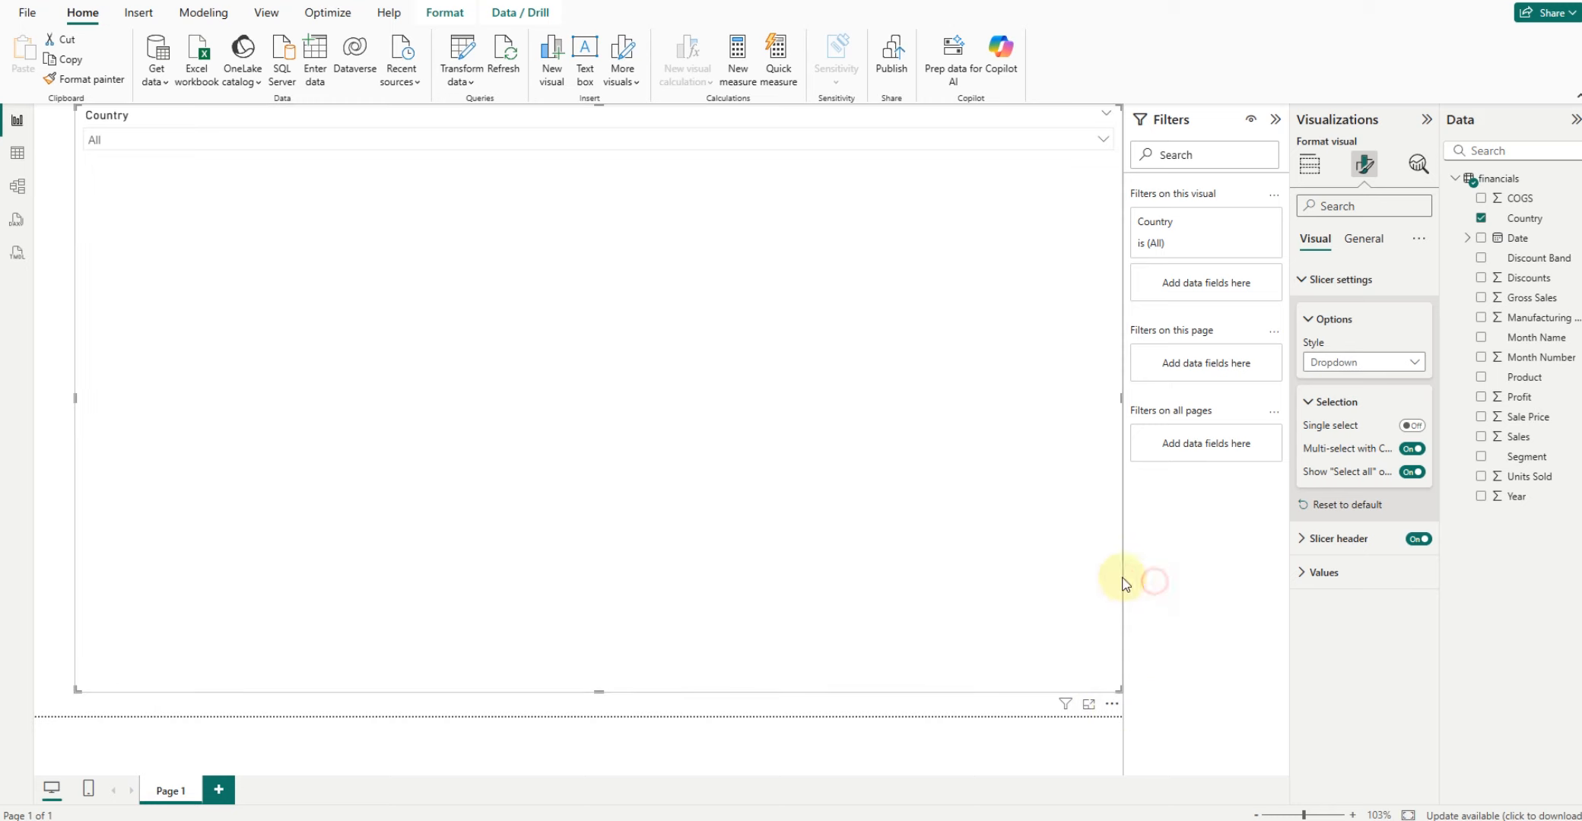
left_click(120, 142)
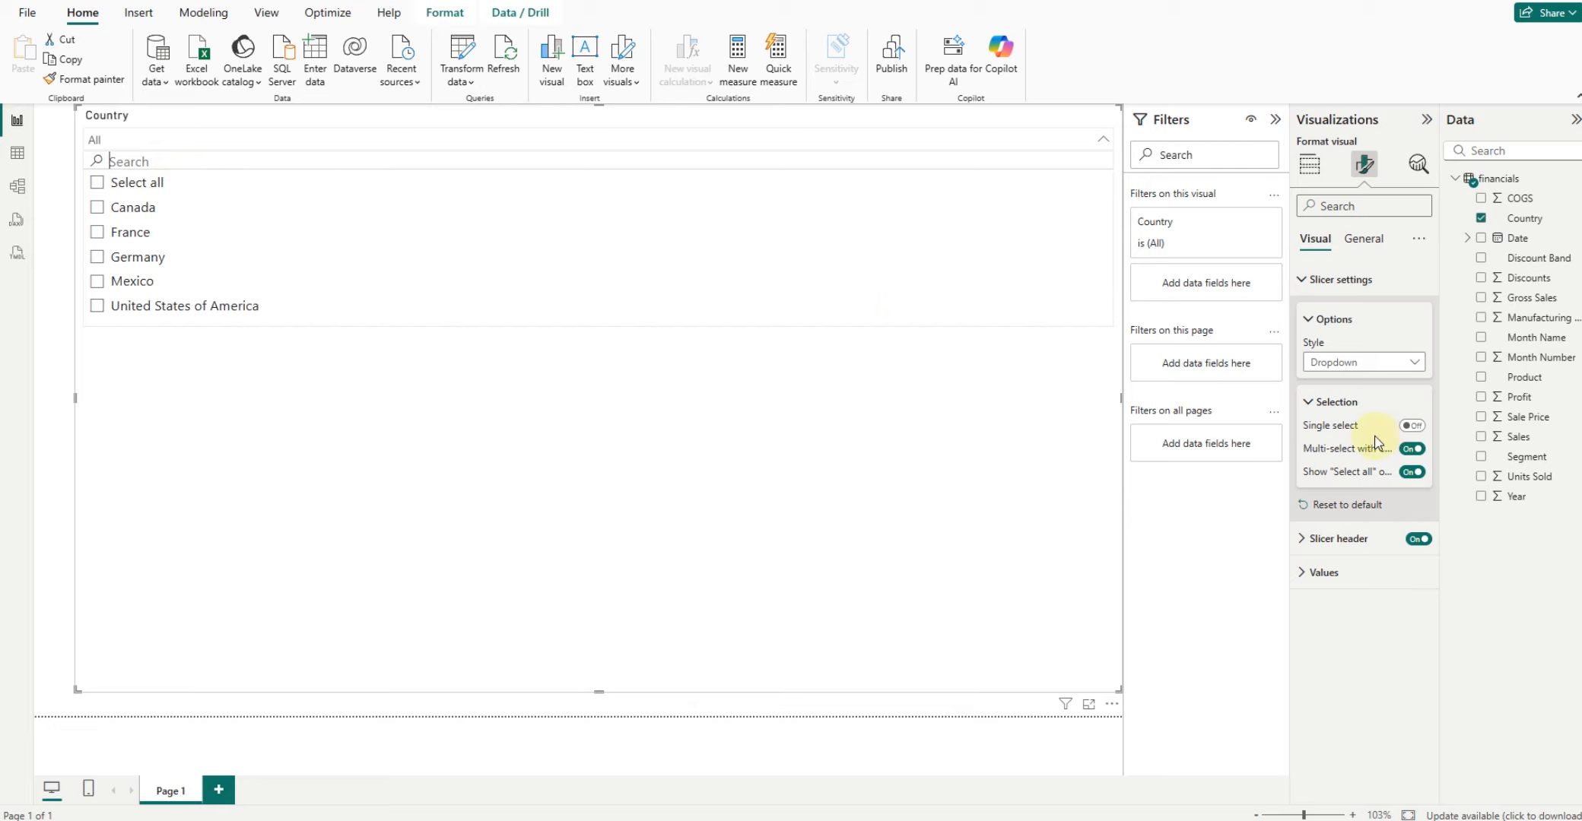
left_click(1112, 707)
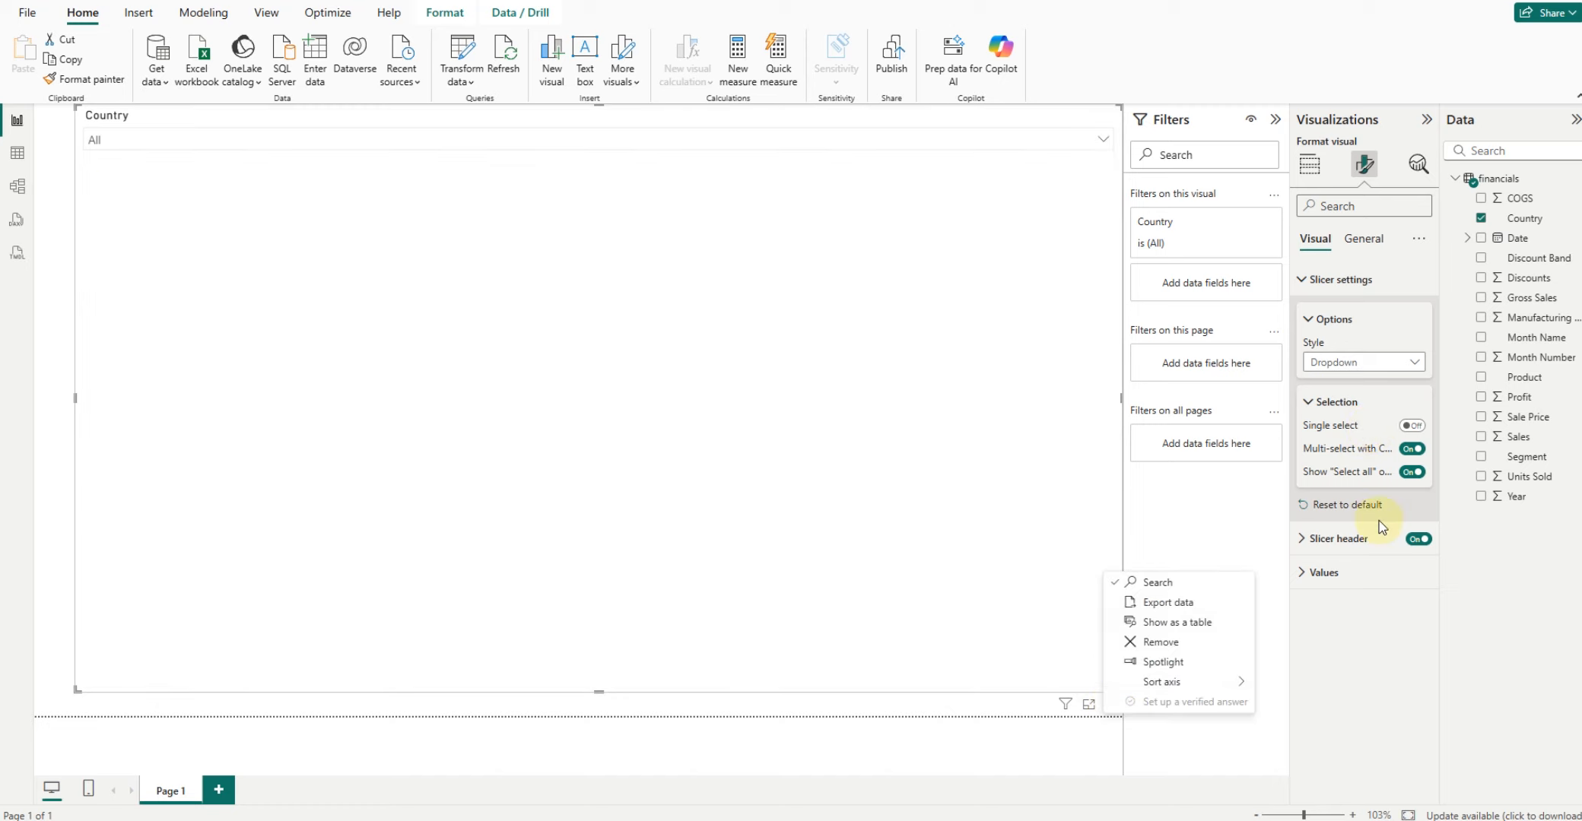
- Change the slicer to a table and sort the Country column in descending order
left_click(1311, 165)
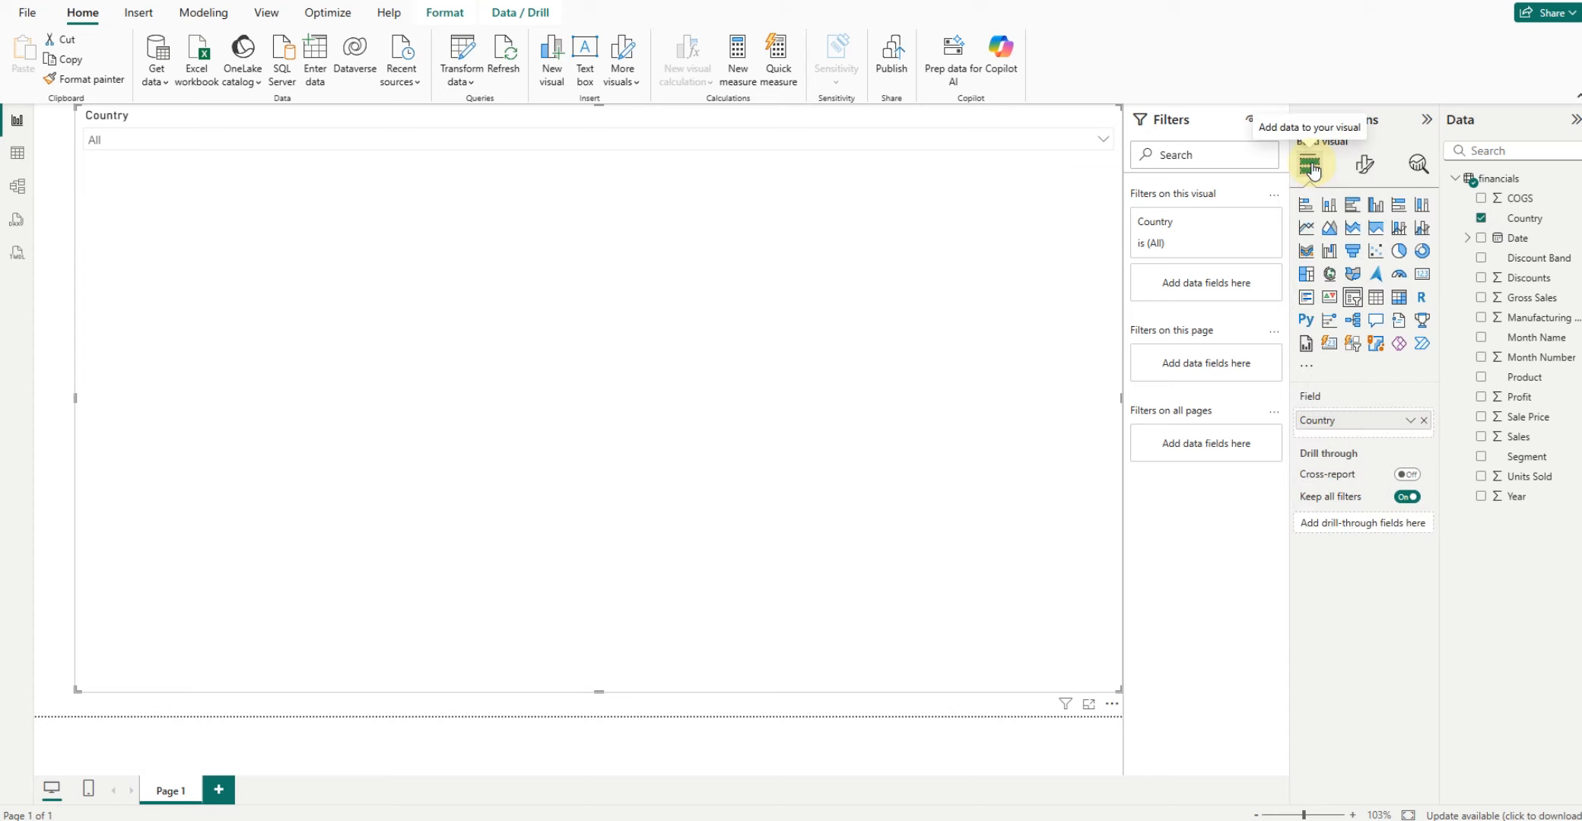
left_click(1378, 300)
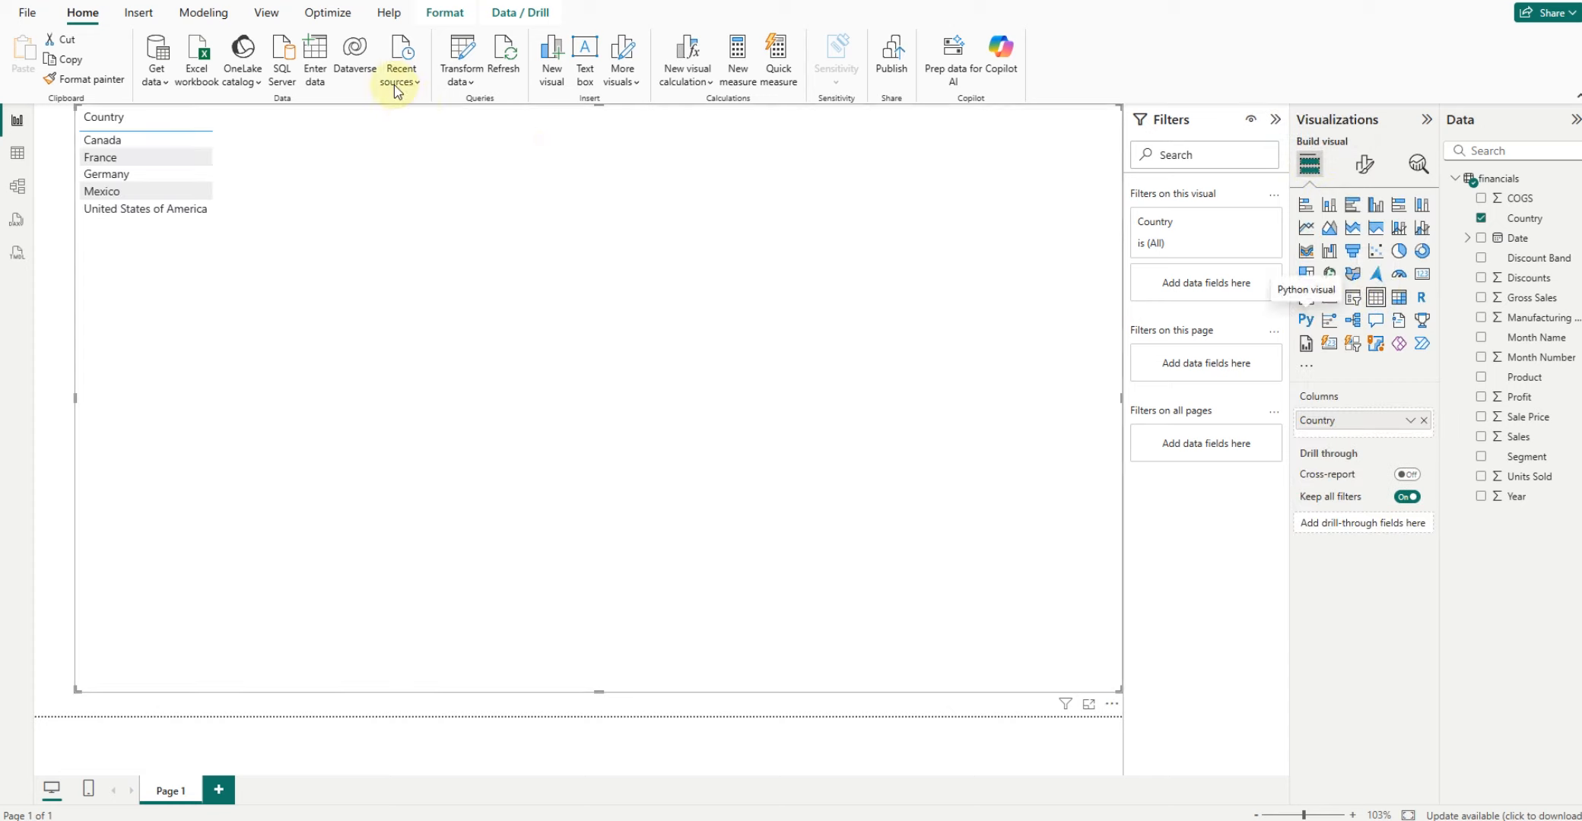
left_click(186, 117)
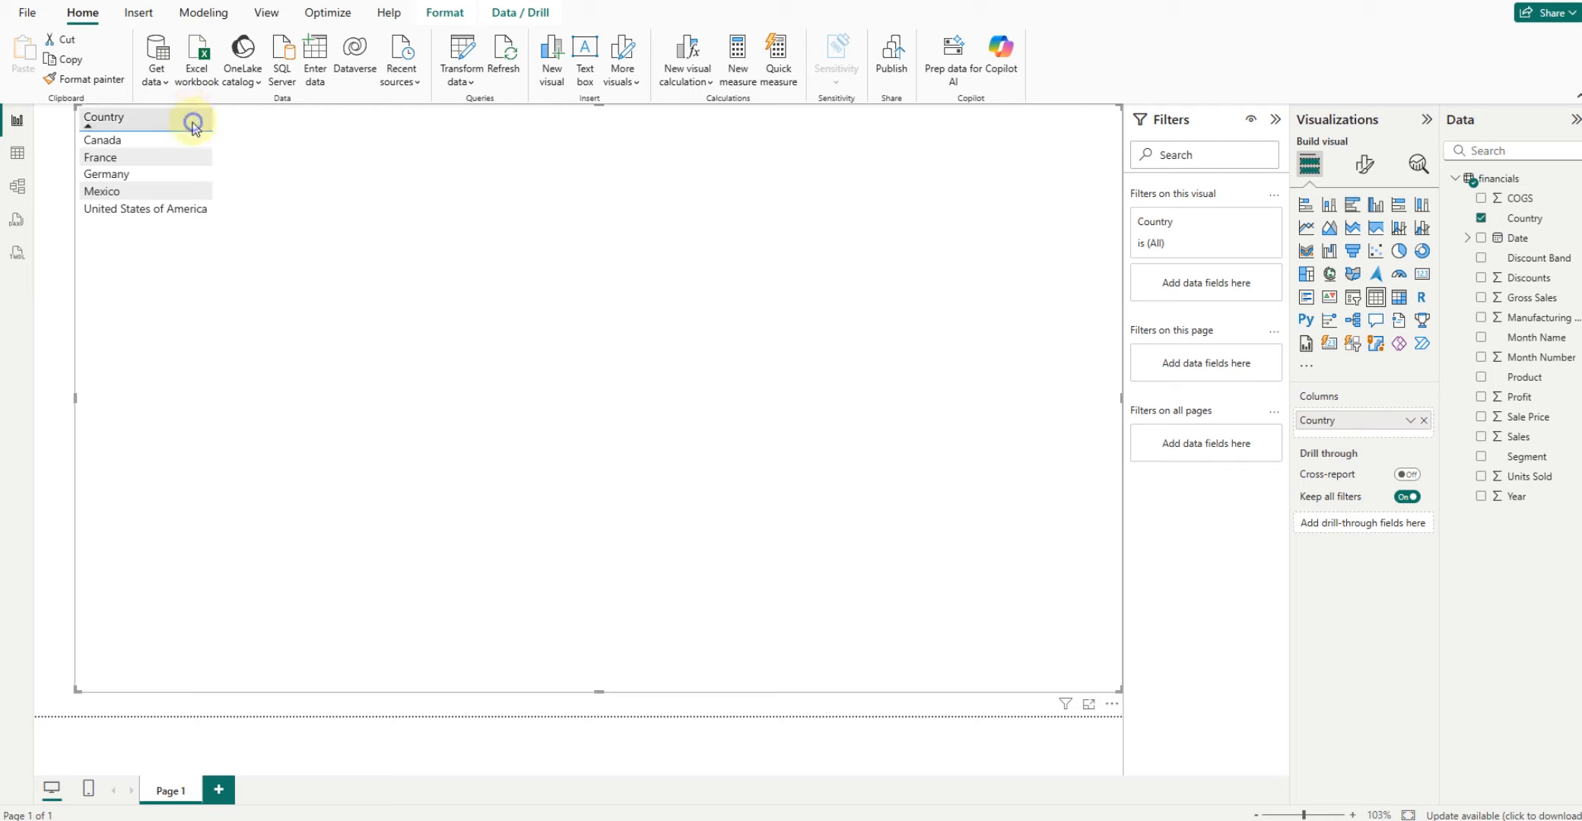
right_click(194, 126)
left_click(176, 114)
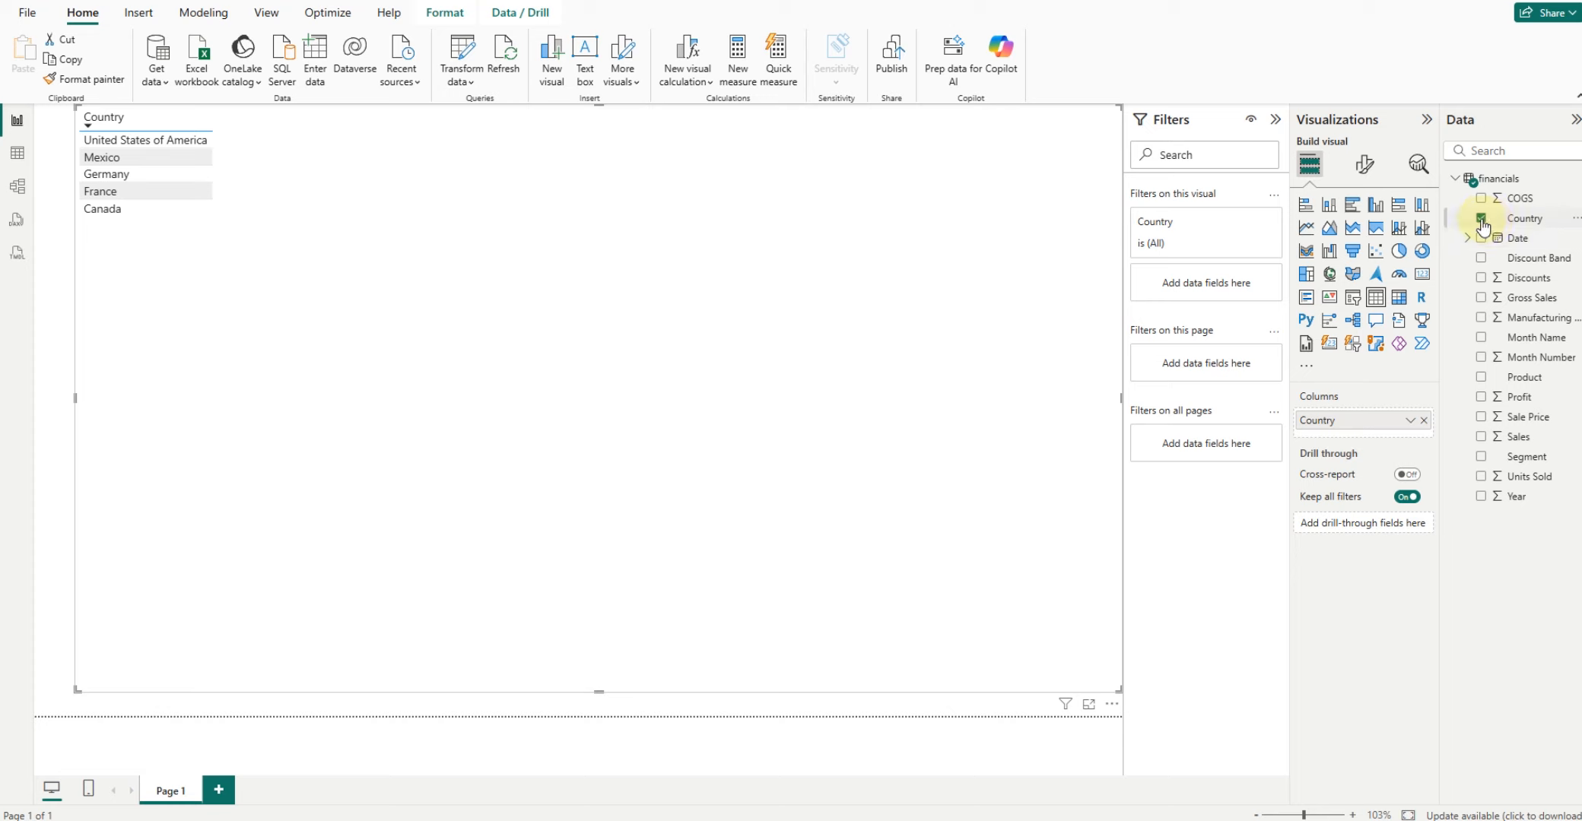
- Add Gross Sales, Month Number, Profit, Sale Price, Sales and Units Sold as columns to the Country table
left_click(1481, 299)
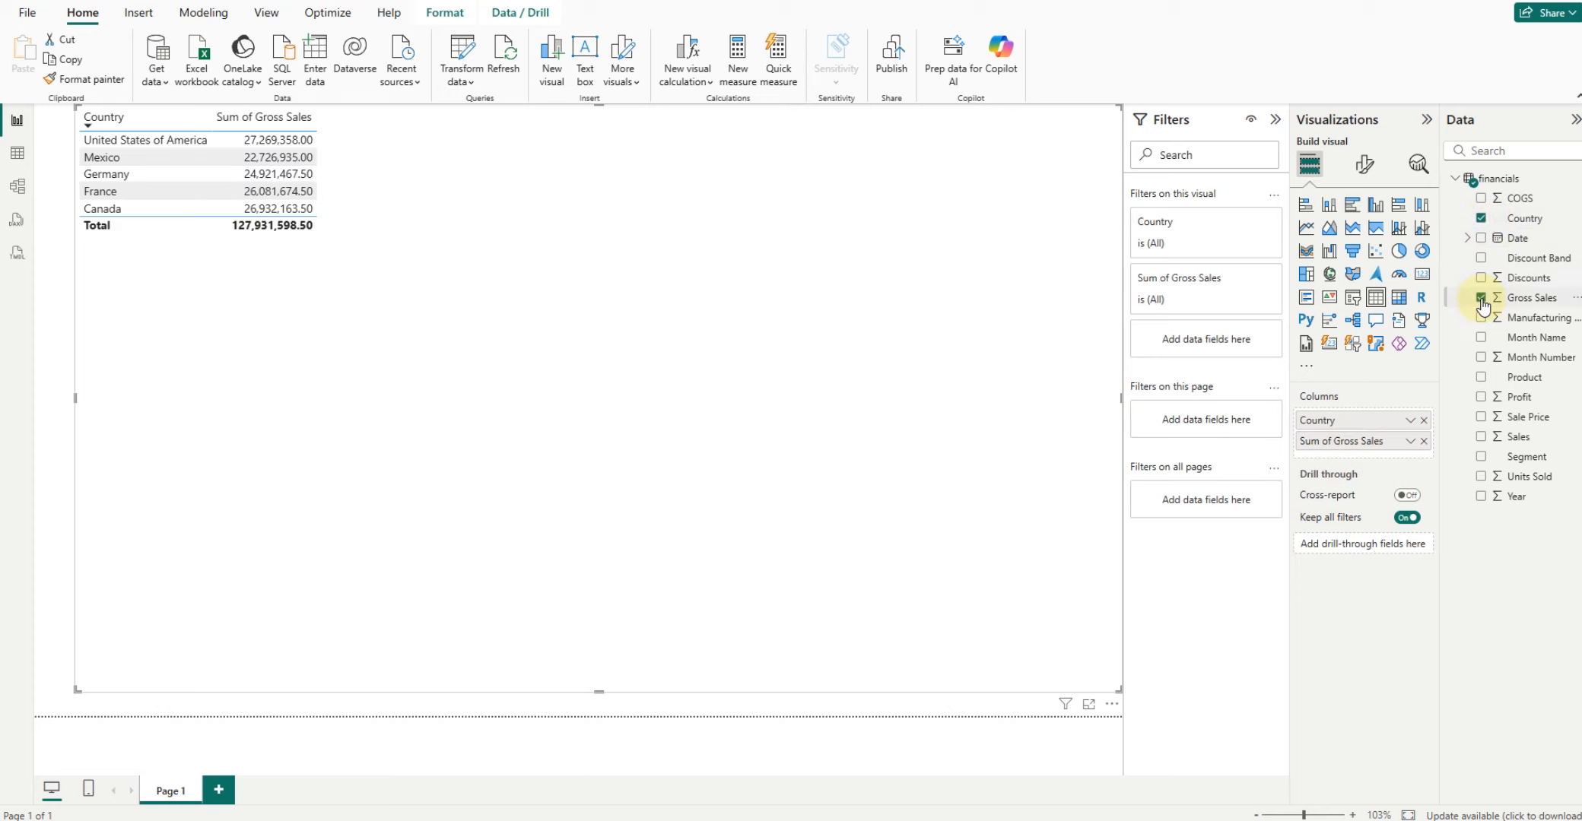
left_click(1481, 358)
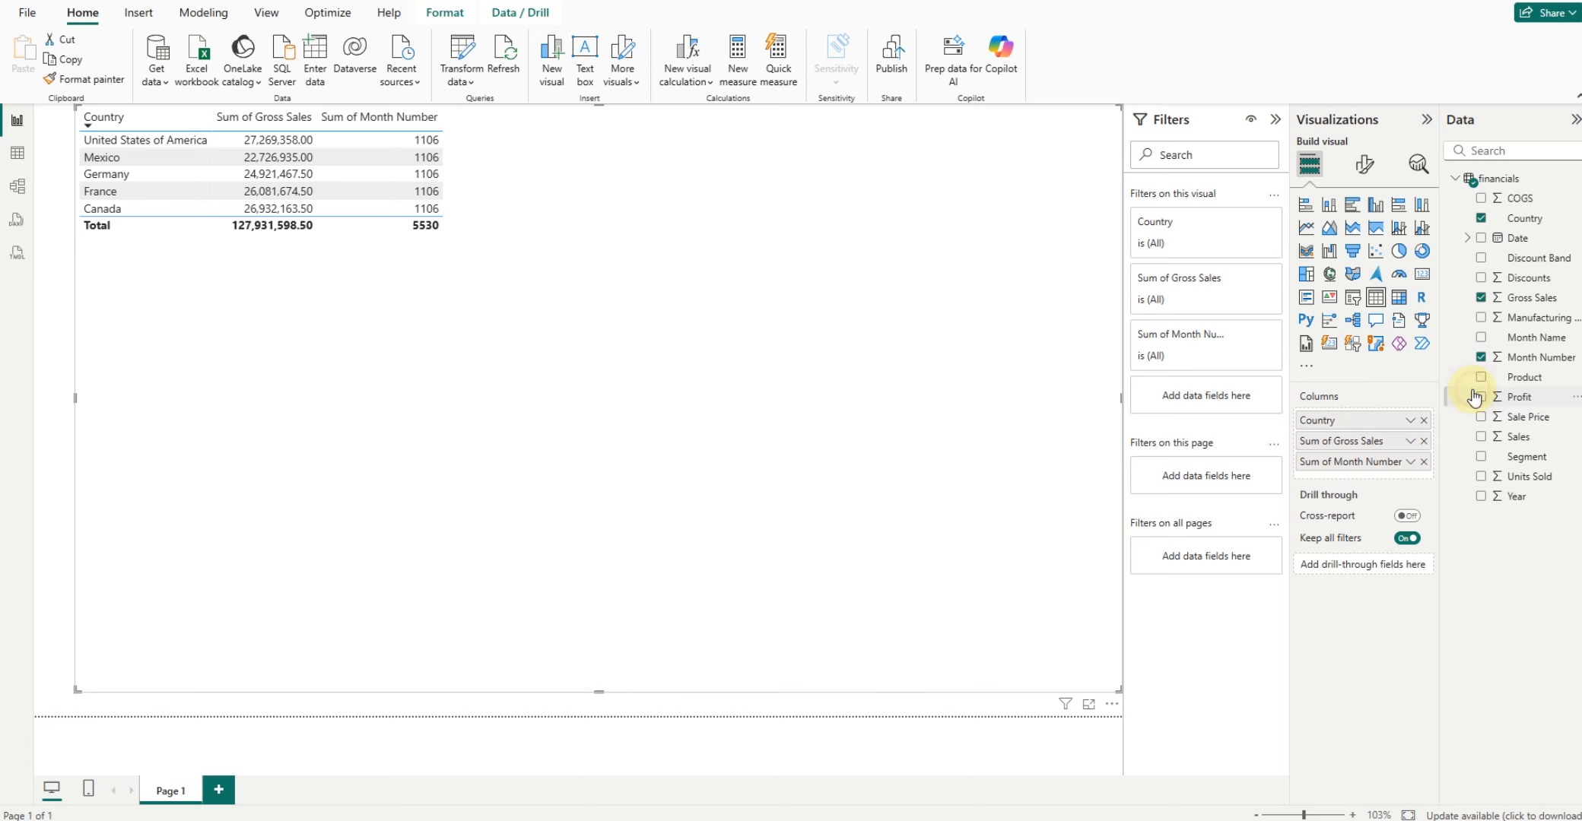
left_click(1479, 397)
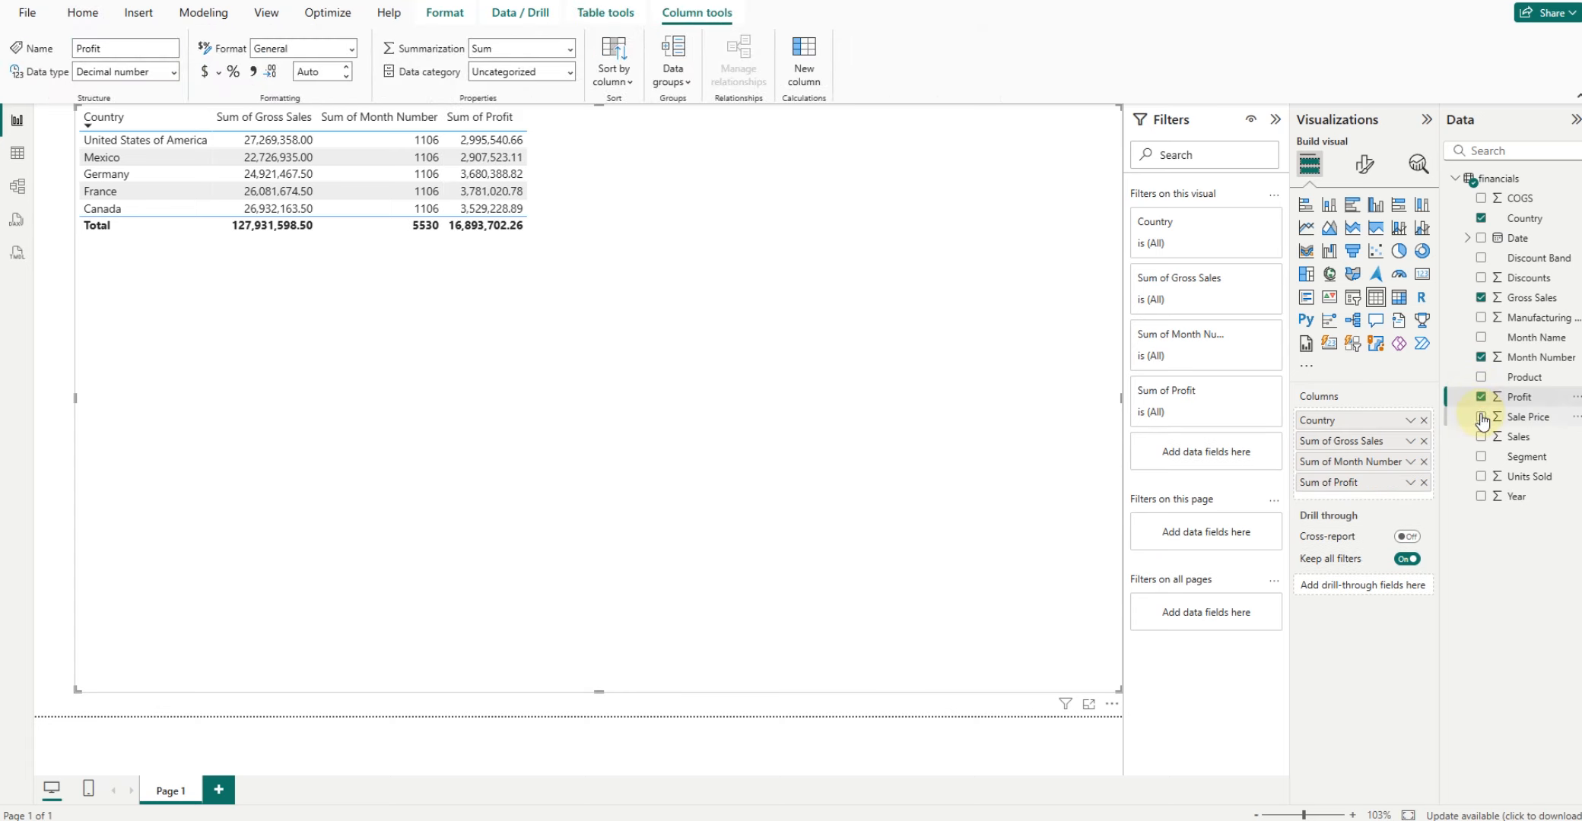
left_click(1480, 418)
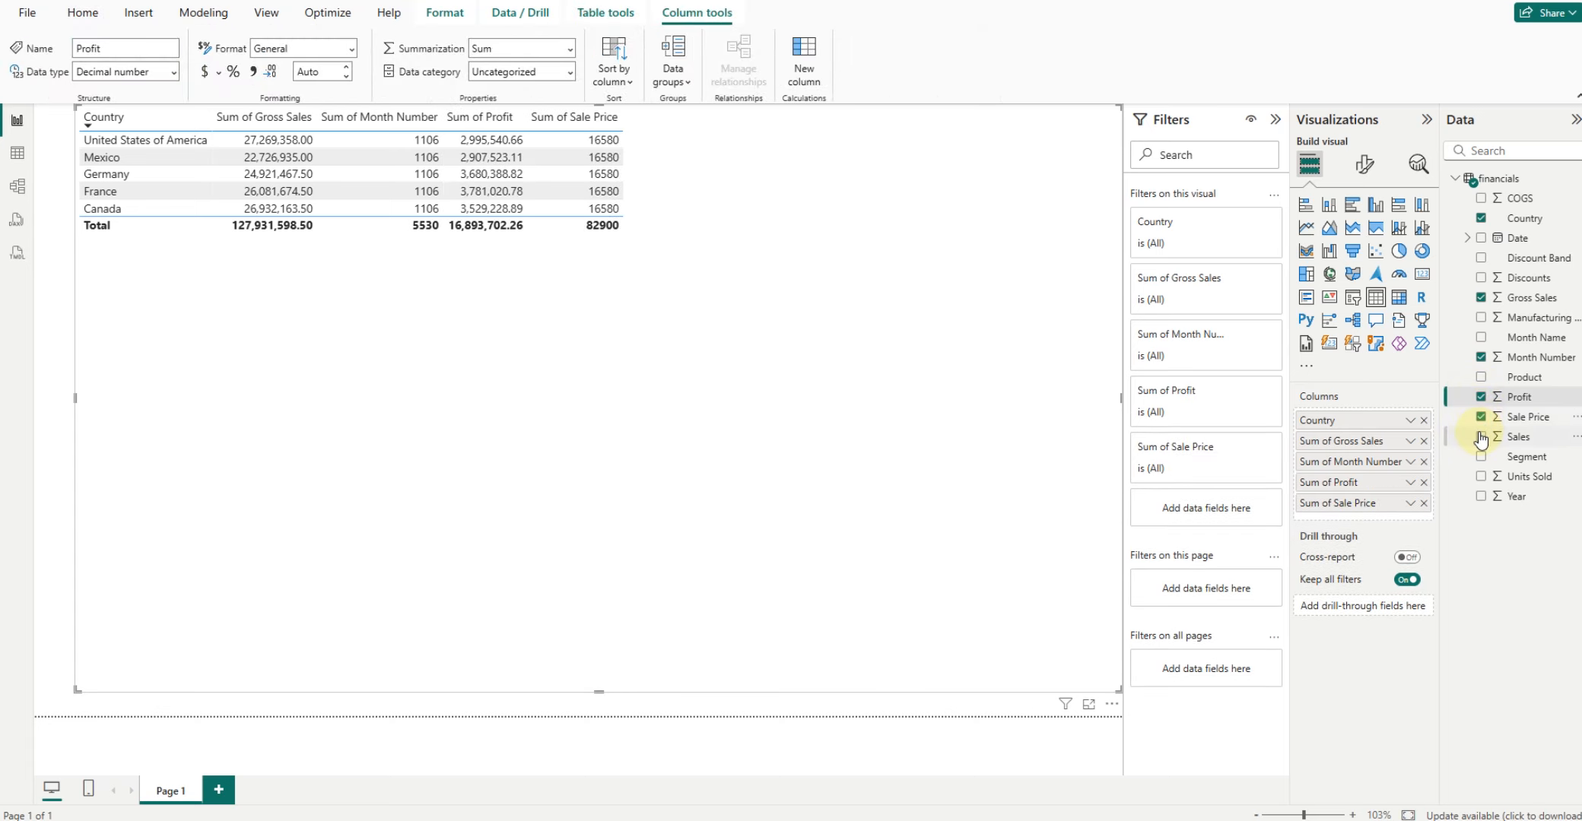
left_click(1481, 438)
left_click(1480, 477)
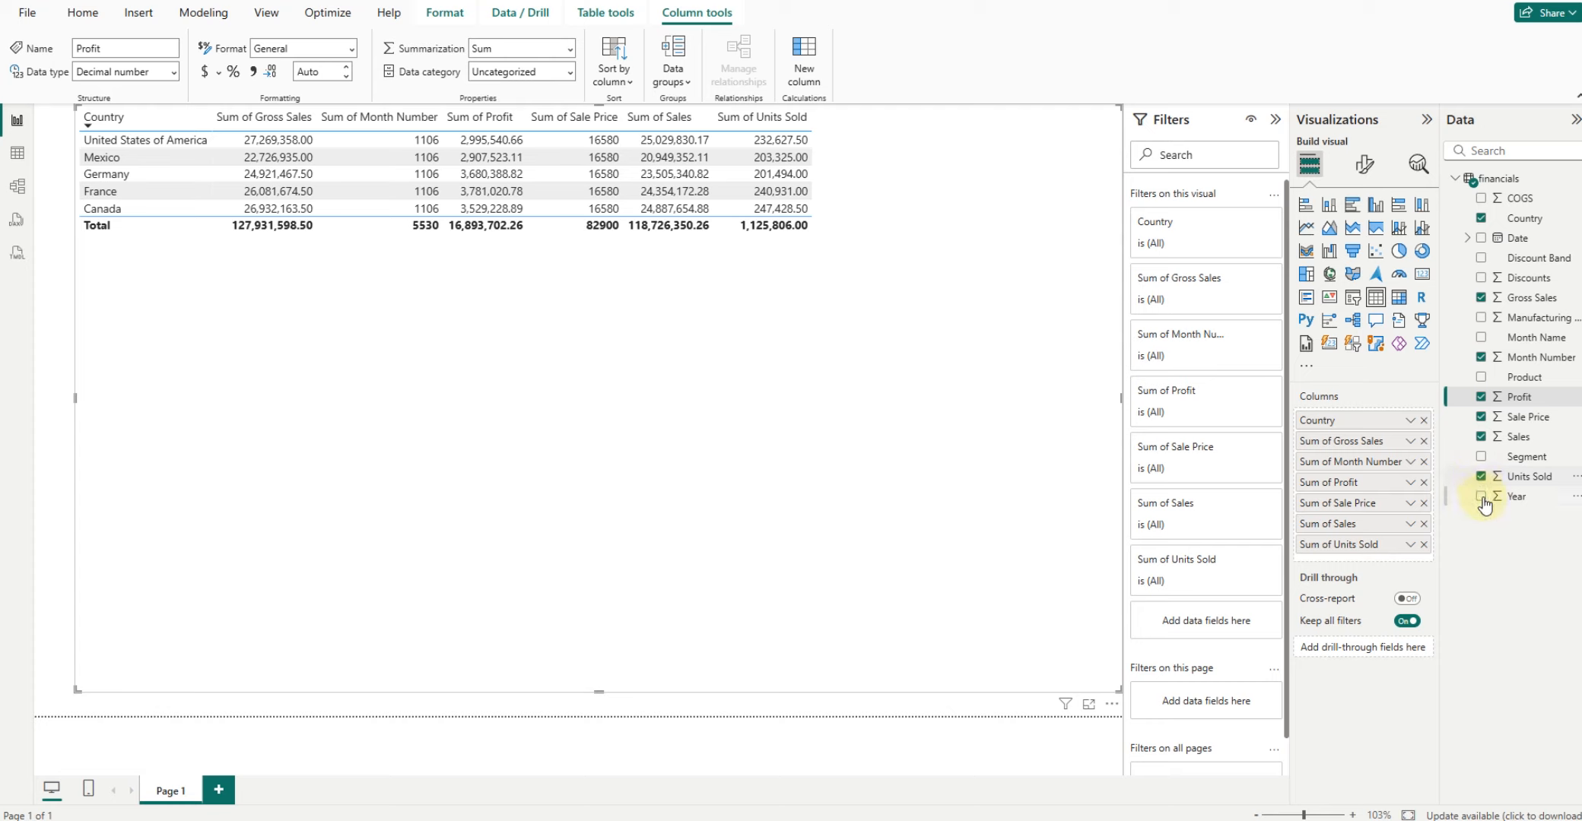
- Try adding the Year and Date fields to the Country table, and remove both of them again
left_click(1482, 499)
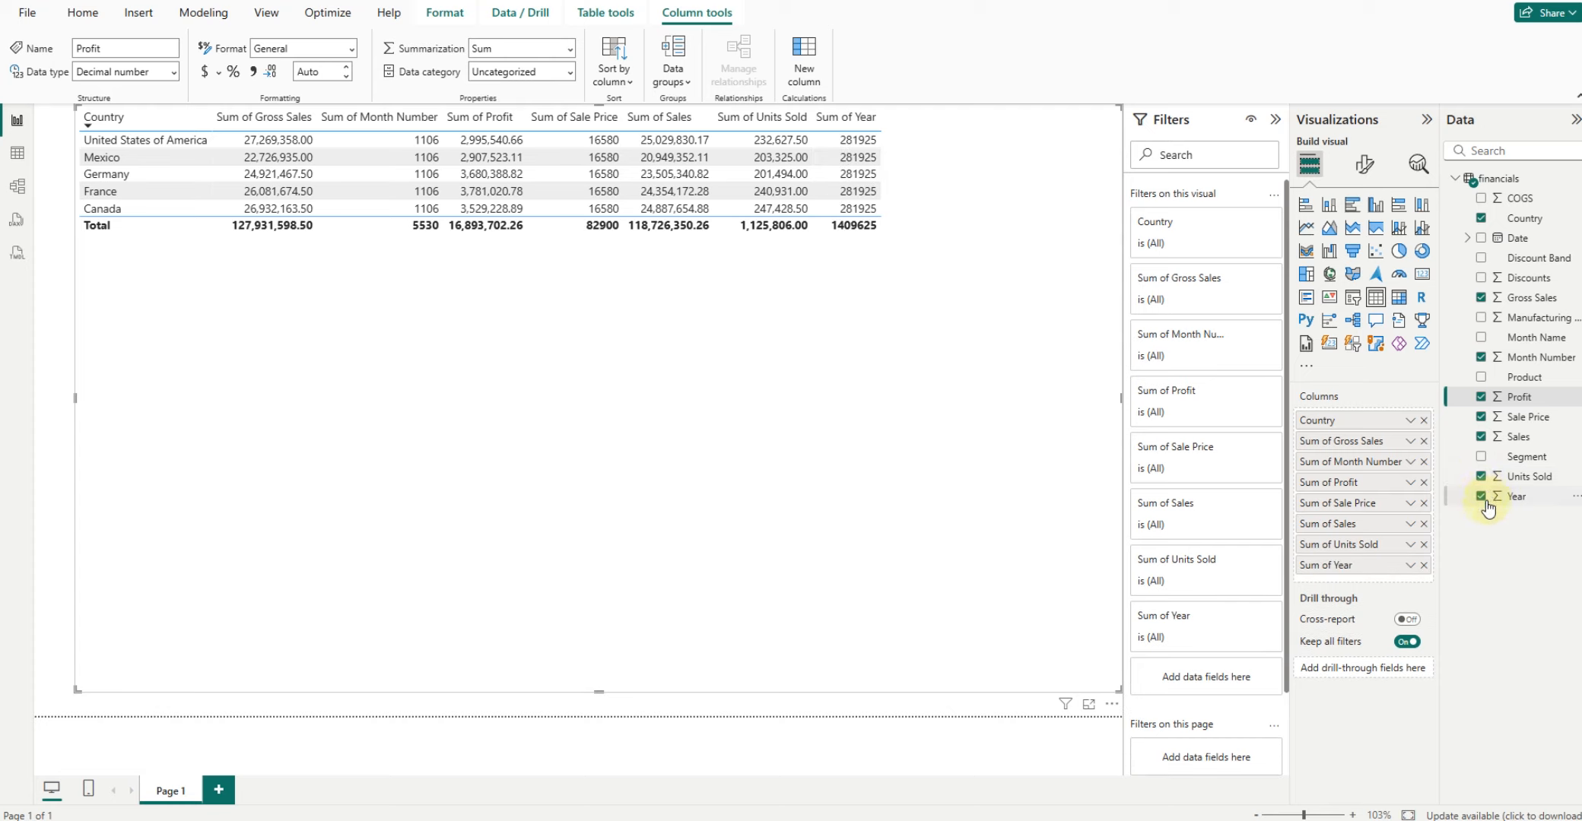
left_click(1481, 498)
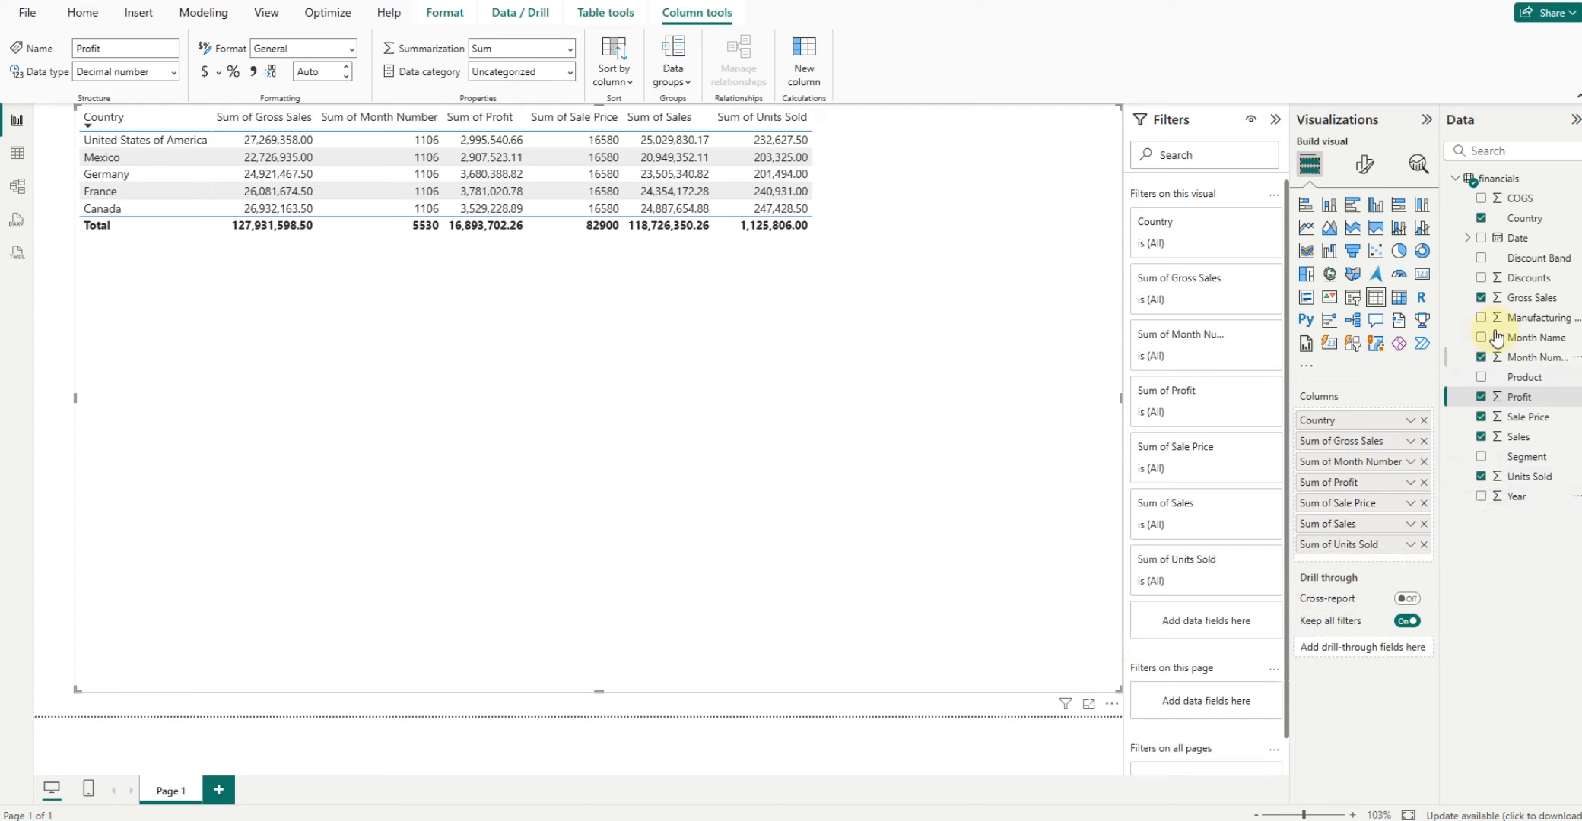
left_click(1481, 239)
left_click(1481, 239)
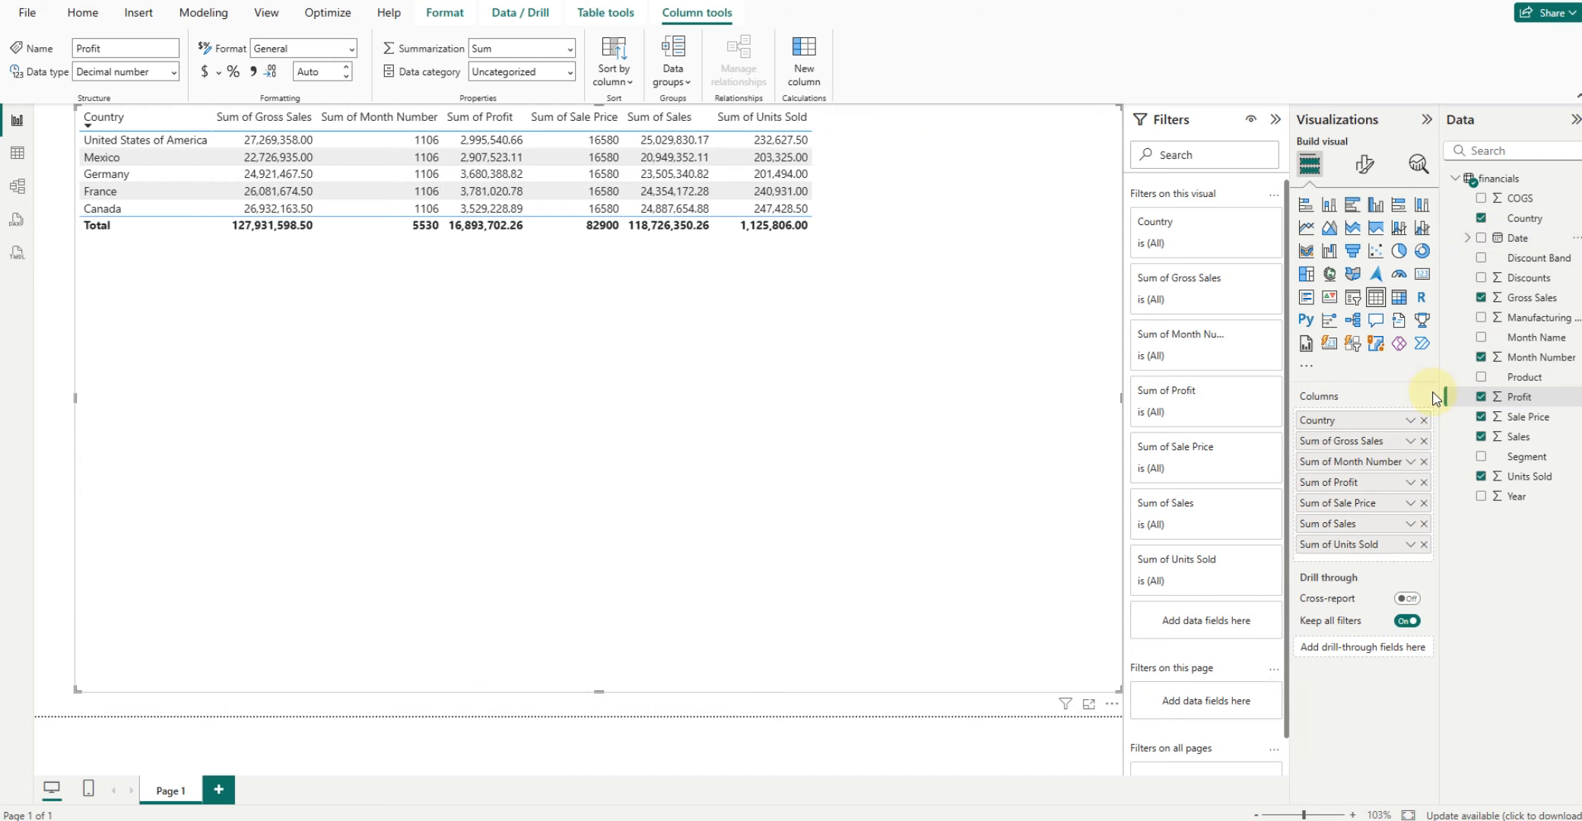
- Switch the Country table through the matrix, R script and Python visual types
left_click(1399, 298)
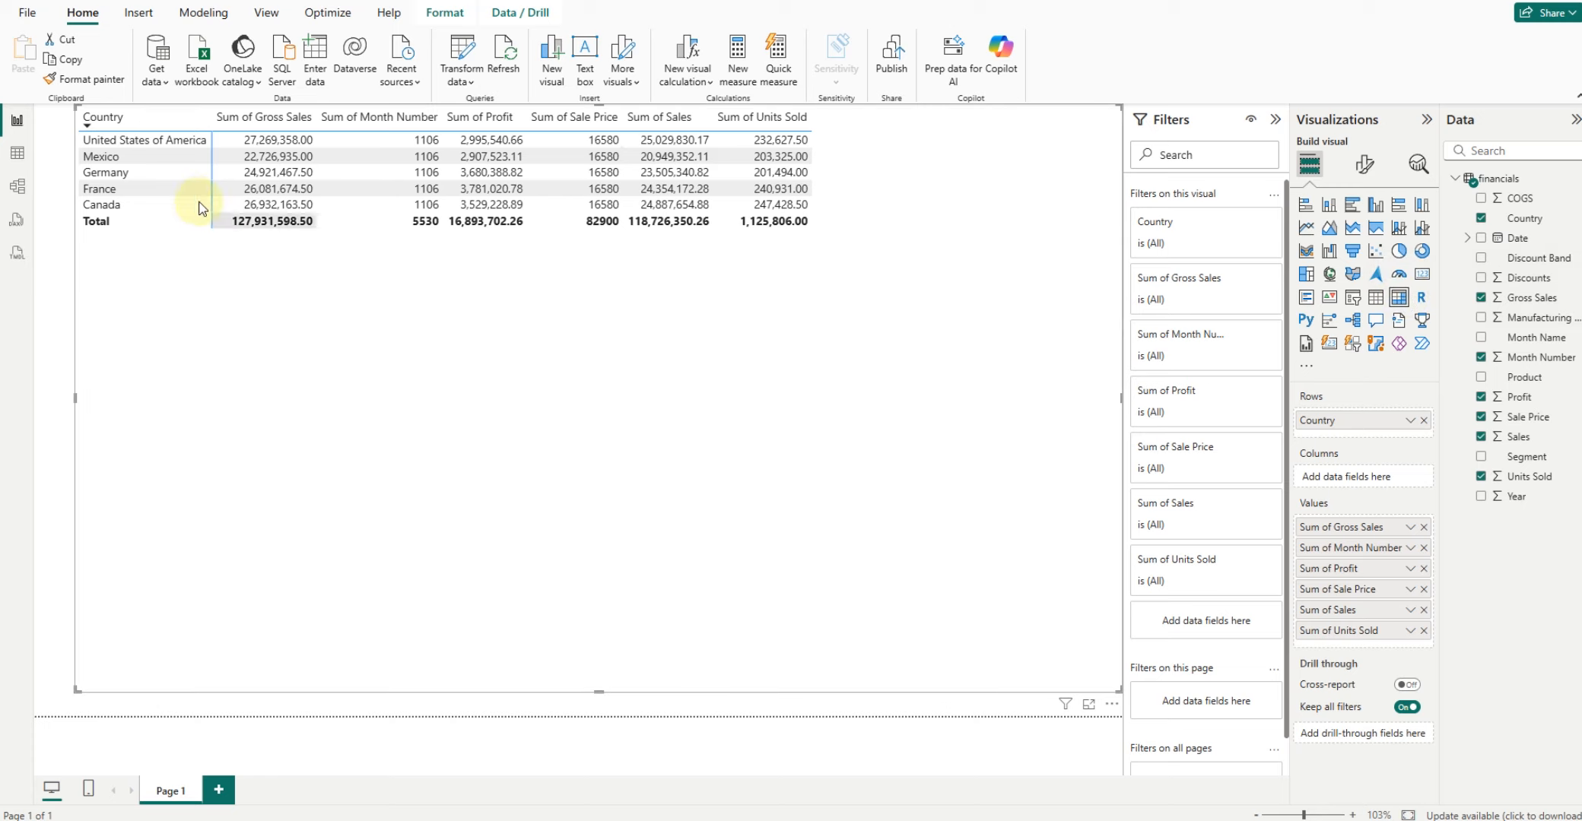
left_click(1420, 303)
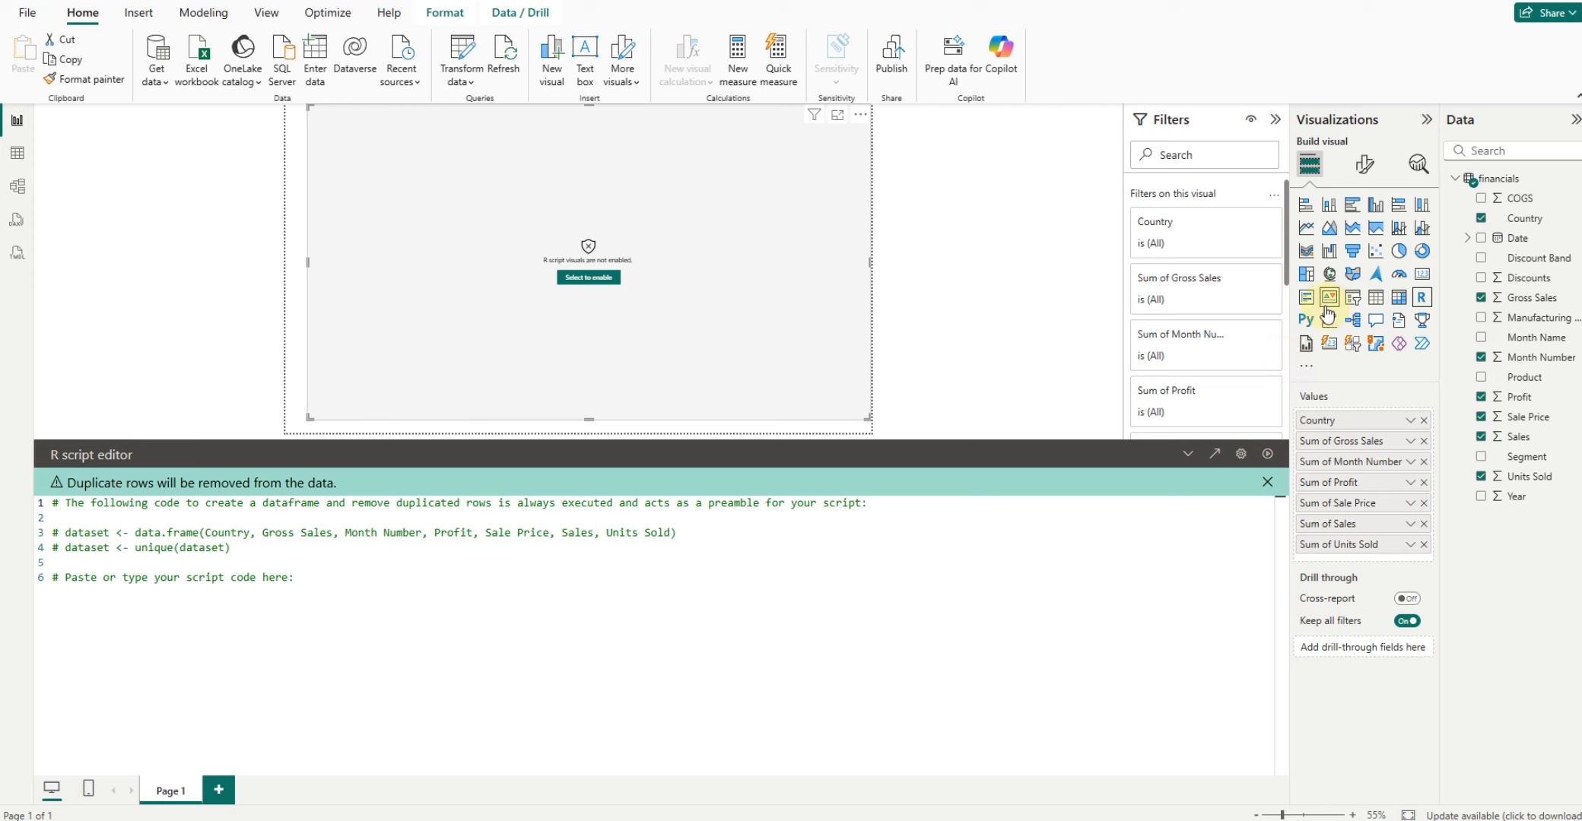
left_click(1305, 323)
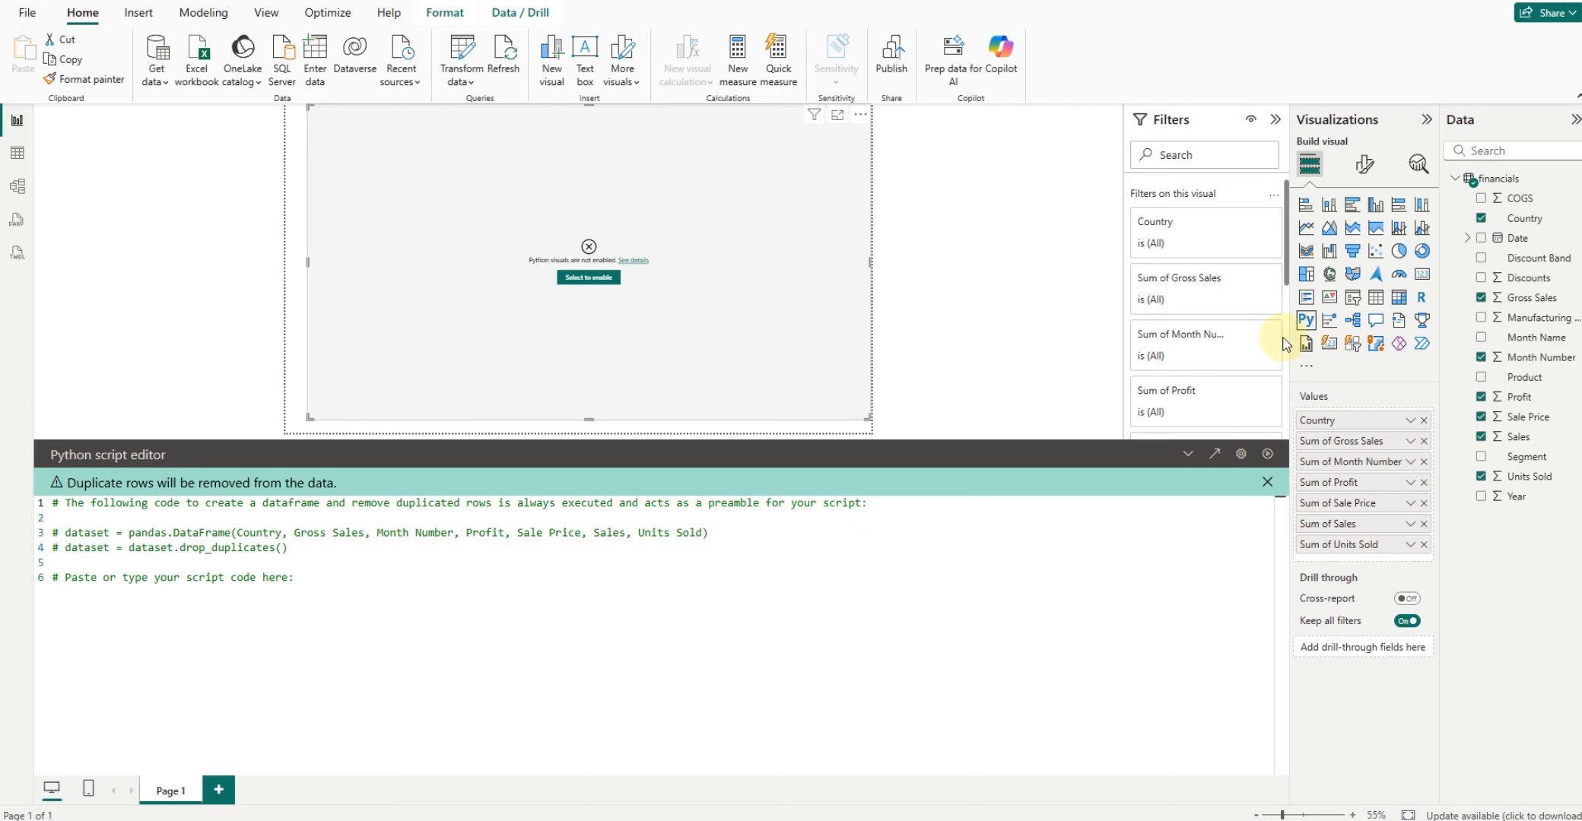
- Change the visual to key influencers and add Discounts, COGS and Discount Band to its Explain by fields
left_click(1328, 322)
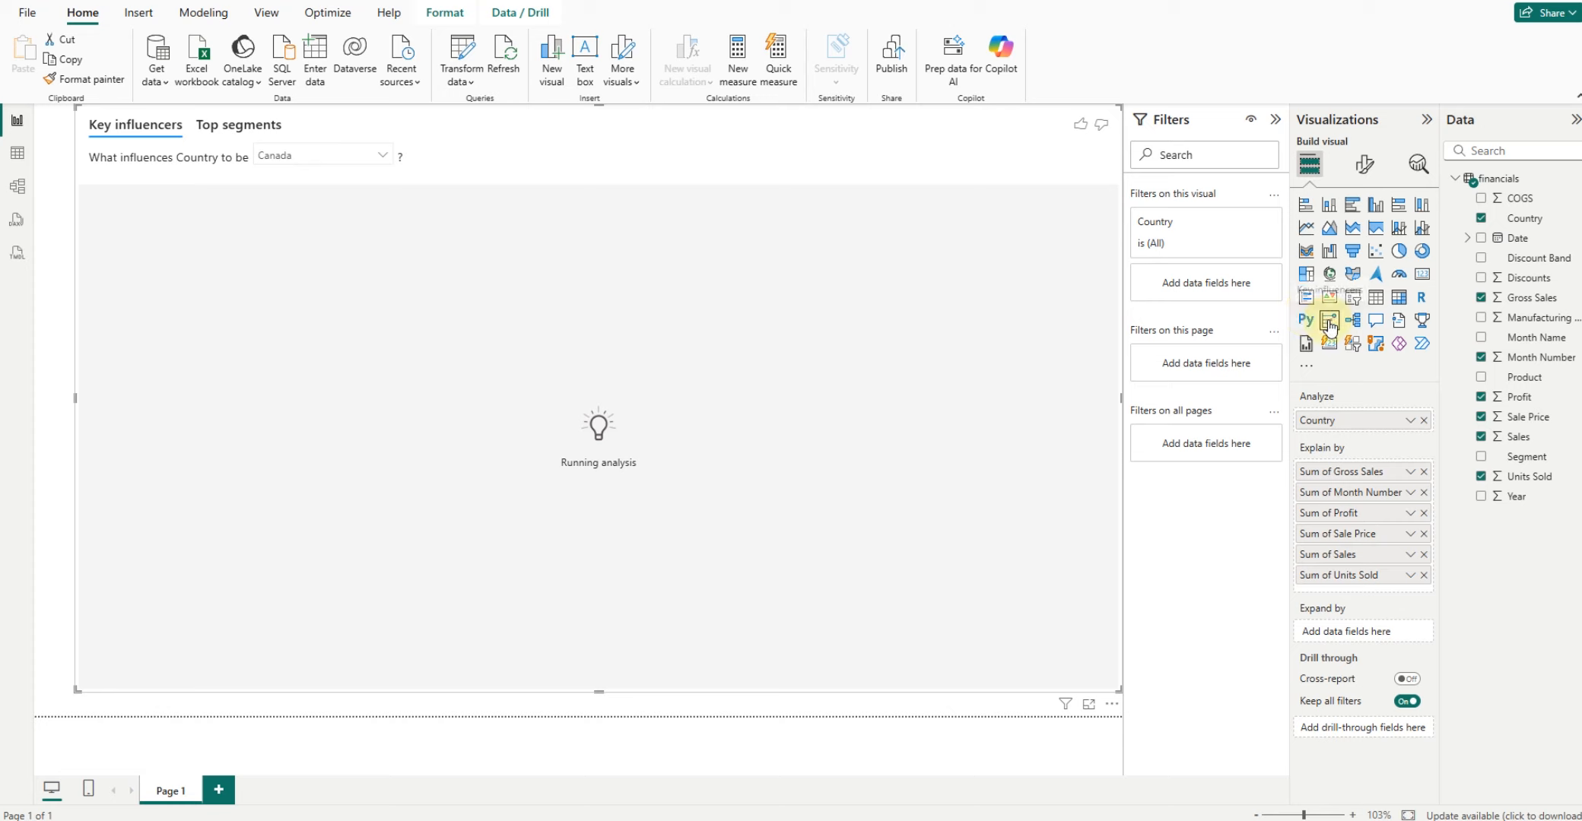
left_click(1481, 280)
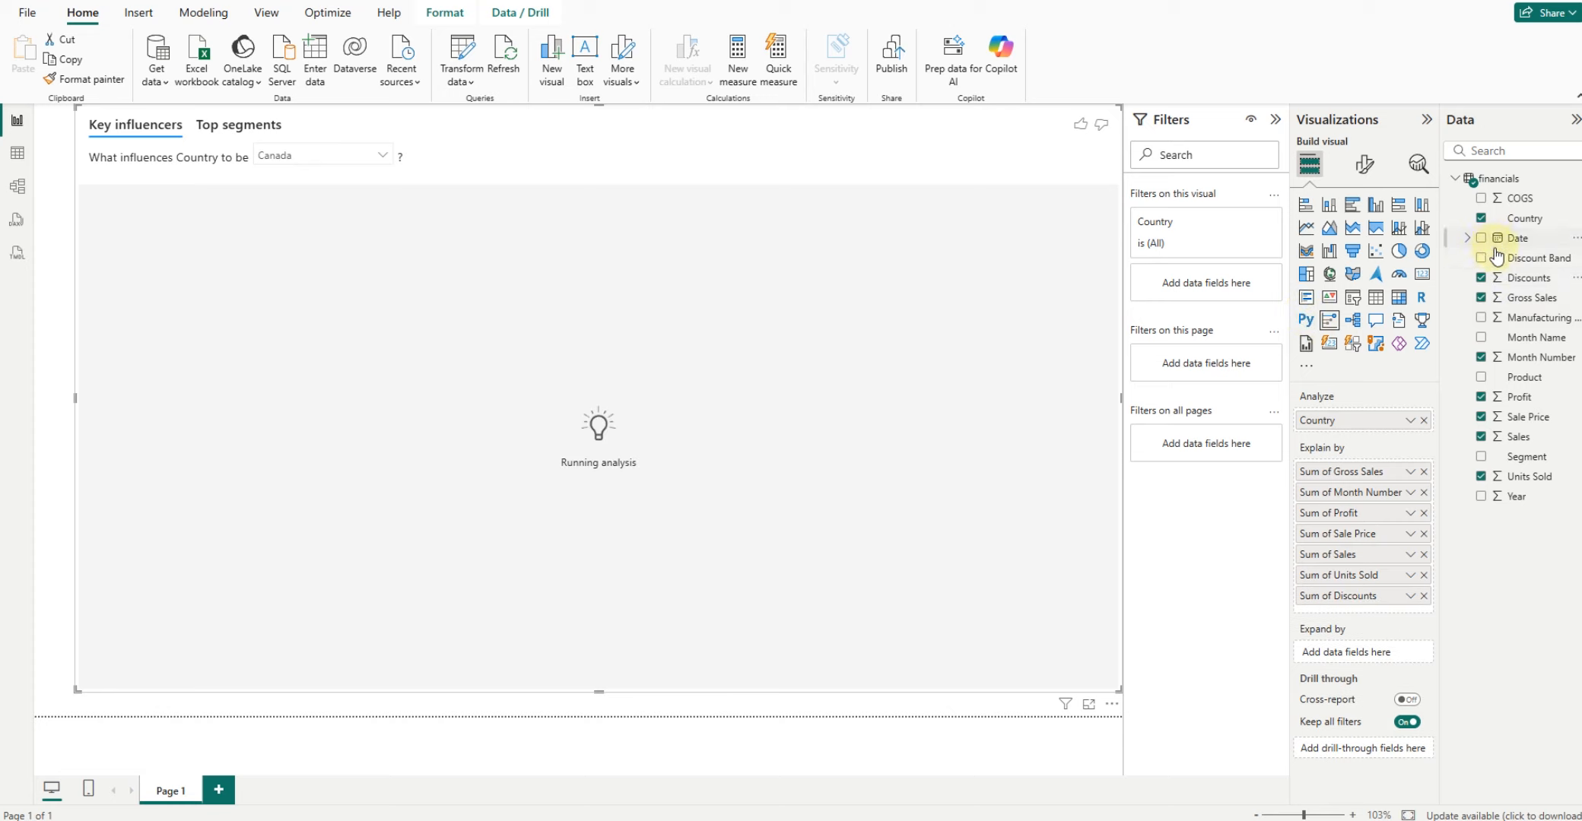
left_click(1483, 199)
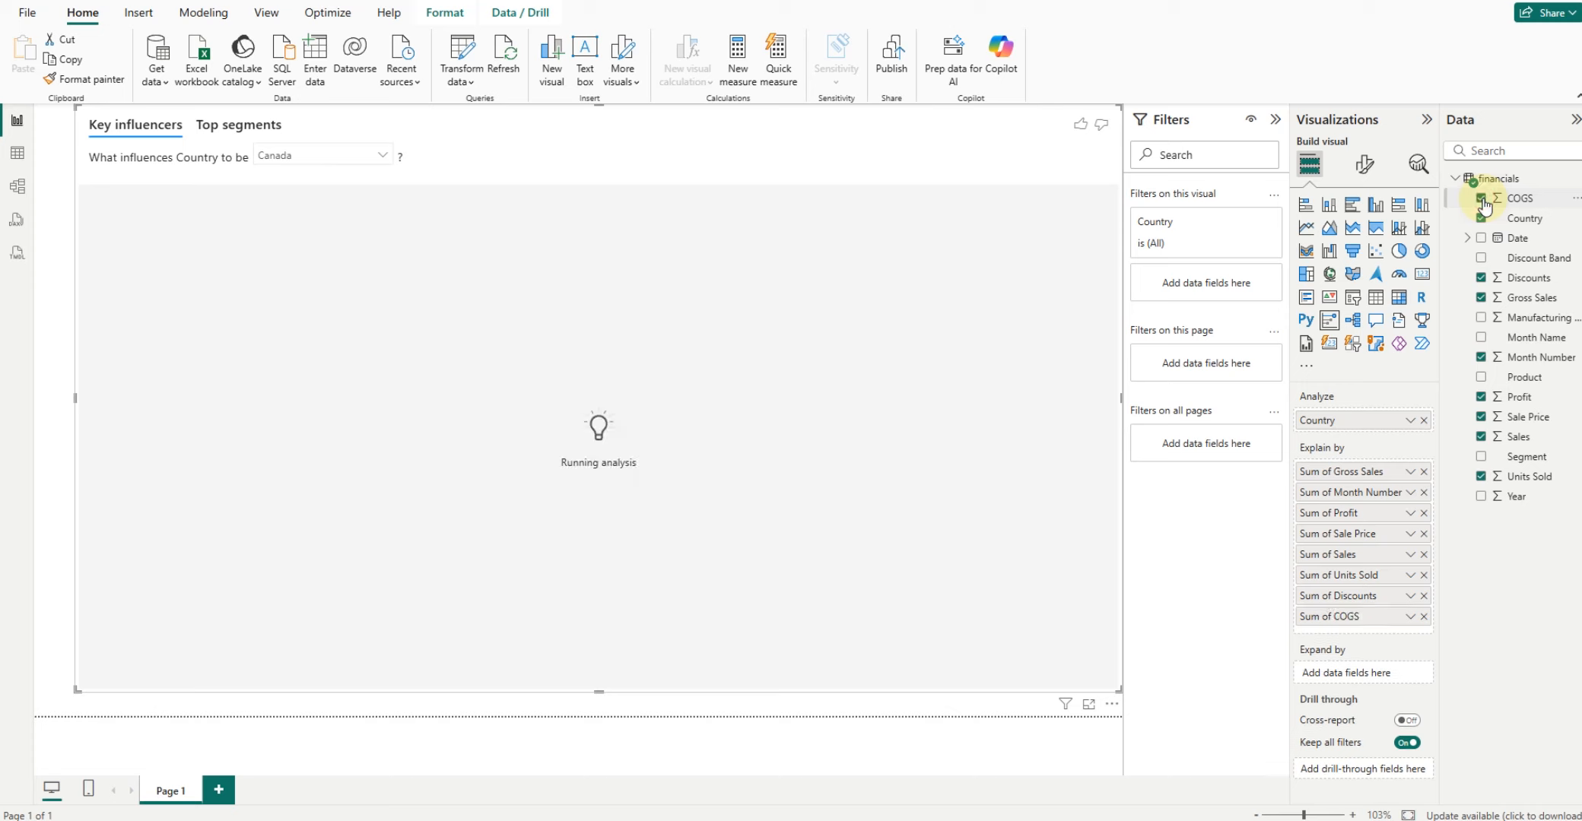
left_click(1482, 258)
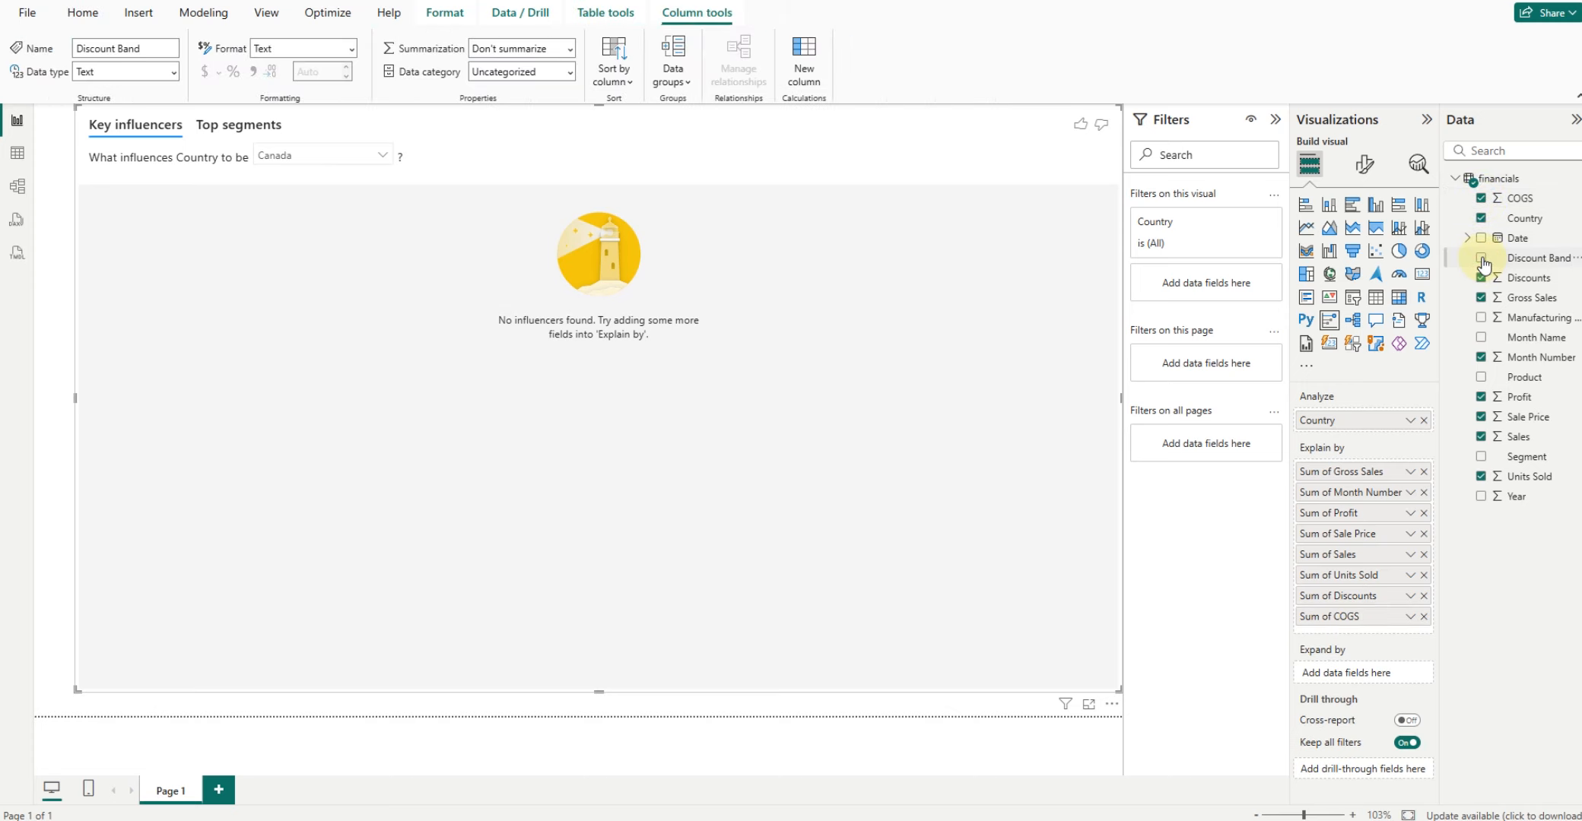
left_click(1482, 259)
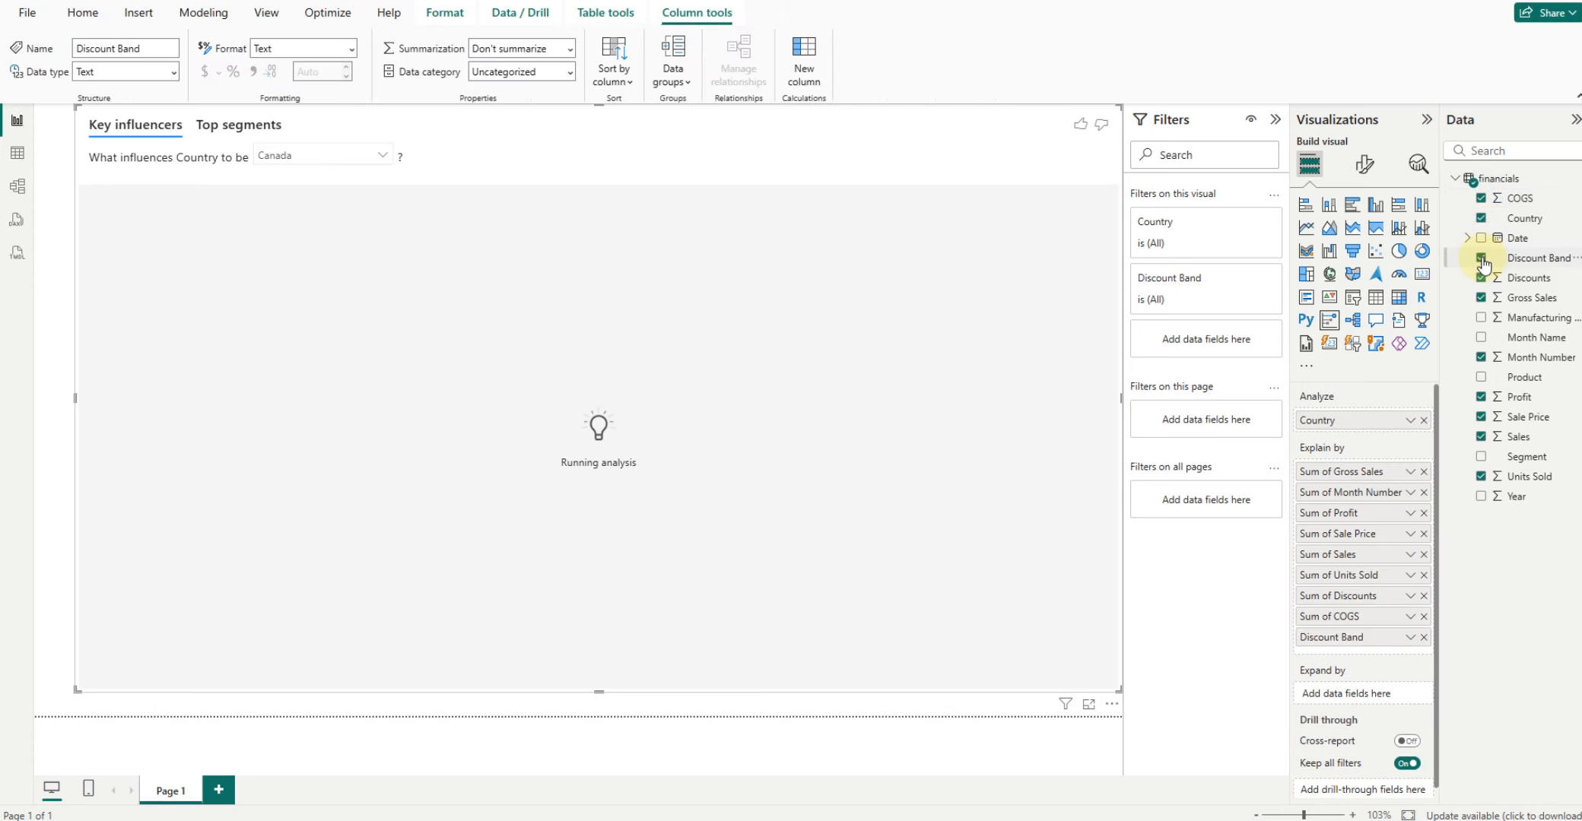
- Check the Top segments view, and set the key influencers analysis of Country to France
left_click(356, 157)
left_click(272, 124)
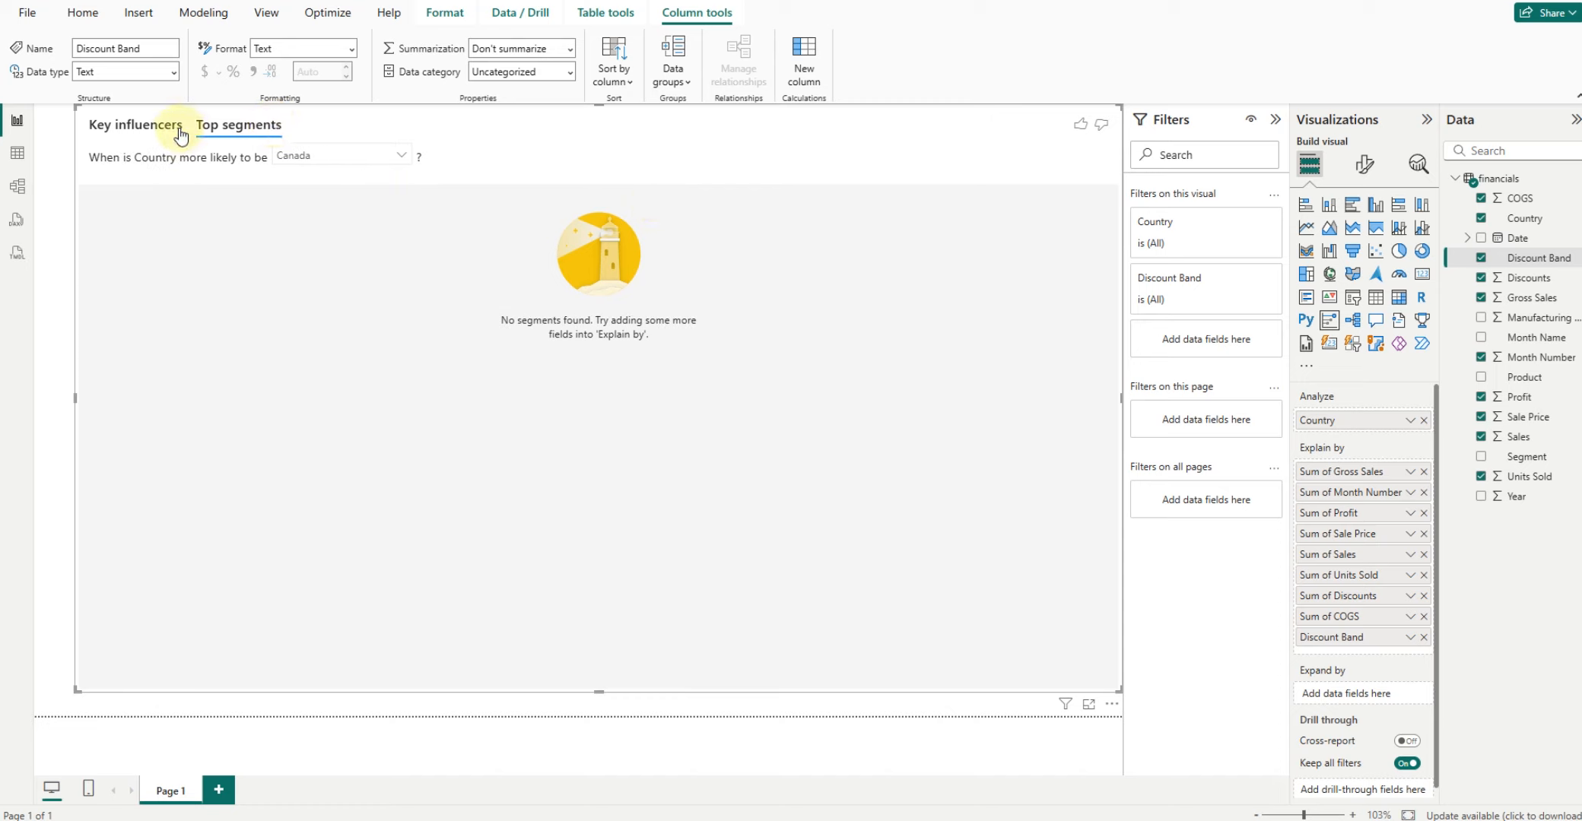
left_click(304, 155)
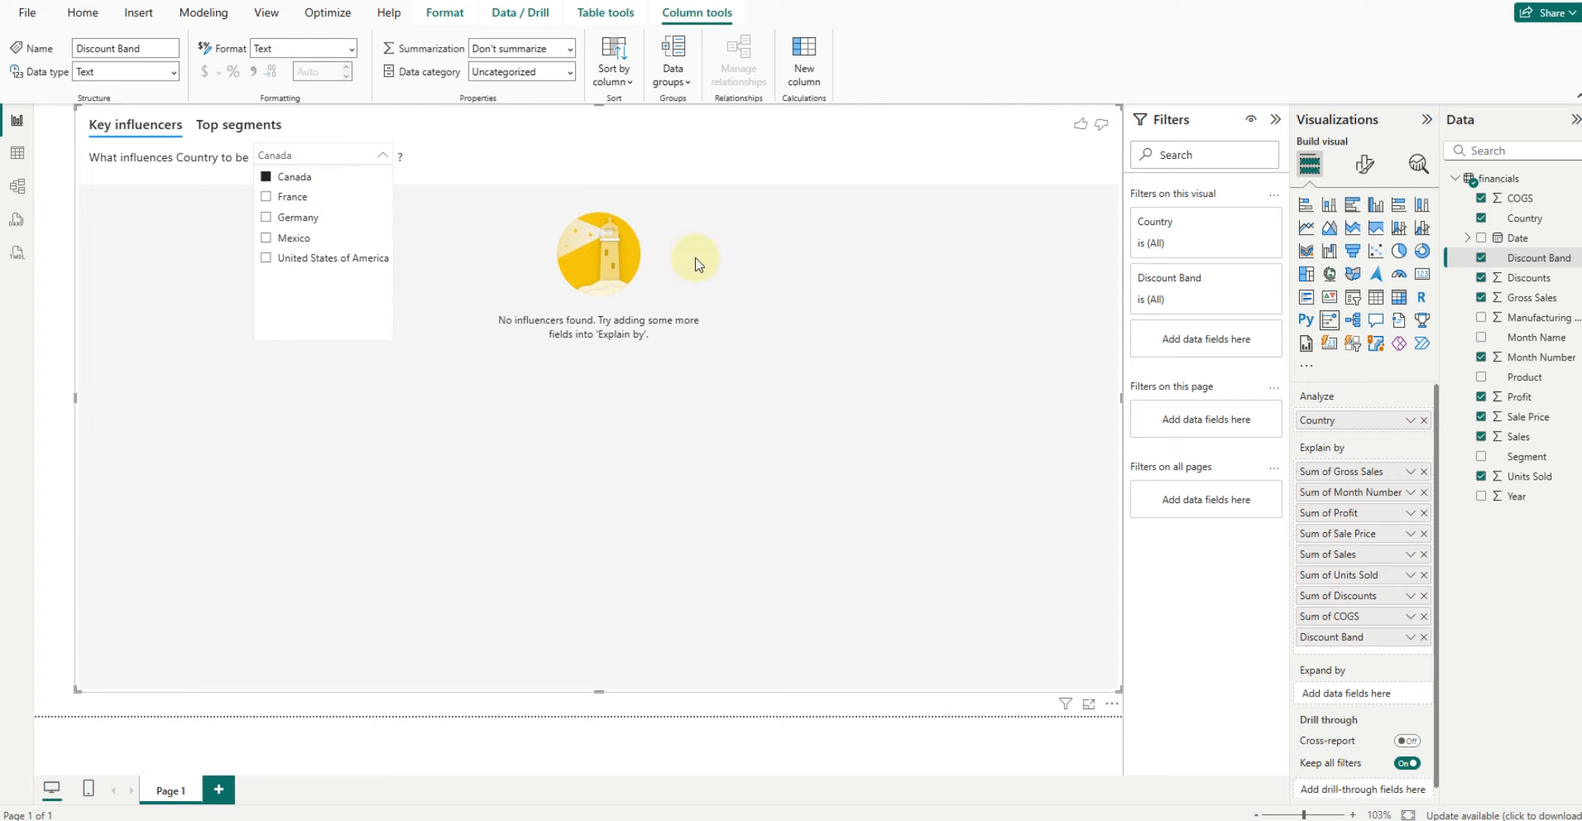
left_click(204, 158)
left_click(288, 160)
left_click(406, 164)
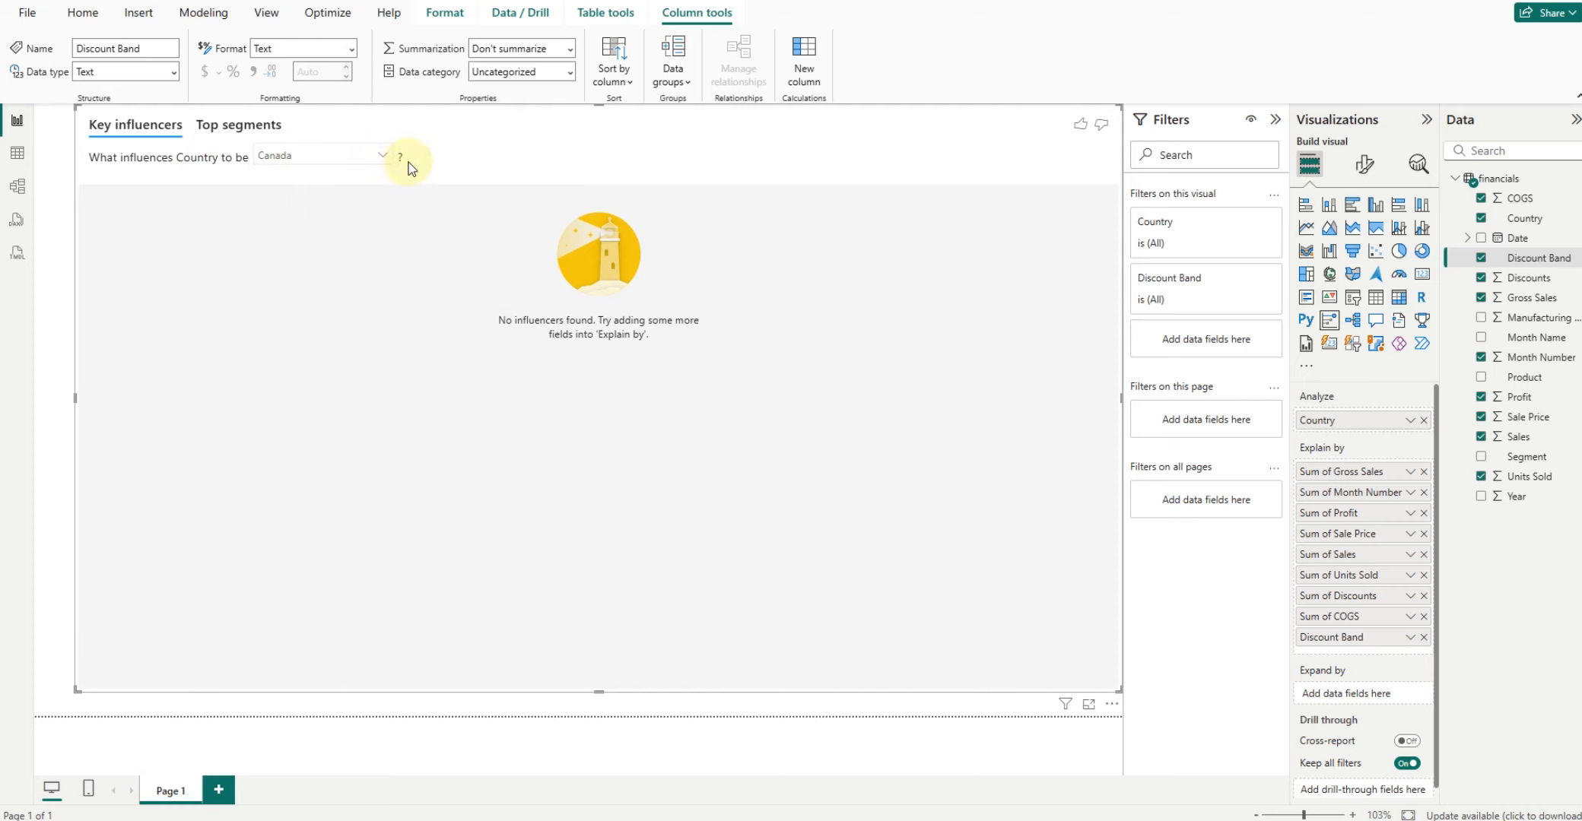
left_click(298, 157)
left_click(293, 199)
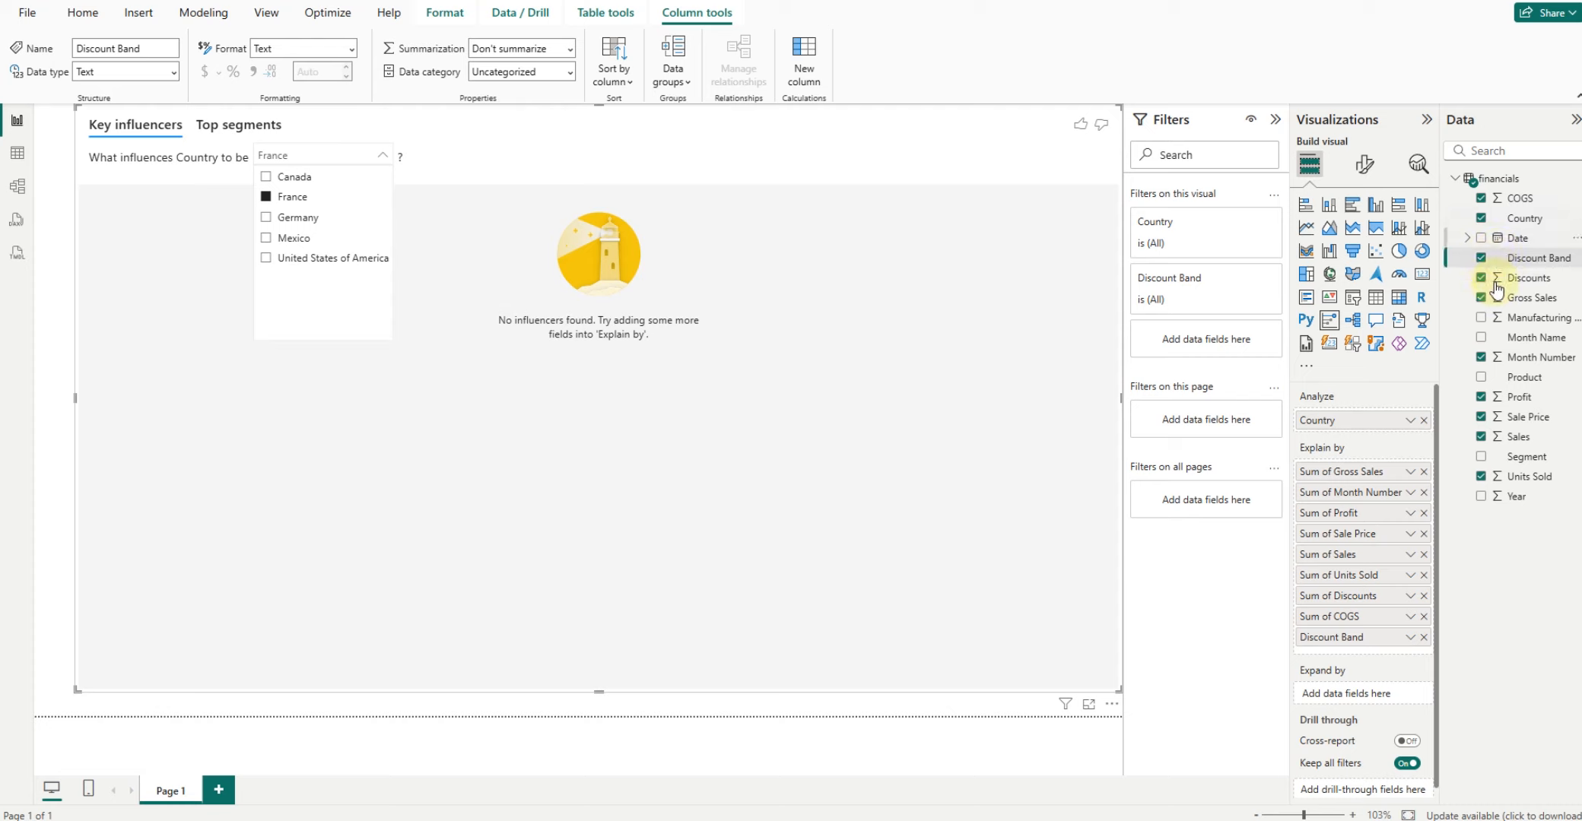
- Remove every Explain by field except COGS from the key influencers visual, and add Date
left_click(1481, 258)
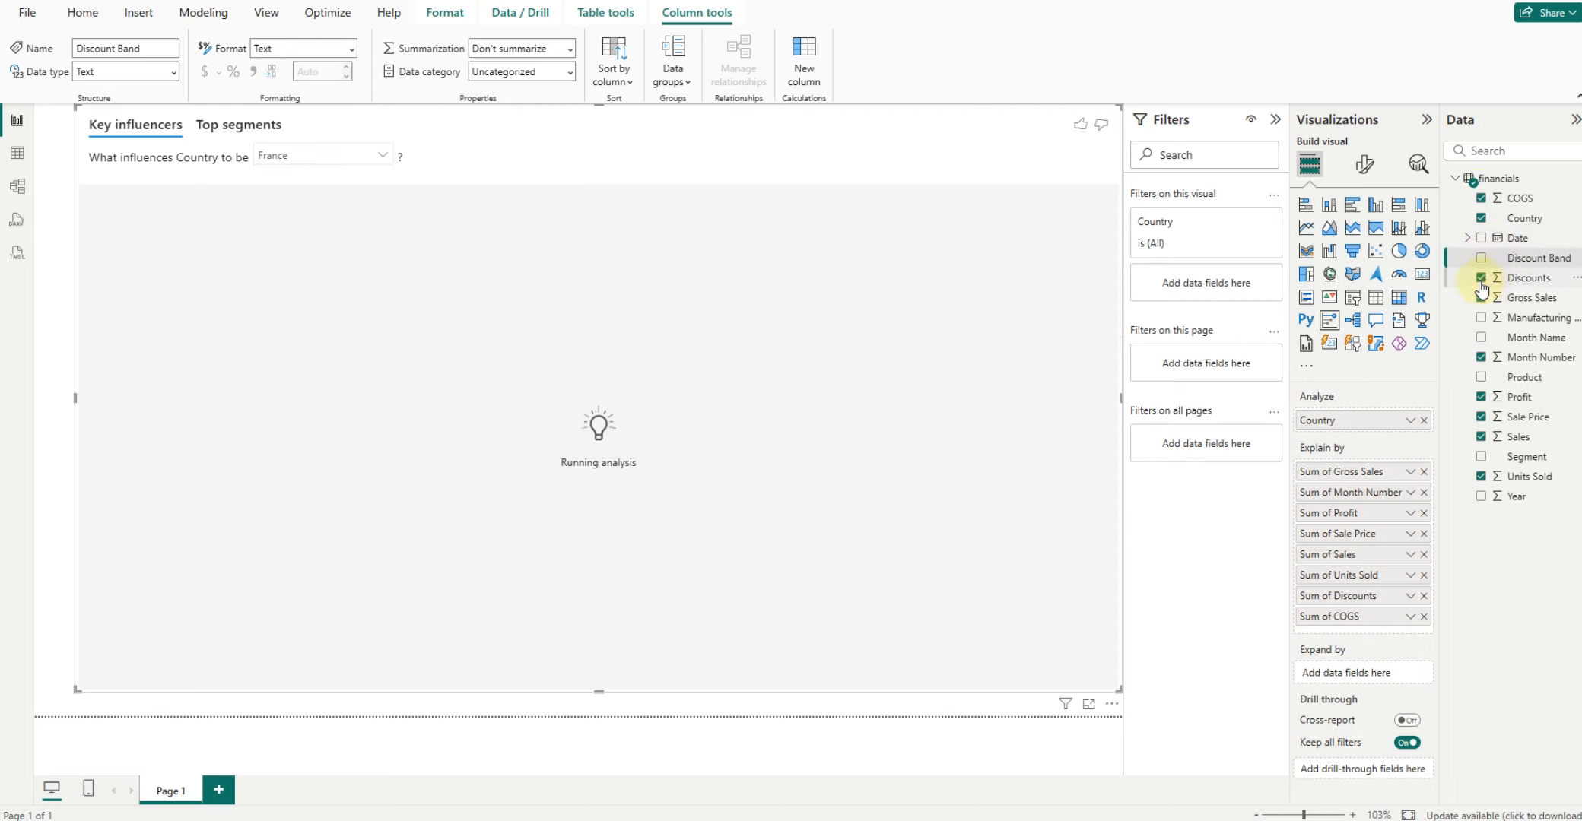
left_click(1481, 278)
left_click(1480, 298)
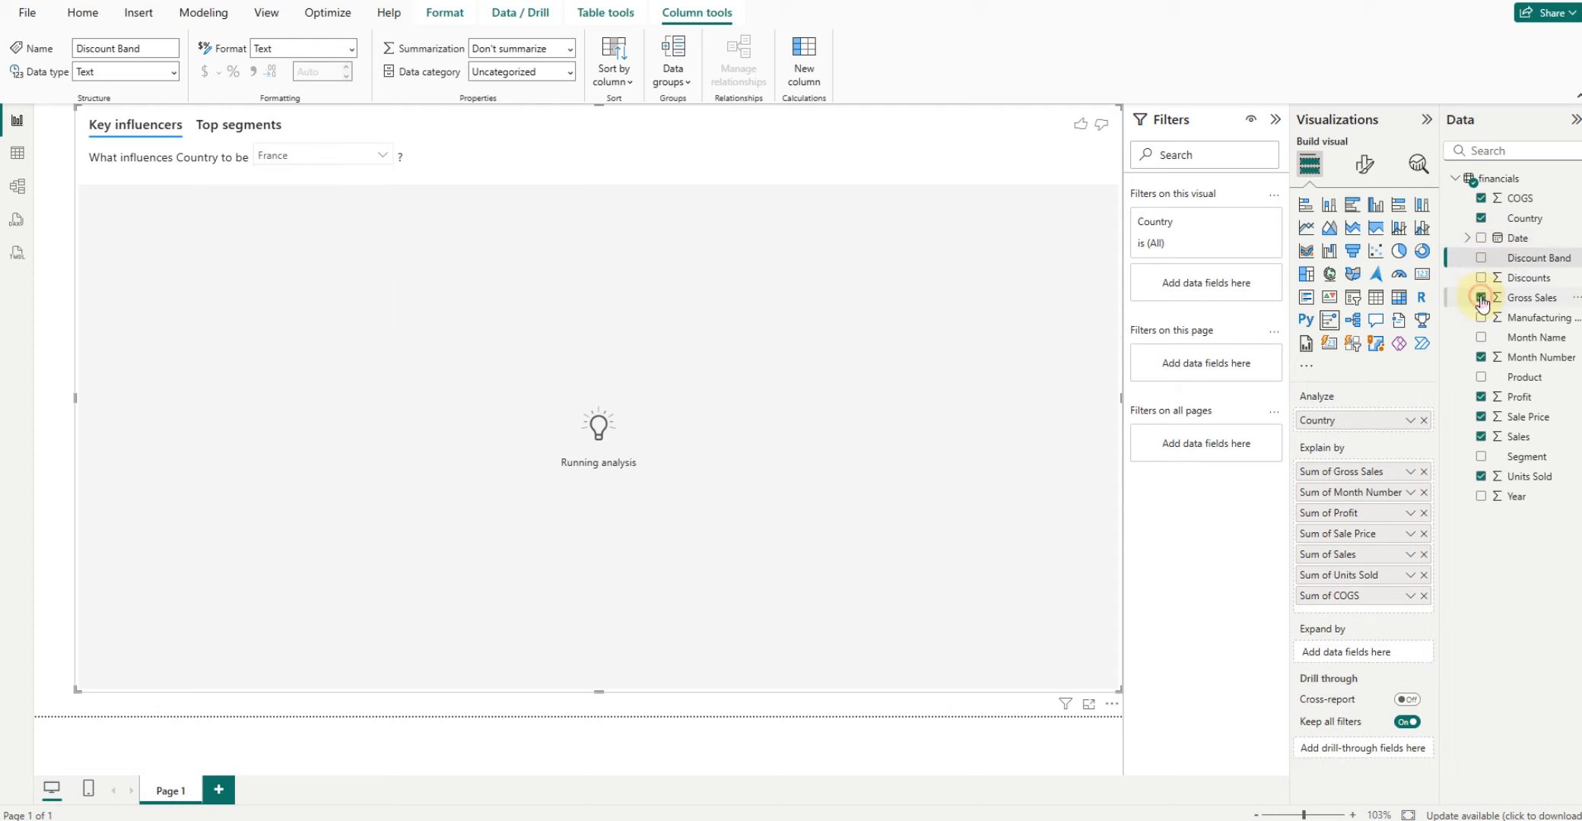
left_click(1481, 358)
left_click(1481, 397)
left_click(1481, 417)
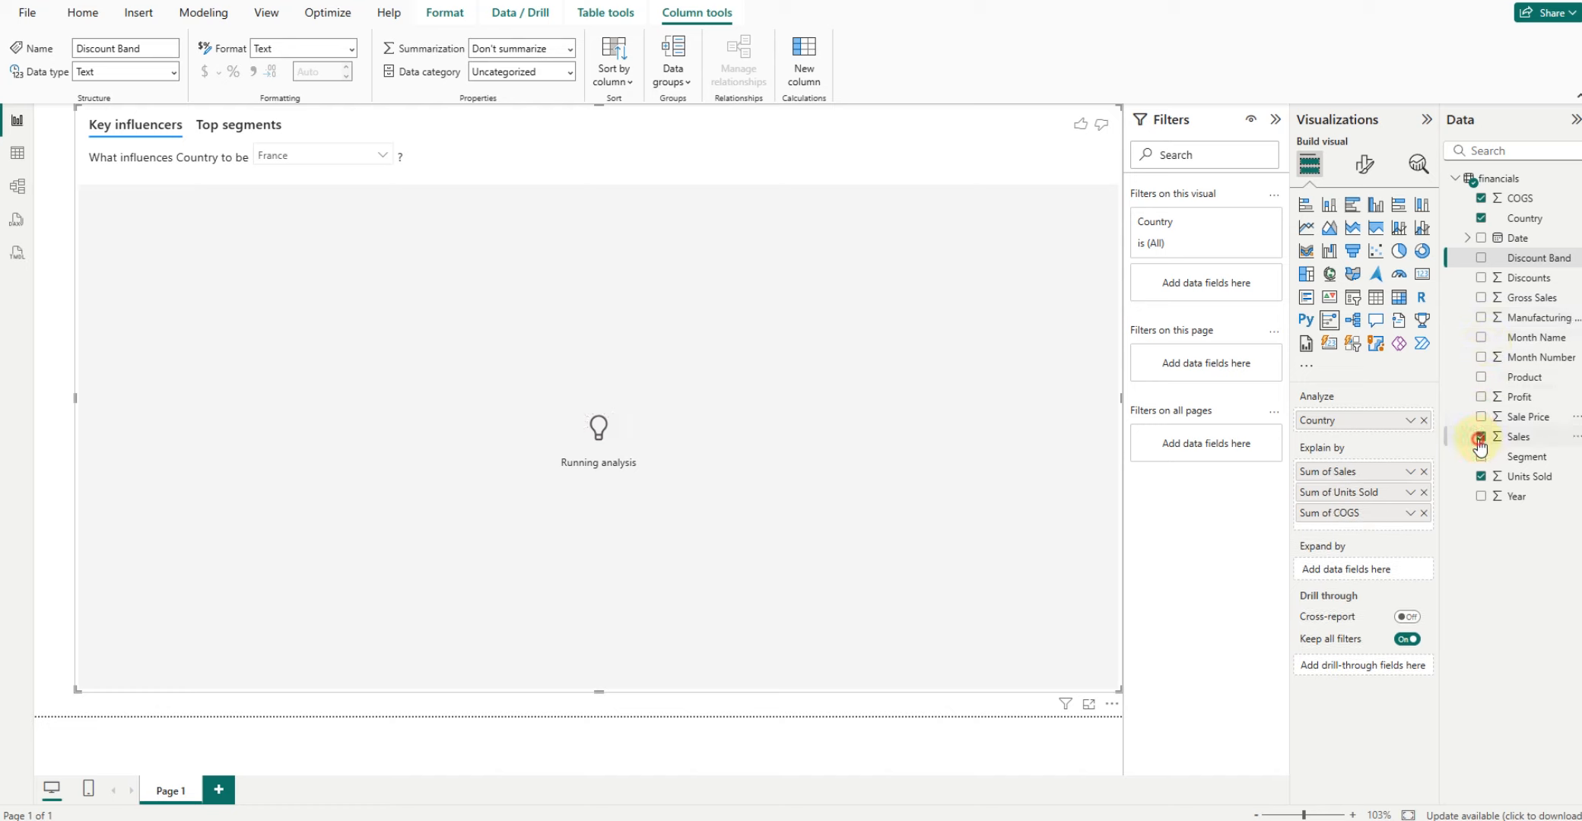
left_click(1480, 438)
left_click(1481, 476)
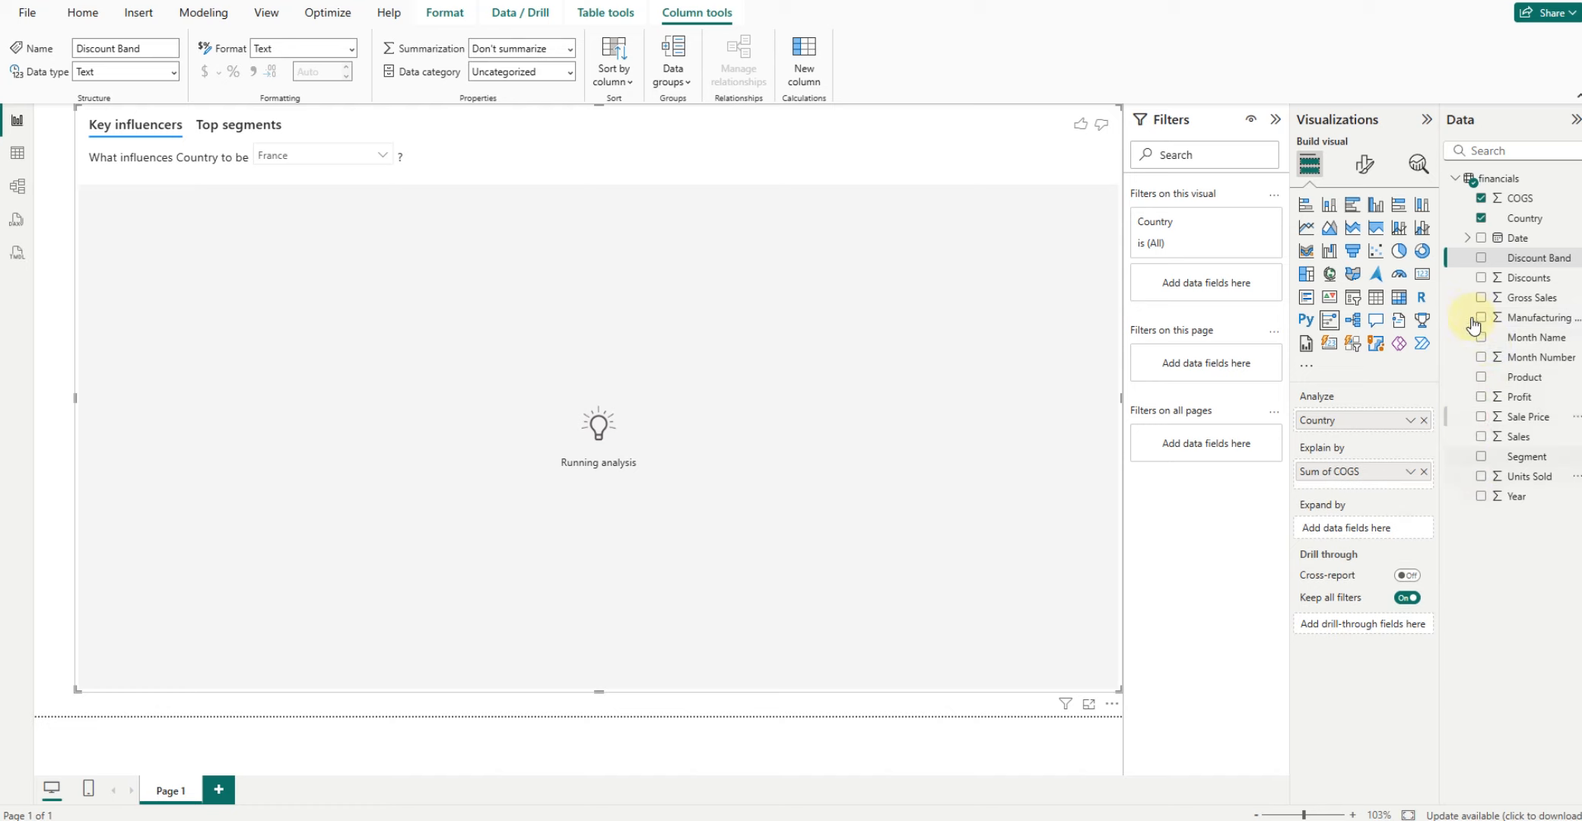
left_click(1479, 238)
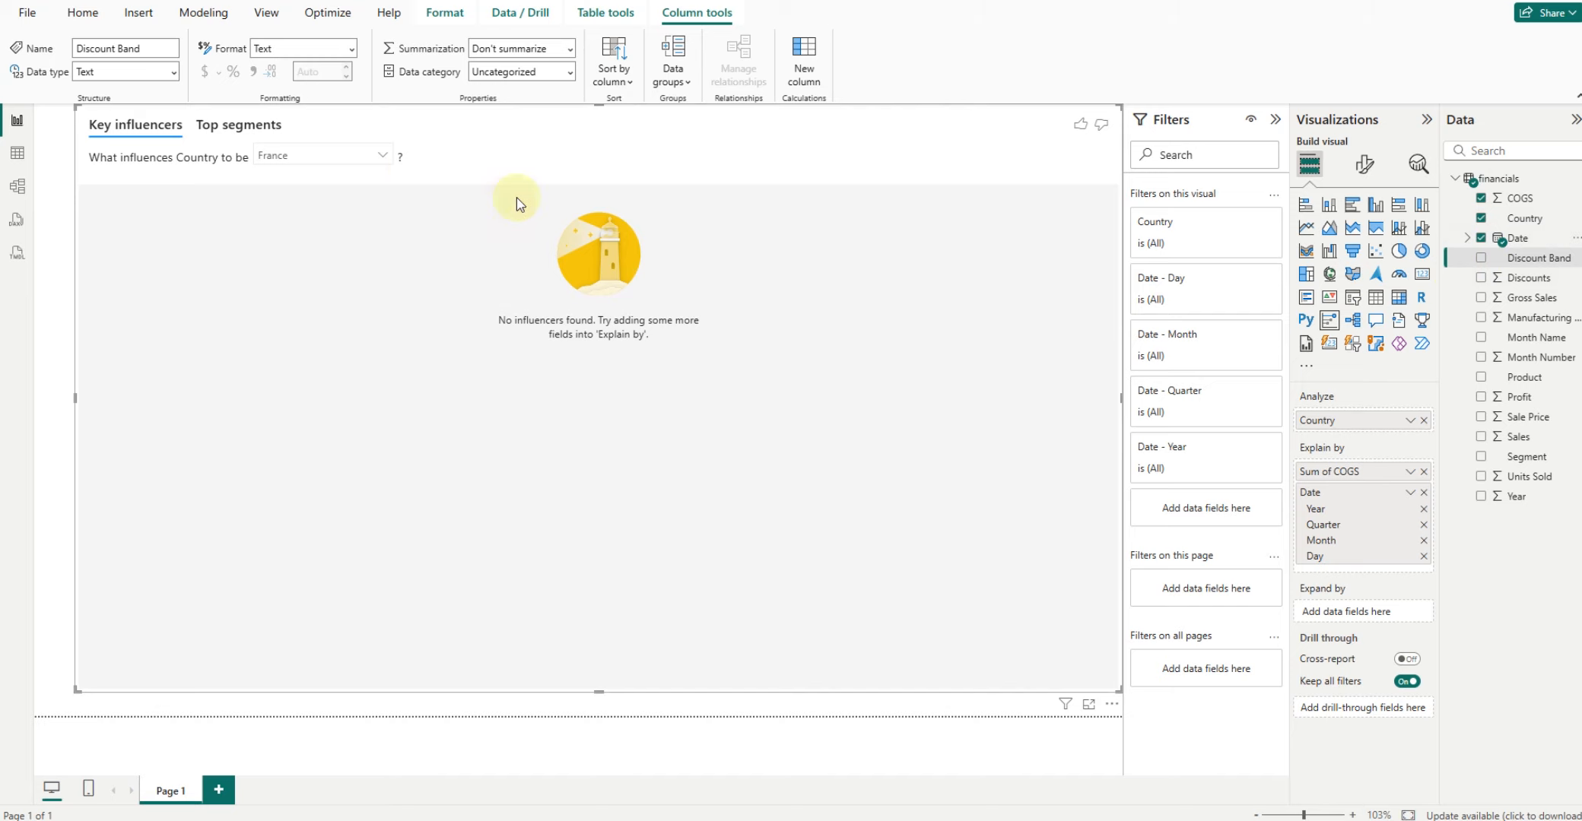
- Change the visual to a decomposition tree analyzing Gross Sales instead of COGS, and add Product and Discount Band as explaining fields
left_click(1356, 321)
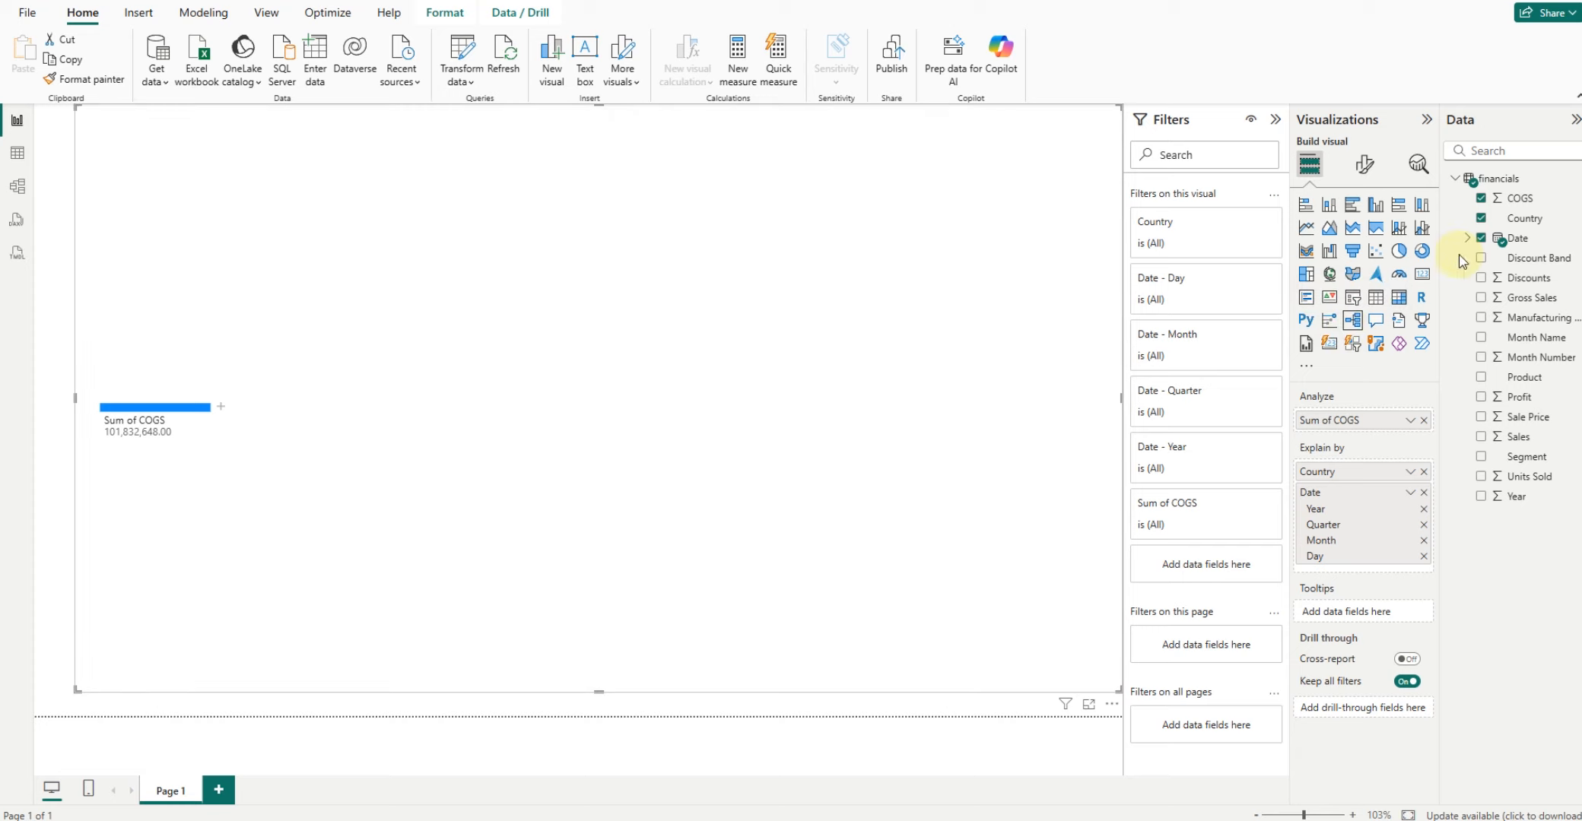
left_click(1479, 199)
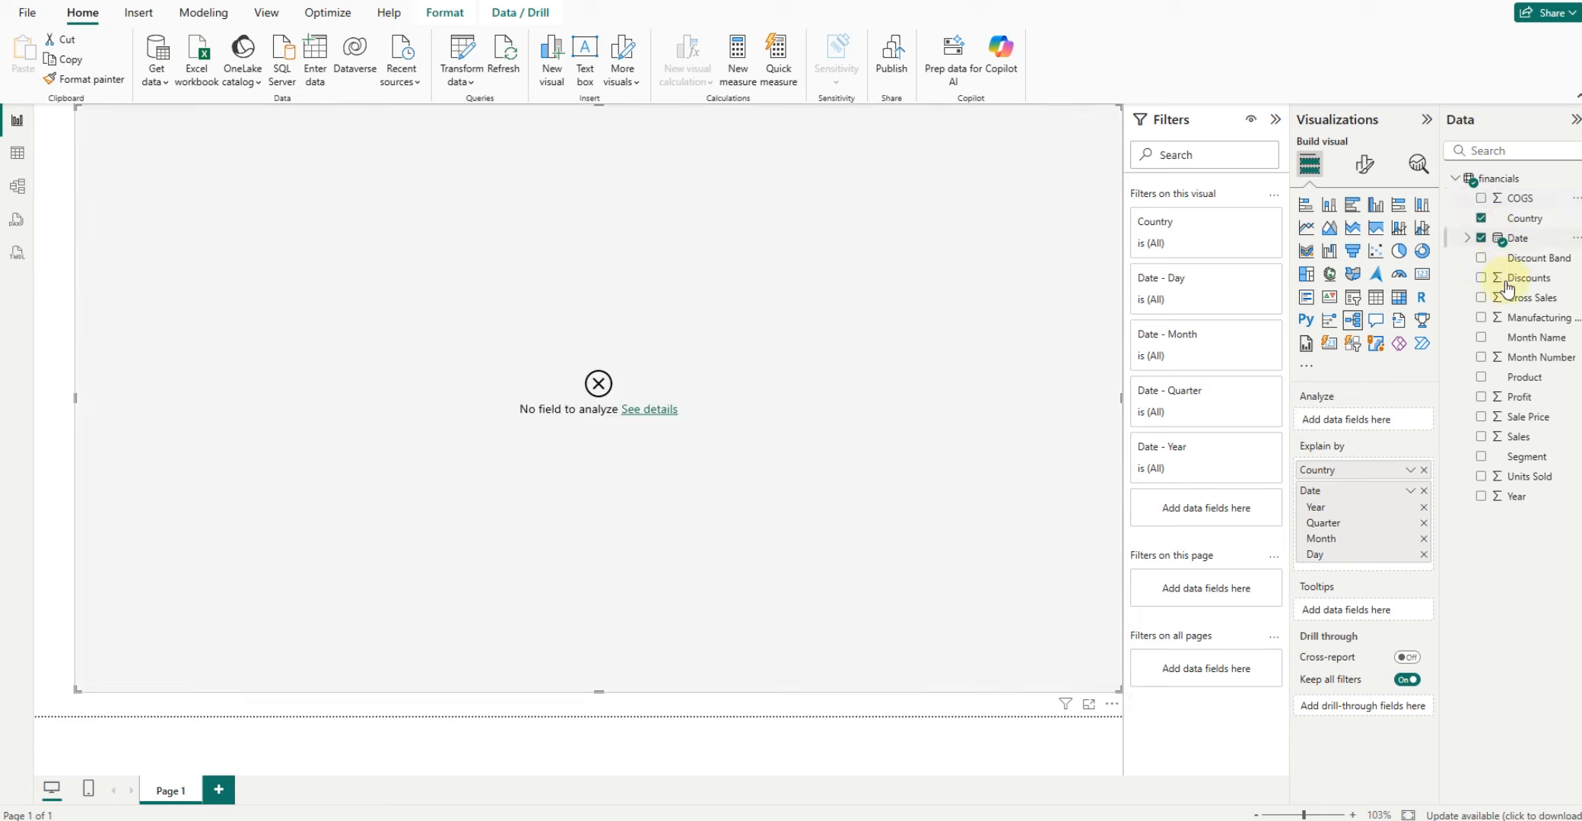
left_click(1481, 298)
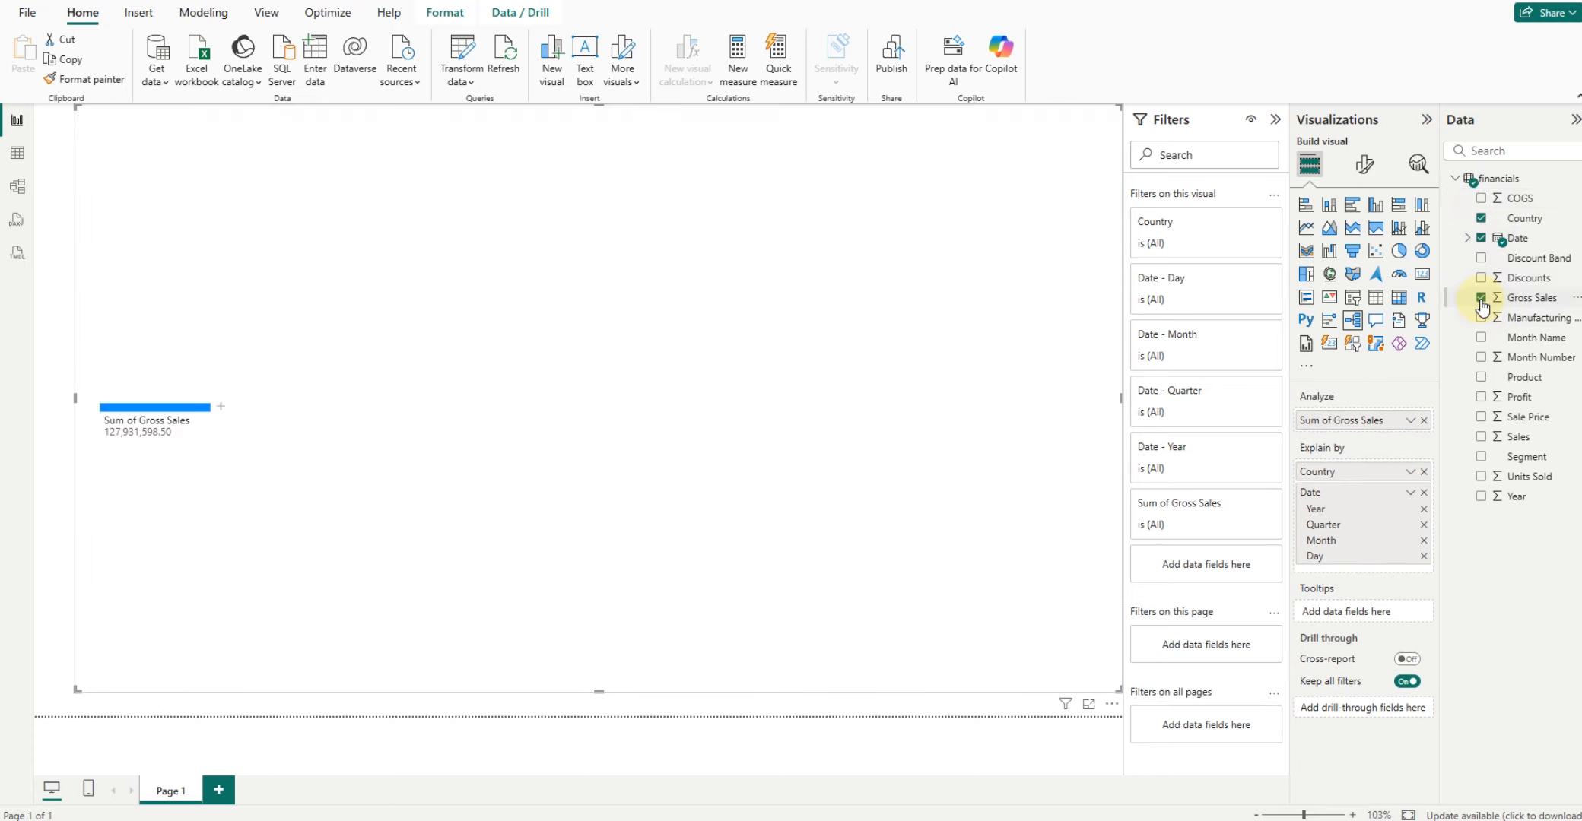
left_click(1481, 378)
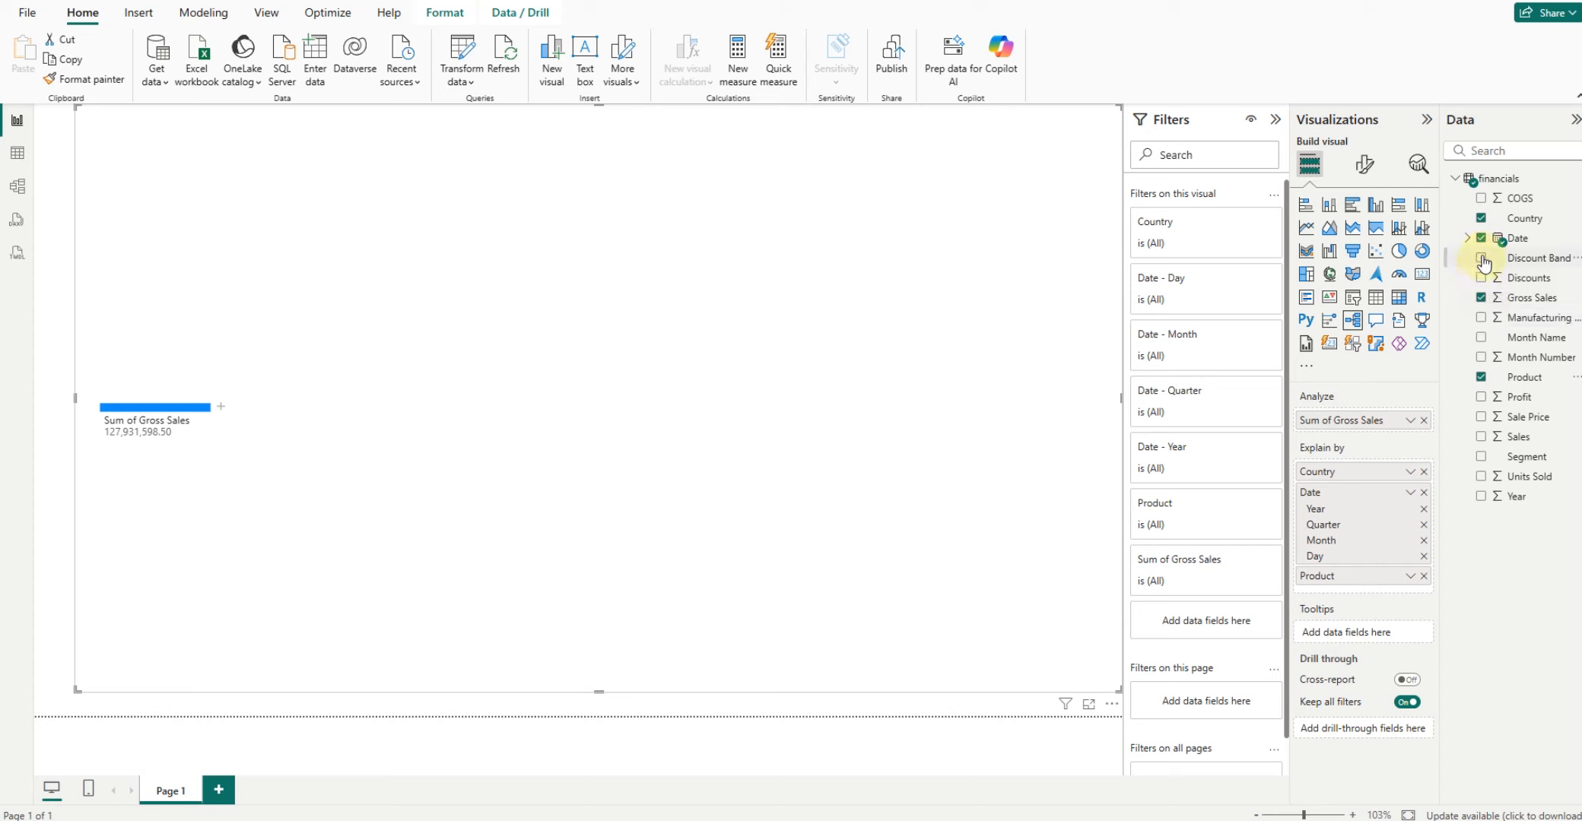
left_click(1481, 258)
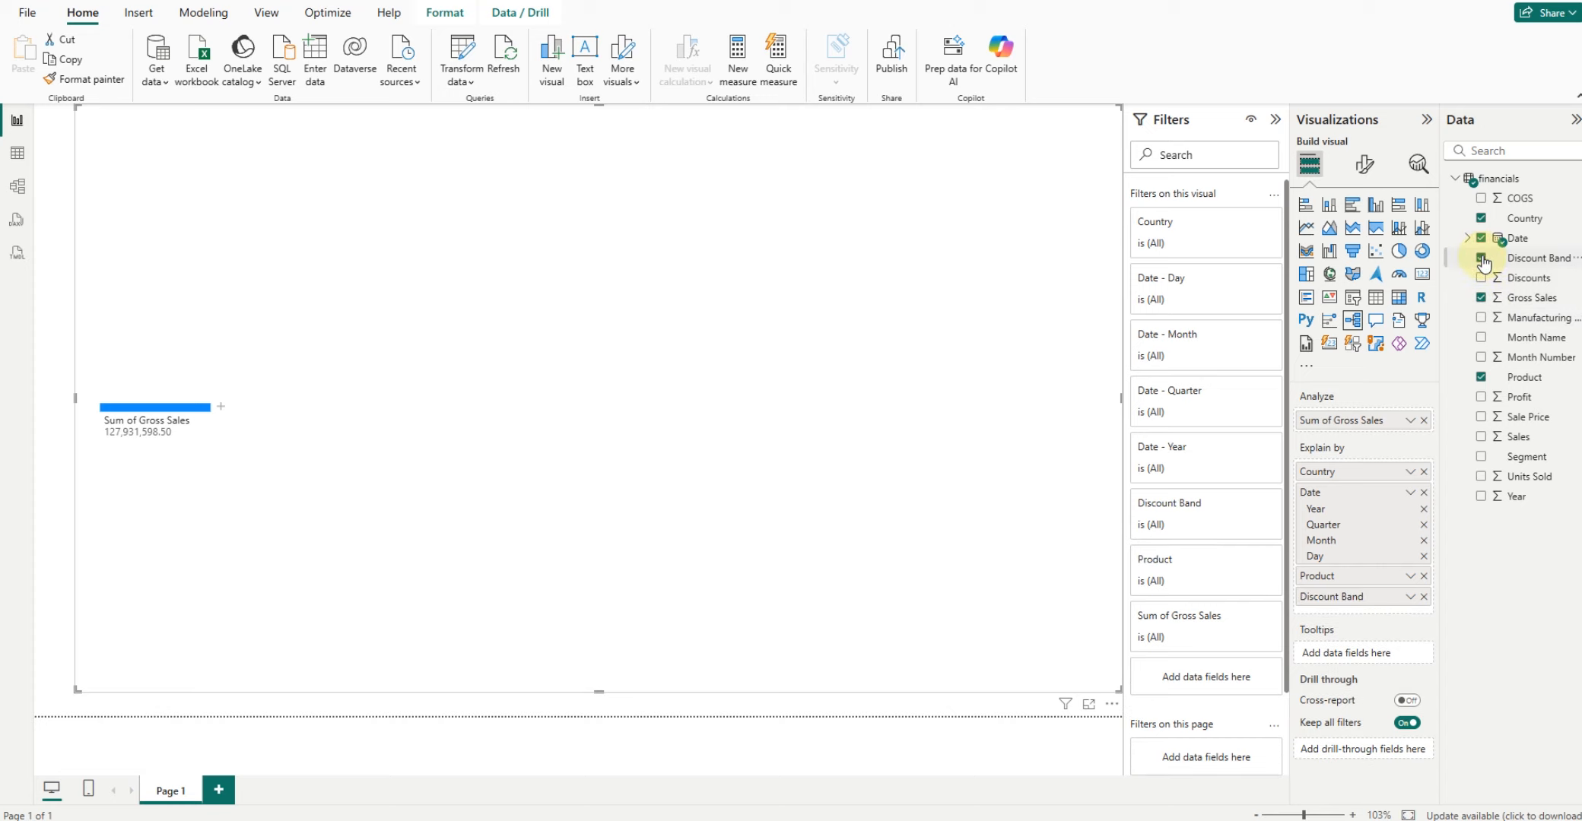
- Split Gross Sales by Country in the decomposition tree, and break down the United States of America by Product
left_click(219, 409)
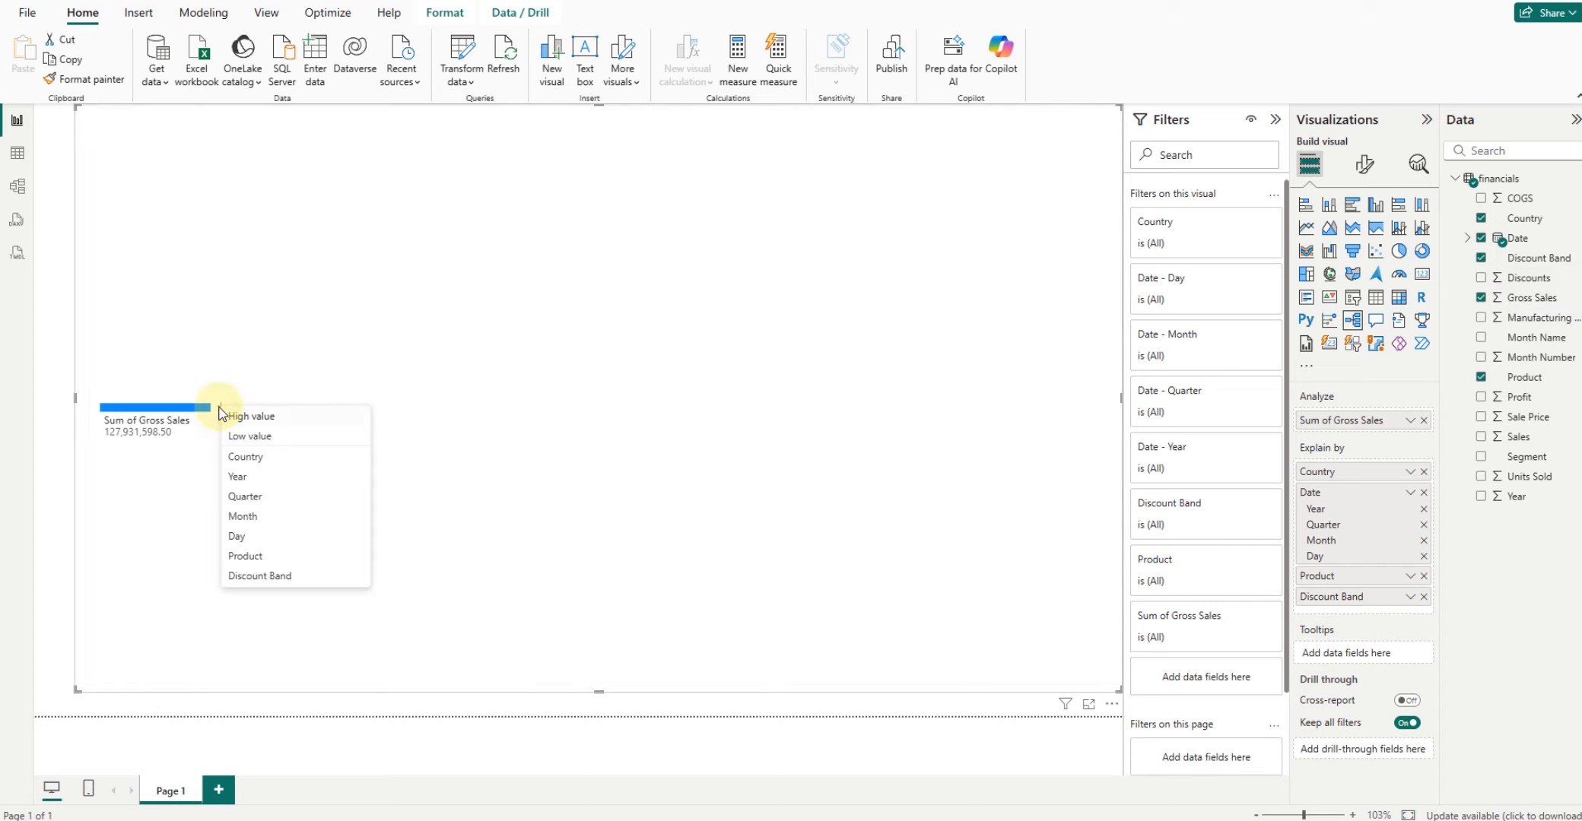
left_click(264, 457)
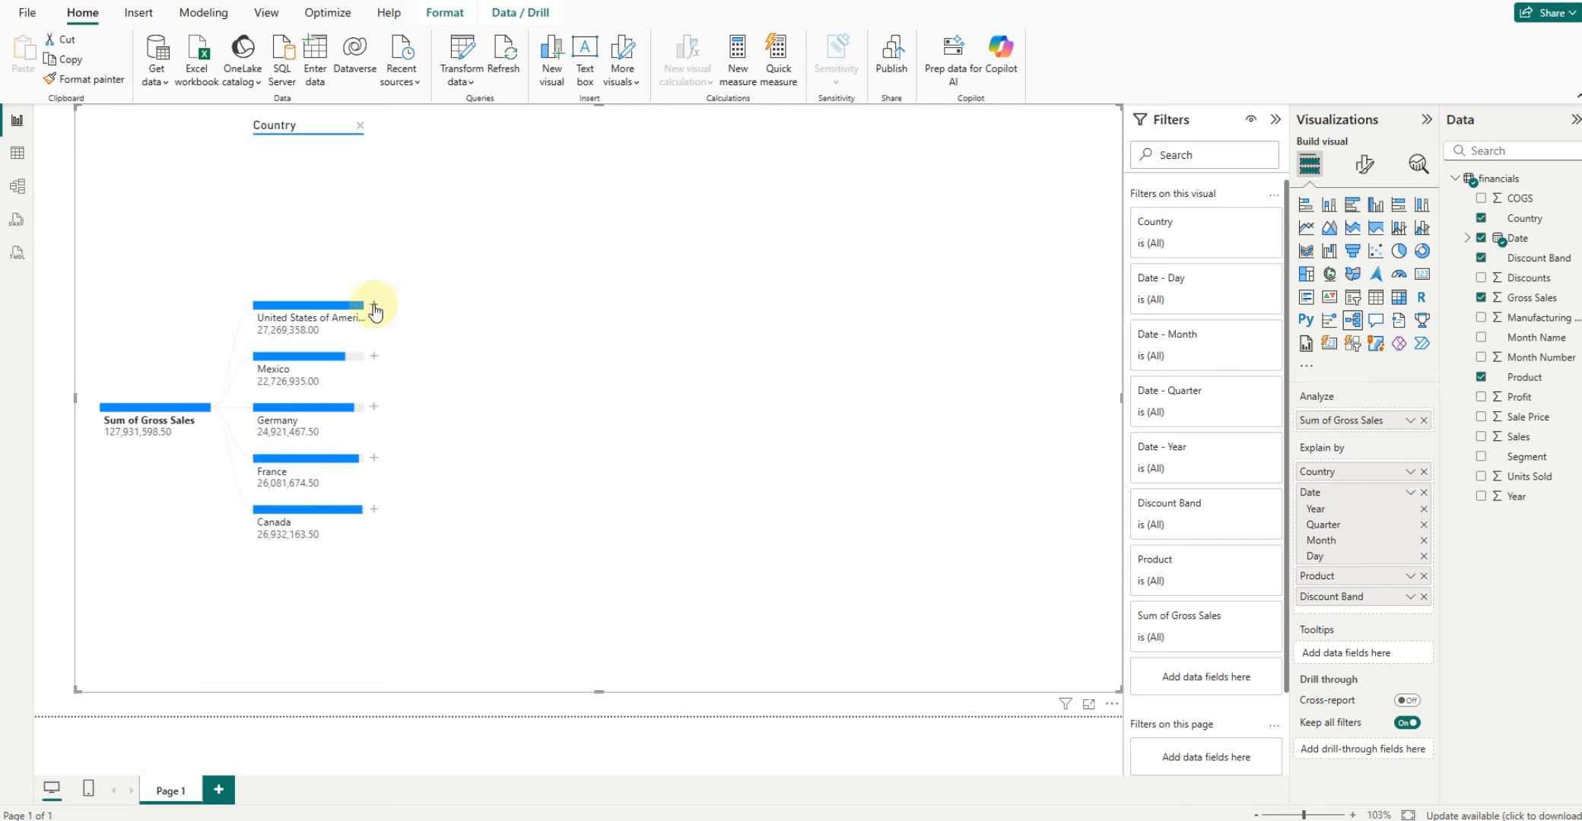
left_click(373, 306)
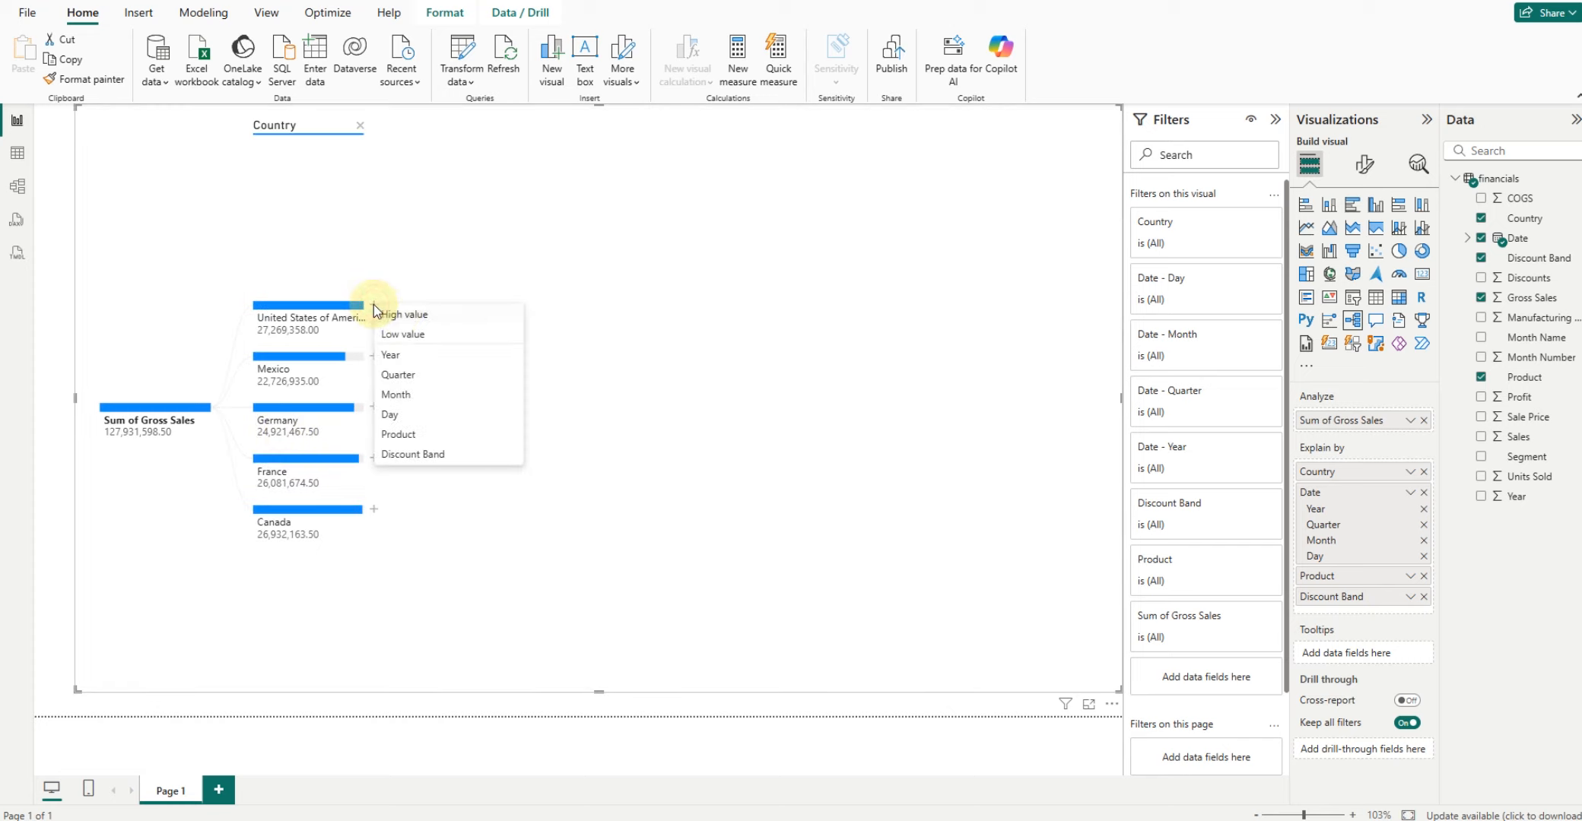
left_click(420, 442)
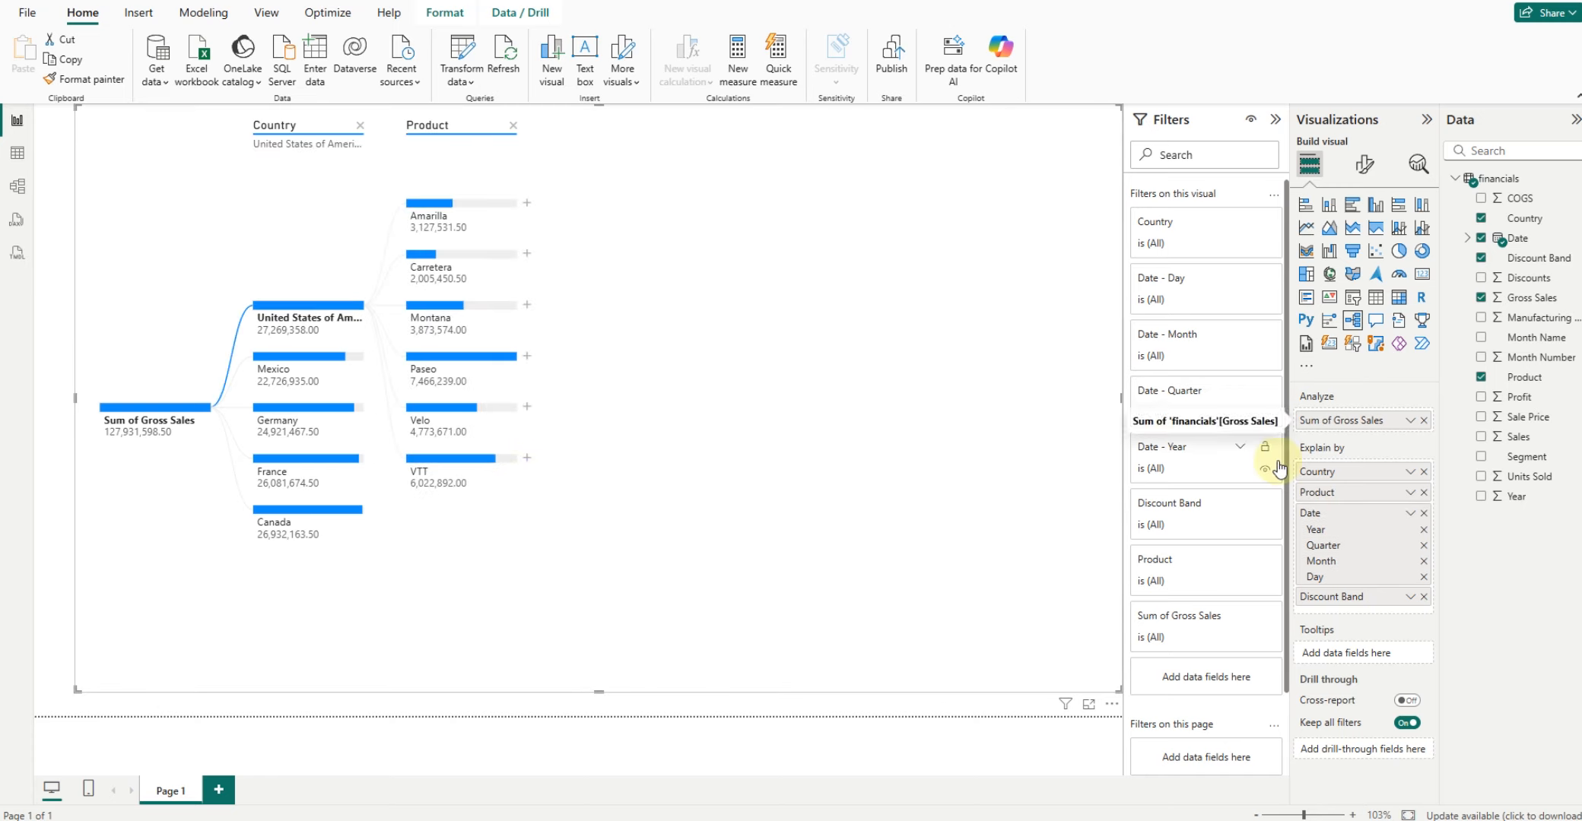
- Look over the tree's formatting categories, and expand the Amarilla product with the High value split
left_click(1360, 172)
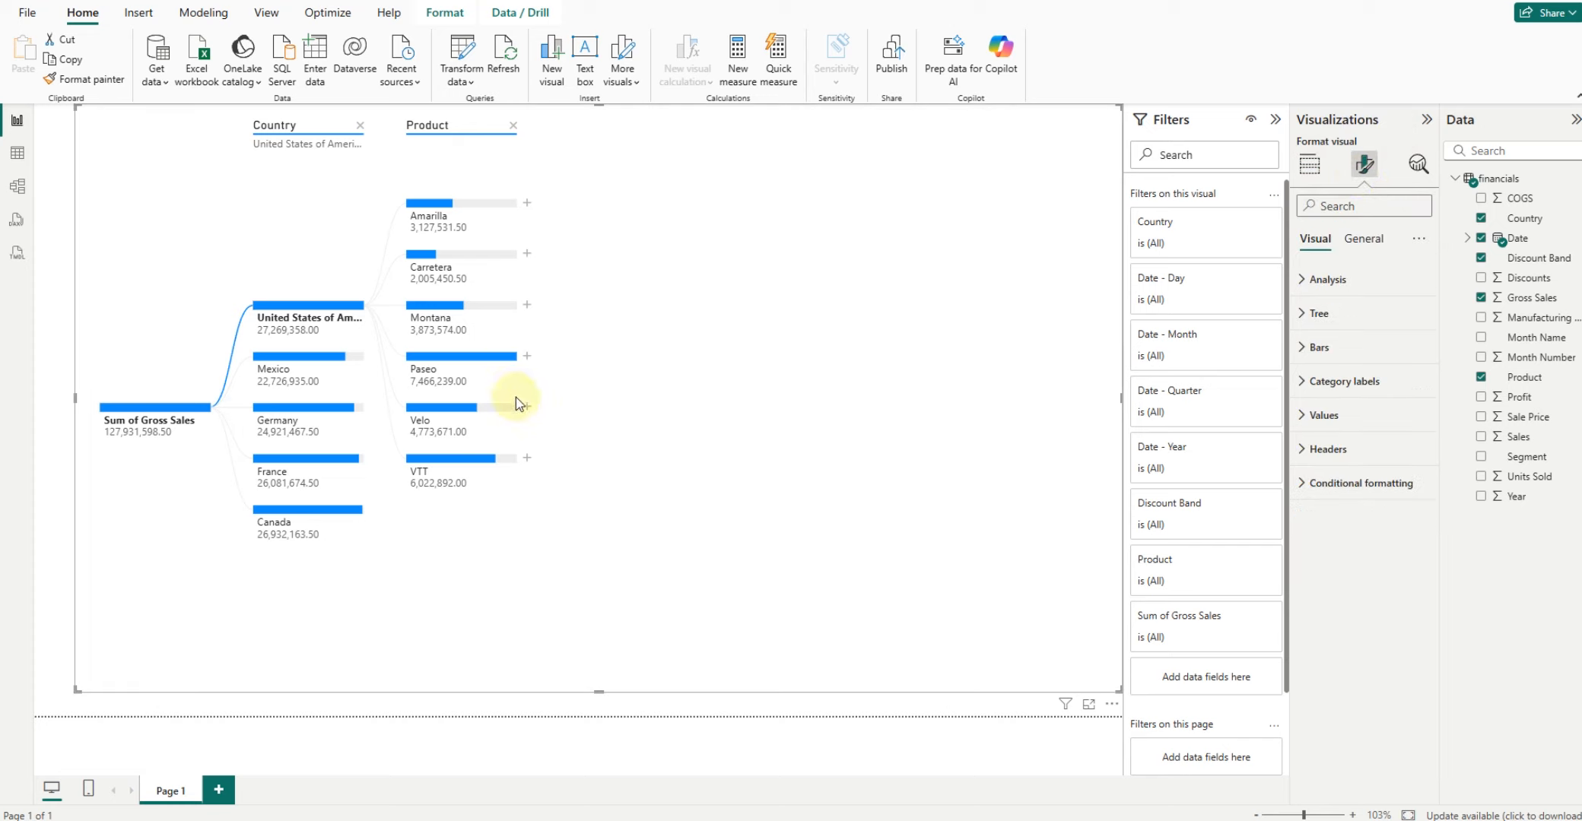
left_click(531, 207)
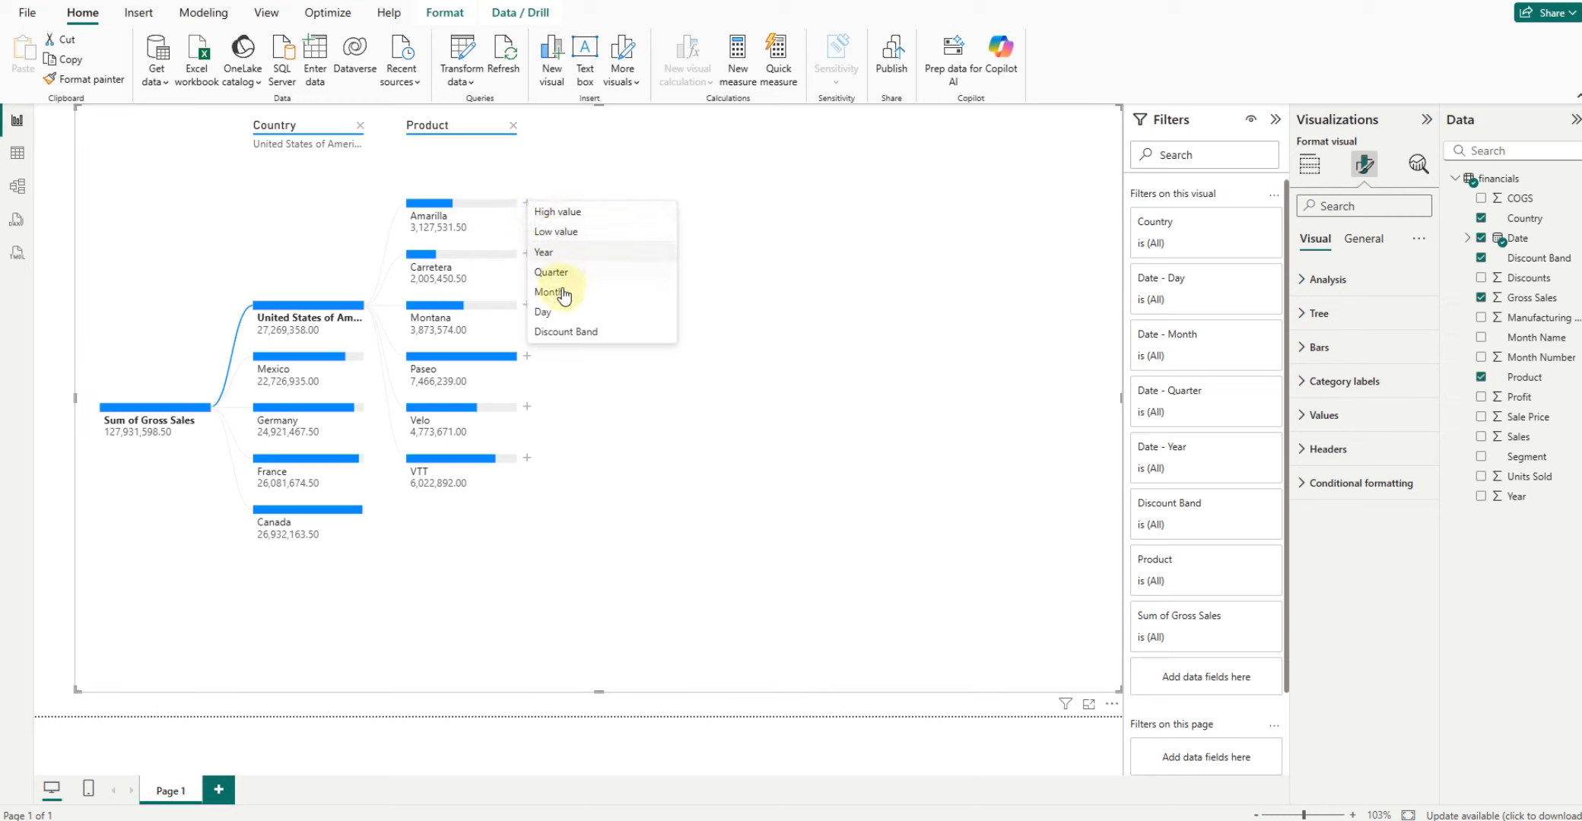
left_click(554, 213)
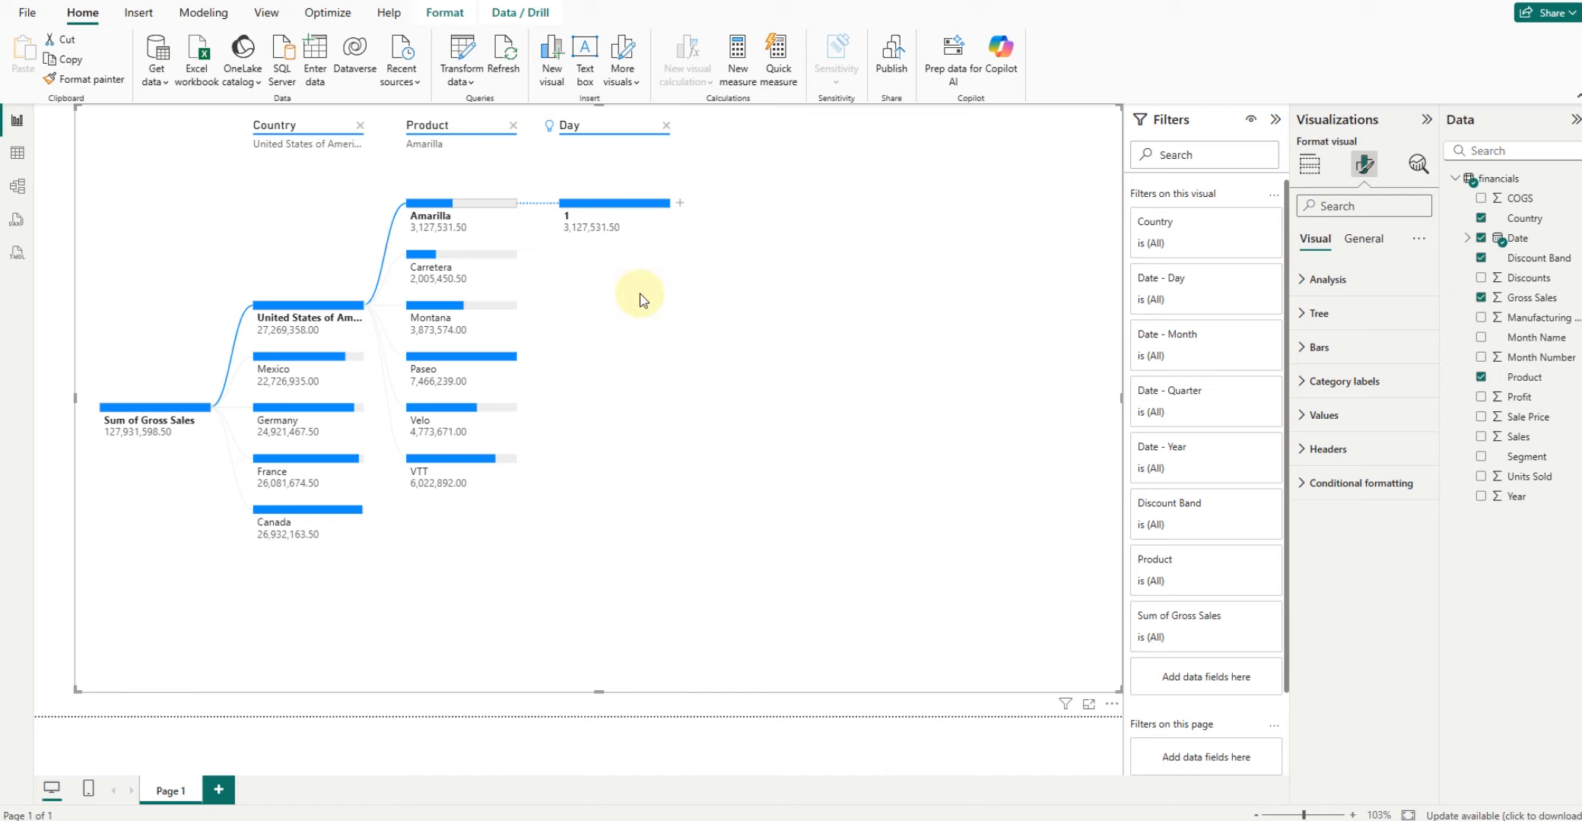
- Change the decomposition tree to a Q&A visual and ask the suggested question "average gross sale"
left_click(1308, 172)
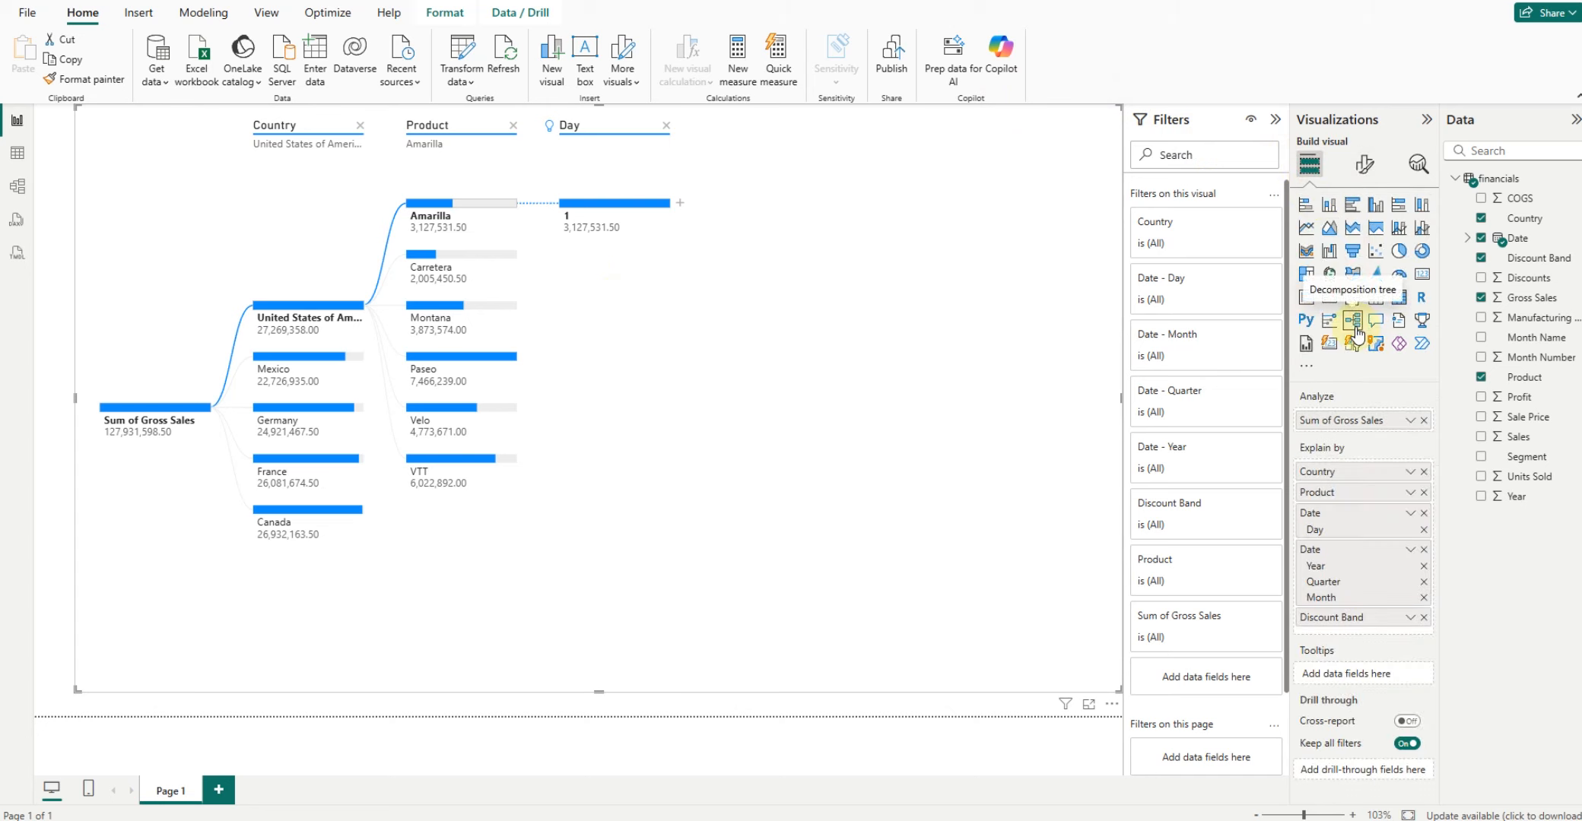
left_click(1375, 322)
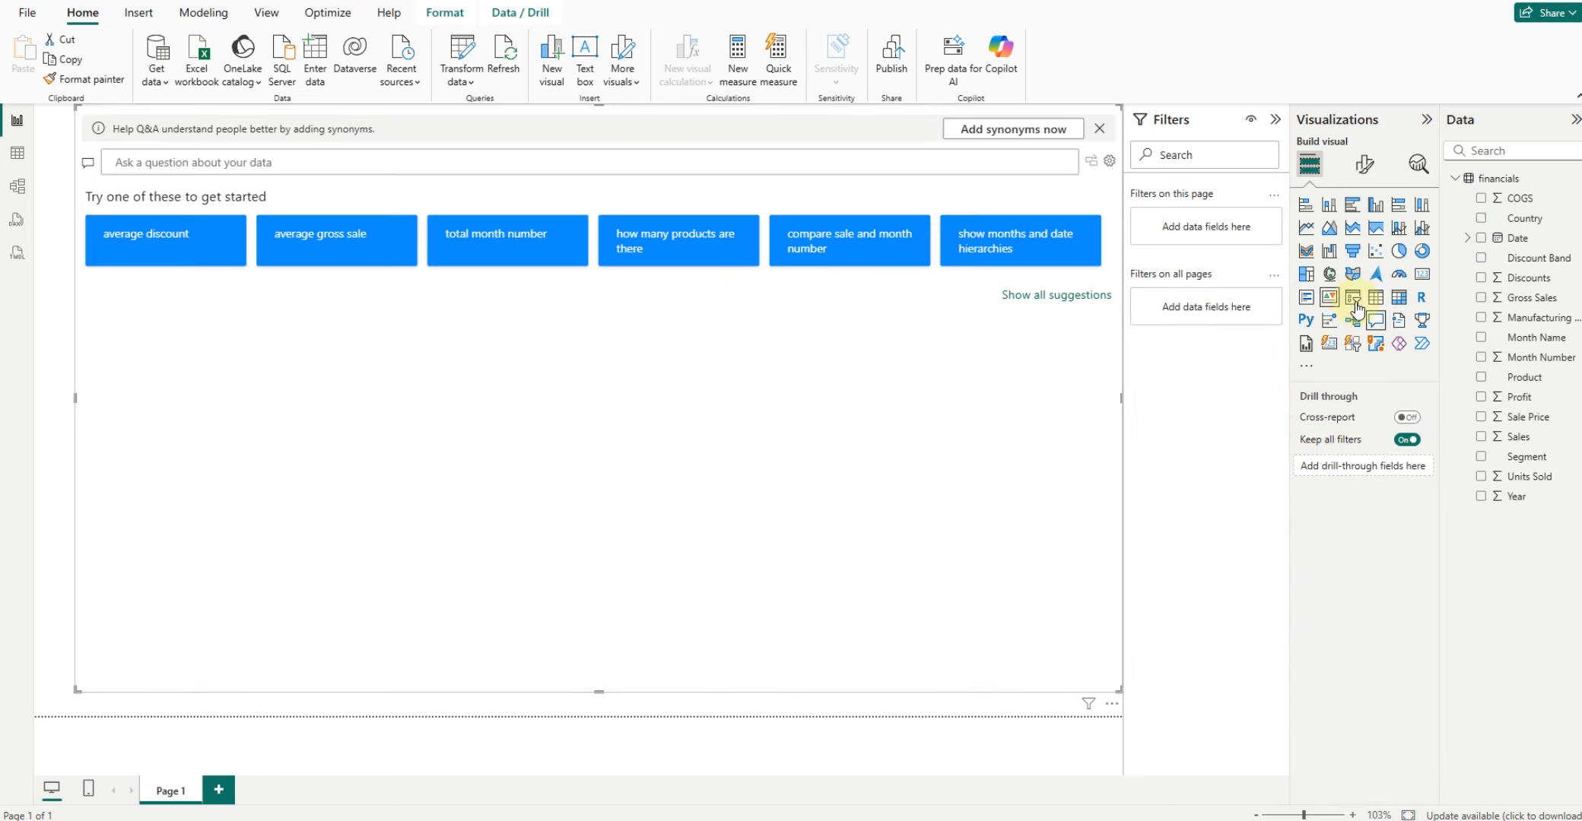
left_click(403, 256)
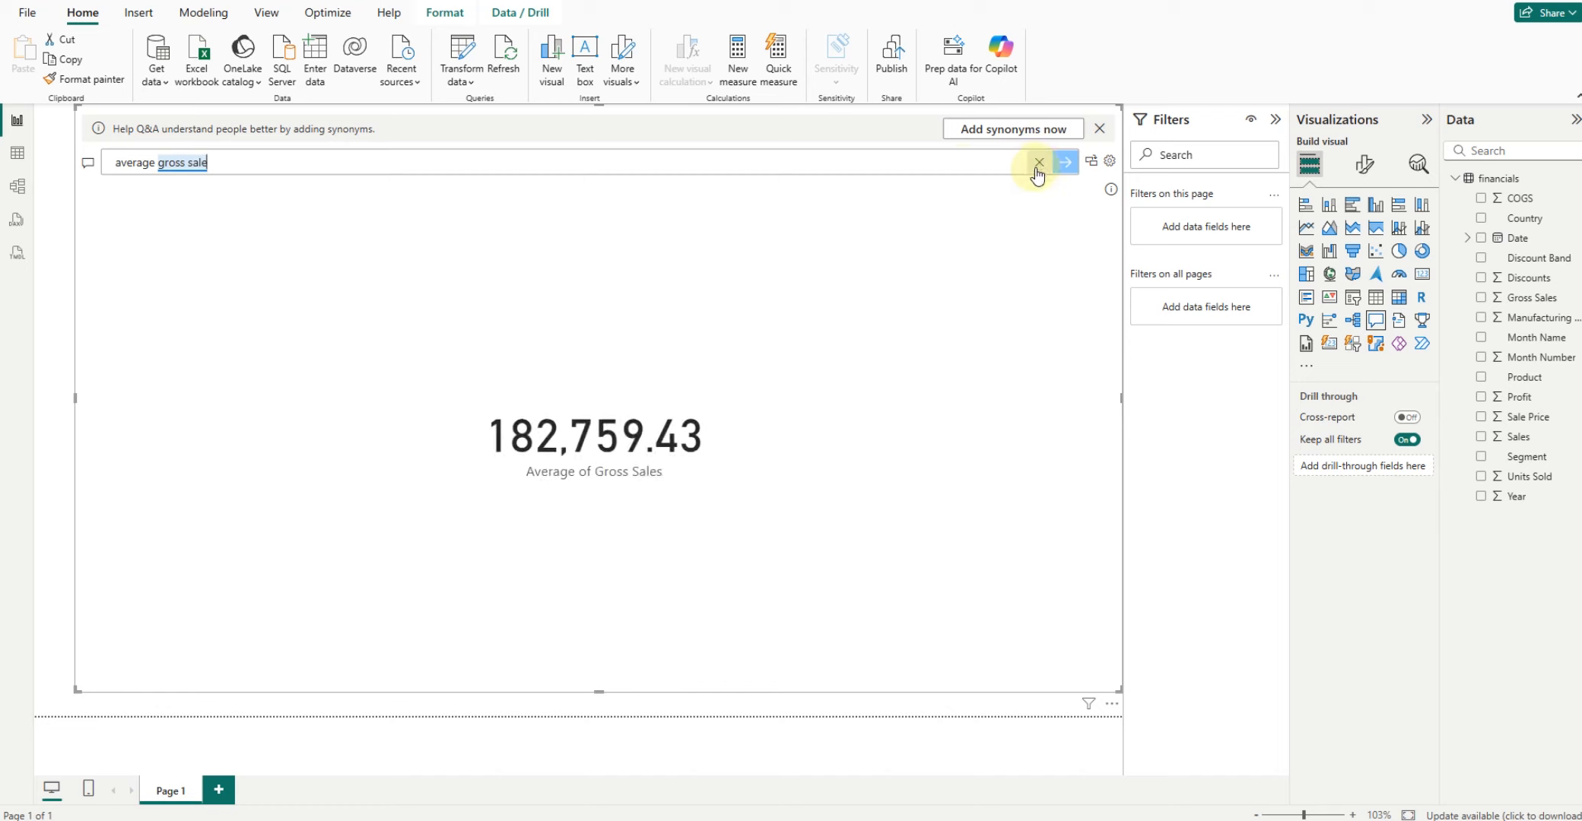
- Look over the Q&A visual's options and the Q&A setup's getting-started page, and close the setup
left_click(813, 354)
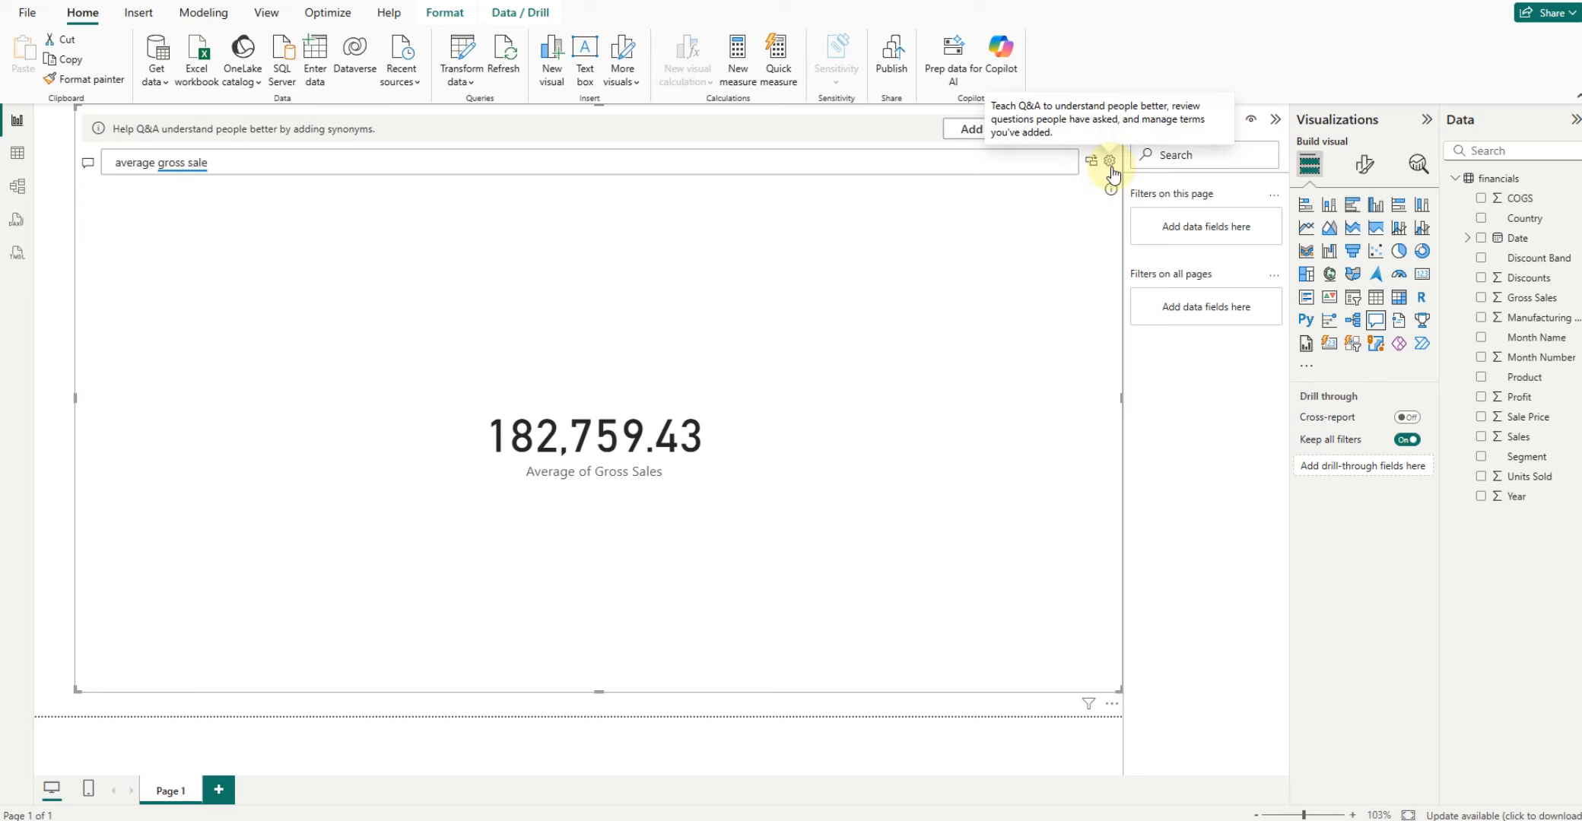
left_click(1019, 266)
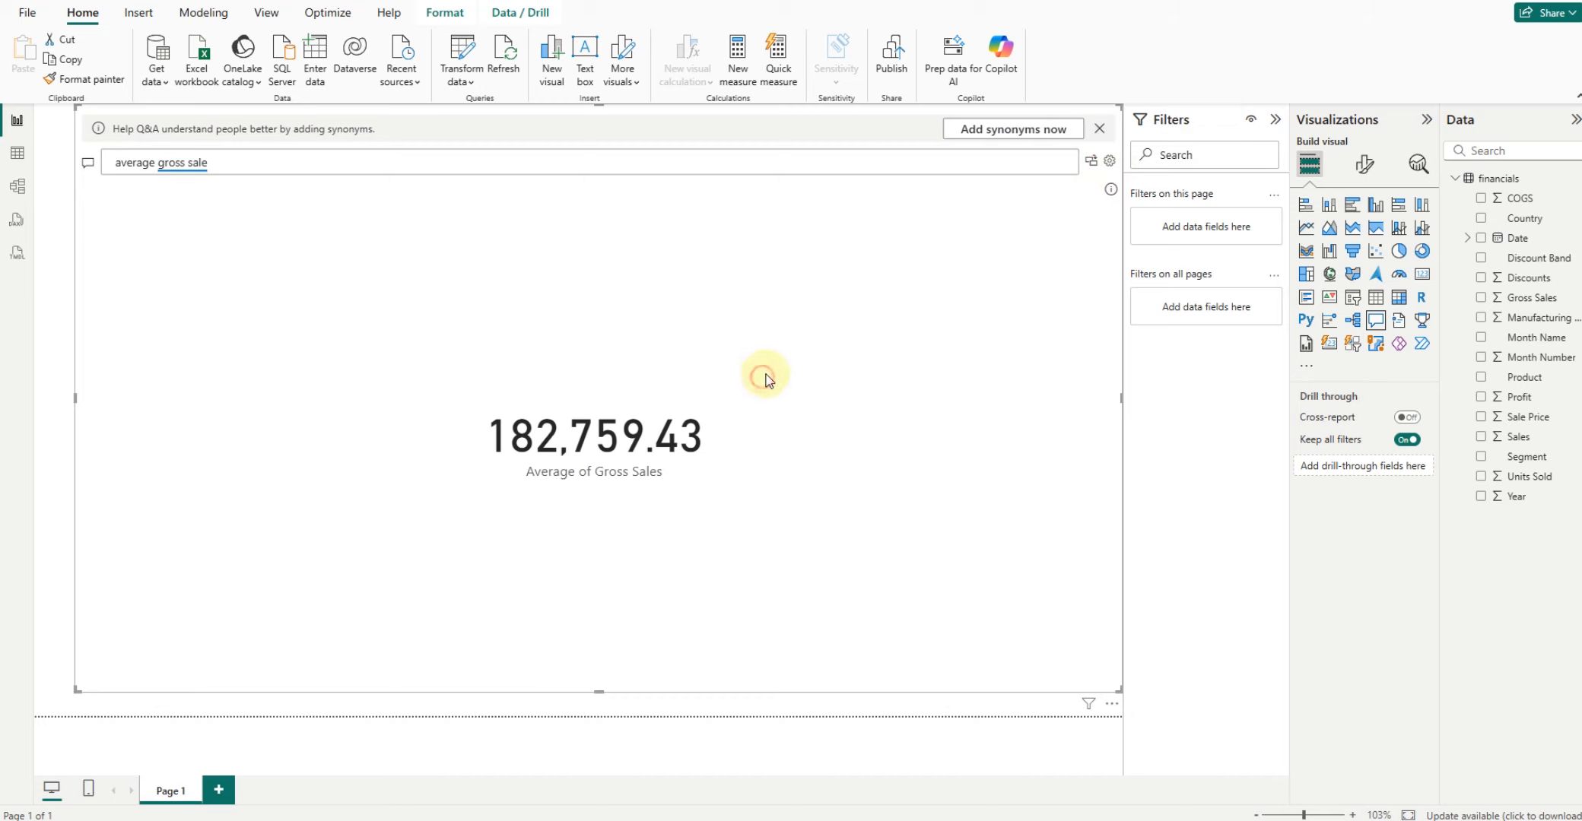
left_click(1110, 704)
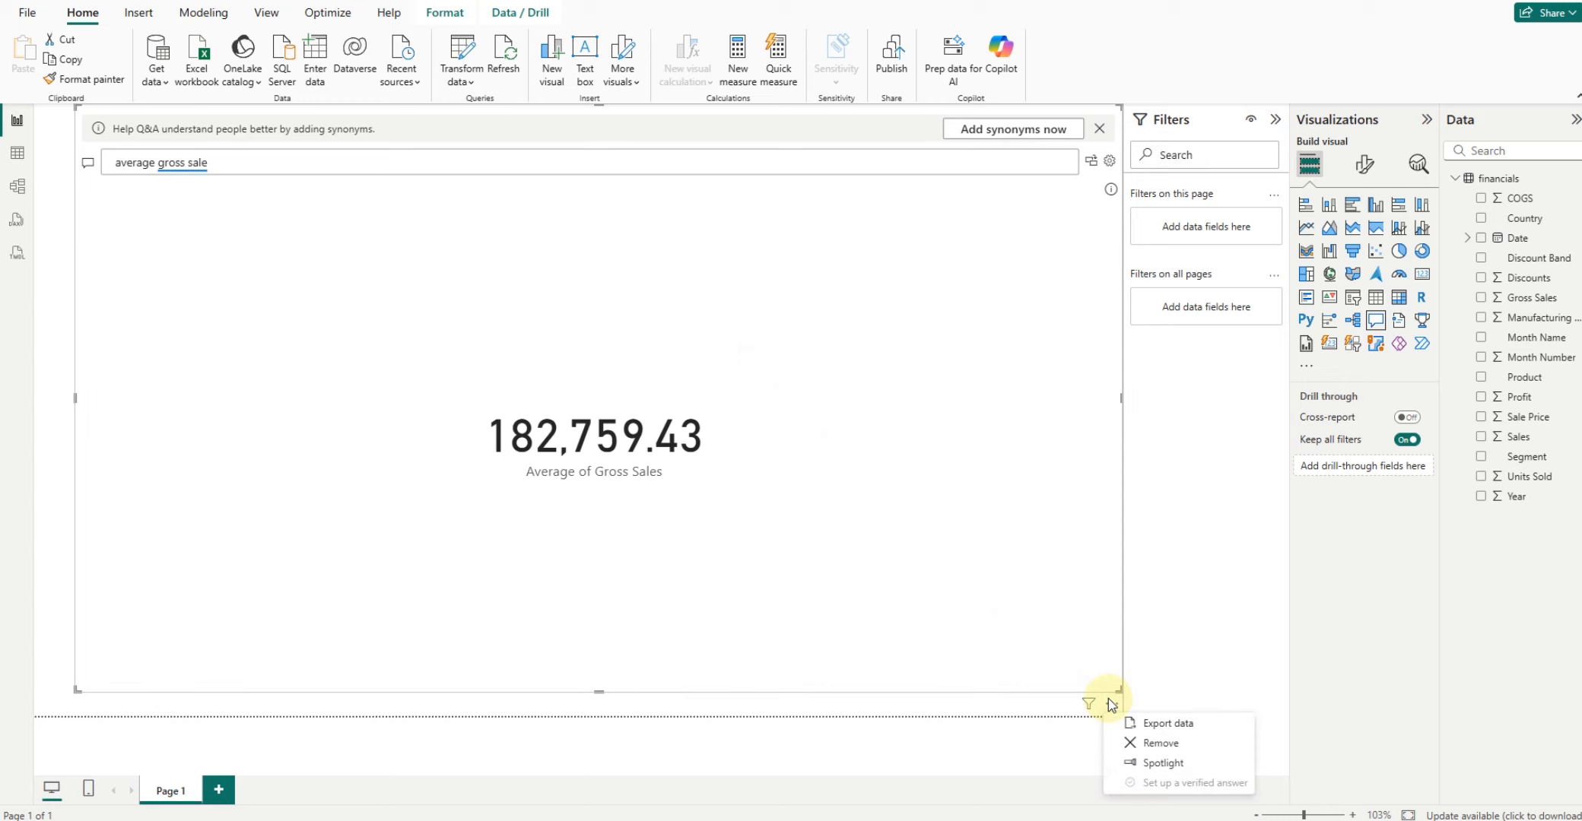
left_click(1047, 589)
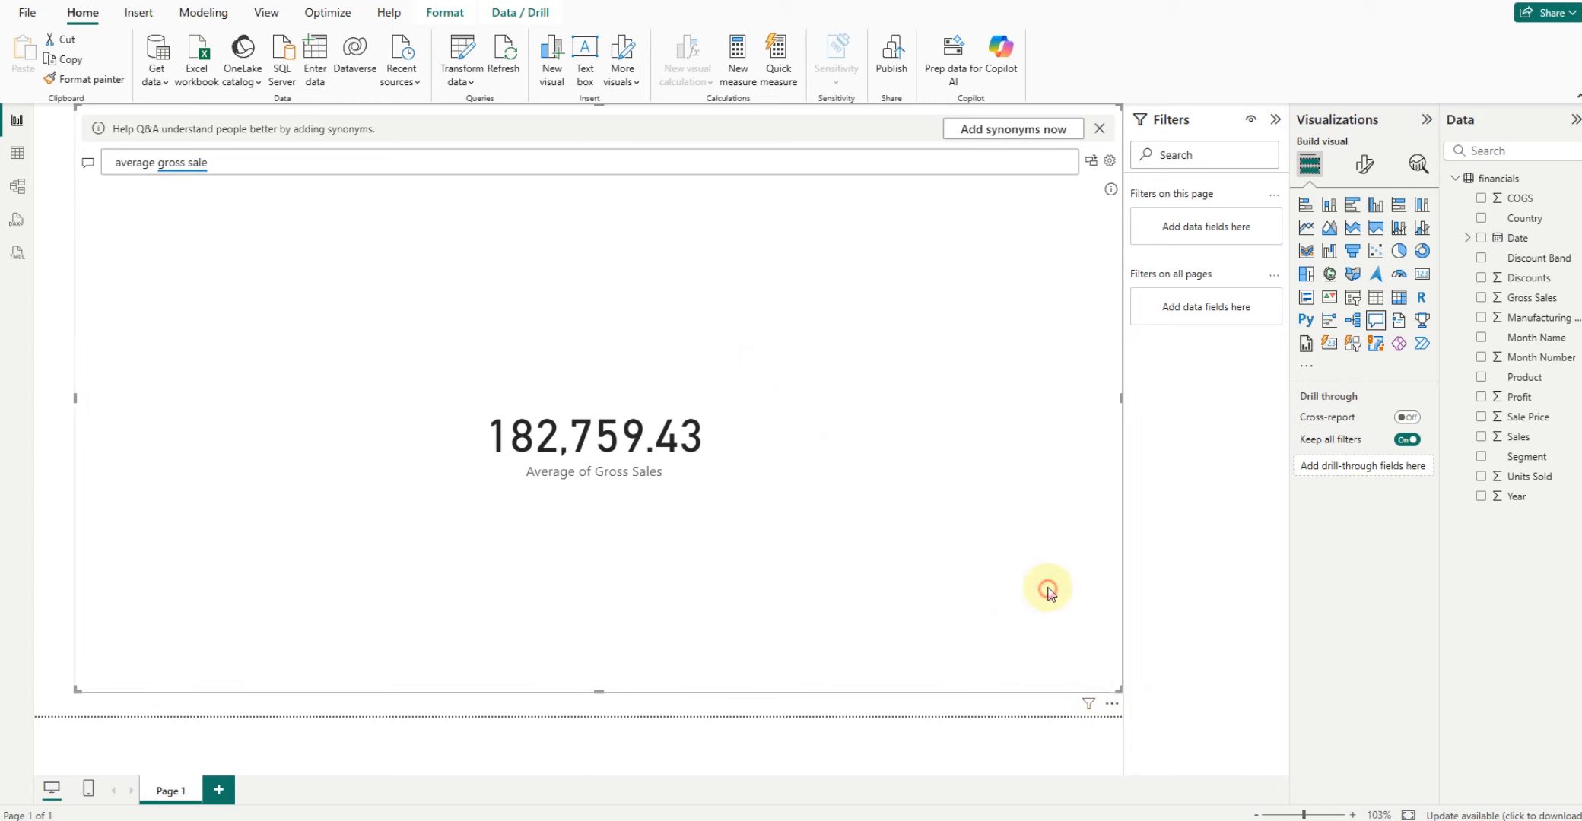
left_click(1110, 160)
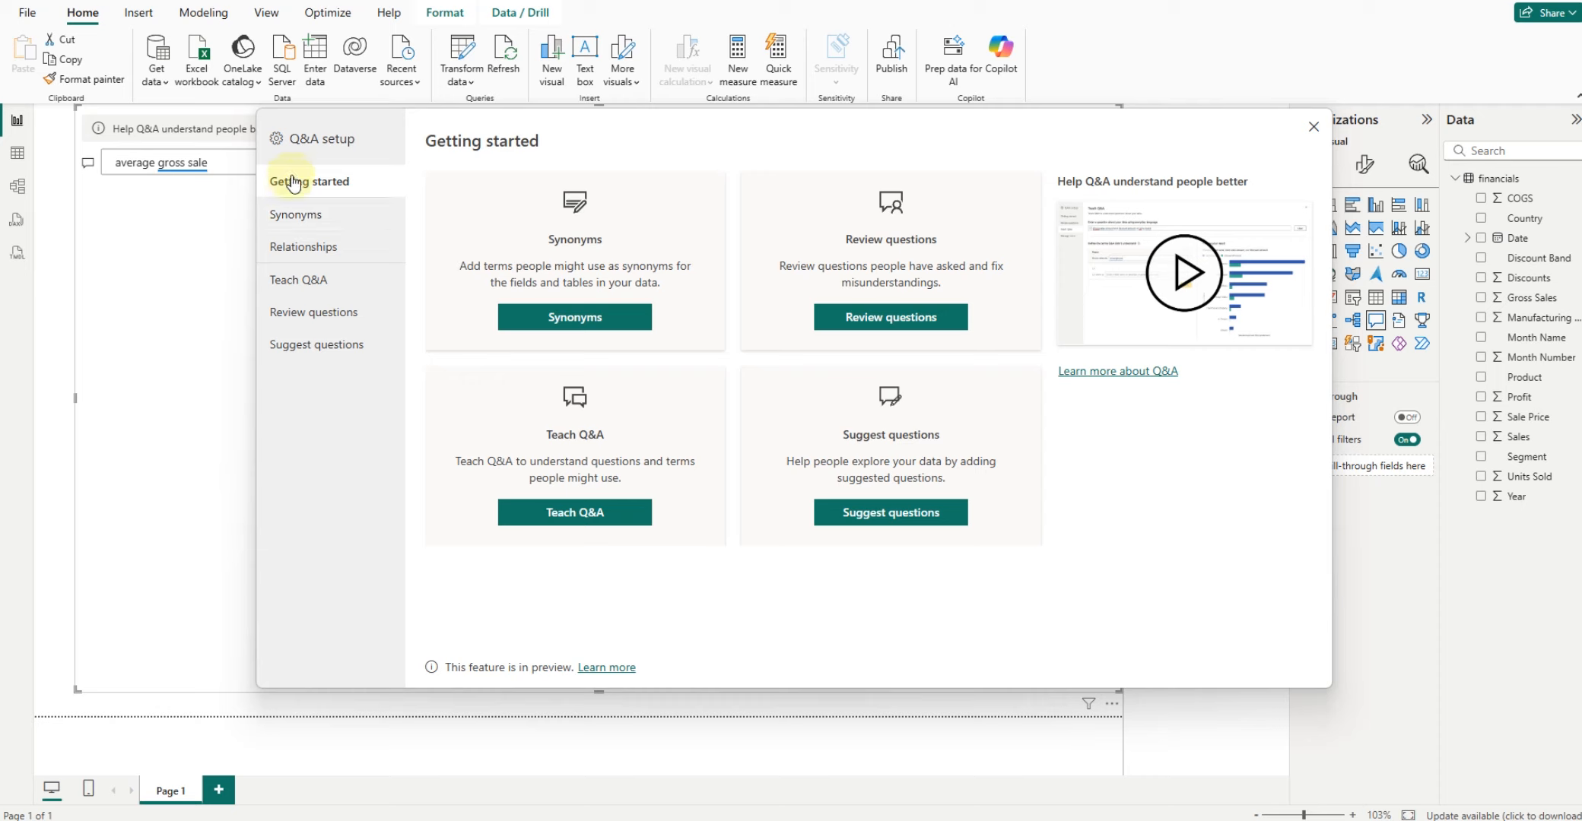
left_click(1313, 126)
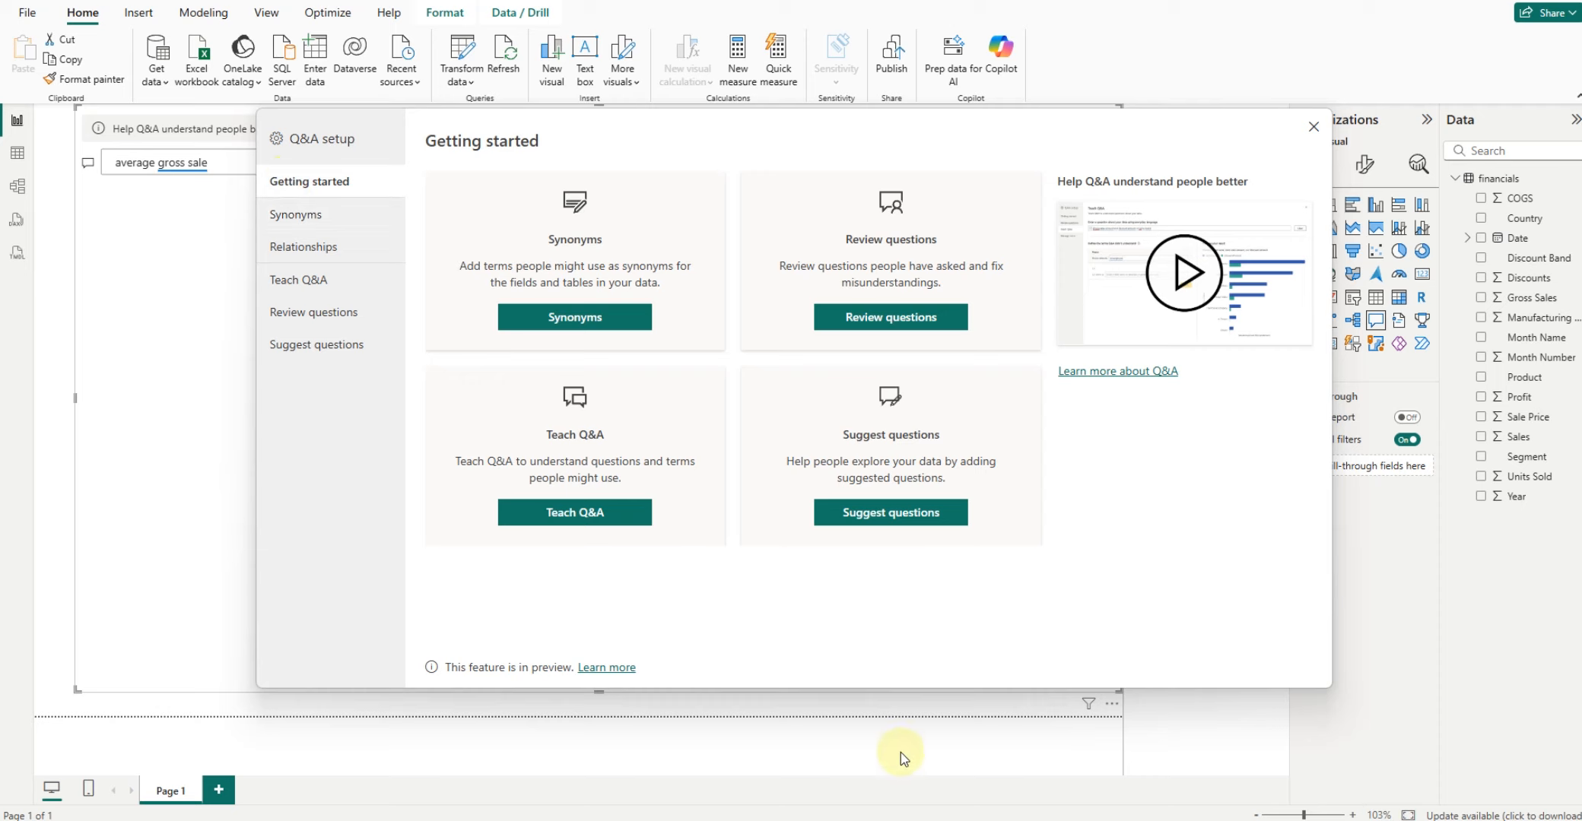
left_click(1314, 127)
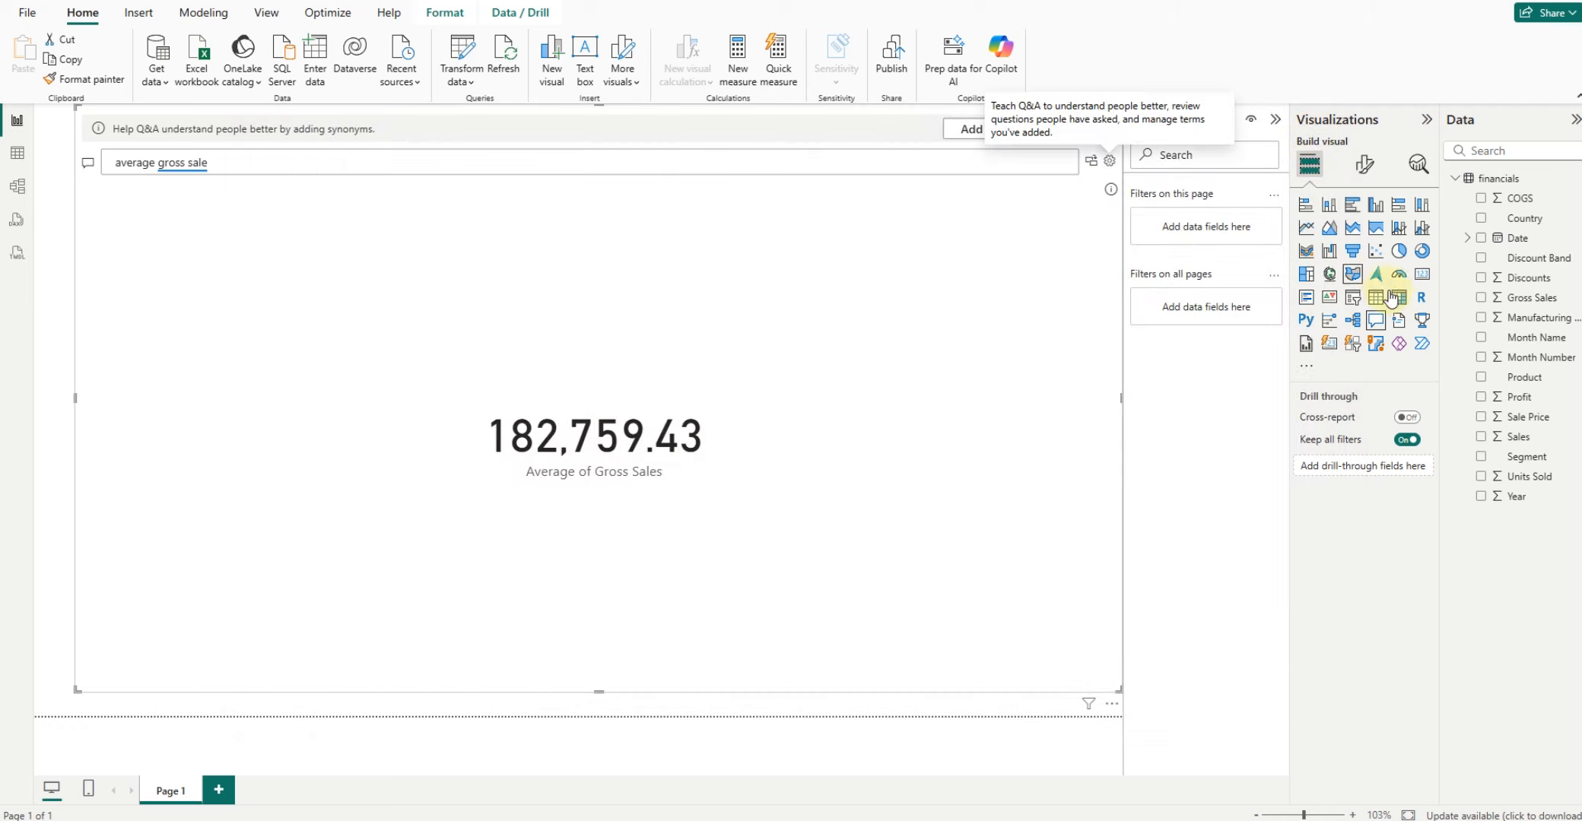
- Change the Q&A visual to a narrative, try the Copilot narrative type, and dismiss the sign-in request
left_click(1401, 322)
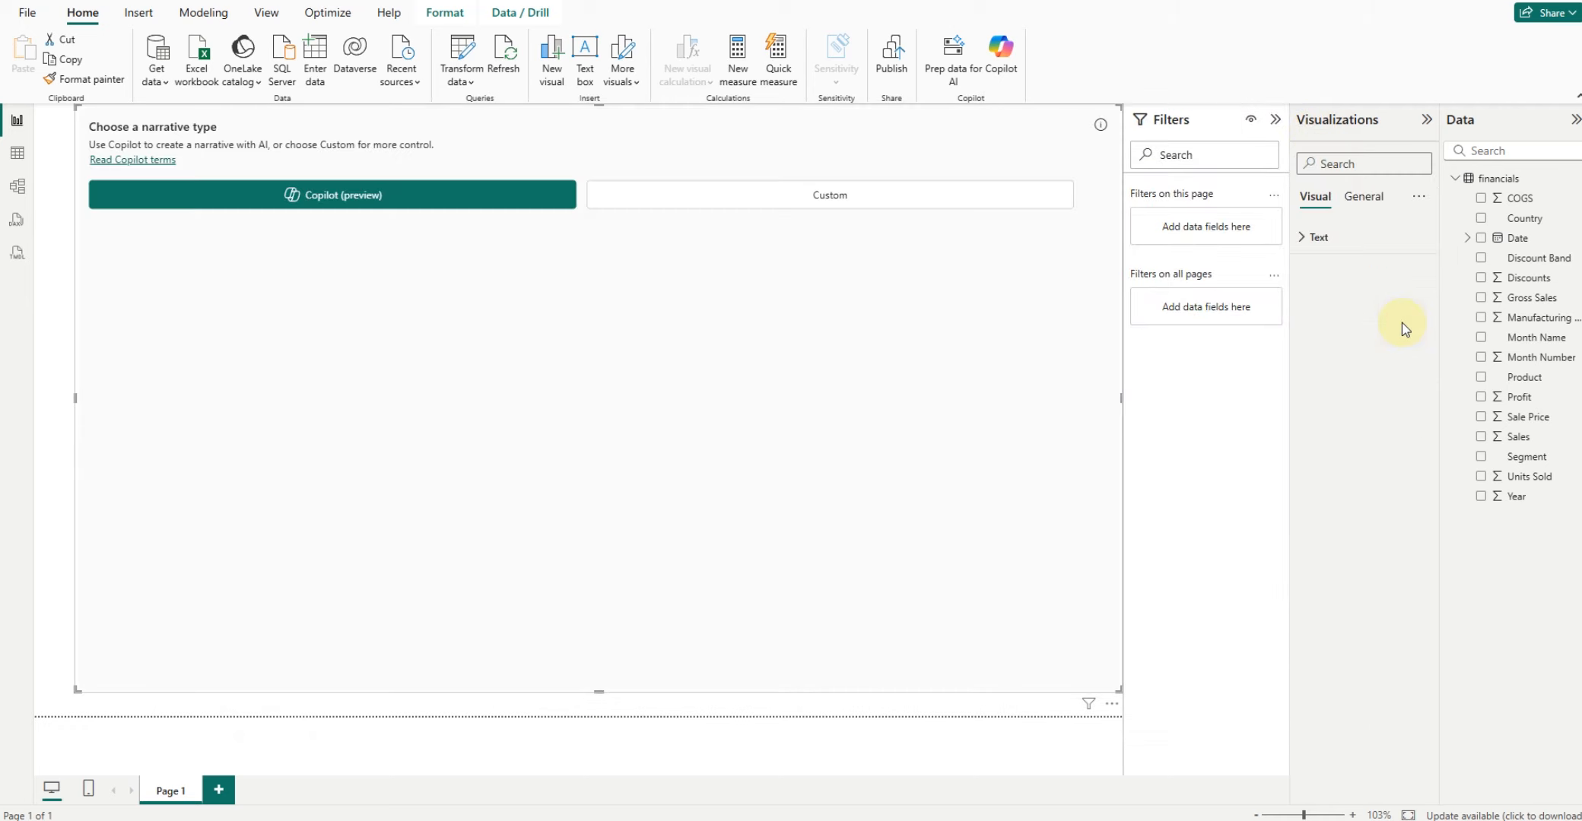
left_click(393, 217)
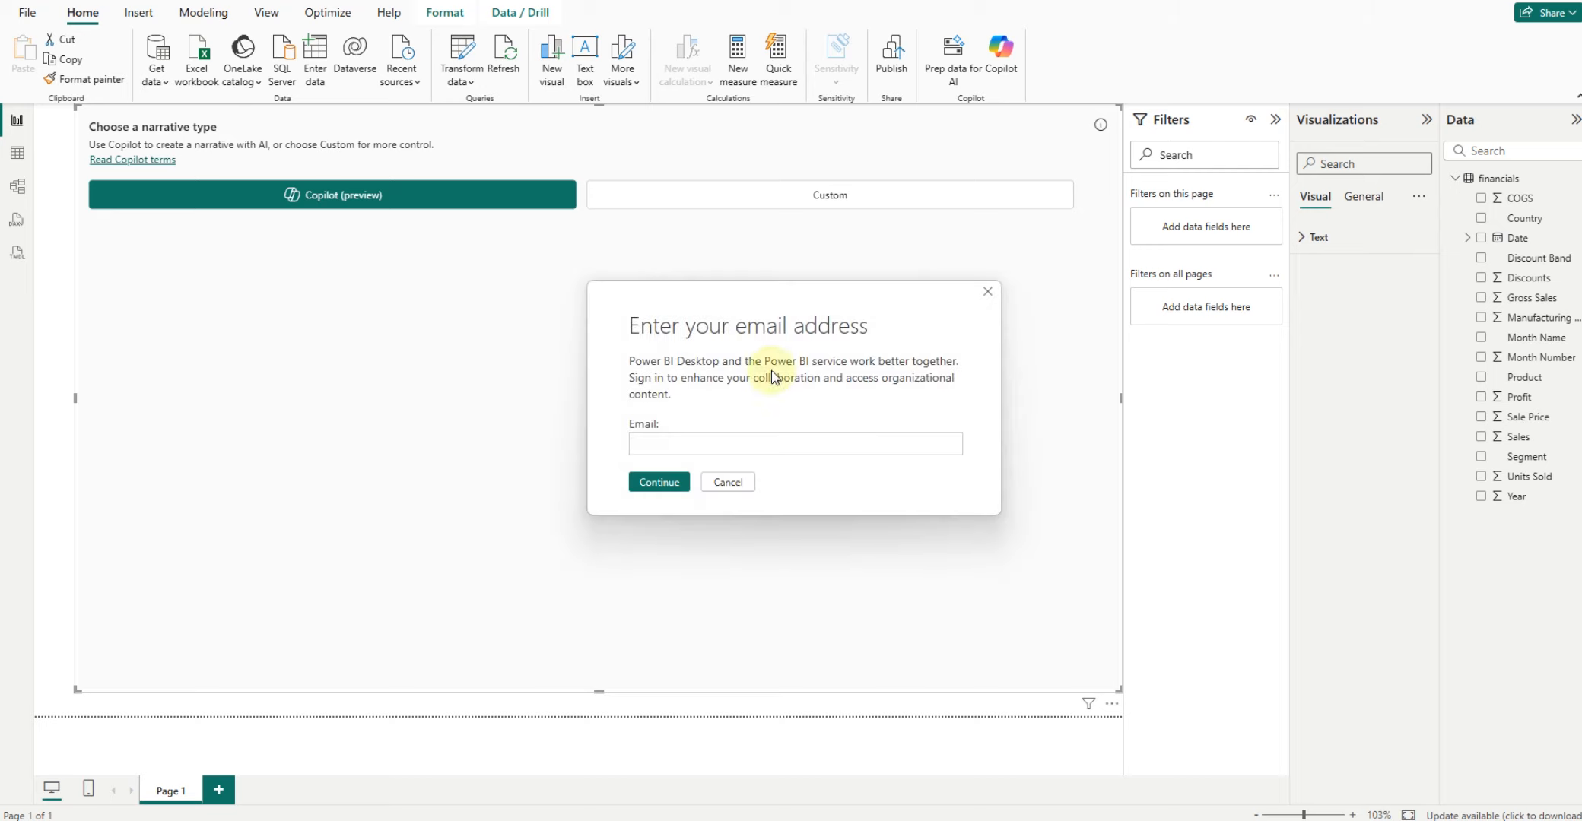
left_click(986, 296)
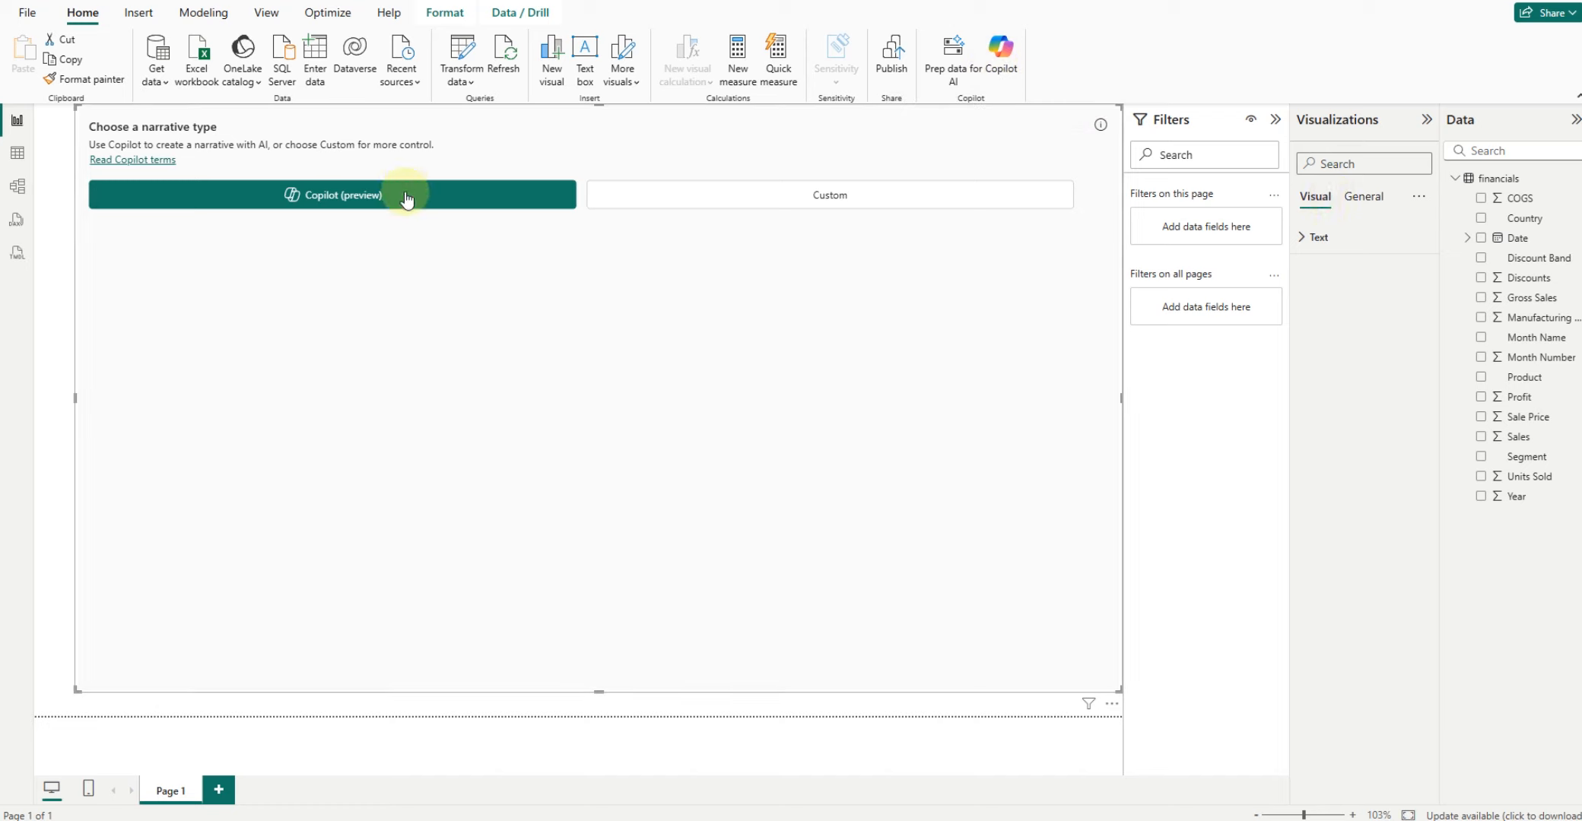
- Add a second report page, insert a goals visual on it, and change that visual to a paginated report
left_click(218, 789)
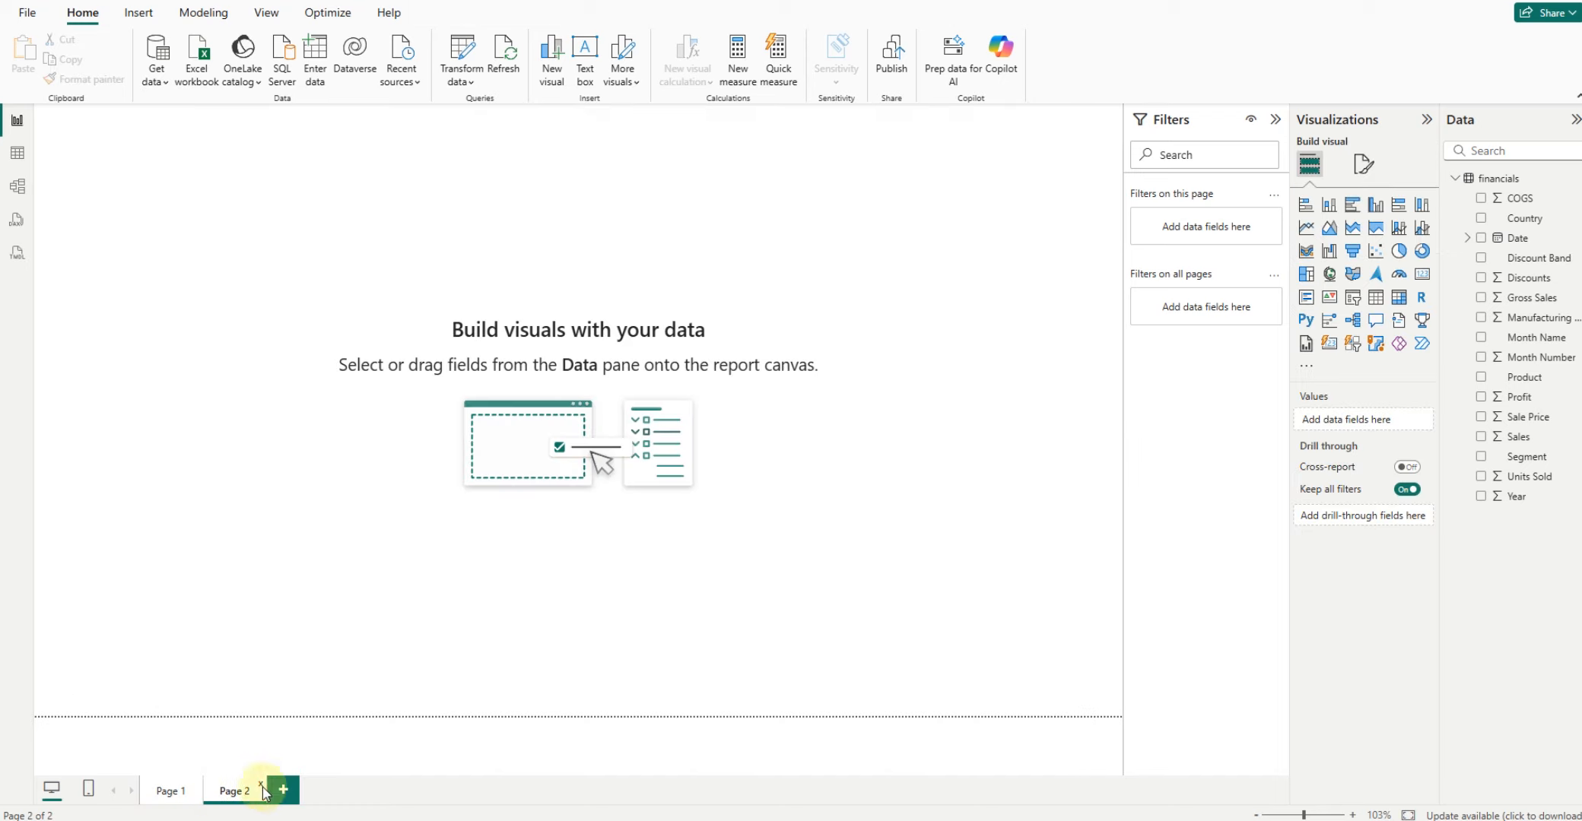
left_click(1424, 332)
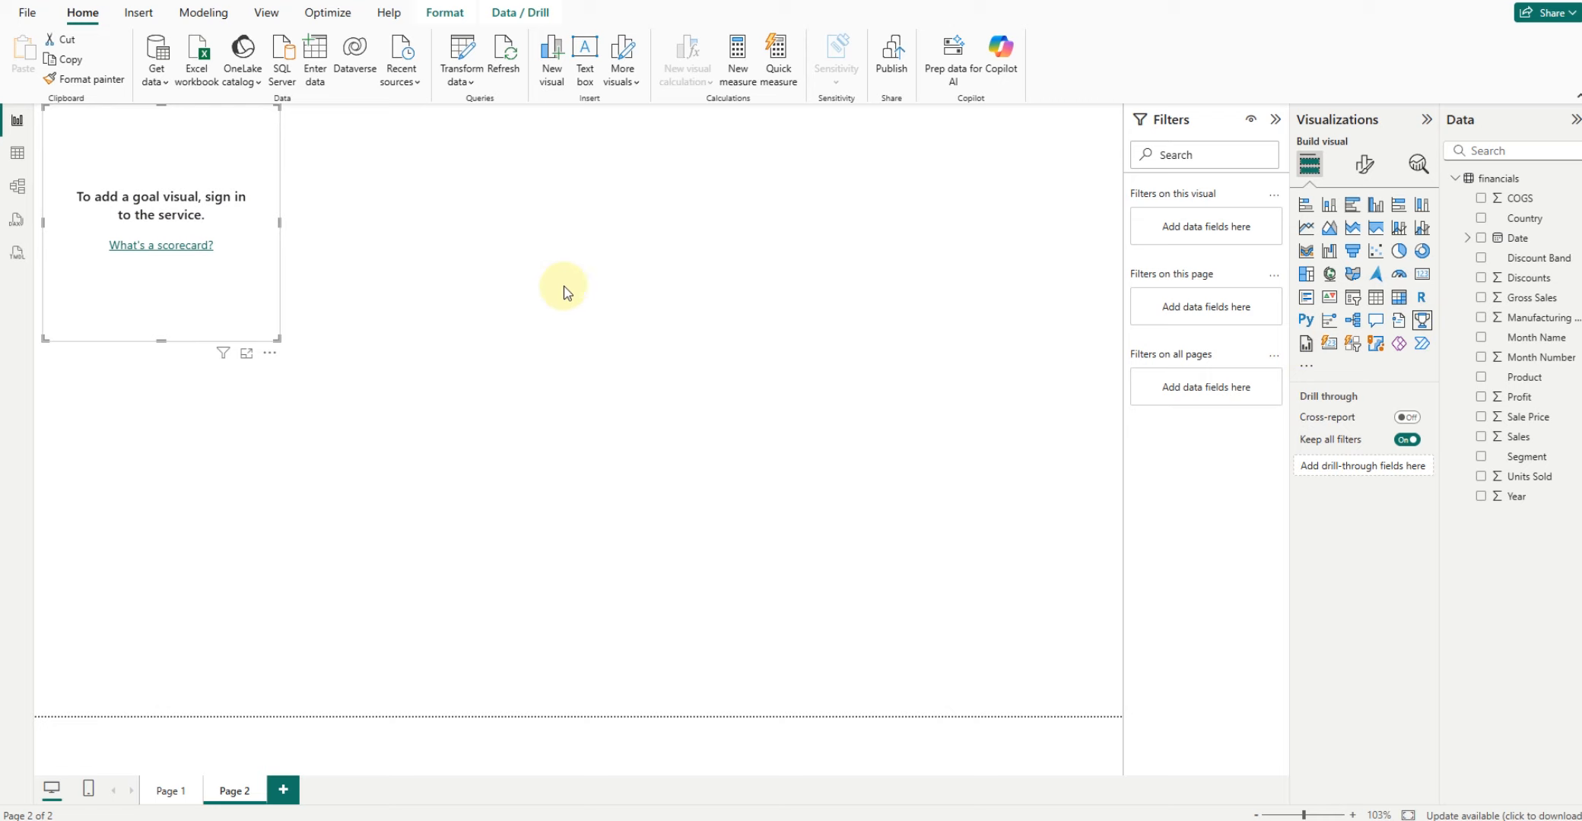
left_click(1306, 344)
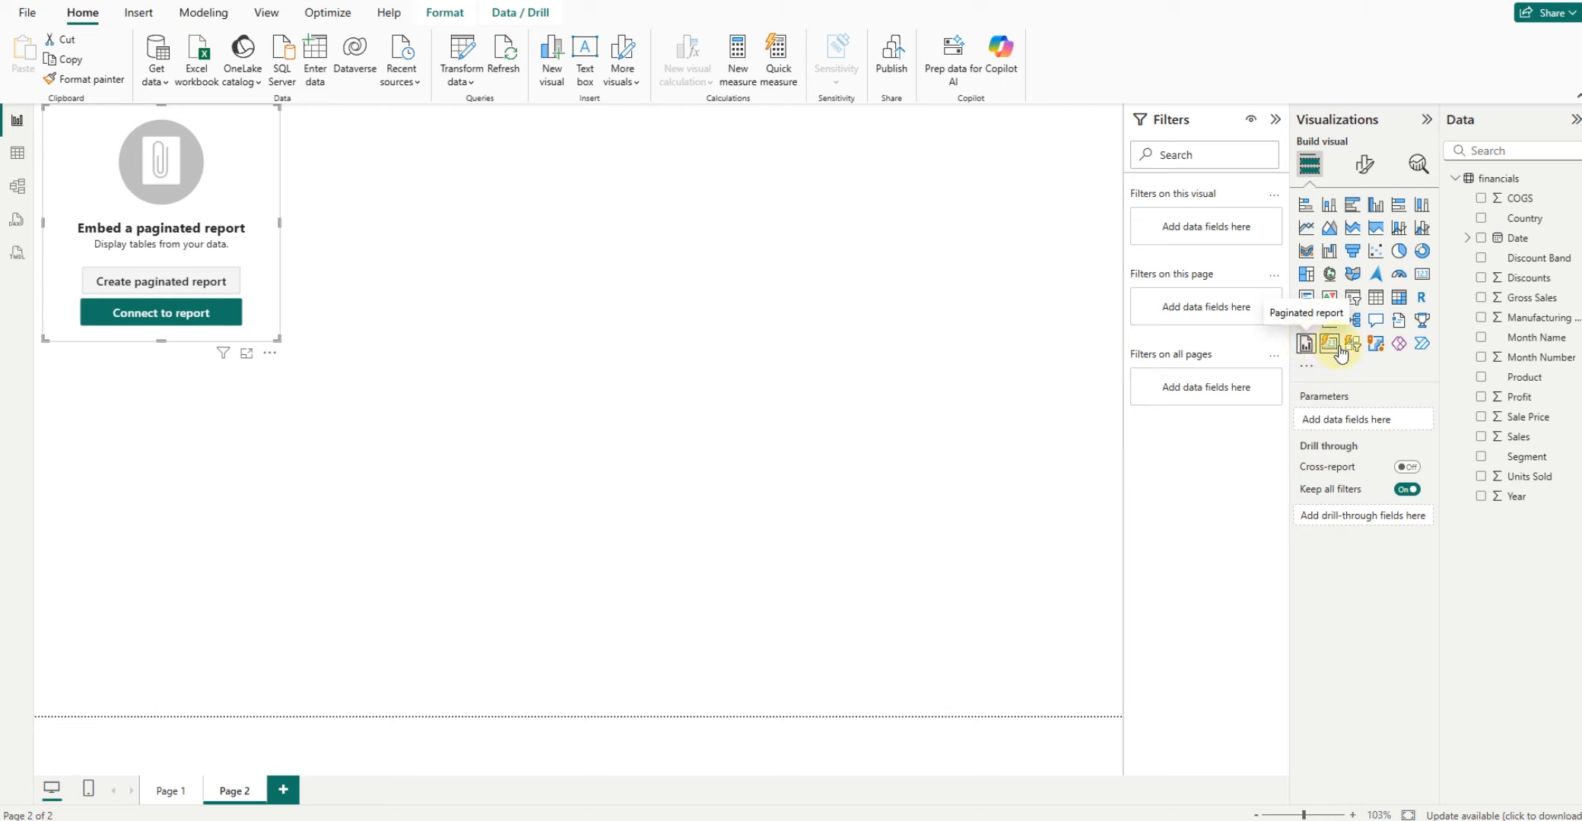
- Change the visual to Card (new) with Gross Sales, Discounts and Month Number, and widen it across most of the page
left_click(1331, 347)
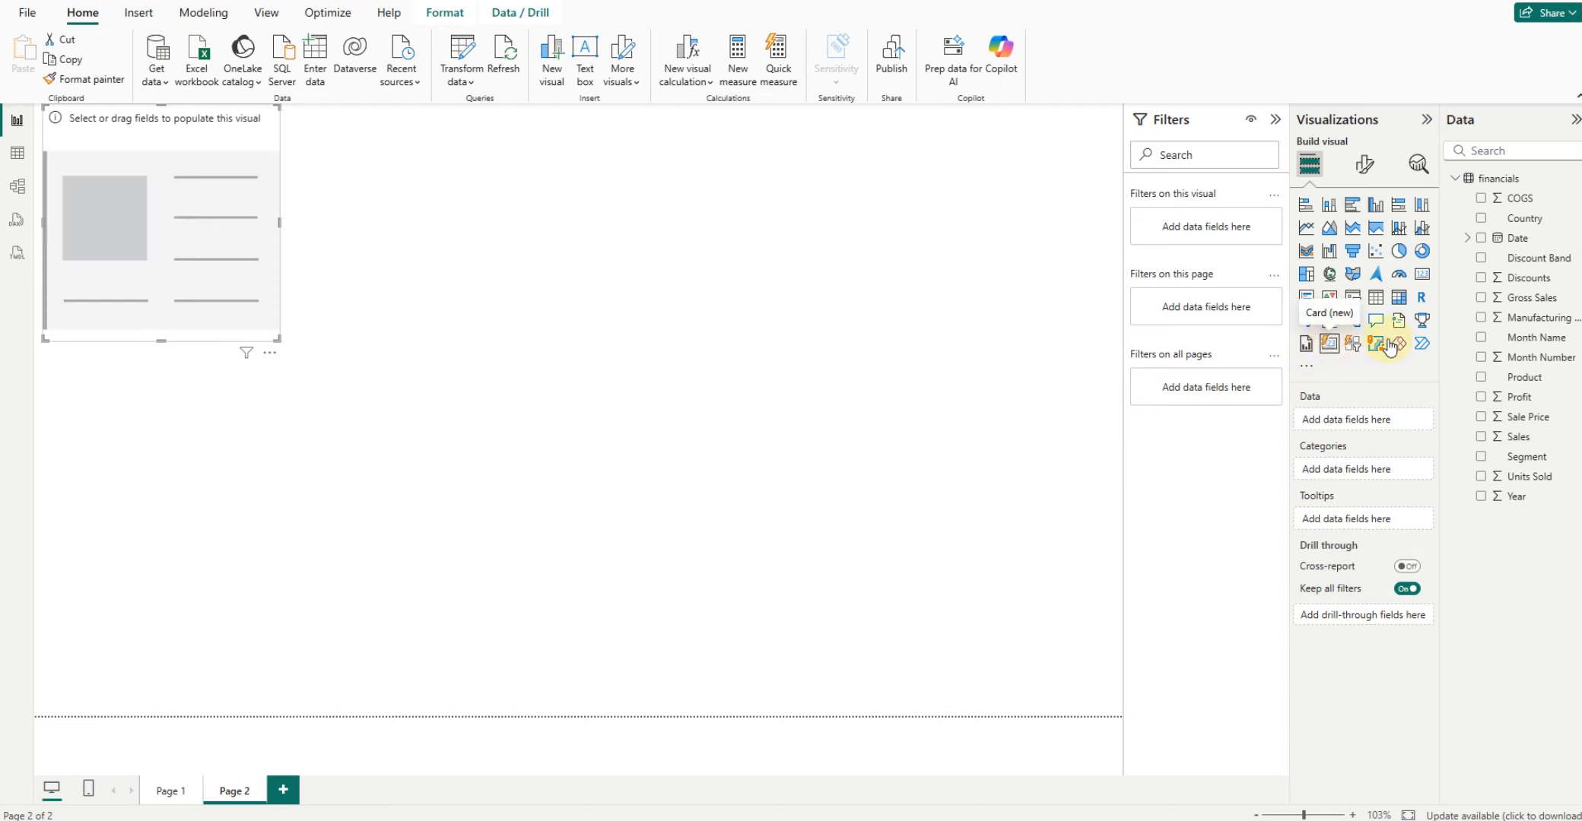
left_click(1479, 298)
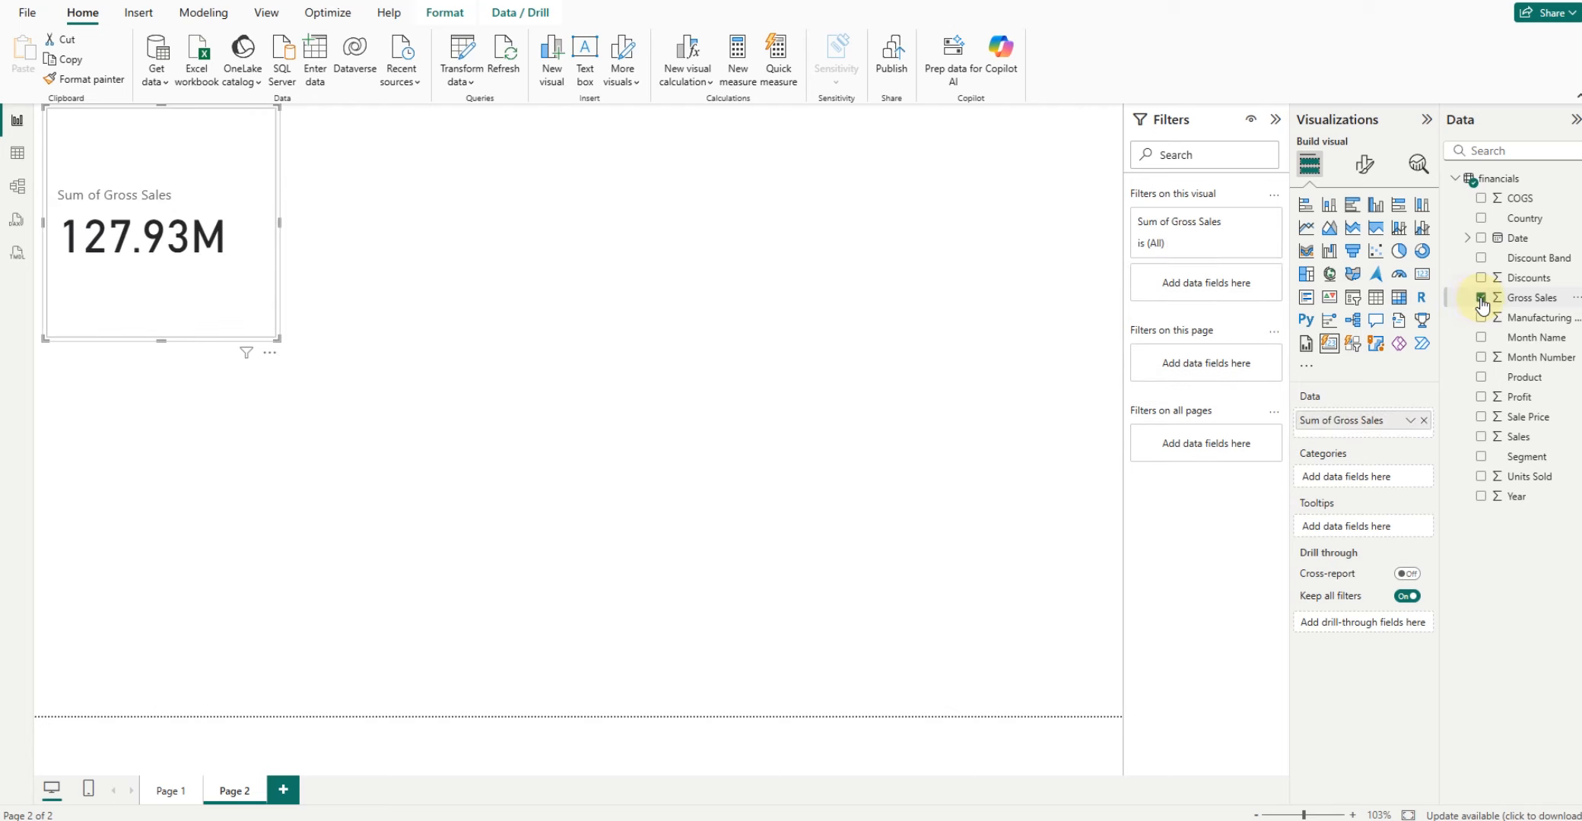
left_click(1481, 278)
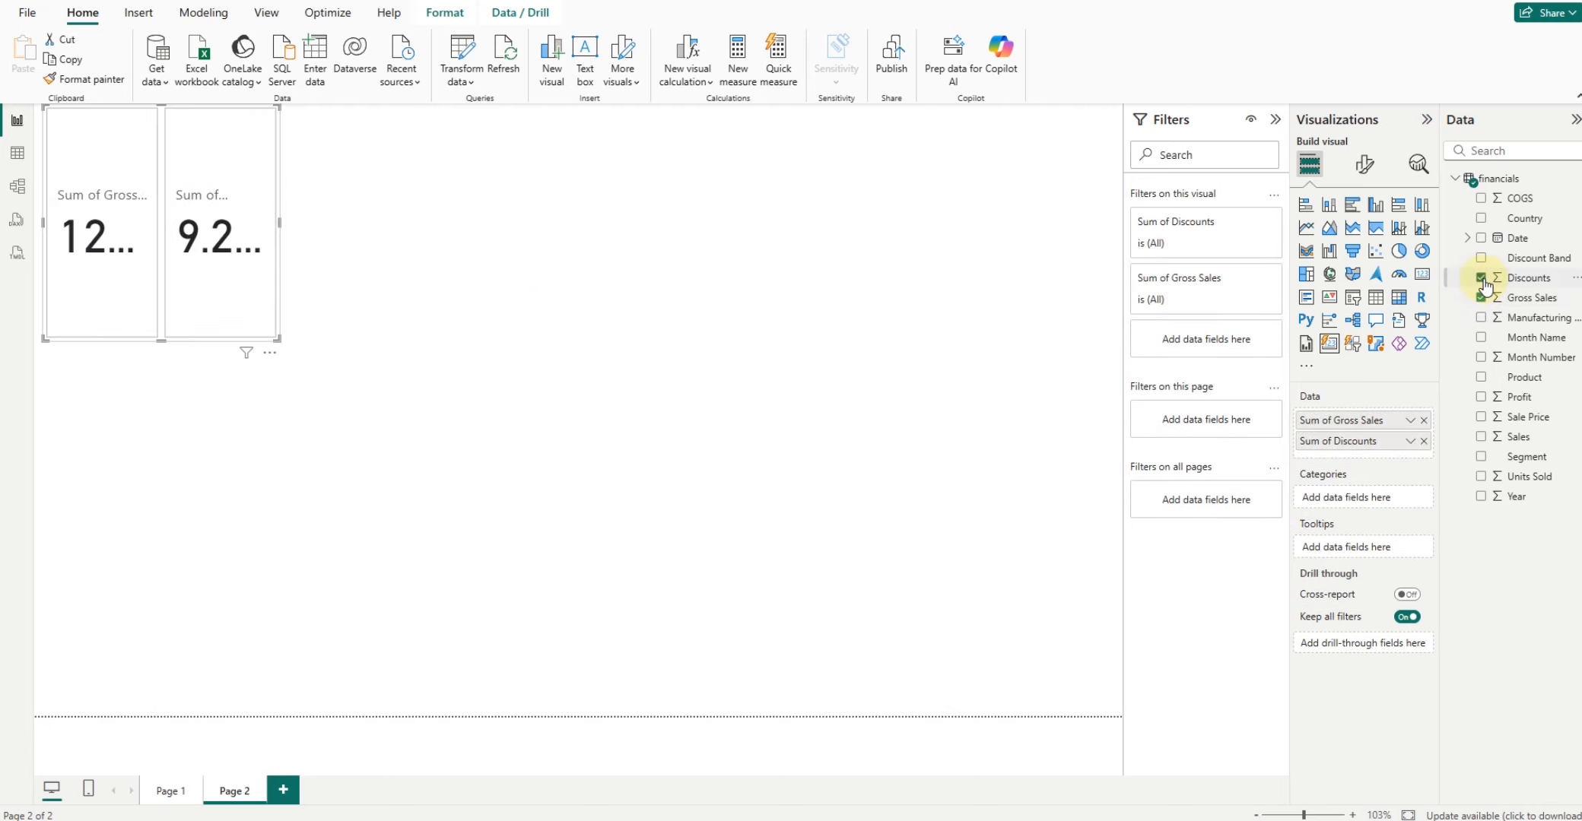
left_click_drag(278, 223, 957, 271)
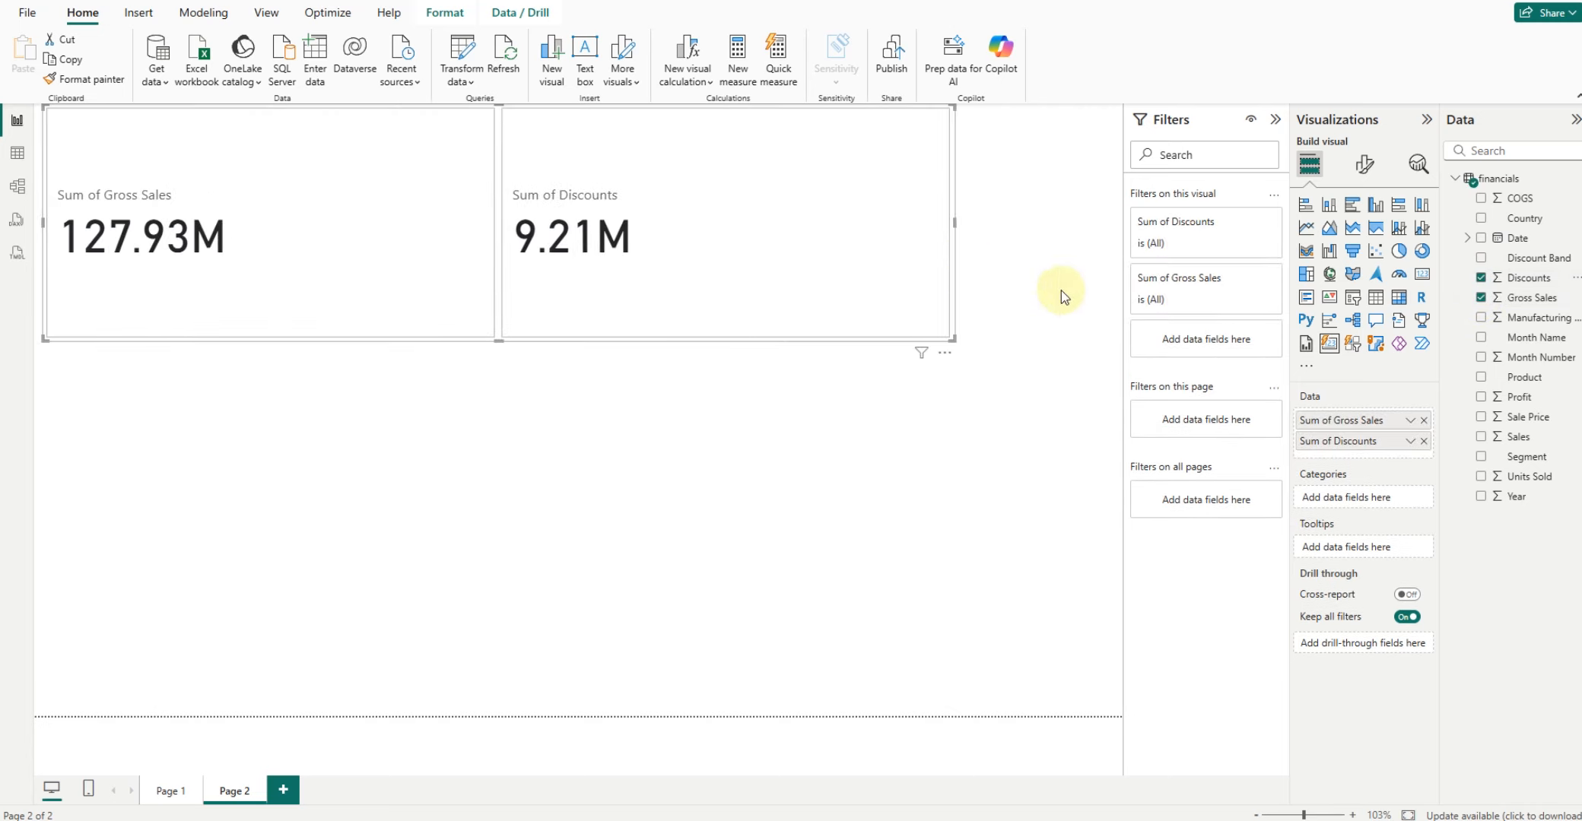
left_click(1480, 359)
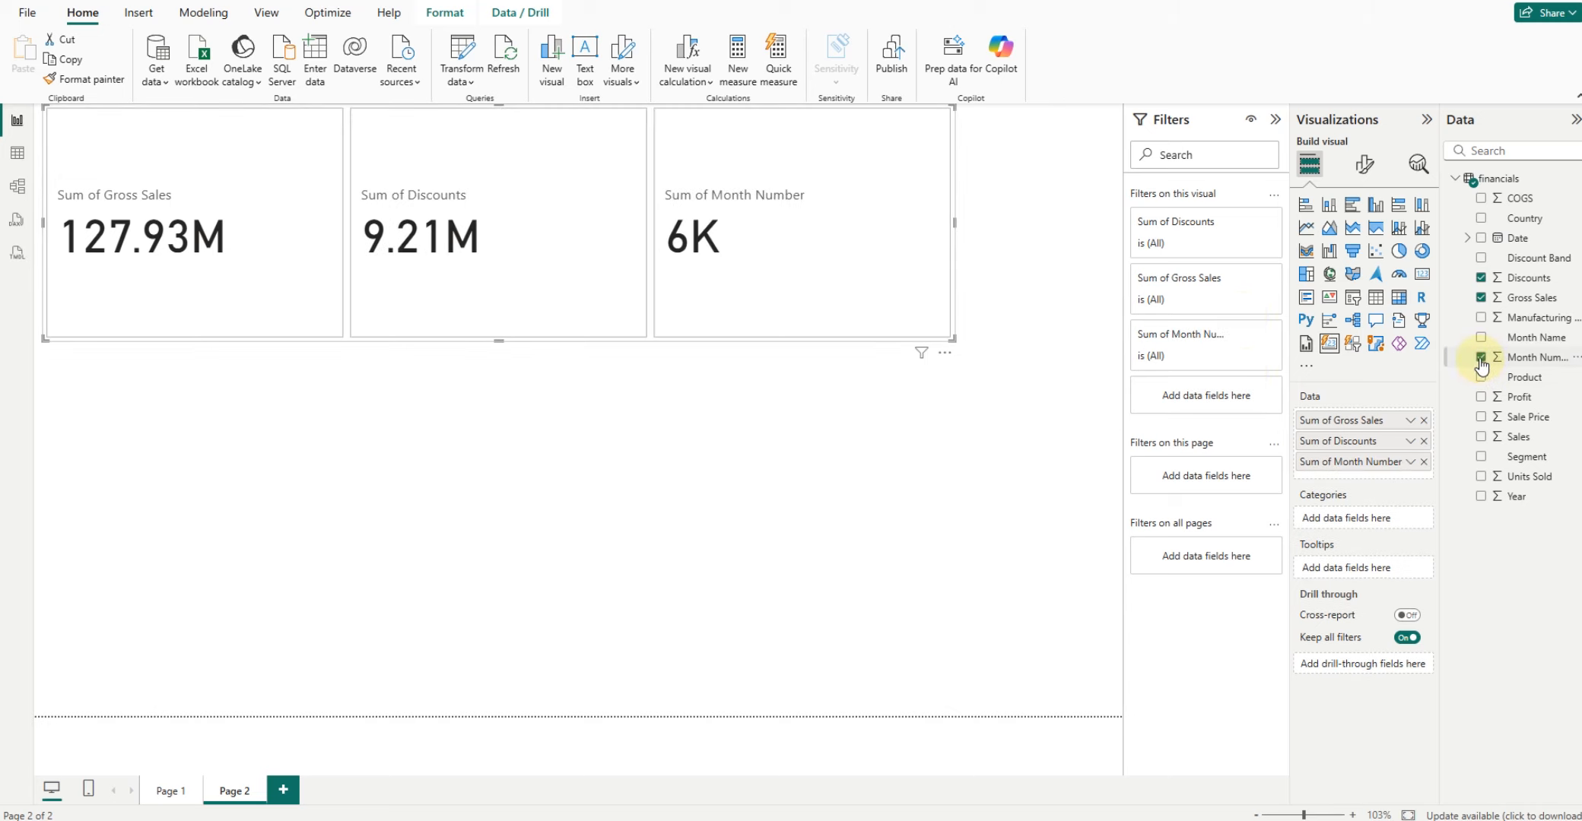
- Change the card to the new button slicer with Discount Band as its field and only Gross Sales in the tooltips
left_click(1352, 343)
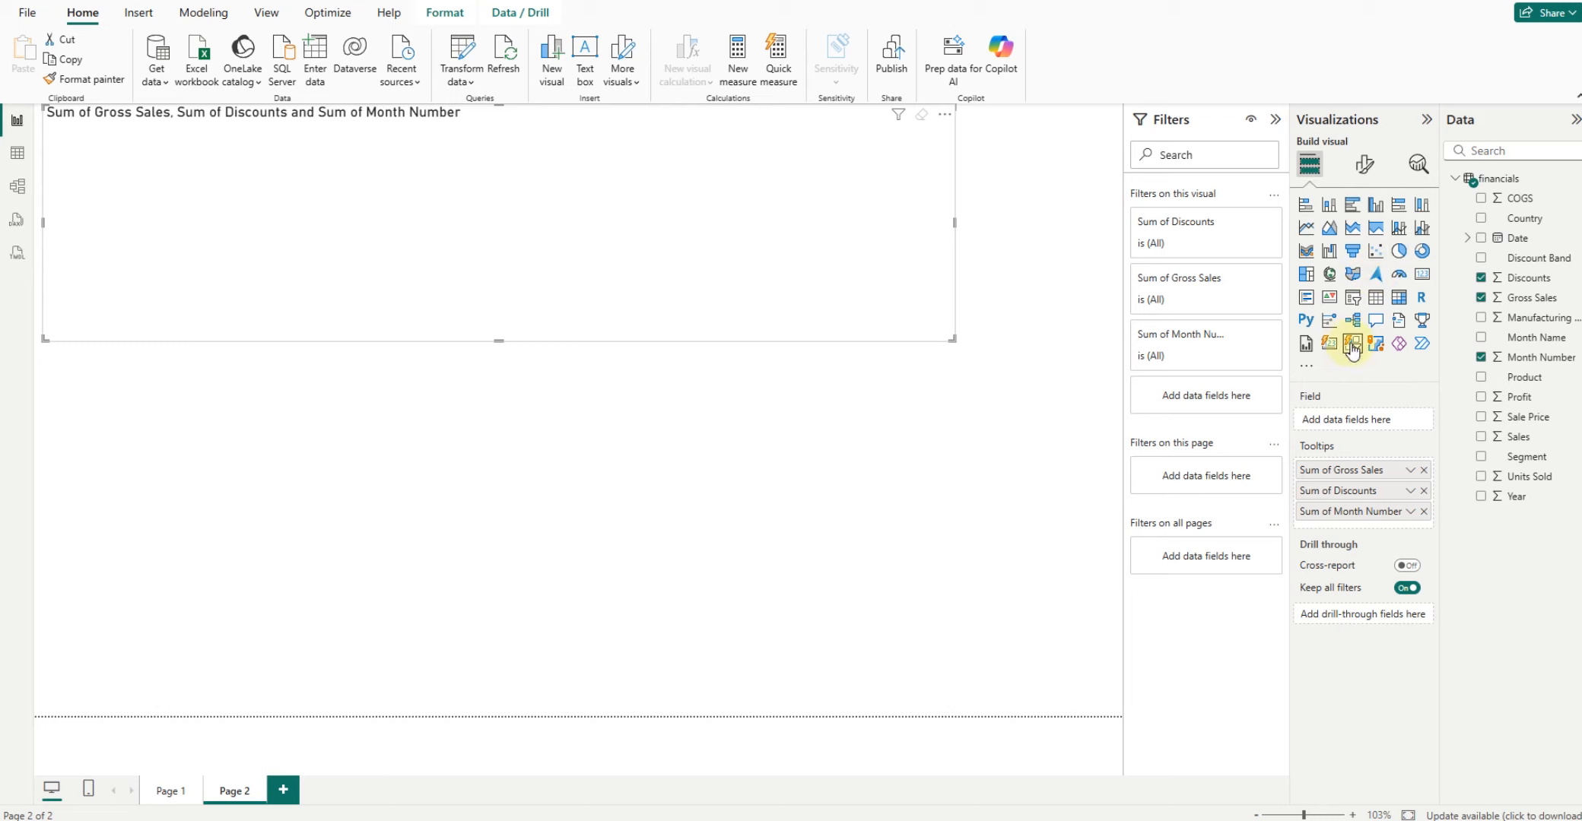
left_click(1480, 357)
left_click(1487, 298)
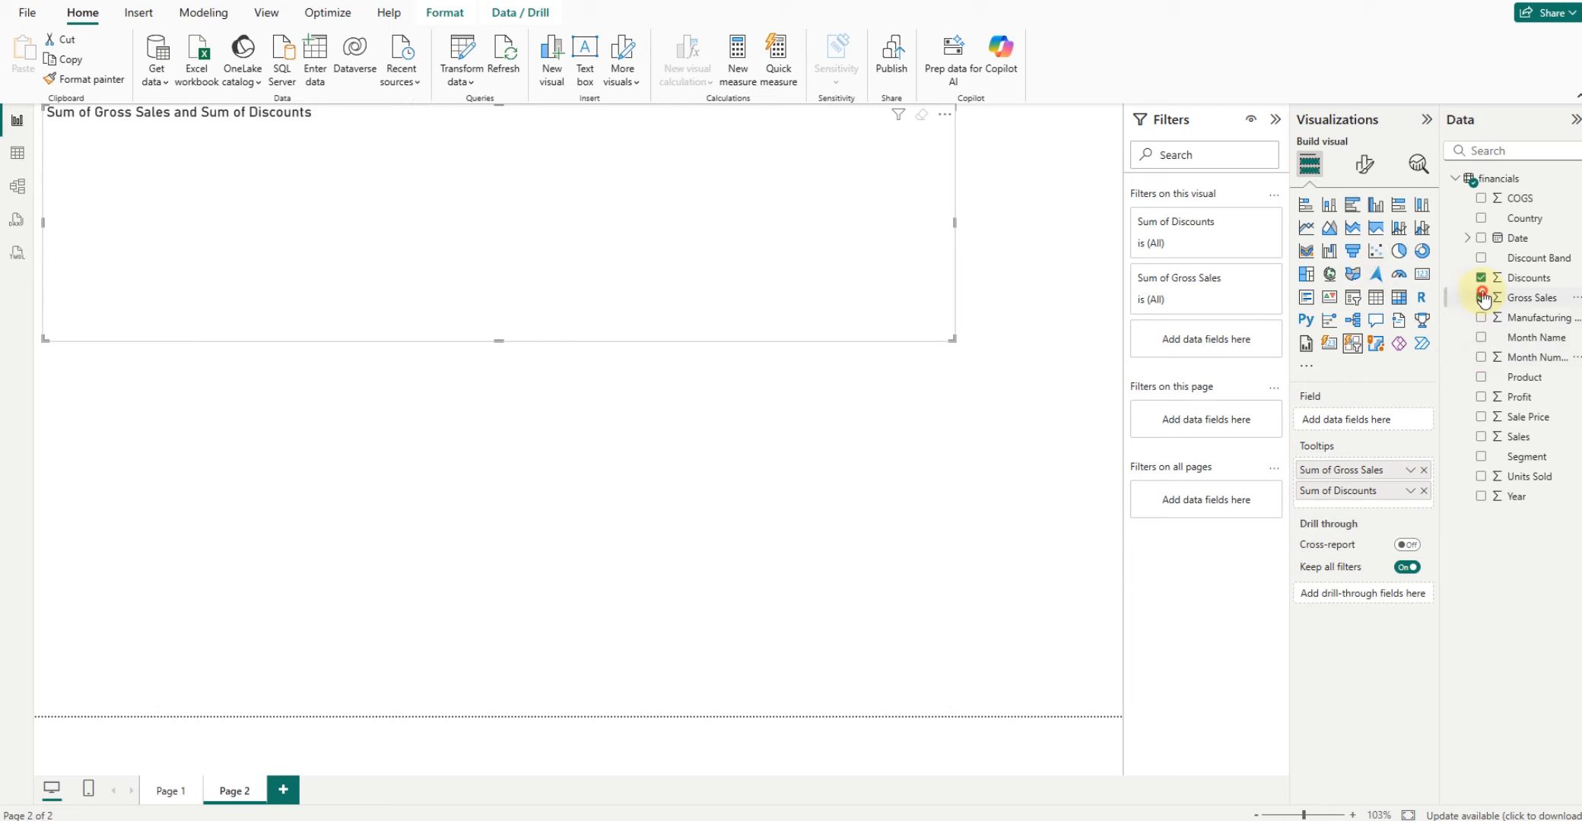
left_click(1481, 278)
left_click(1481, 258)
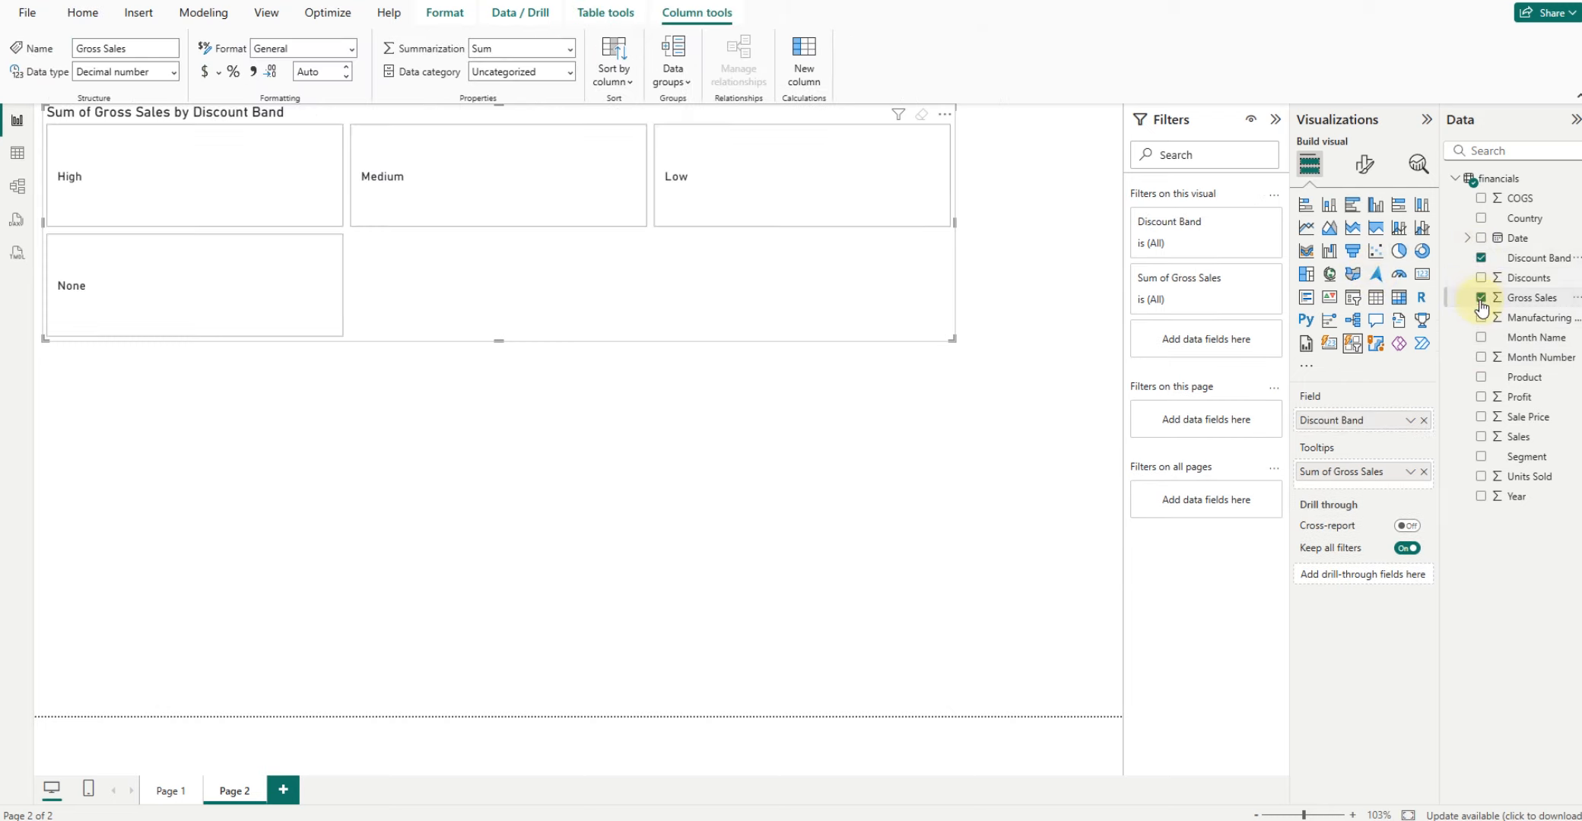
- Try selecting the Low and Medium tiles of the slicer and adding Month Number to its tooltips
left_click(795, 152)
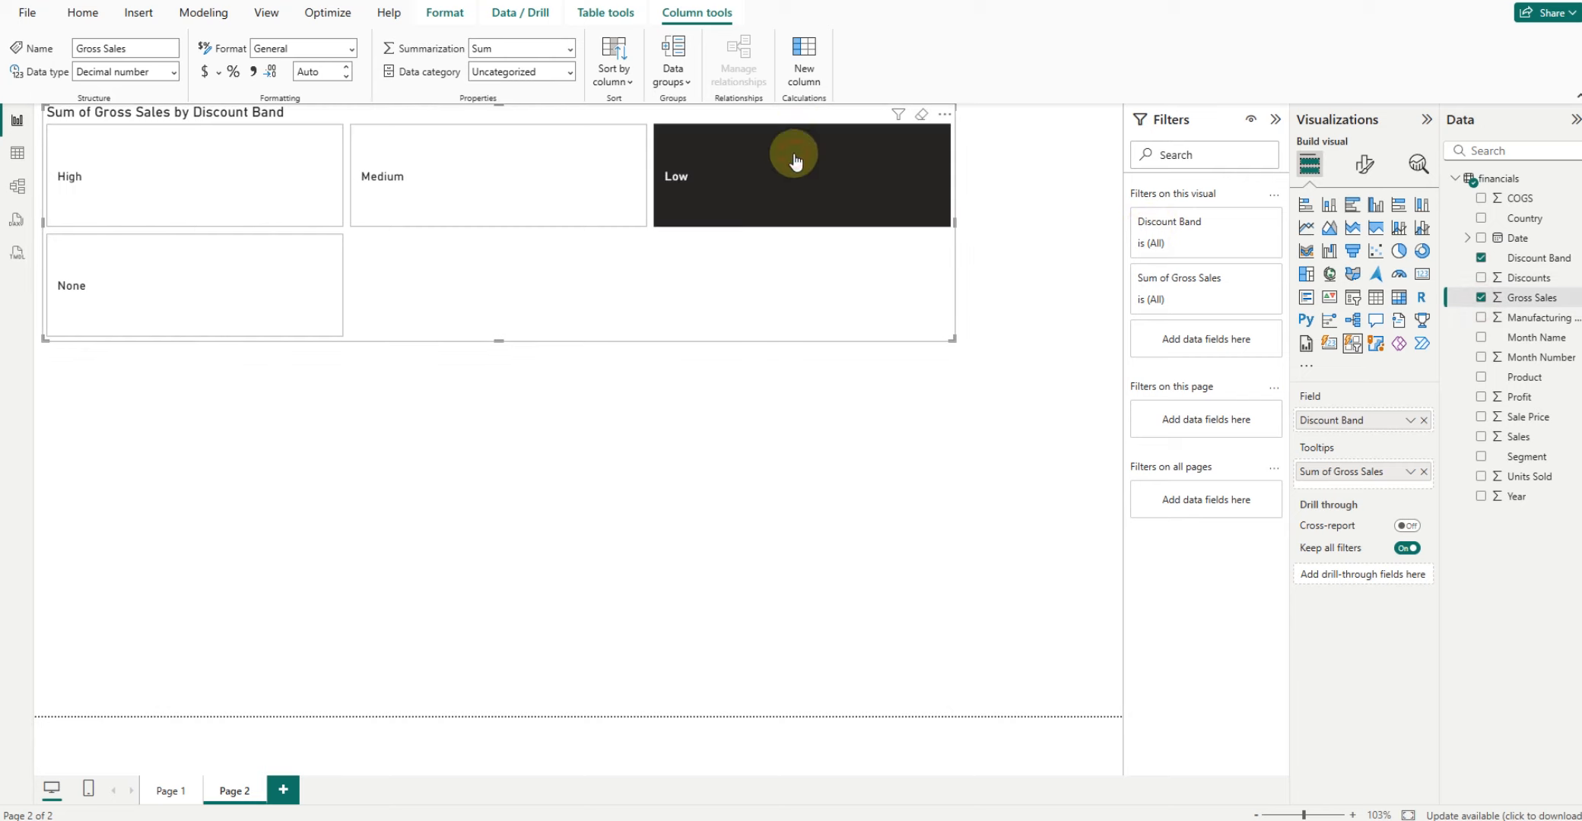
left_click(536, 190)
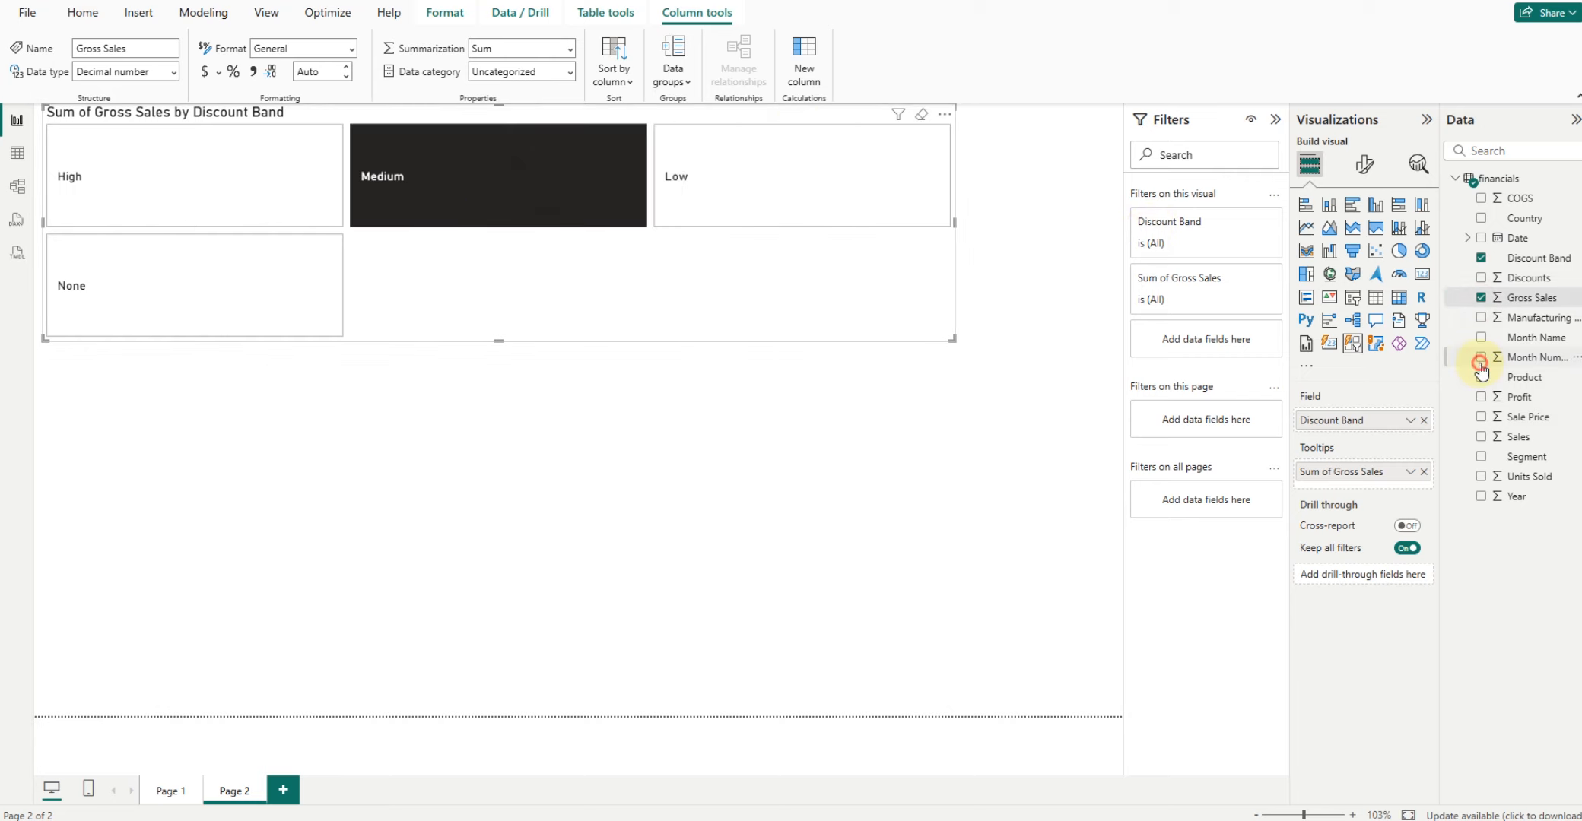
left_click(1483, 361)
left_click(1481, 358)
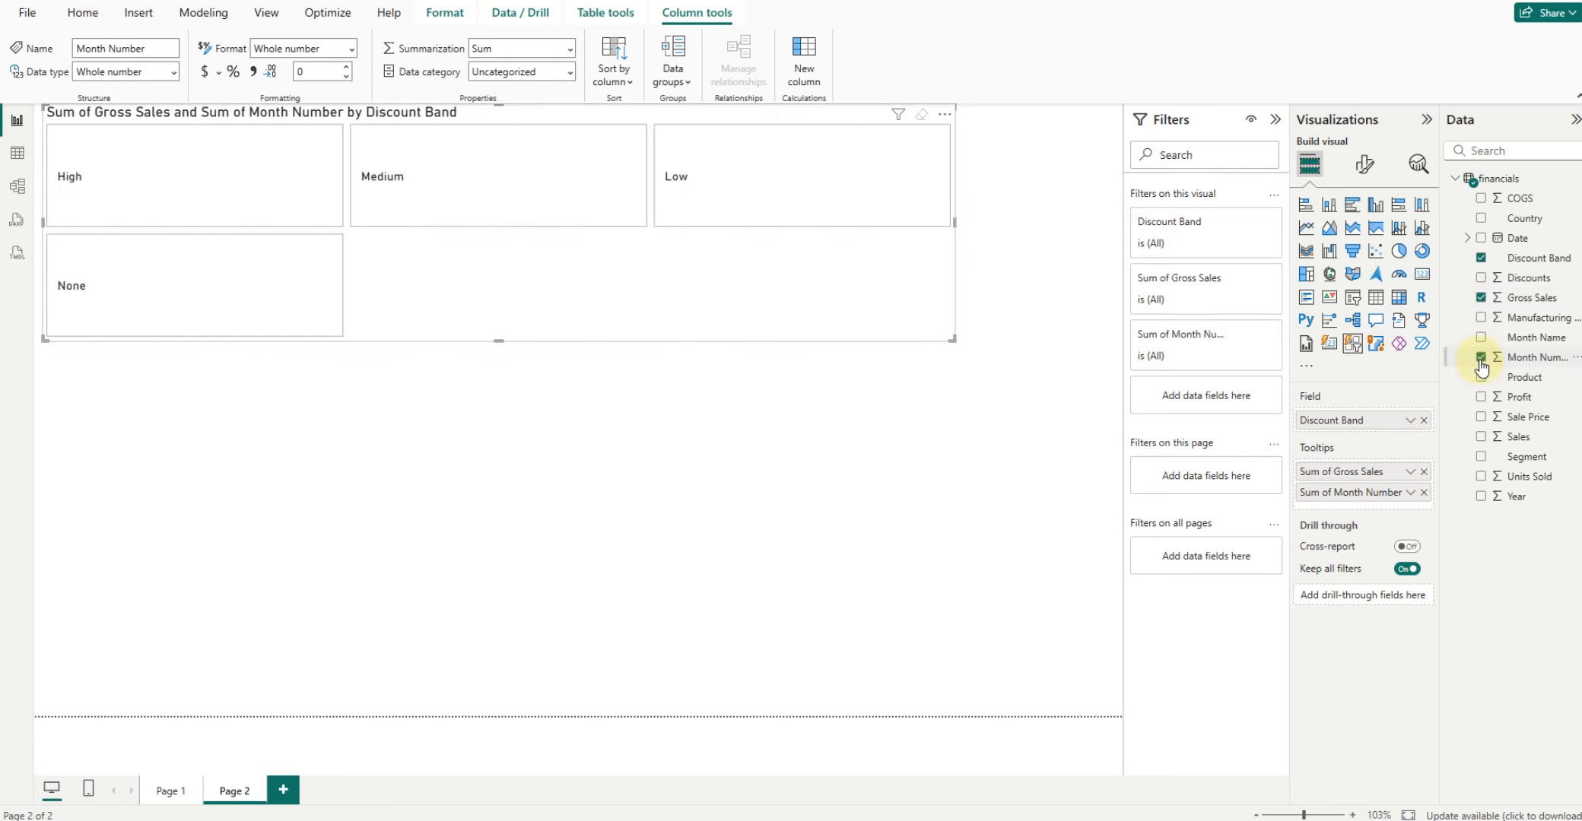
left_click(1481, 357)
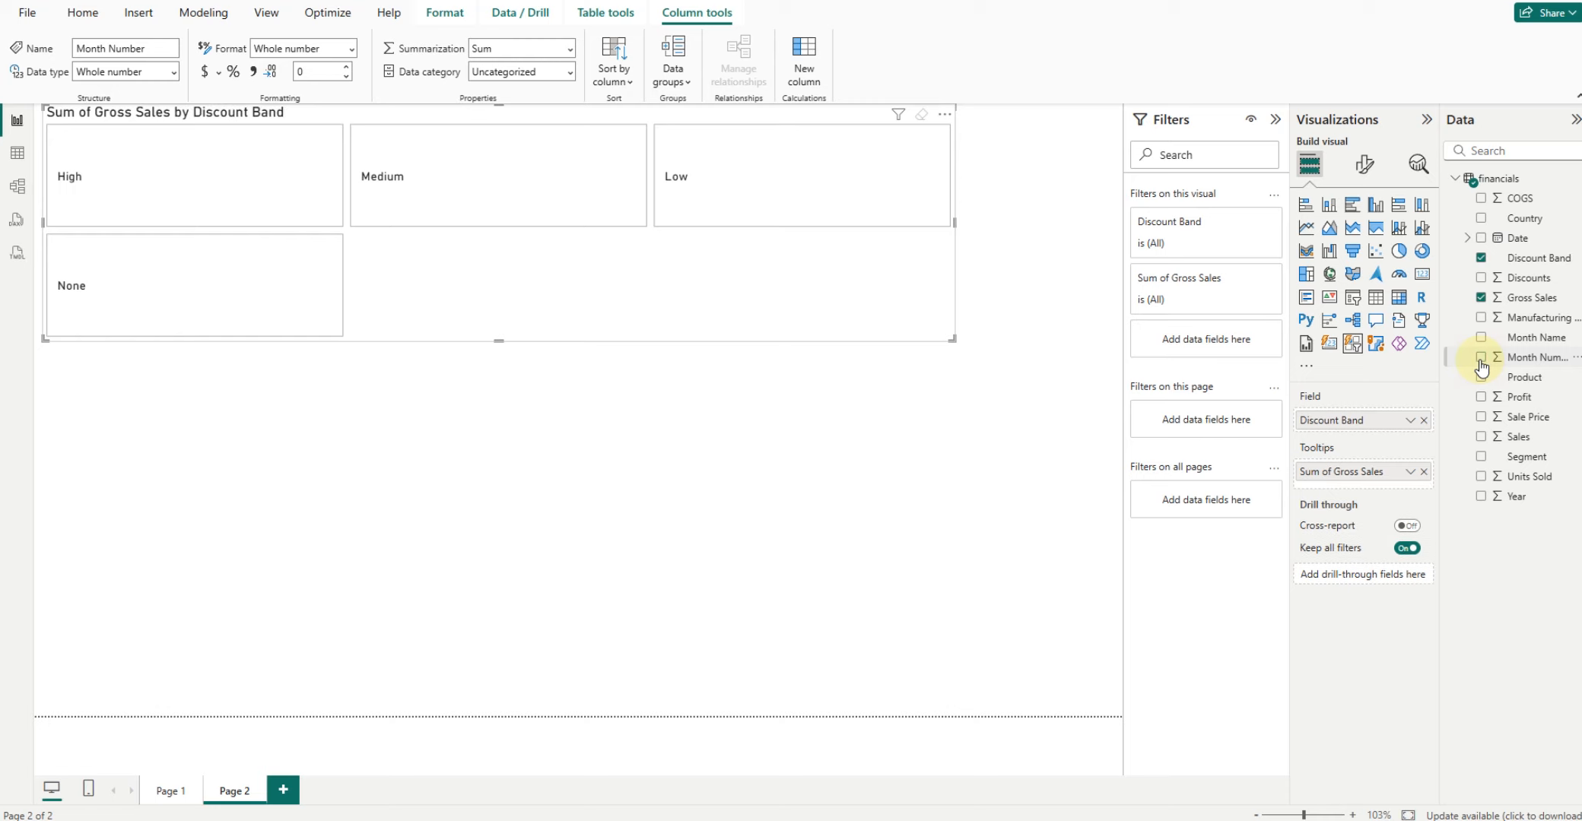
- Change the slicer to an ArcGIS map of Gross Sales by Discount Band, and stretch it down to fill most of the page's height
left_click(1377, 352)
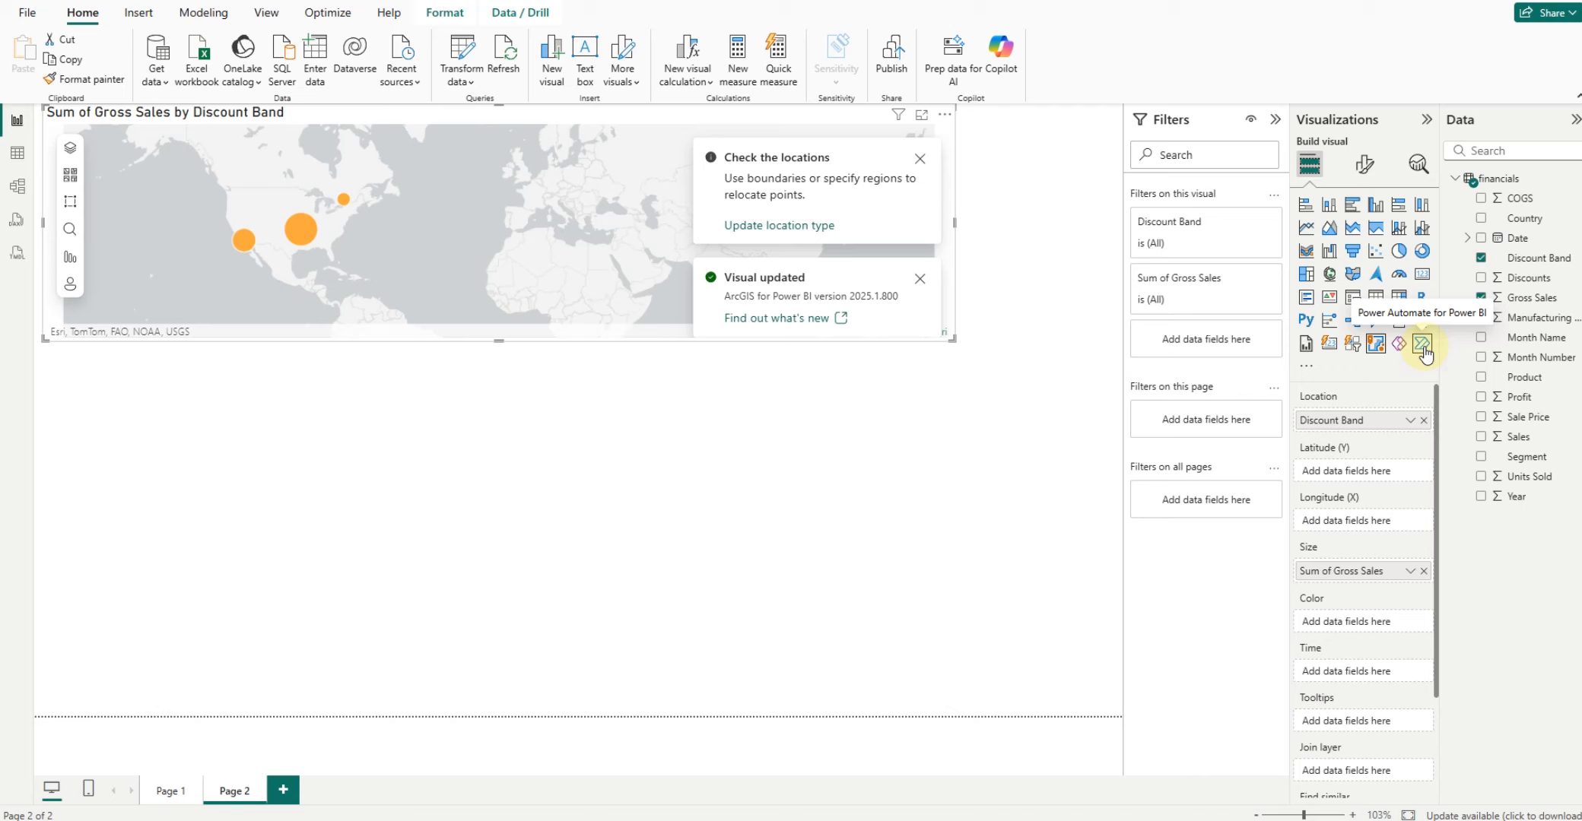
left_click(498, 355)
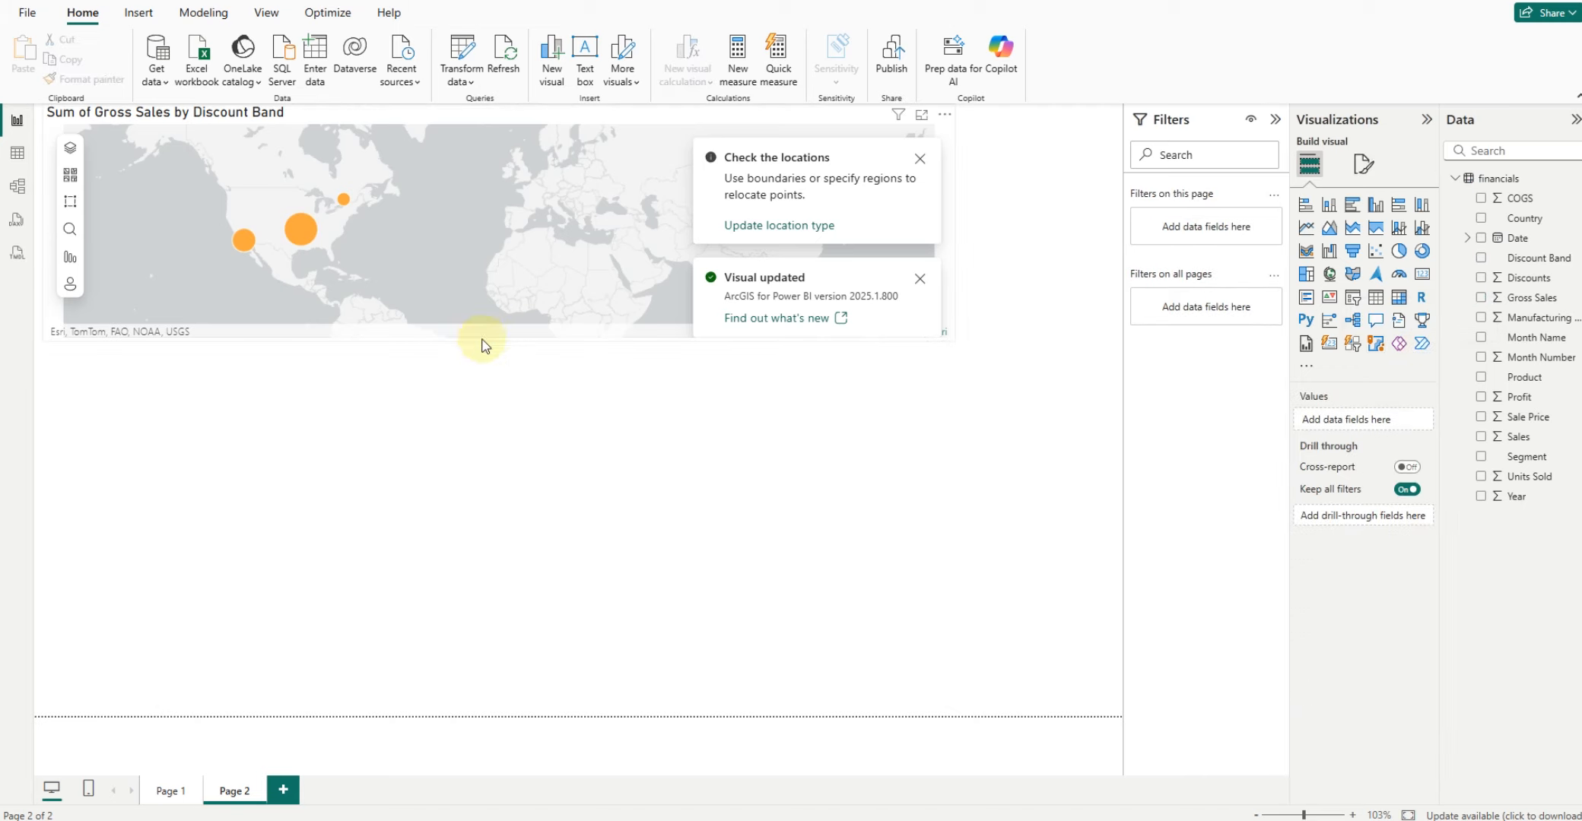
left_click(513, 265)
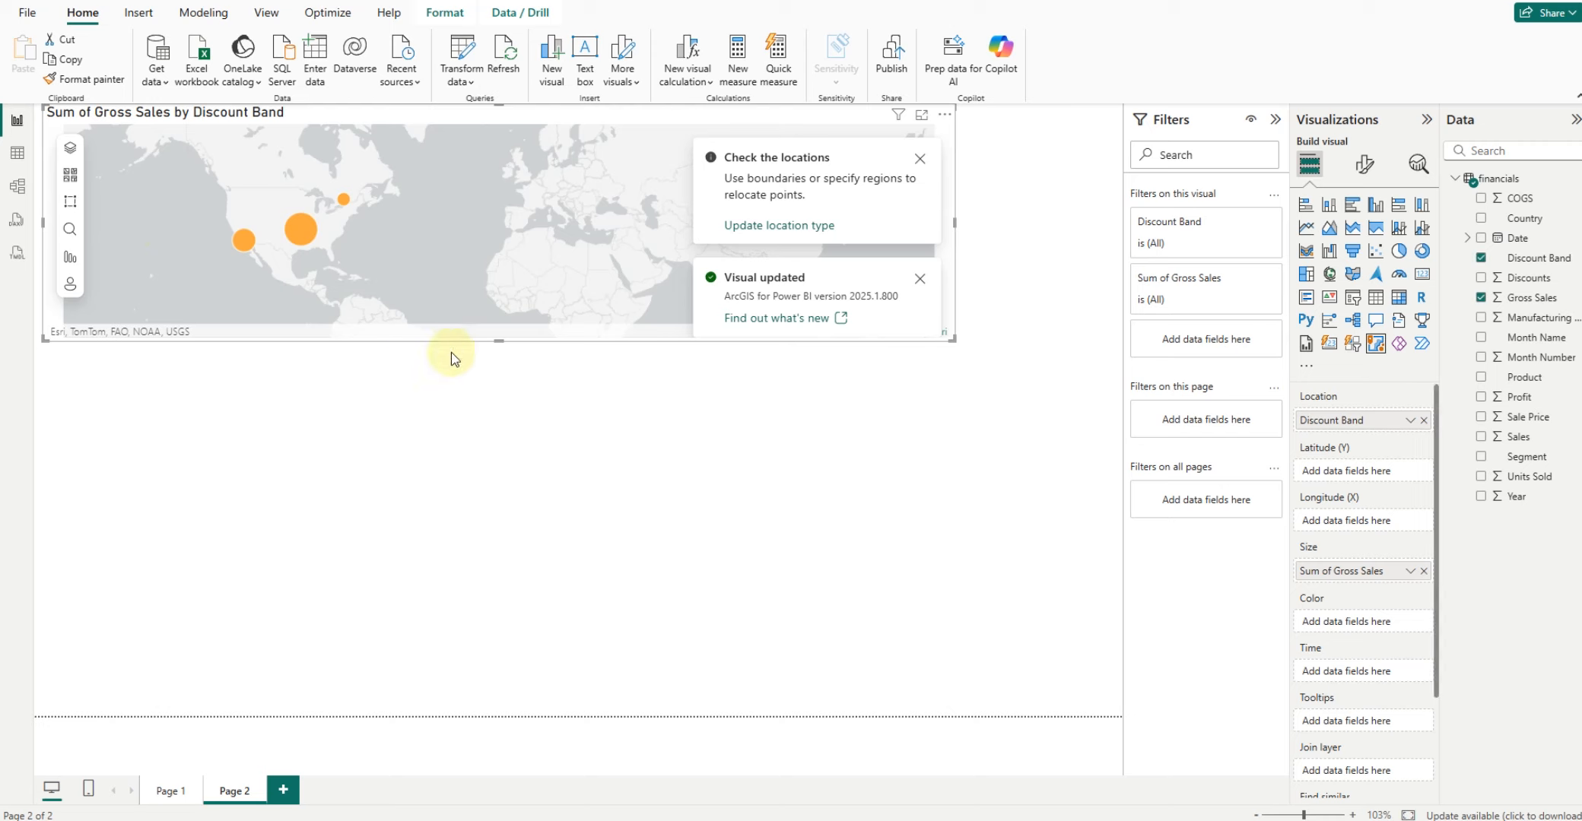
left_click(500, 337)
left_click_drag(578, 601, 600, 643)
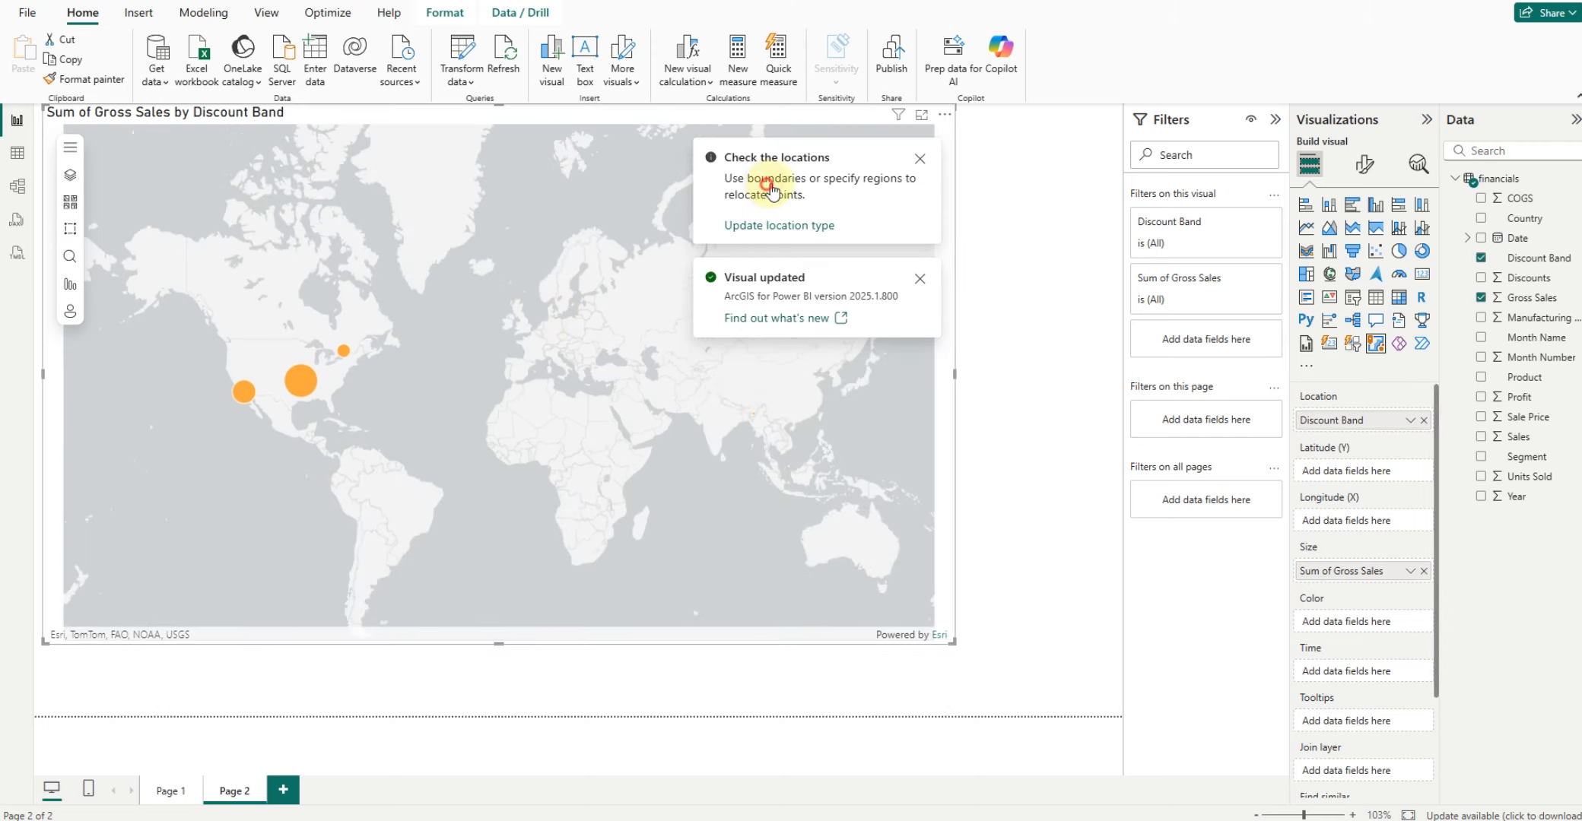
left_click(71, 178)
left_click(71, 178)
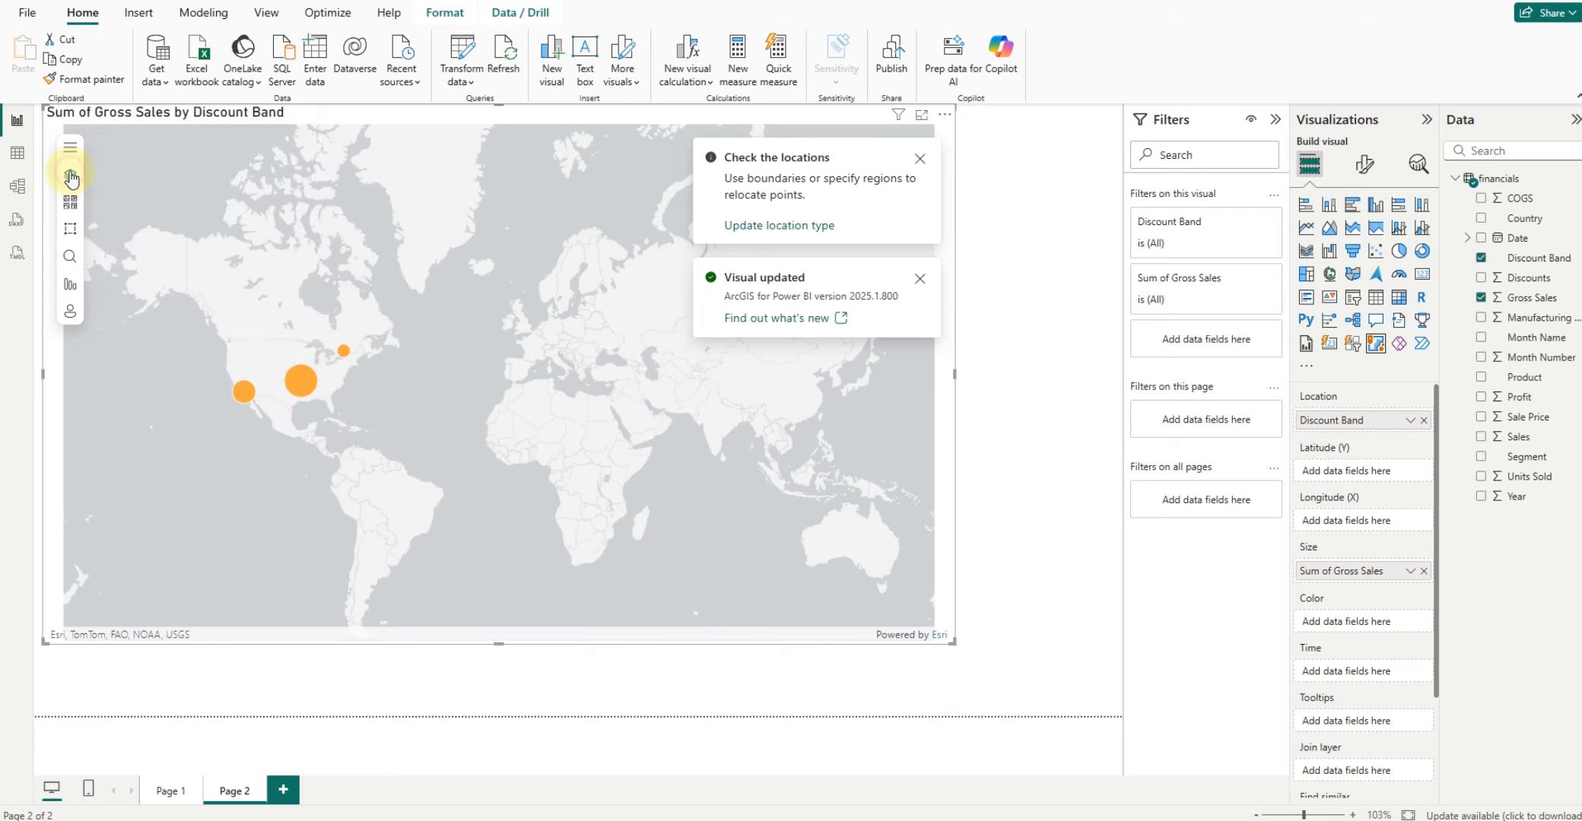